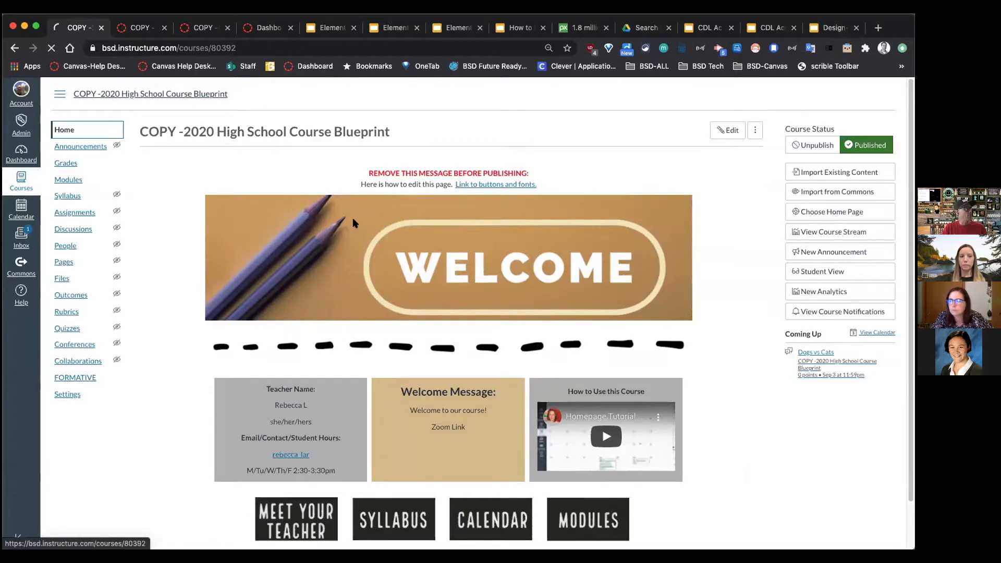
Step: Open the Elementary Homeroom Blueprint course from the Dashboard and go to its Pages
click(260, 29)
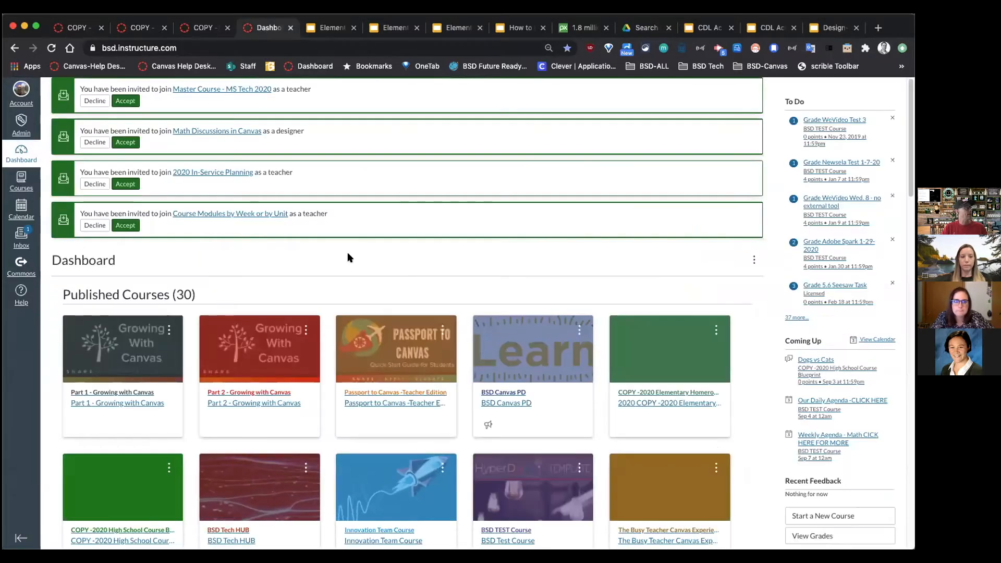
scroll(351, 364, down, 3)
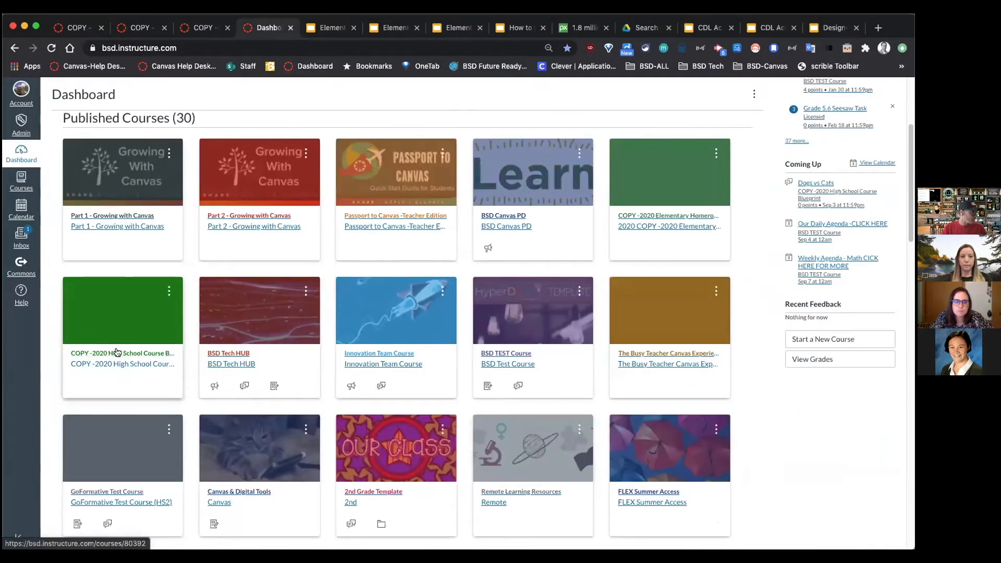
click(667, 216)
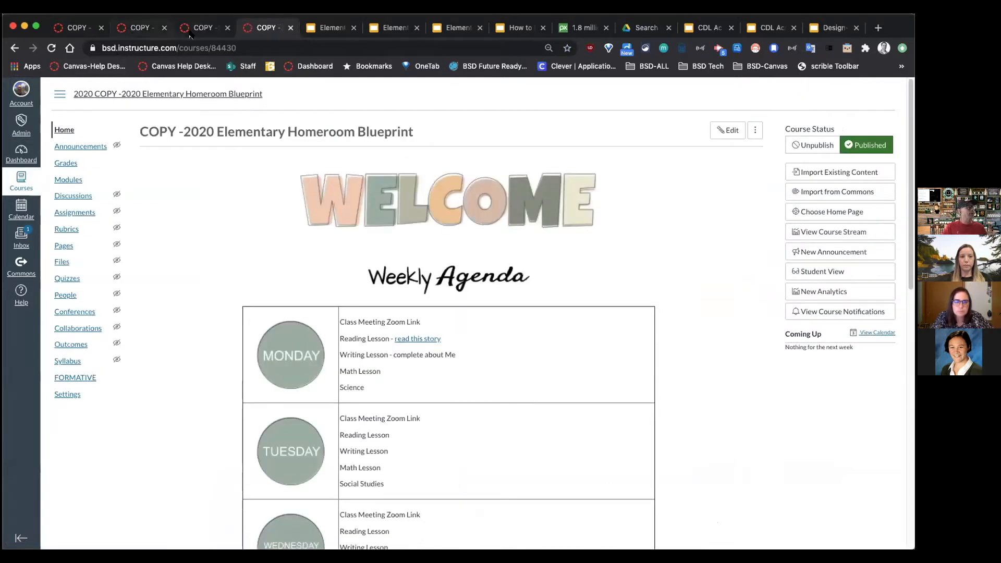
drag(257, 27, 143, 28)
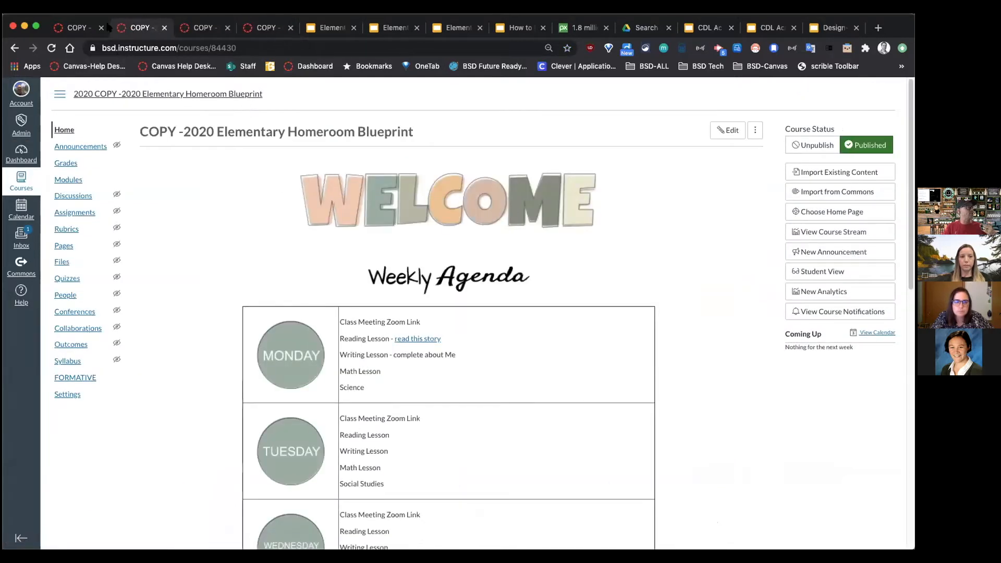
click(69, 247)
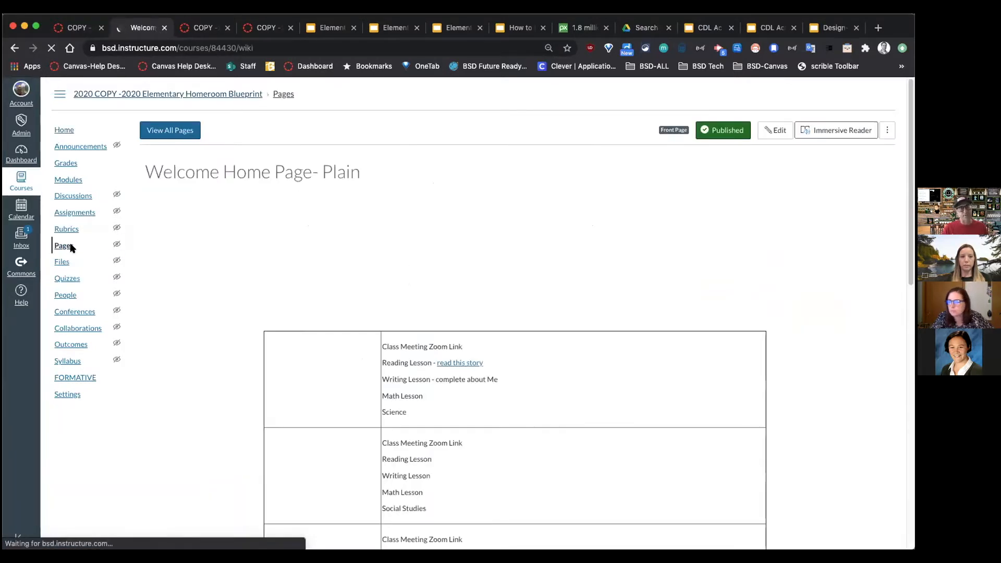
Step: Open the High School course's Blueprint Template 2020 front page, checking the All Pages slide
click(93, 28)
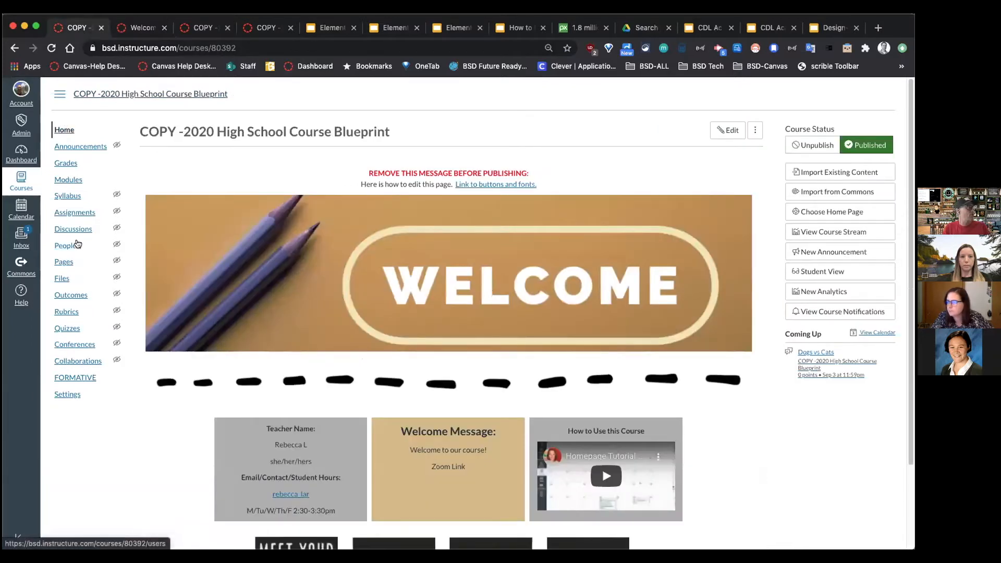
click(62, 263)
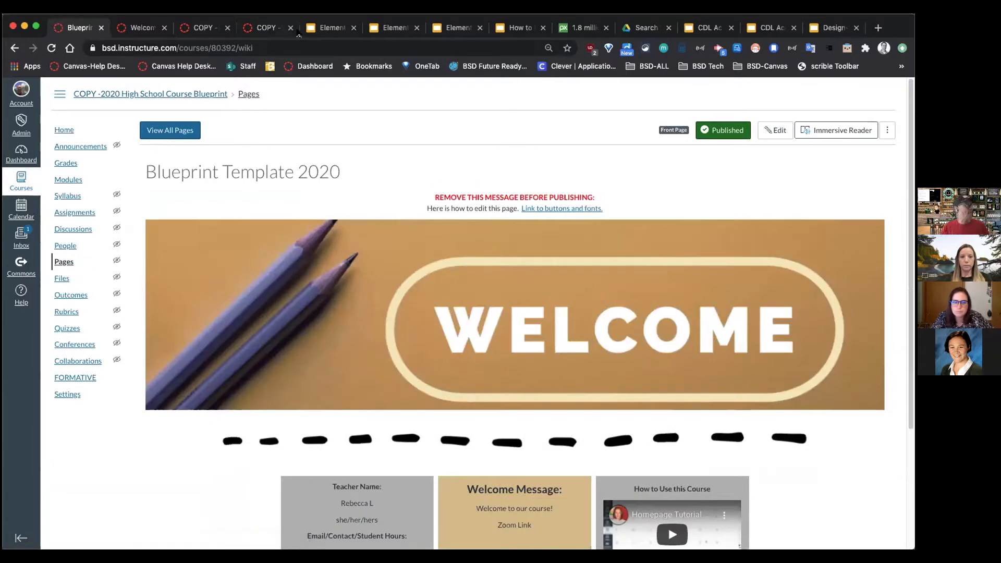
drag(708, 30, 326, 28)
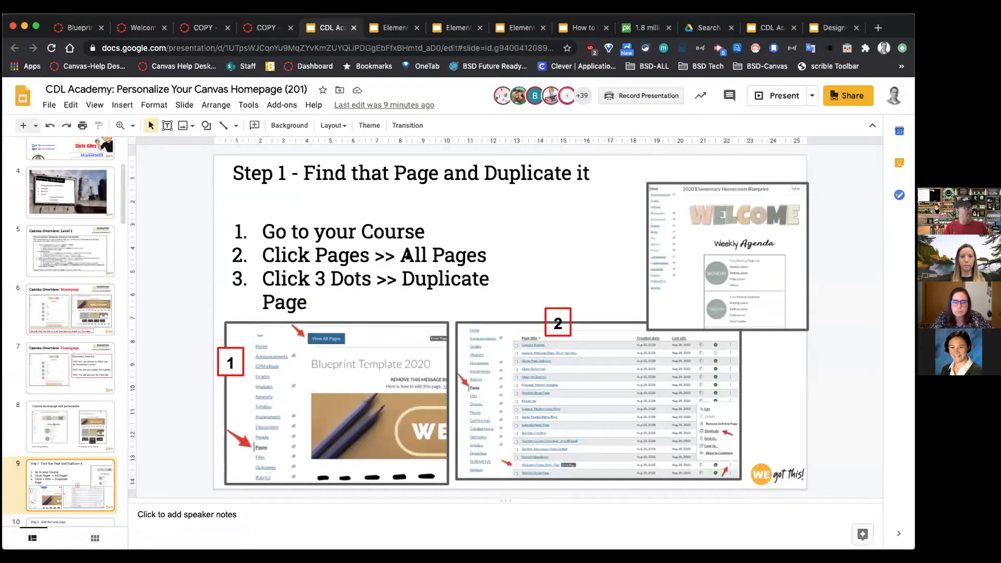
drag(400, 256, 467, 255)
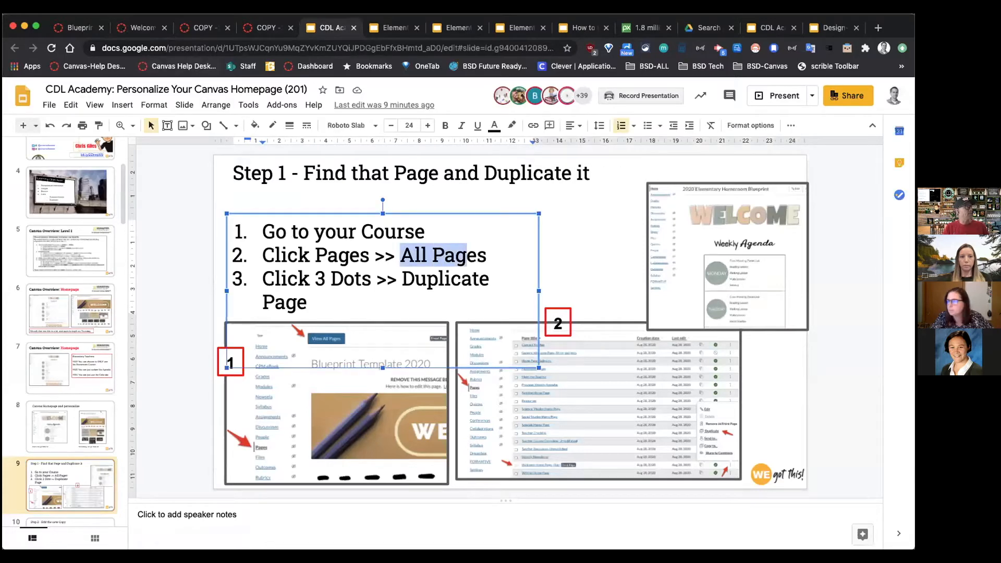
key(super+1)
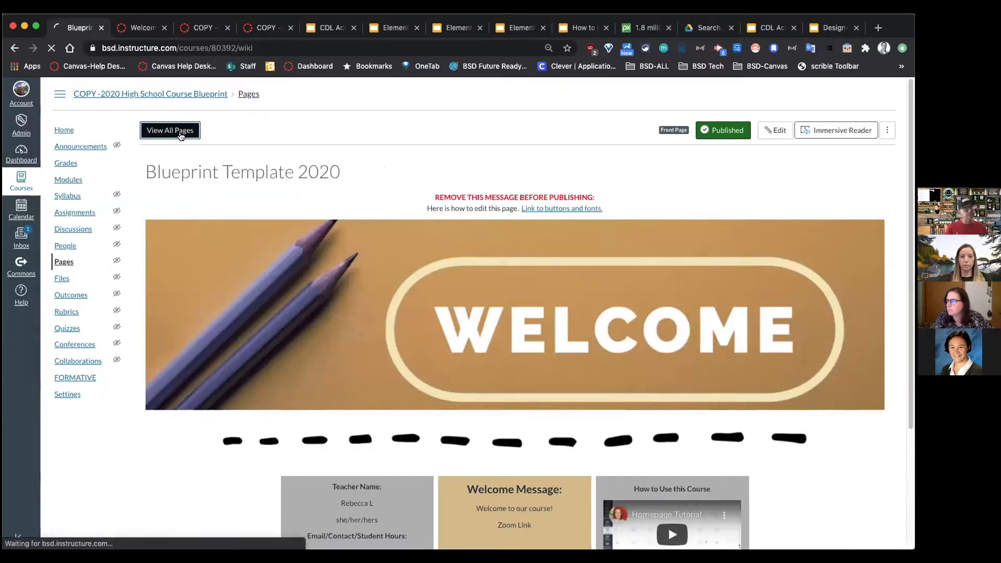
Step: List all pages in the High School and Elementary Homeroom courses
click(180, 133)
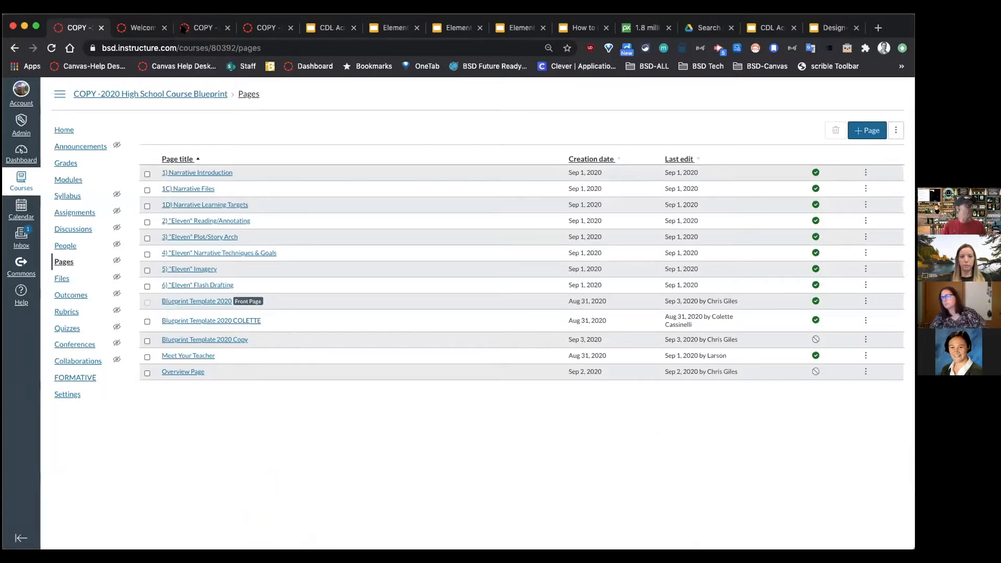
click(183, 29)
click(135, 28)
click(193, 134)
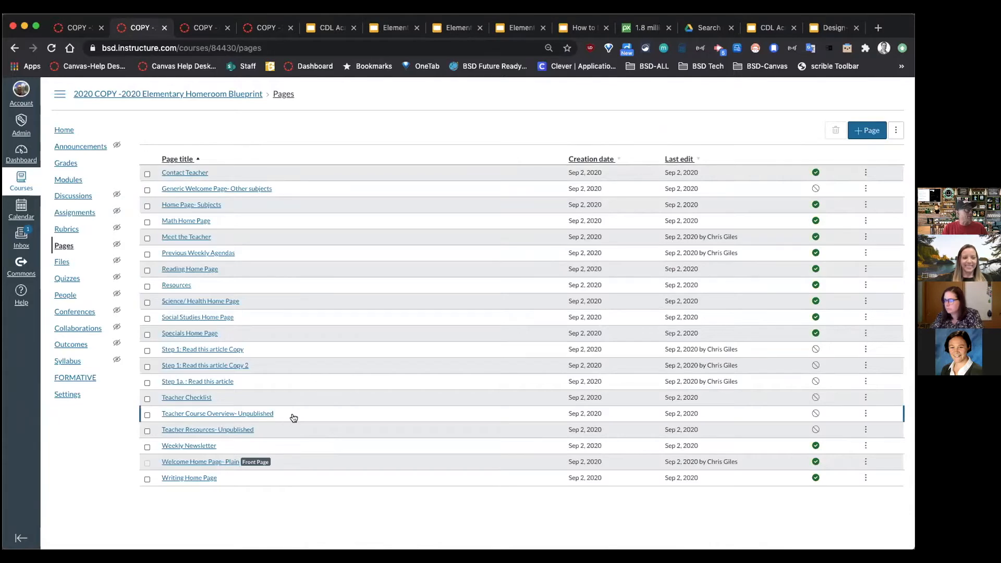
Step: Zoom in to read the Elementary page list, zoom back out, and return to the High School list
key(super+equal)
key(super+equal)
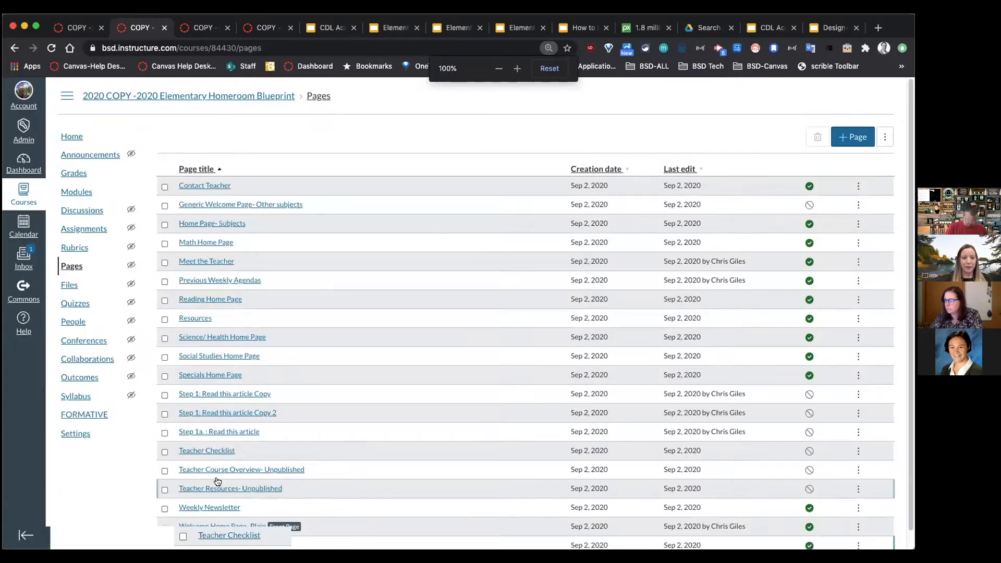
scroll(281, 453, down, 6)
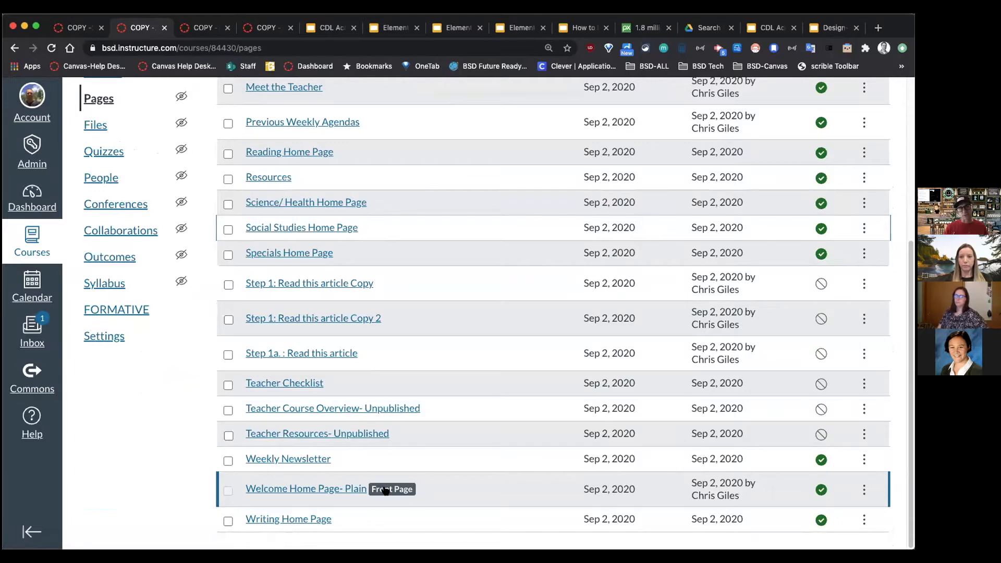
key(super+minus)
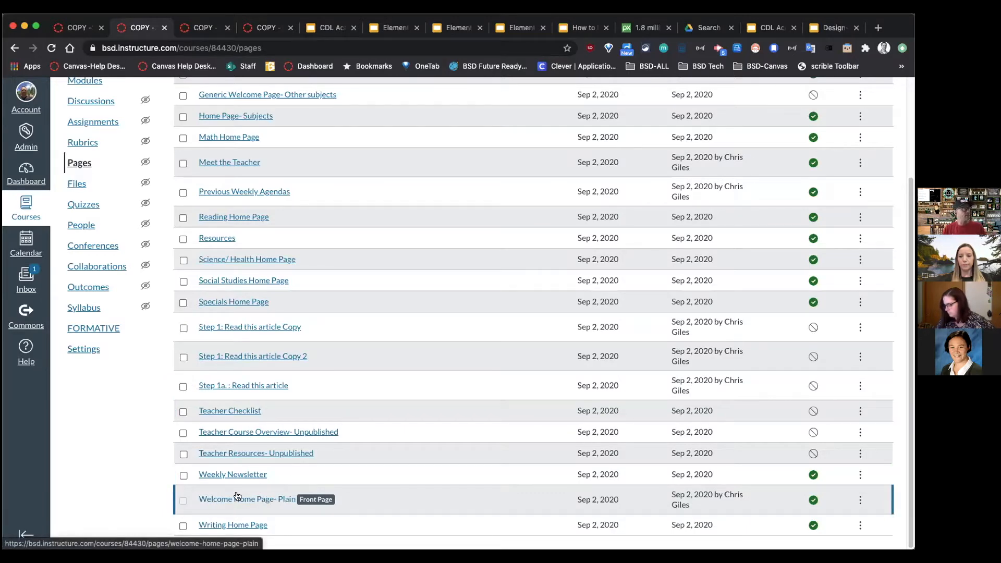
key(ctrl+shift+Tab)
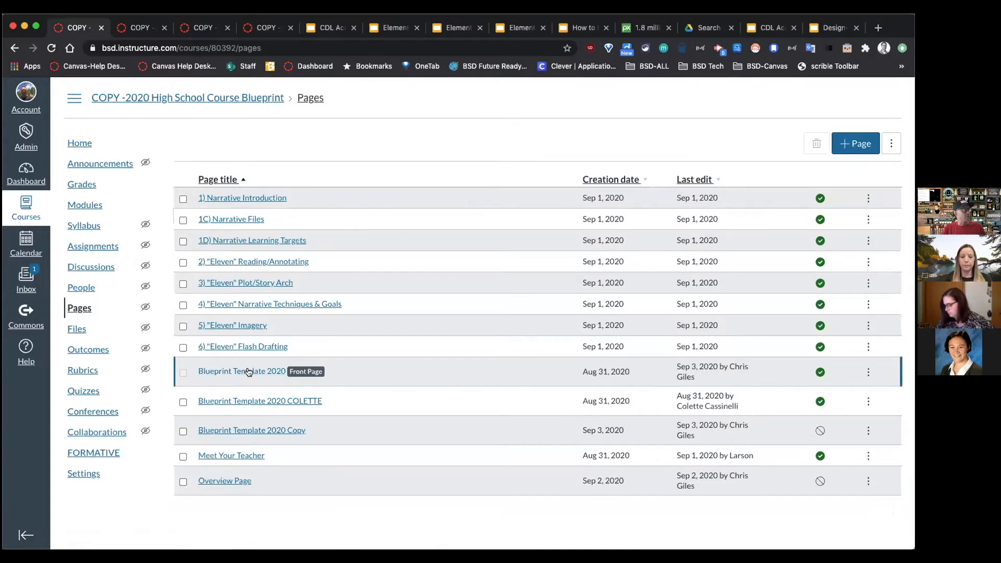
Step: Duplicate the Blueprint Template 2020 page from its row's actions menu, creating Copy 2
click(869, 374)
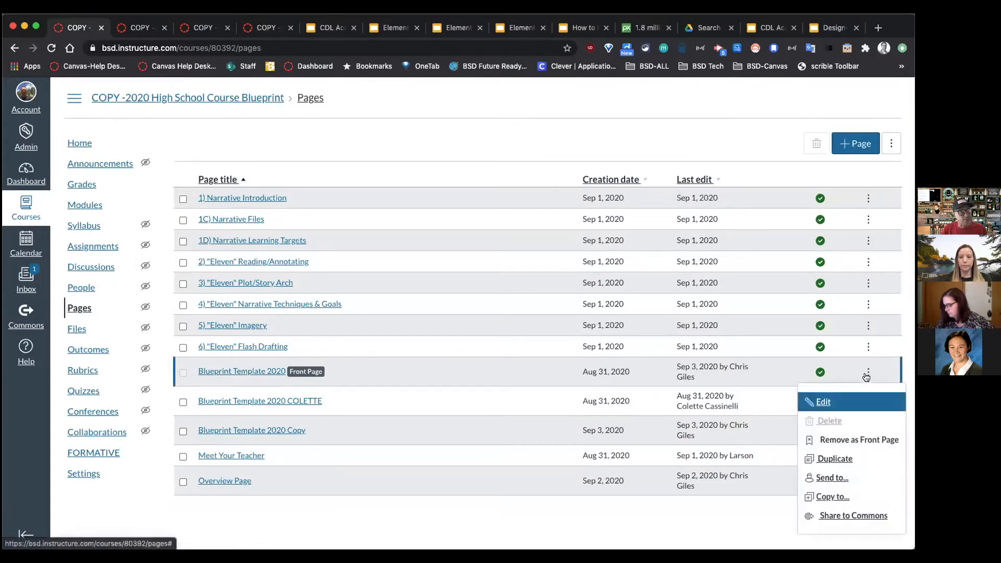
click(839, 462)
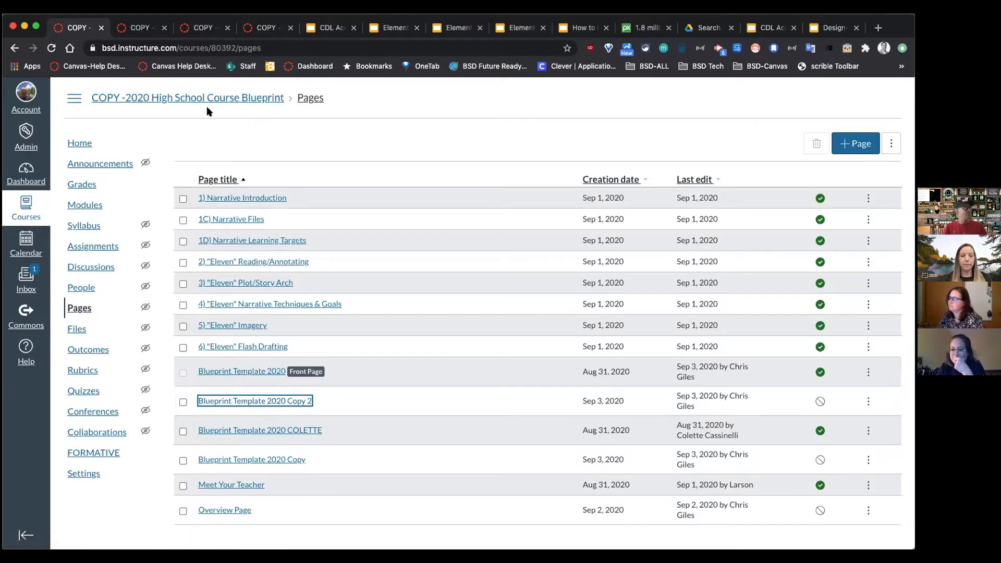
Step: View the Step 2 - Edit the new Copy slide, then return to the Elementary Homeroom page list
click(319, 29)
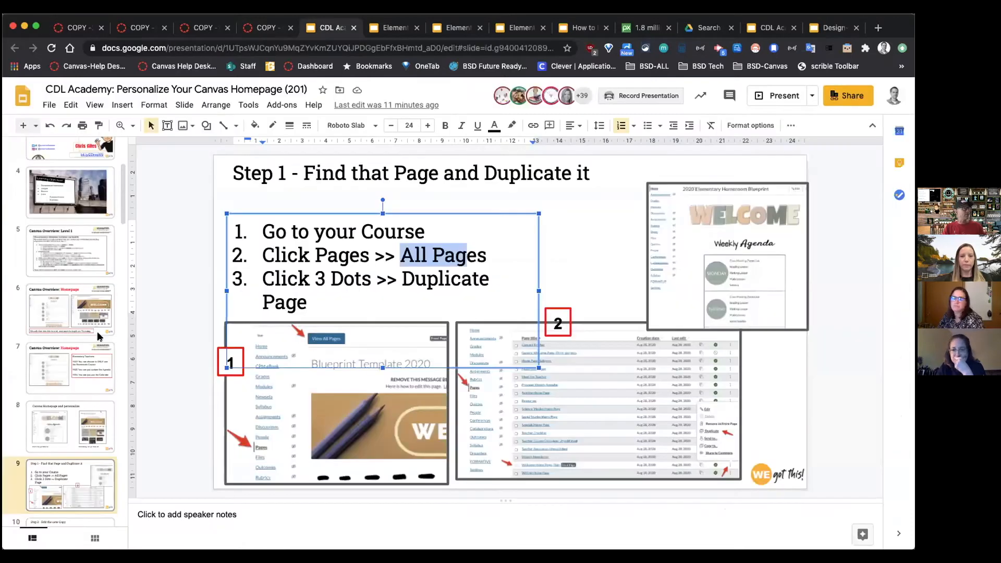
scroll(57, 396, down, 5)
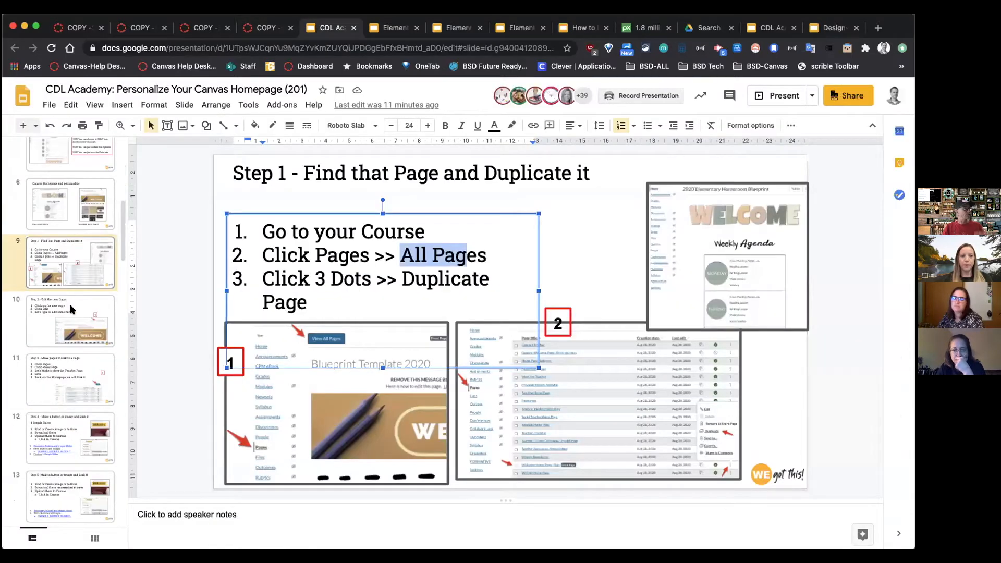
click(72, 310)
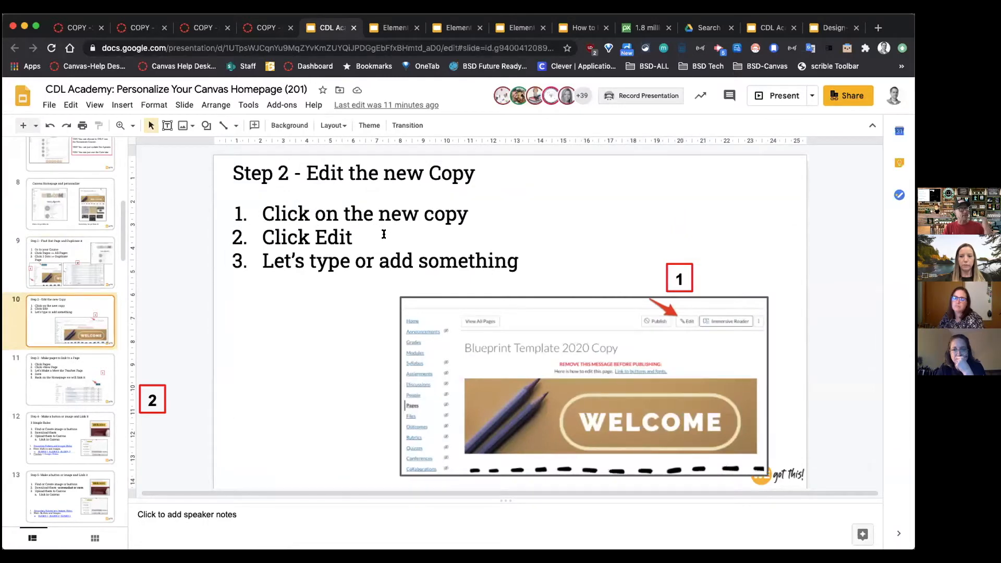
click(140, 28)
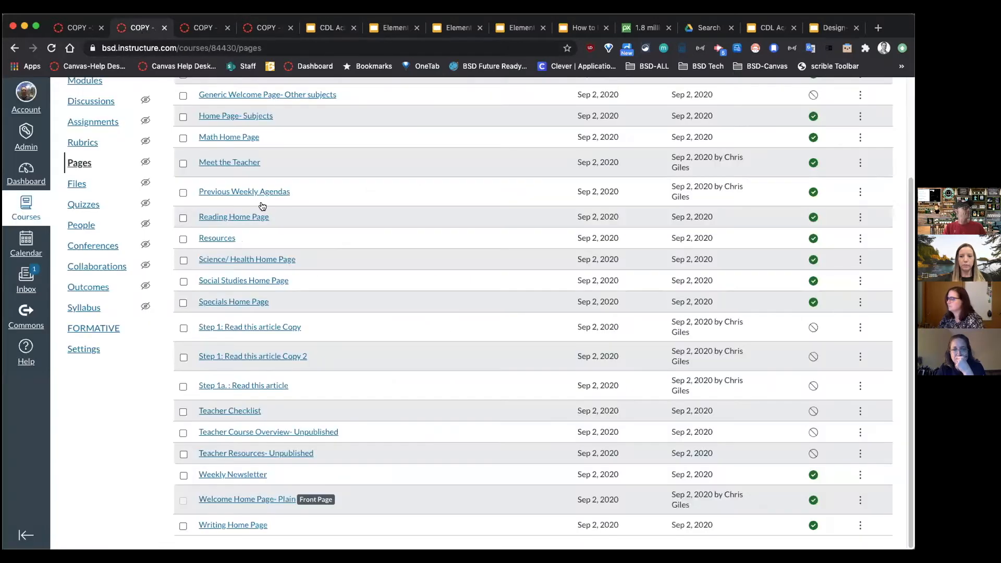
Step: Open the High School course's Blueprint Template 2020 Copy page and put it into edit mode
click(202, 29)
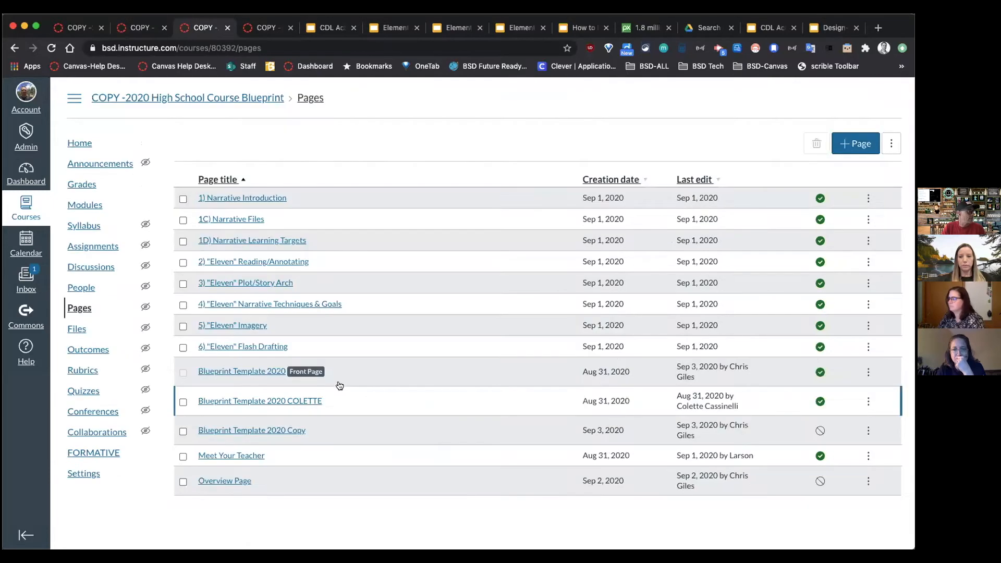
click(267, 432)
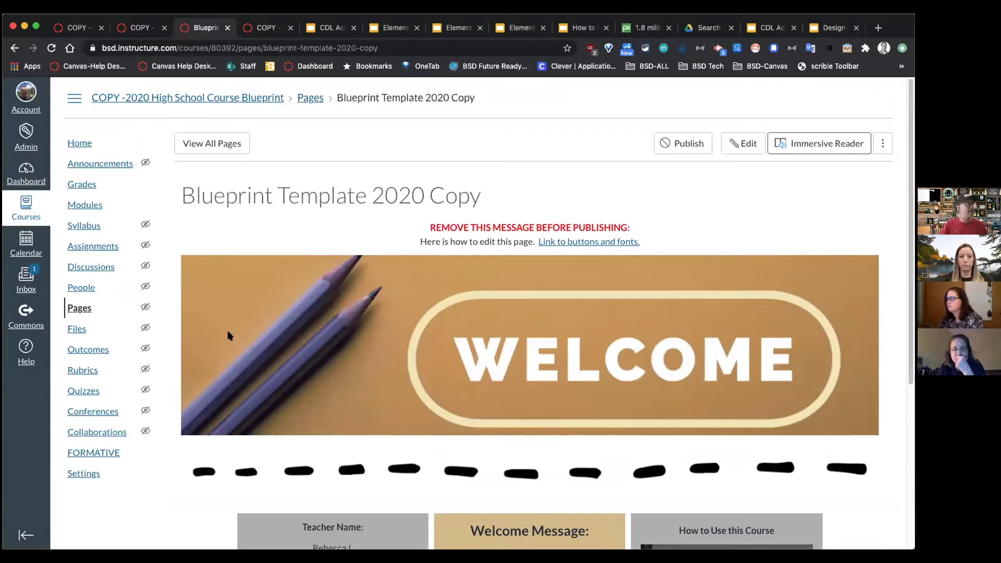
drag(182, 195, 482, 203)
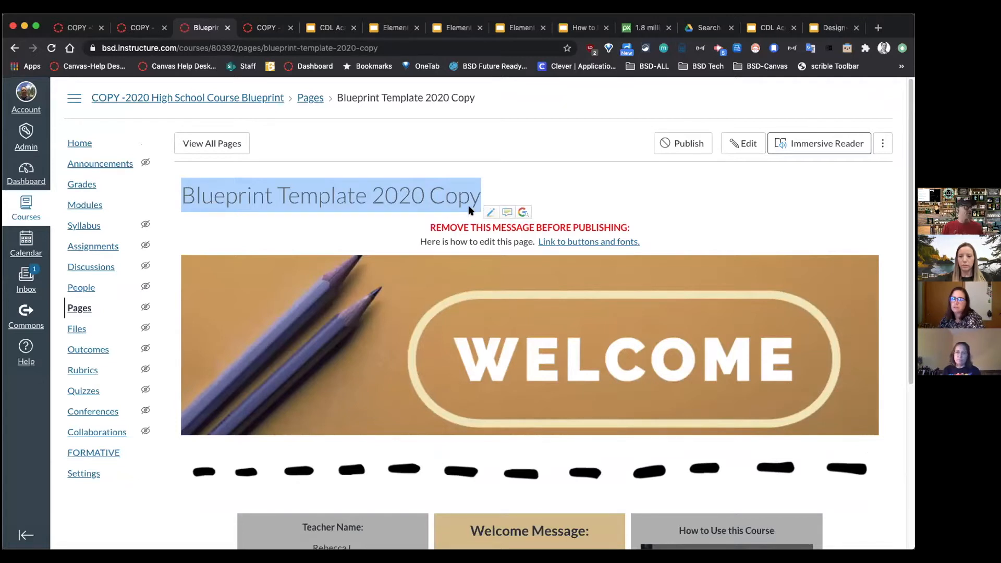
click(687, 212)
click(742, 146)
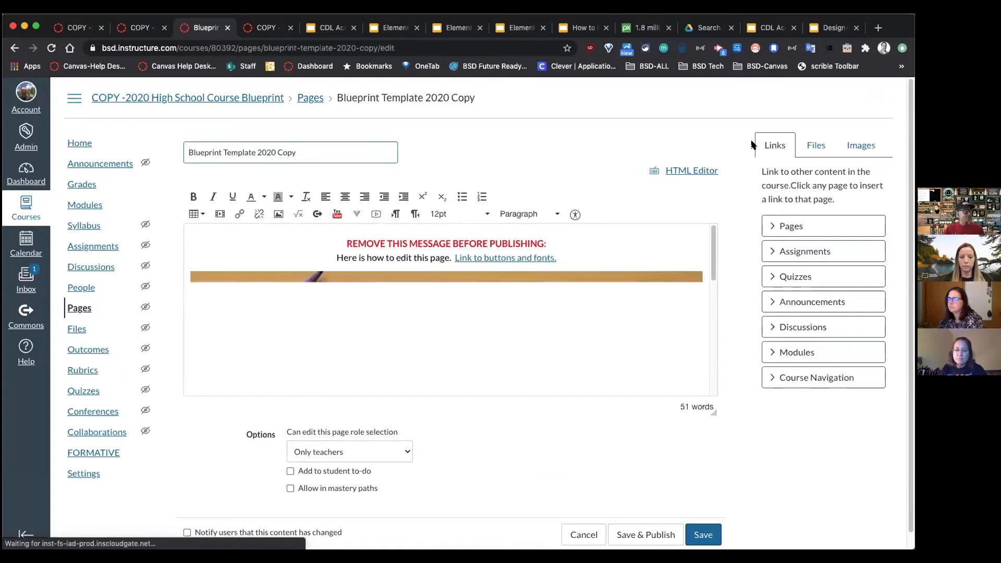
Step: Type the teacher's name into the homepage teacher info table
drag(714, 411, 725, 508)
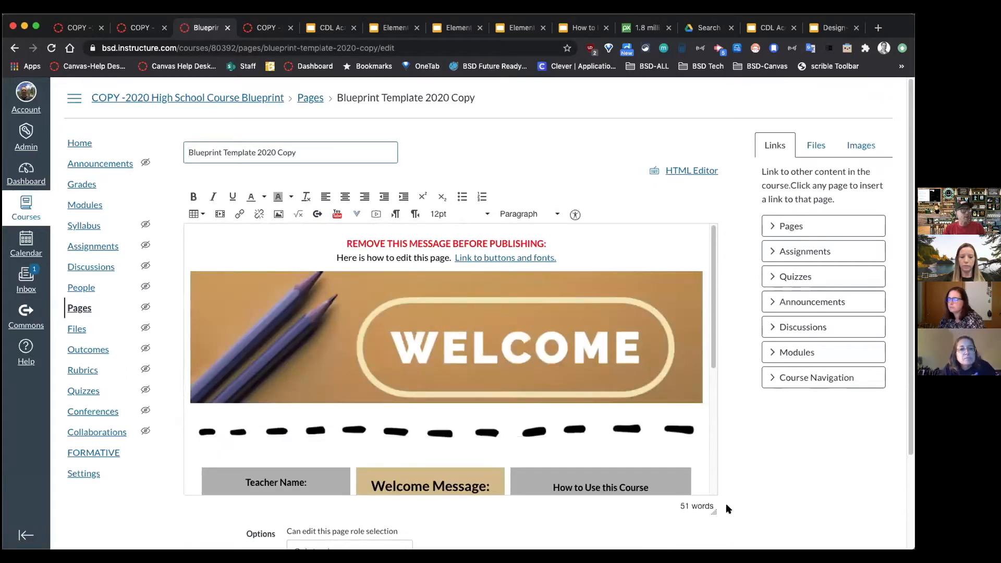
scroll(694, 389, down, 3)
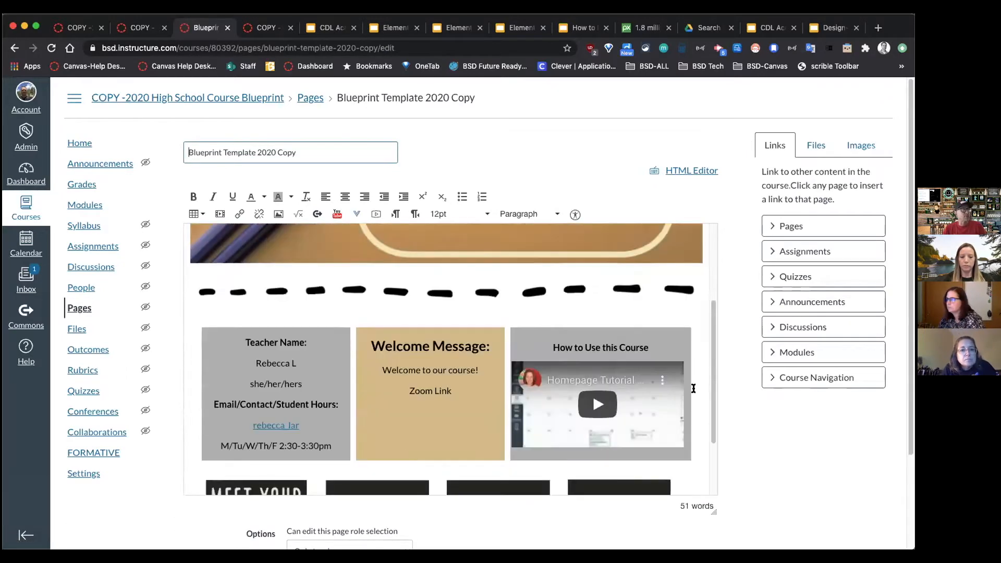
click(551, 279)
click(468, 337)
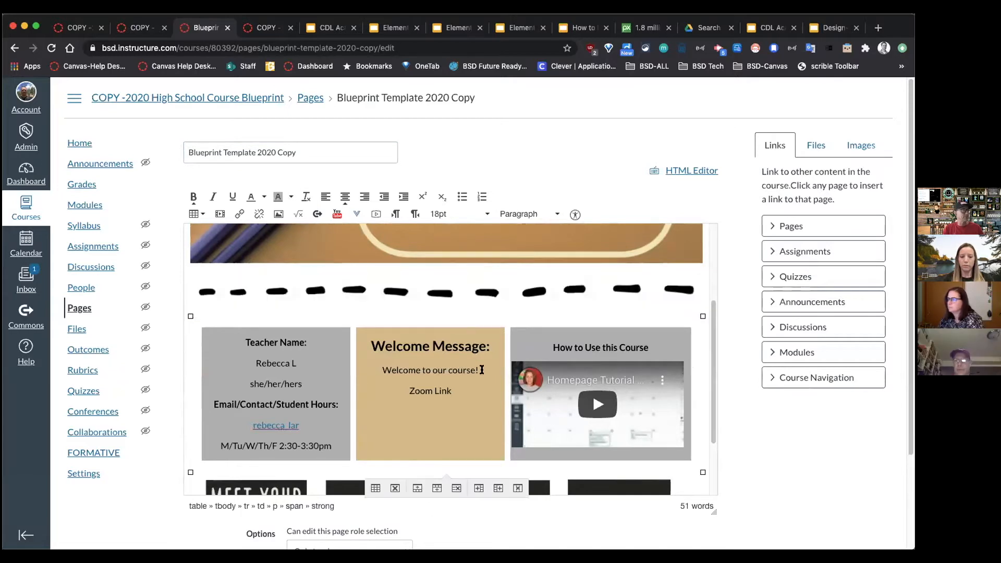
scroll(365, 345, down, 1)
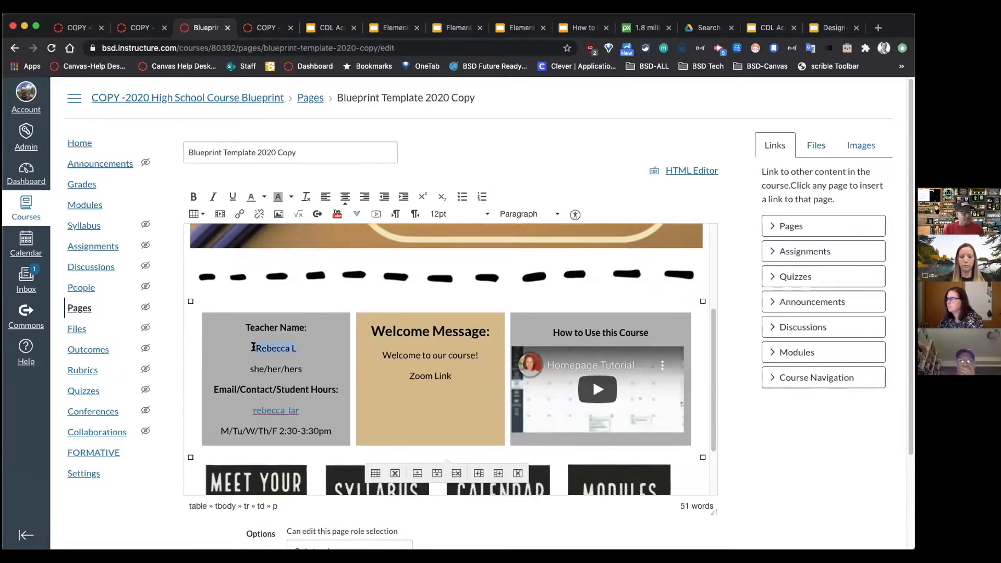
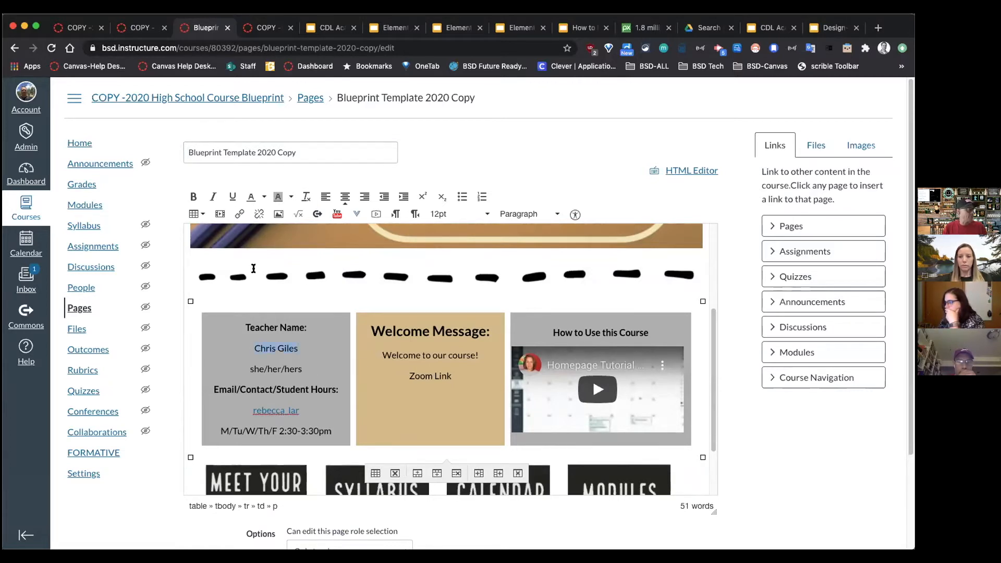
Step: Make the teacher's name bold at 36pt and select the Zoom Link text
click(193, 197)
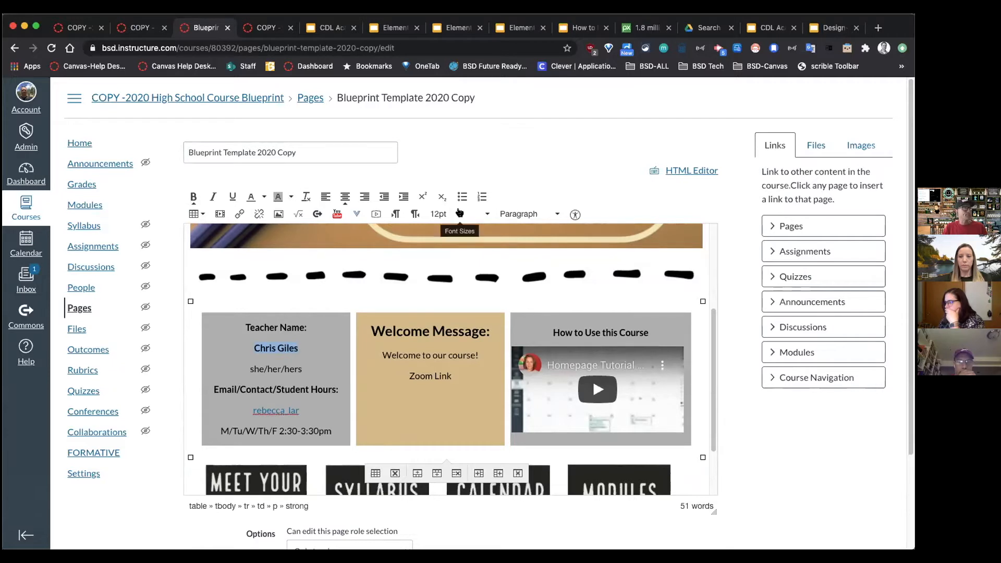
click(460, 213)
click(448, 330)
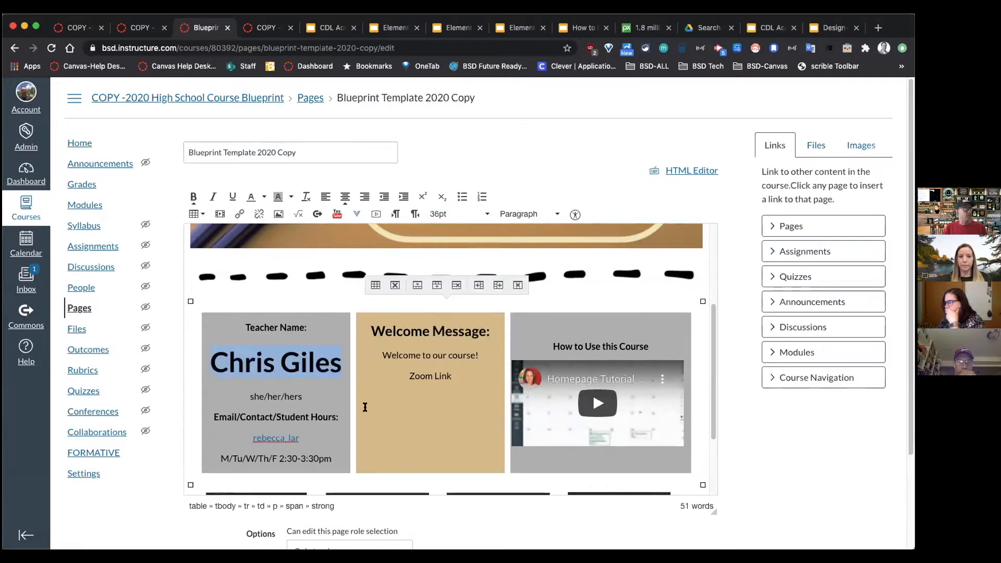
drag(452, 376, 411, 376)
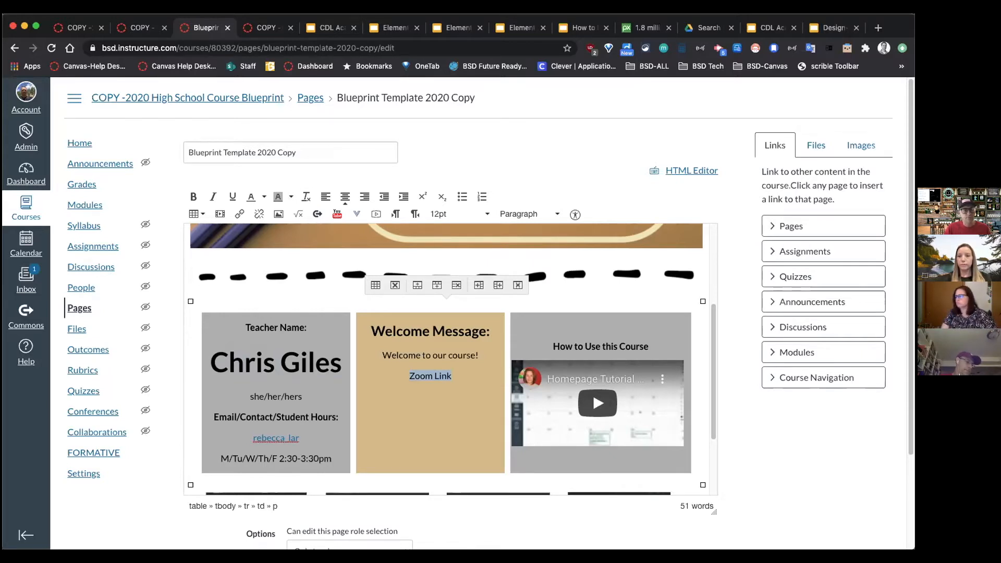
click(429, 357)
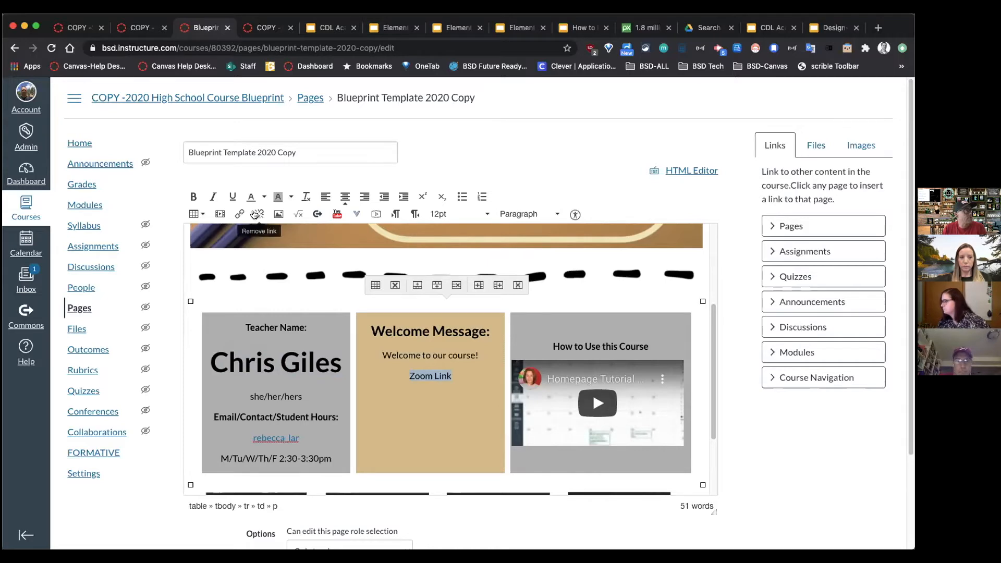
Step: Link the Zoom Link text to the pasted Zoom meeting URL
click(240, 215)
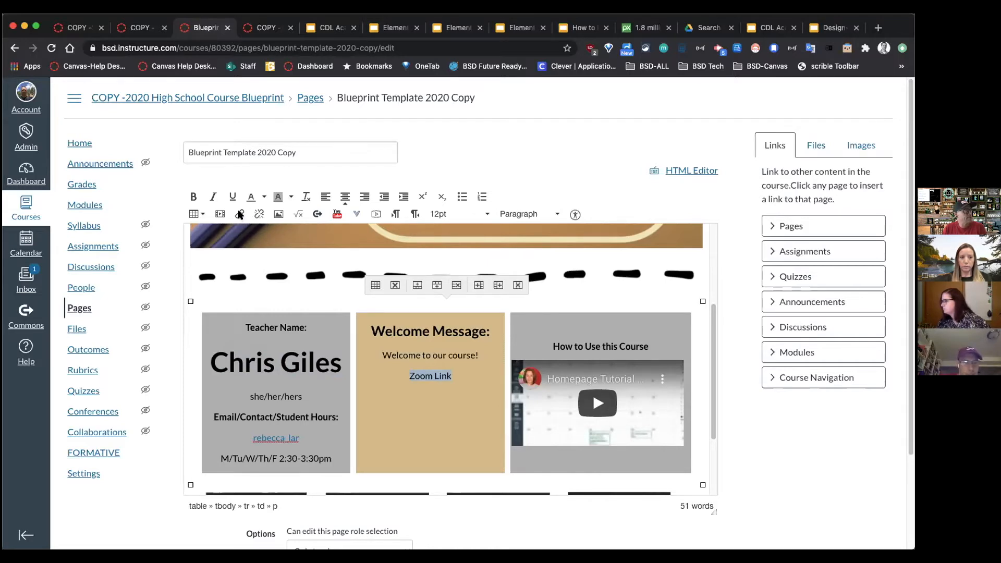
key(super+v)
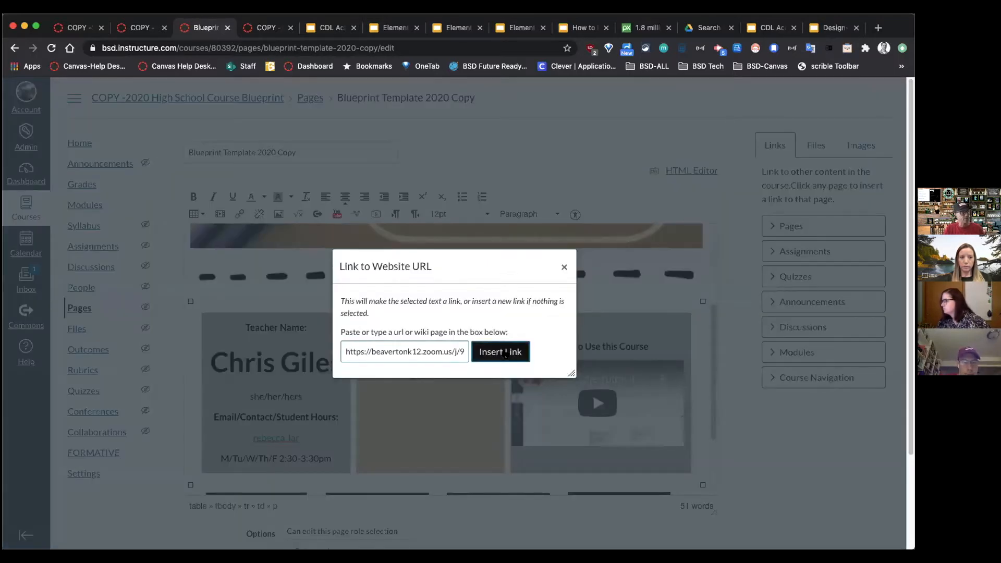
click(503, 352)
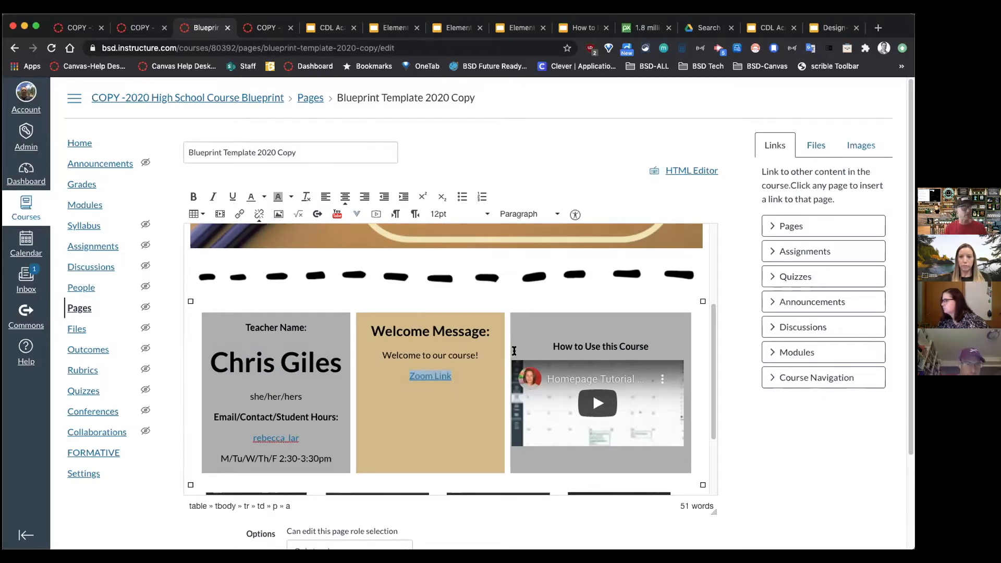
Step: Shrink the teacher's name to 18pt
drag(337, 364, 212, 367)
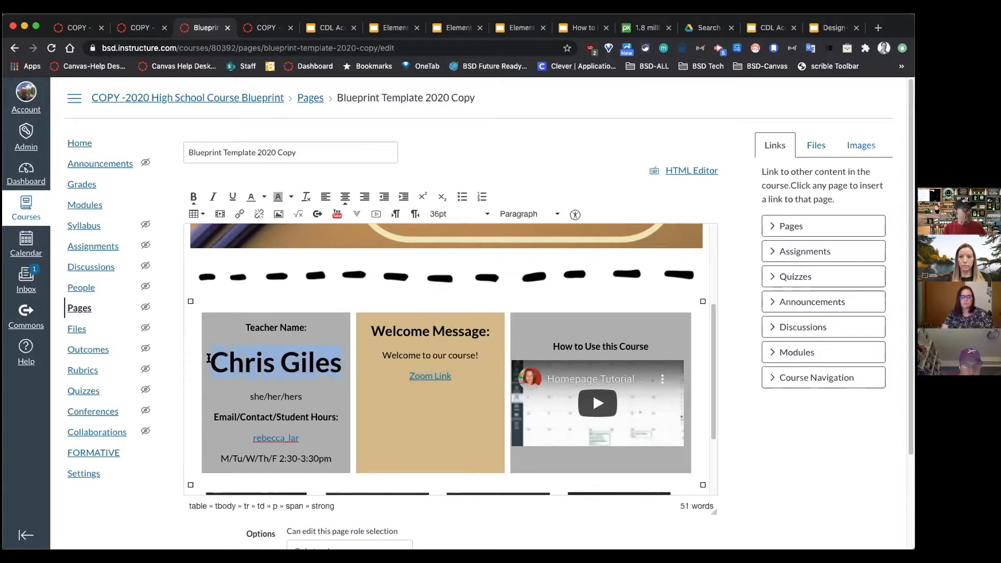
click(475, 214)
click(457, 299)
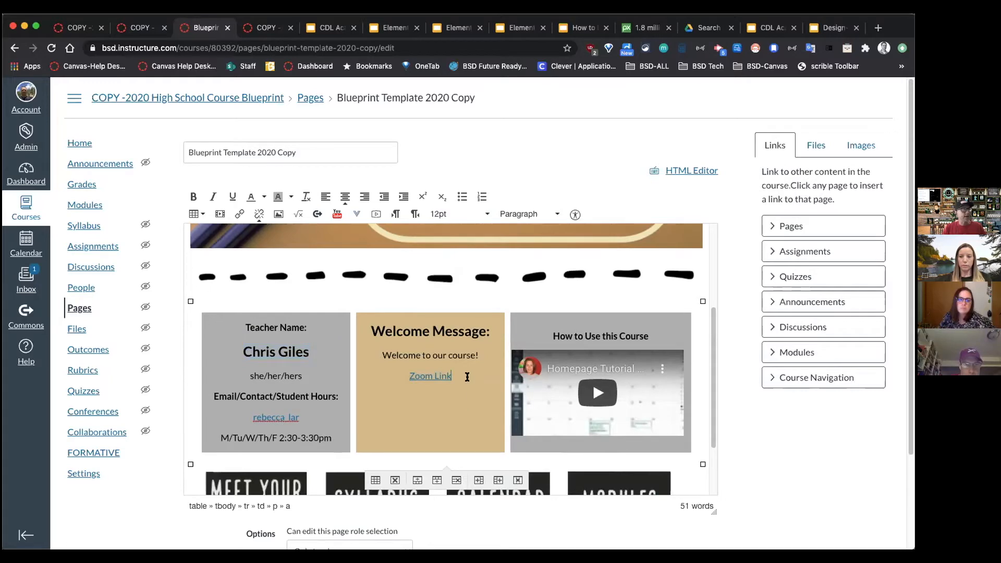
Step: Verify the Zoom Link URL without changes, then save the page
drag(467, 374, 405, 374)
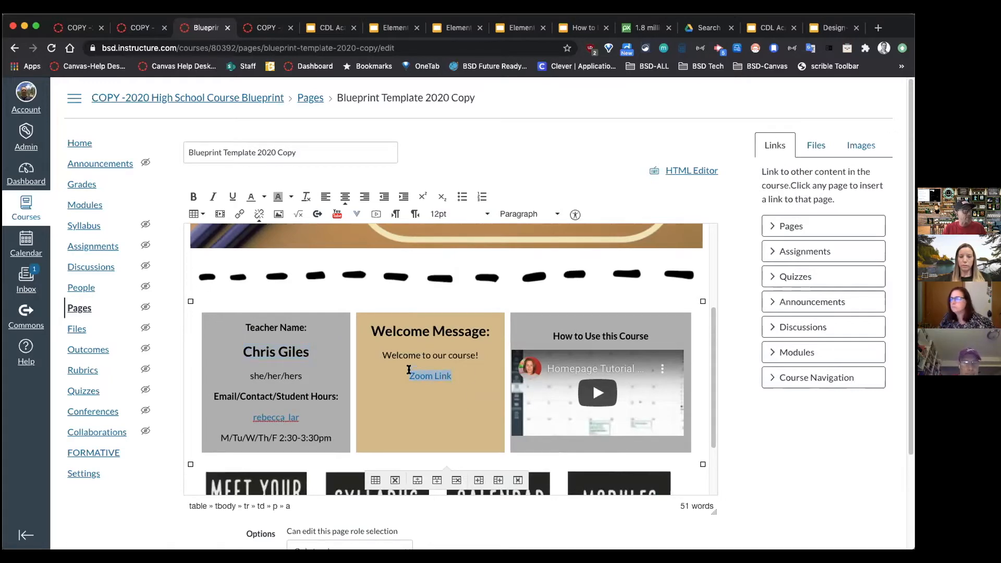
click(240, 216)
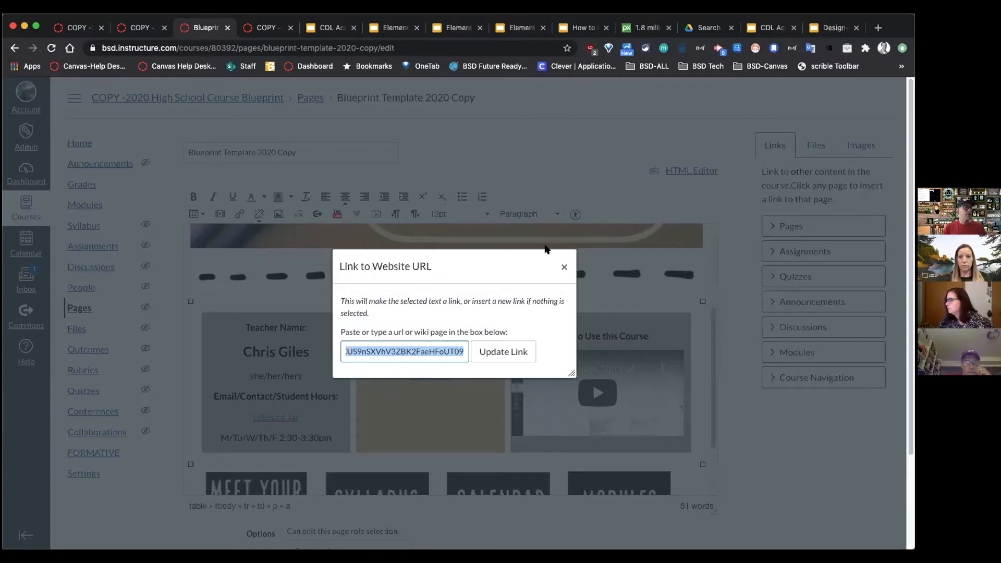
click(564, 267)
scroll(778, 452, down, 5)
click(705, 518)
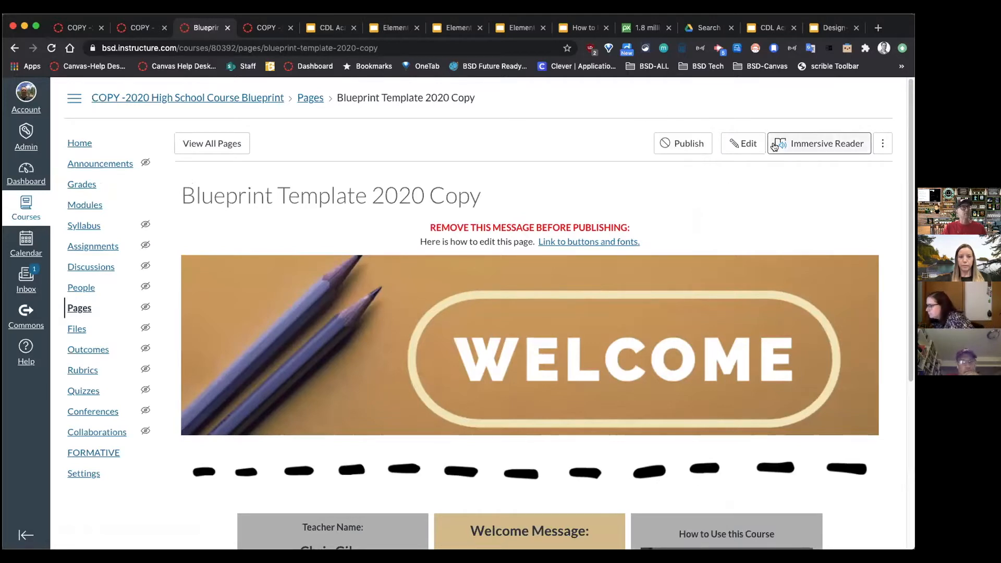
Step: Delete the MEET YOUR TEACHER, SYLLABUS, CALENDAR and MODULES button images in the editor
click(743, 144)
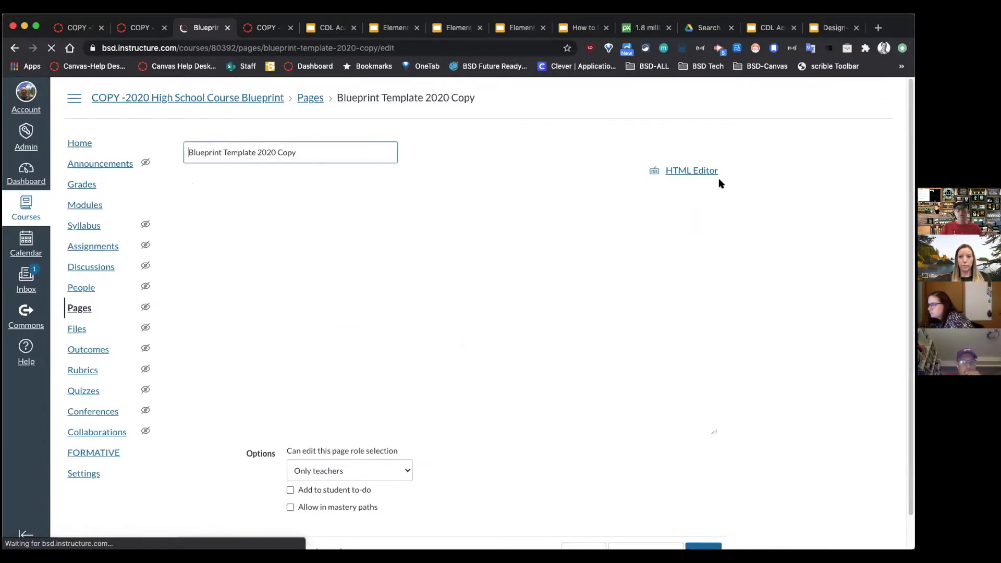
scroll(473, 294, down, 5)
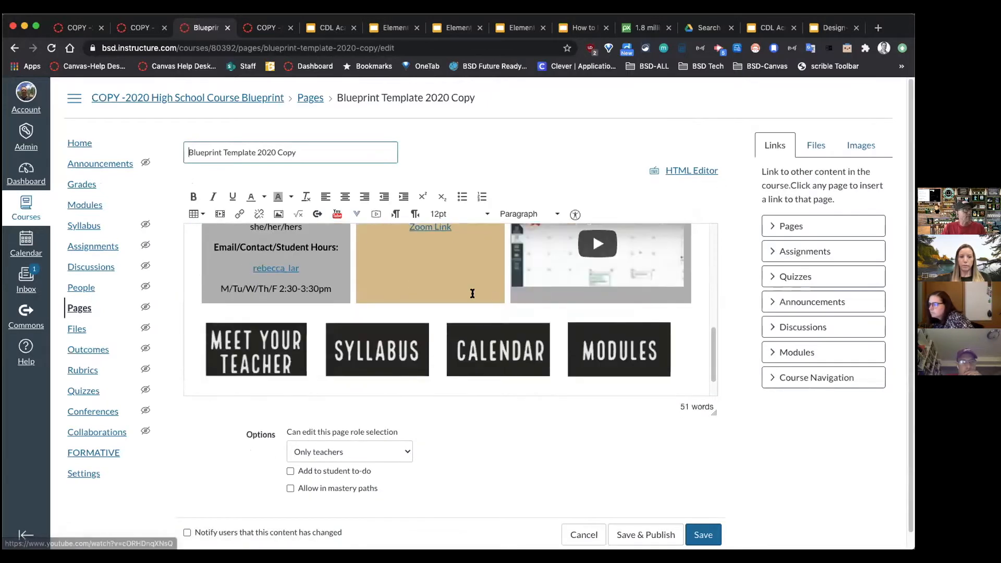
scroll(473, 294, down, 1)
drag(716, 413, 716, 548)
click(289, 459)
key(Delete)
click(289, 459)
key(Delete)
key(Delete)
key(Delete)
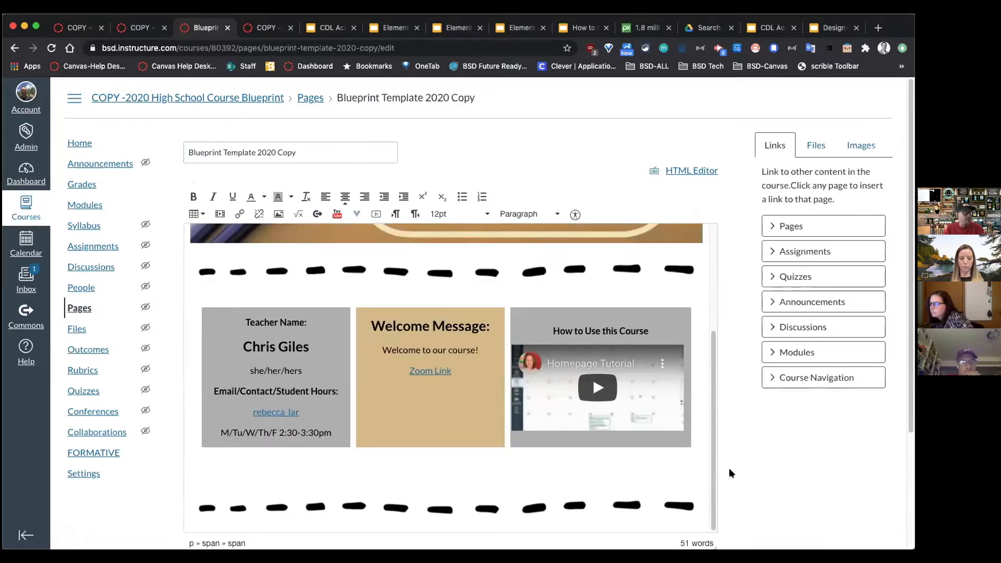
Step: Save the page without the button images
scroll(729, 468, down, 5)
click(694, 518)
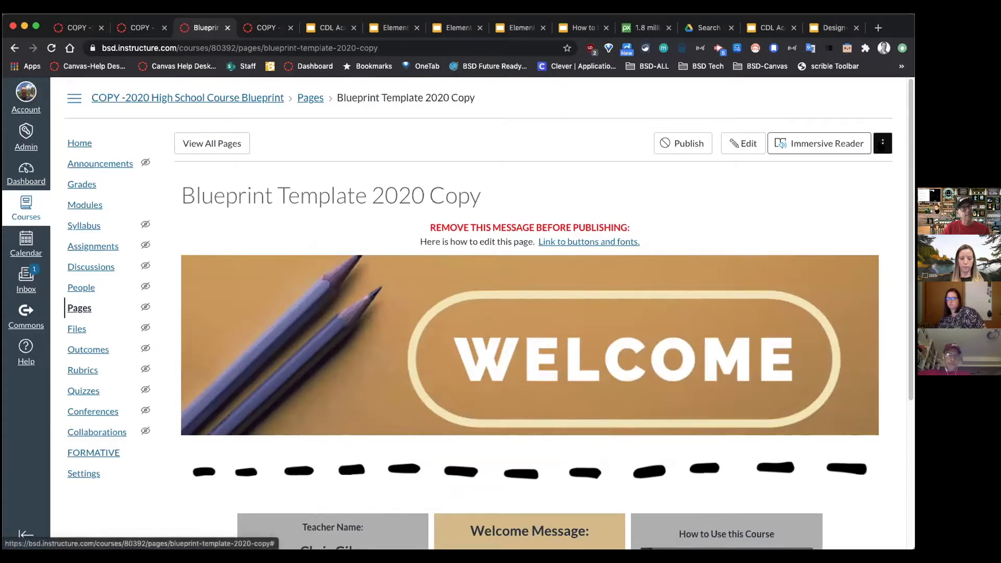
click(883, 143)
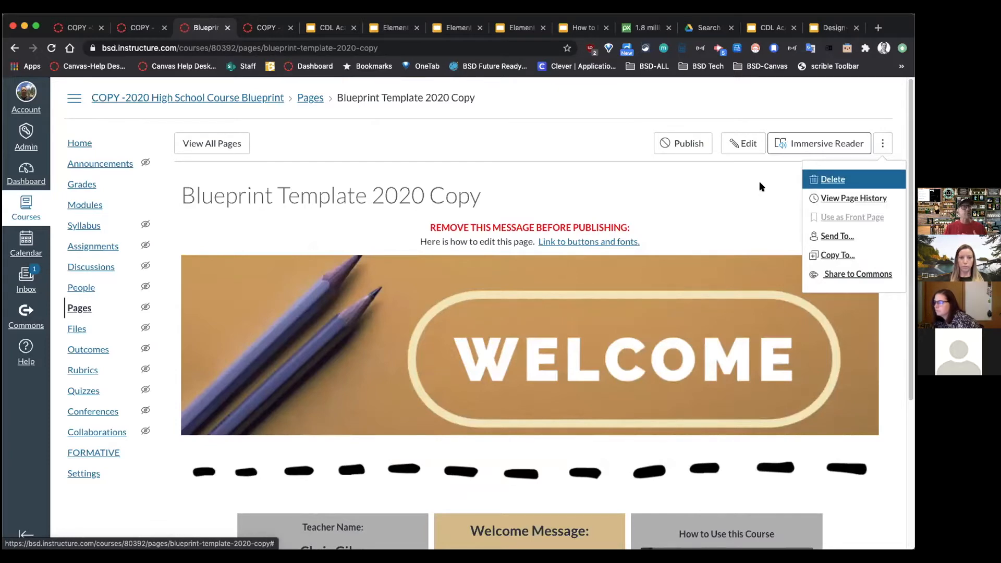
Step: Open the page's revision history and preview the 12:14pm and 11:35am revisions
click(762, 308)
scroll(762, 308, down, 4)
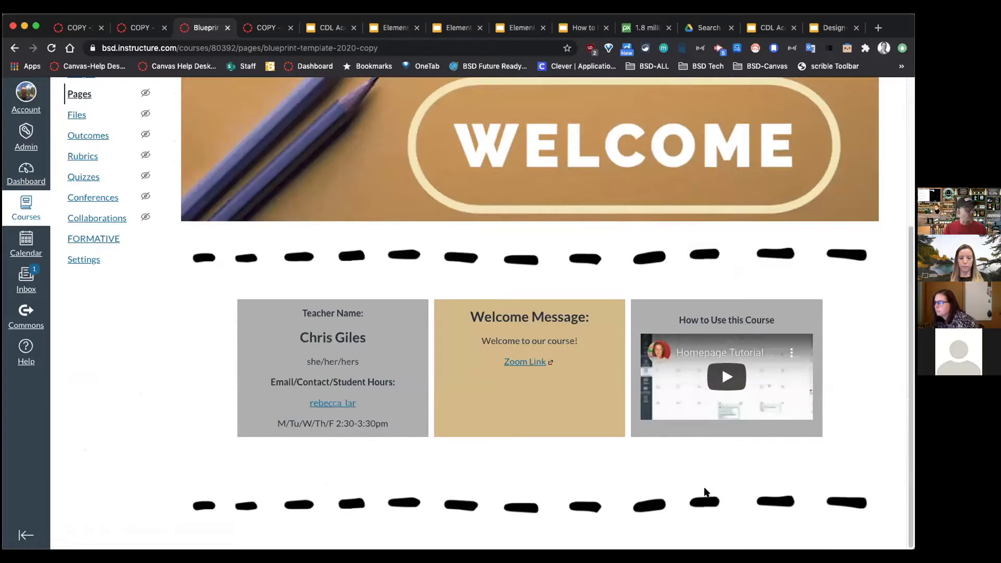
scroll(694, 474, up, 4)
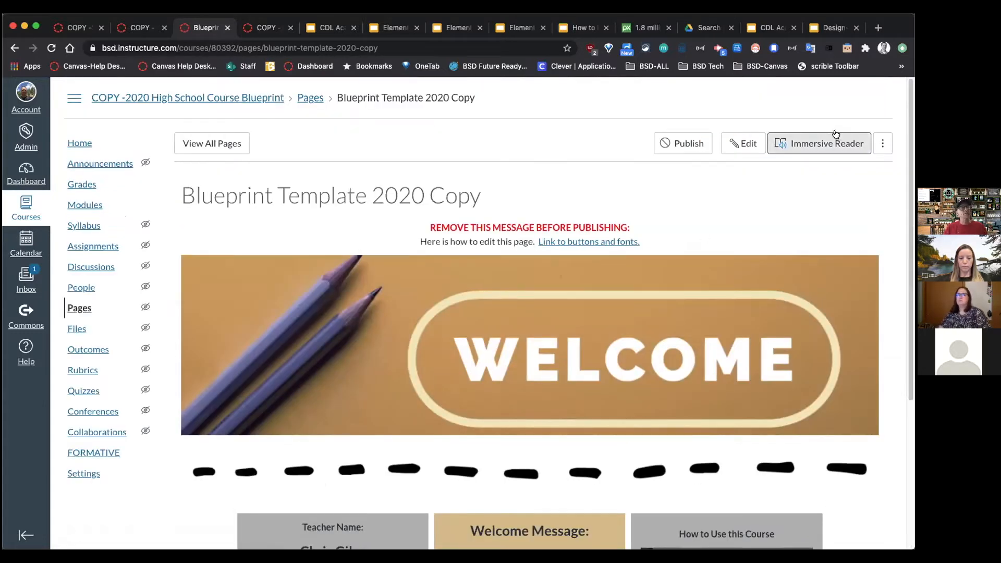
click(883, 143)
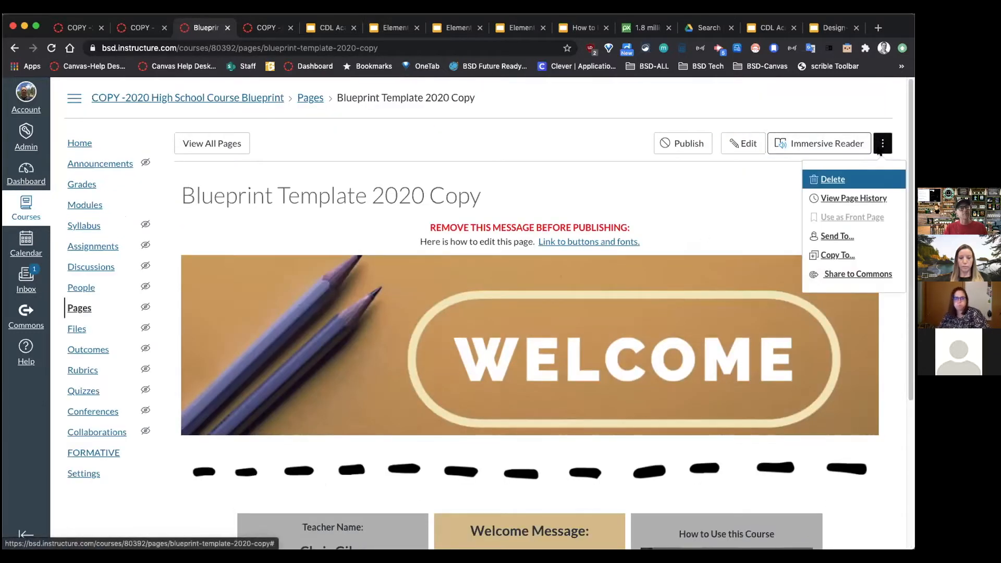
click(865, 198)
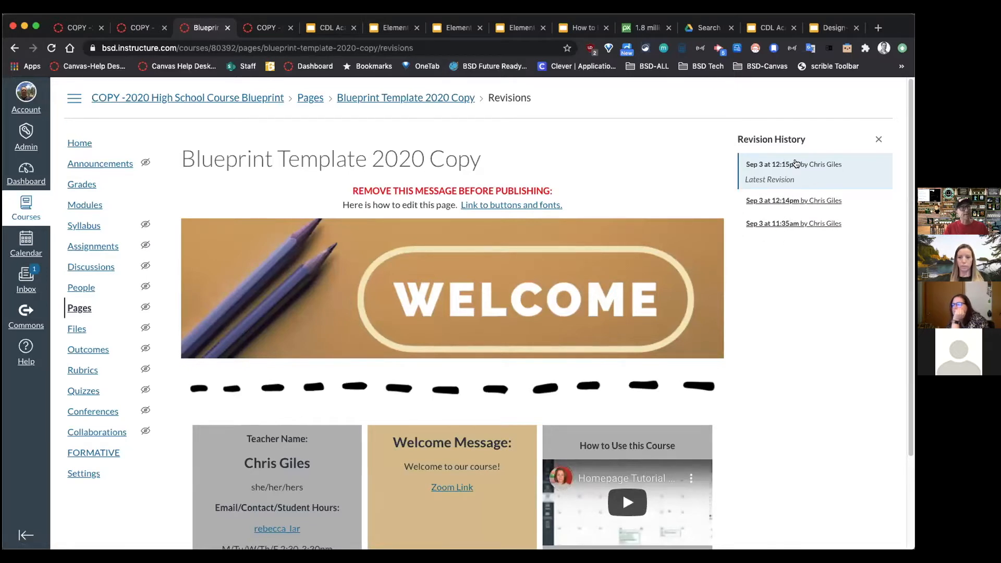
click(822, 201)
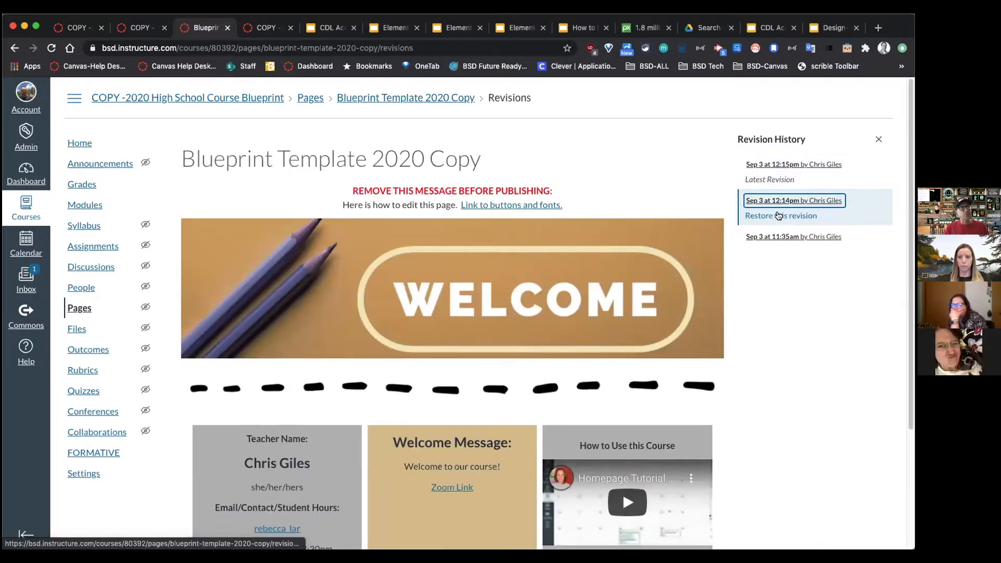
click(813, 236)
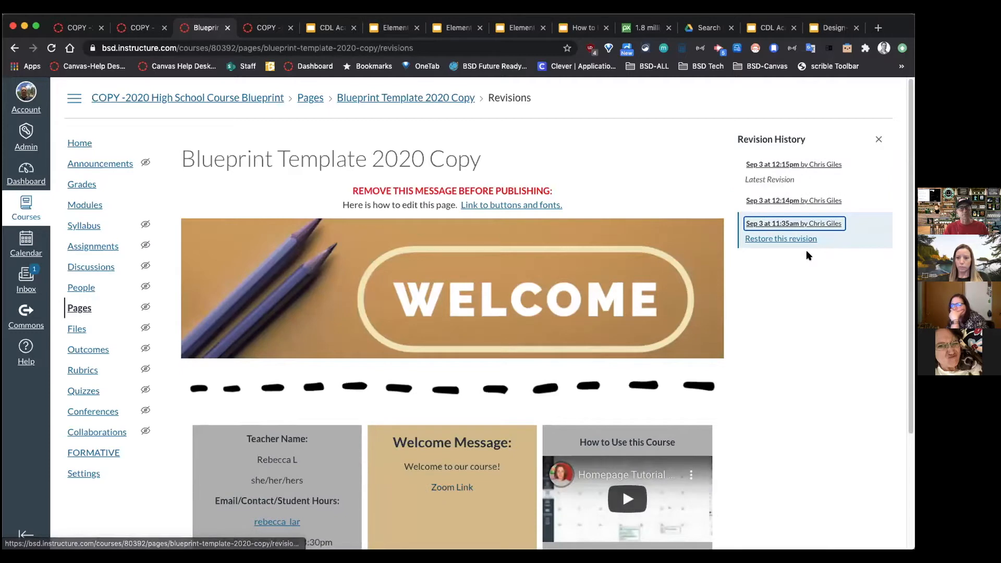
Step: Restore the 11:35am revision and close the revision history
click(780, 239)
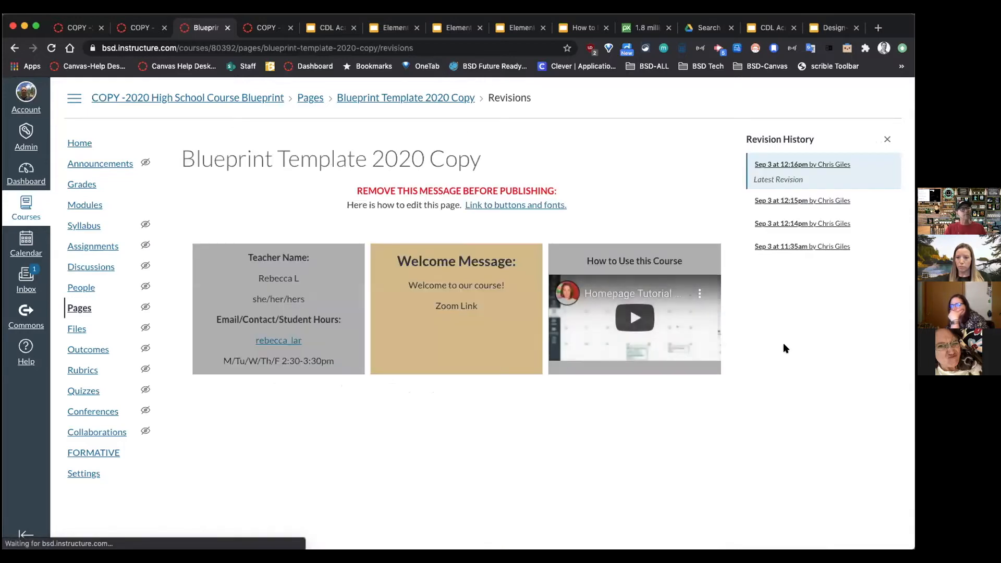
scroll(753, 347, down, 3)
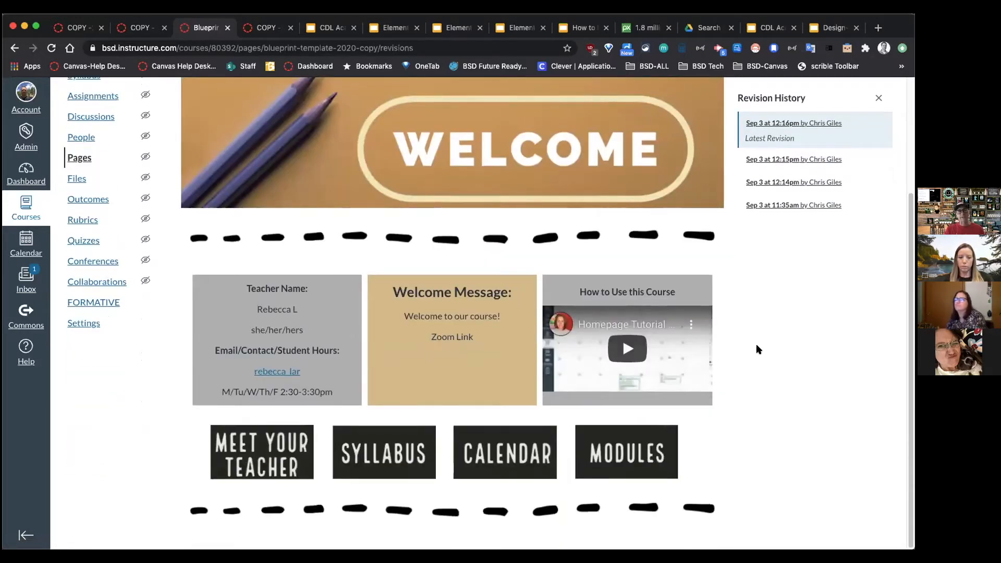
scroll(751, 345, up, 3)
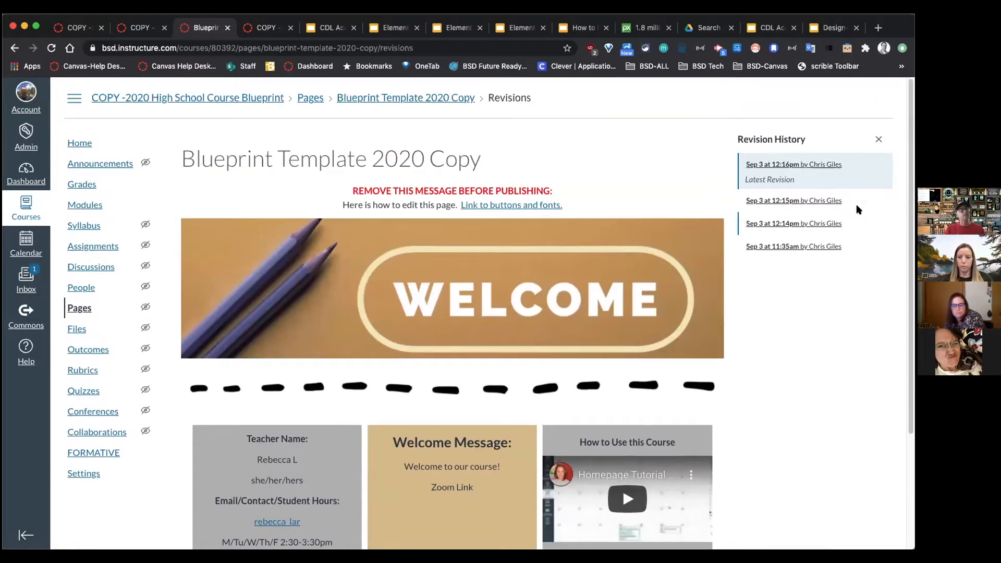
click(879, 140)
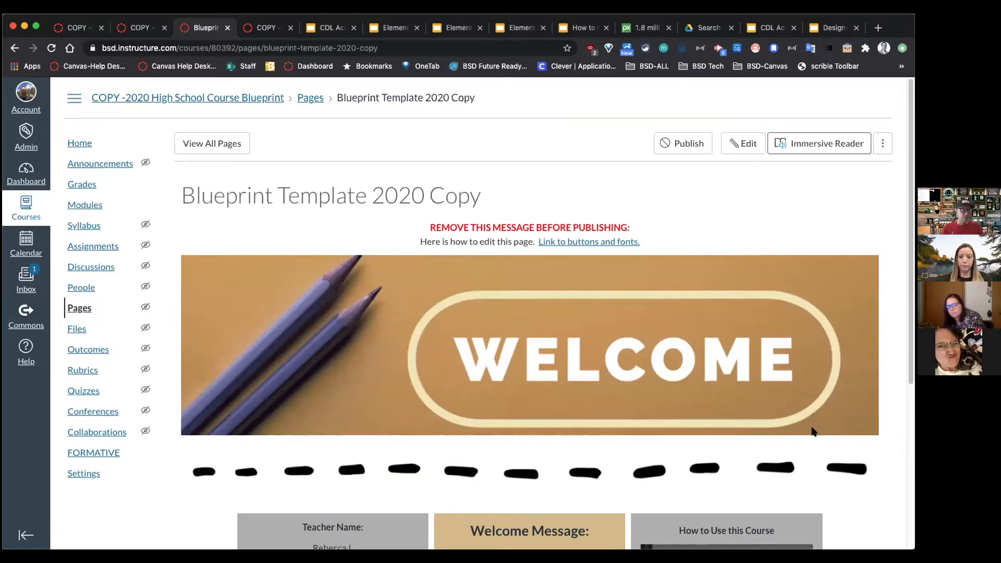
click(884, 140)
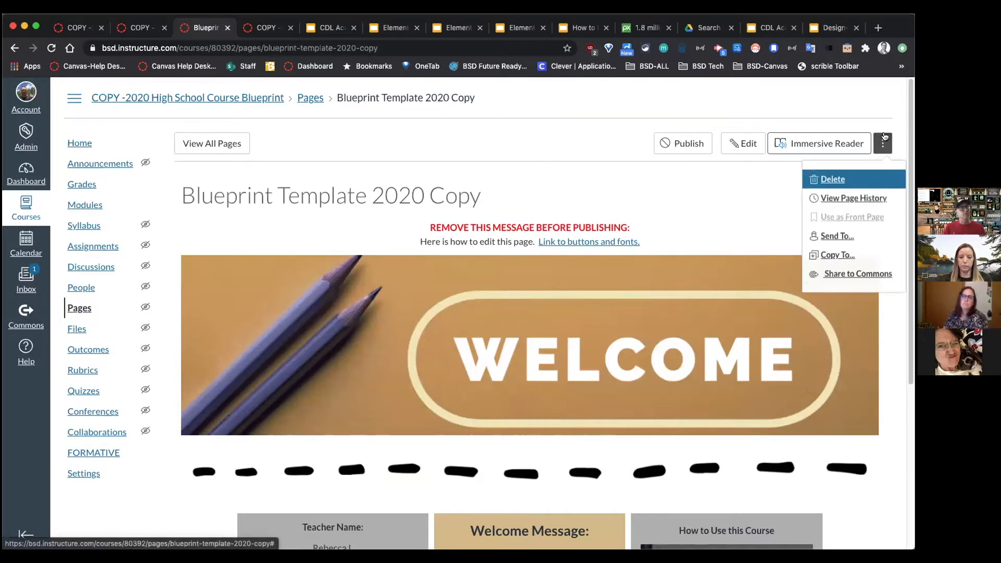
click(865, 198)
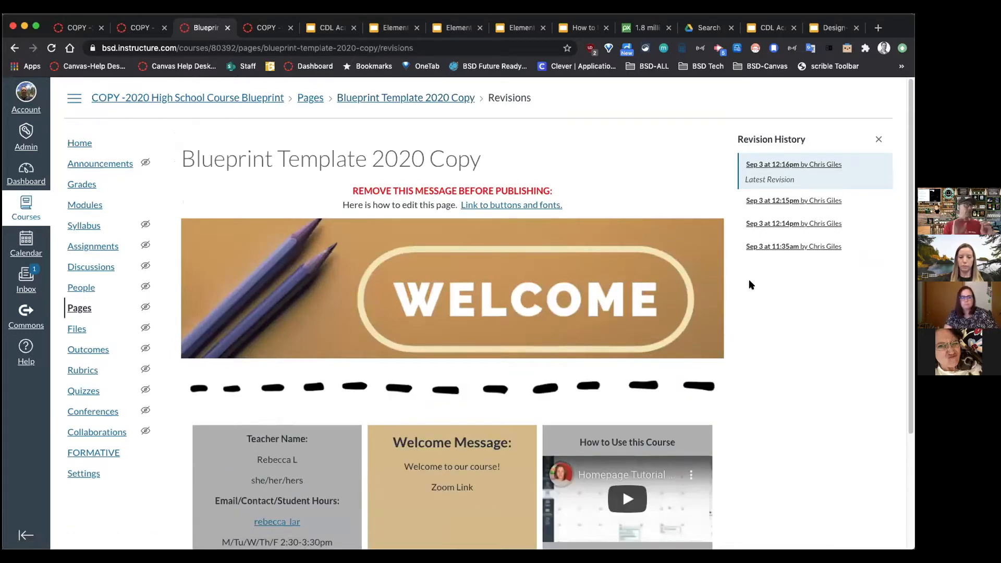
click(879, 140)
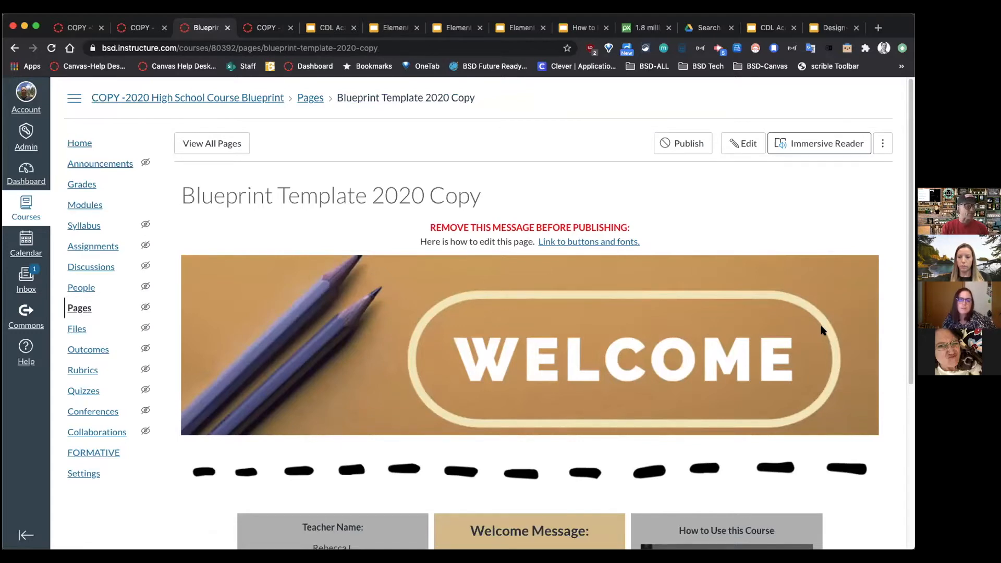
click(883, 144)
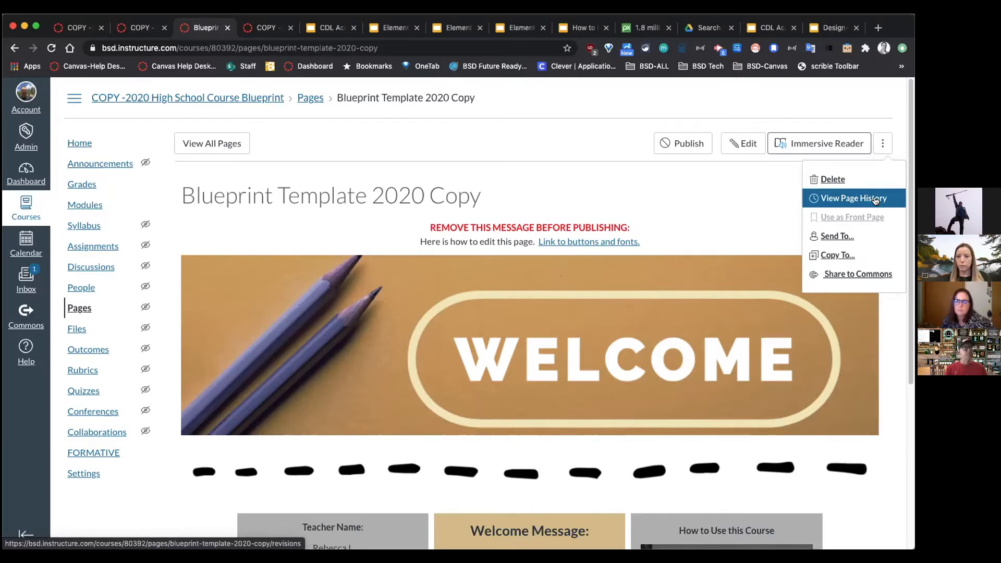
Step: Delete the Zoom Link text from the welcome message, then undo to restore it
click(743, 143)
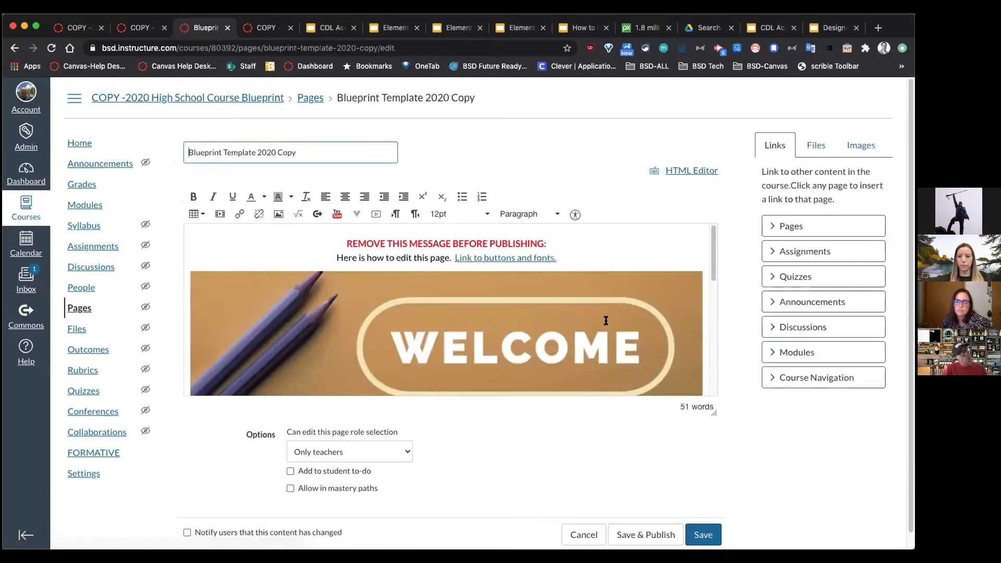
scroll(607, 321, down, 2)
drag(453, 337, 409, 335)
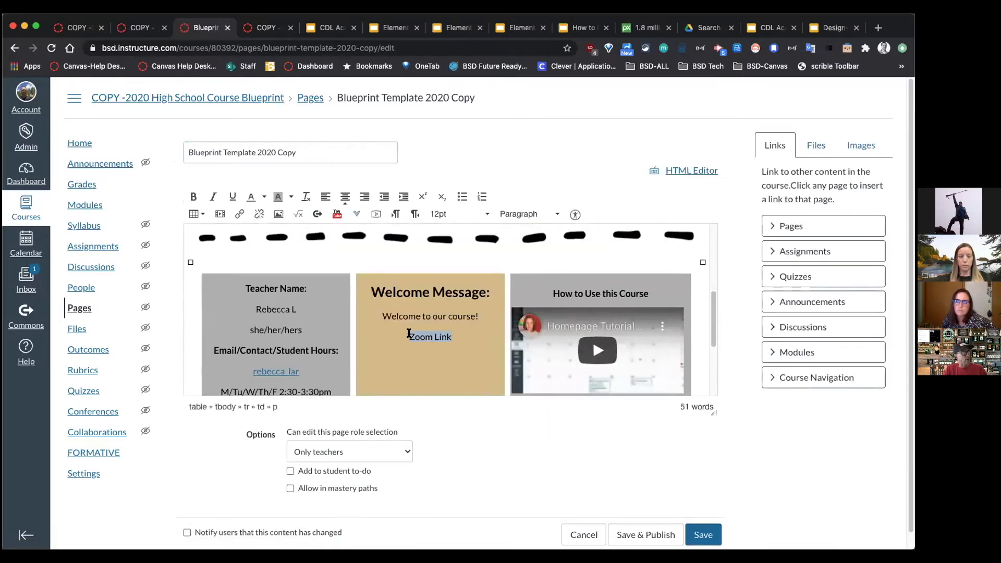
key(BackSpace)
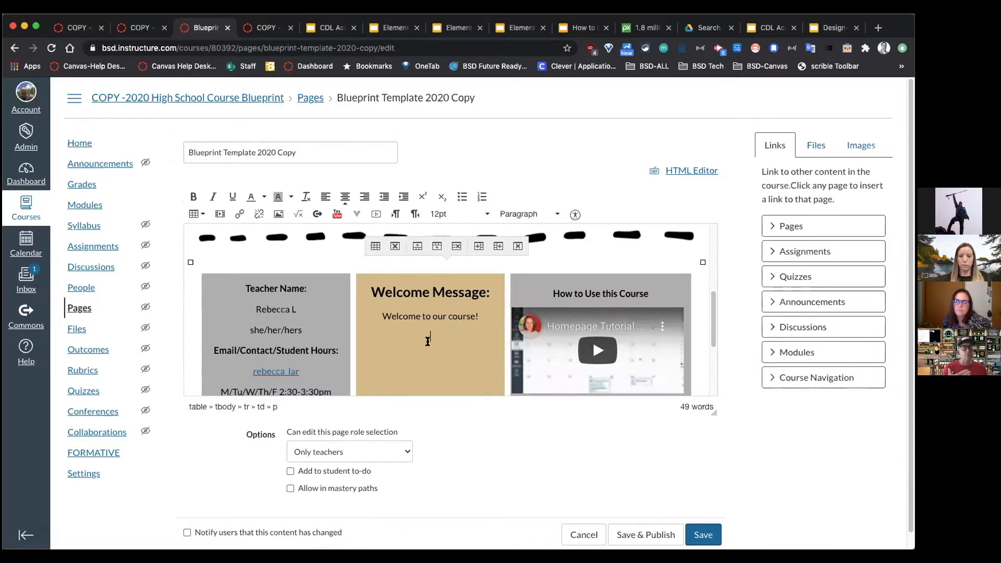
key(super+z)
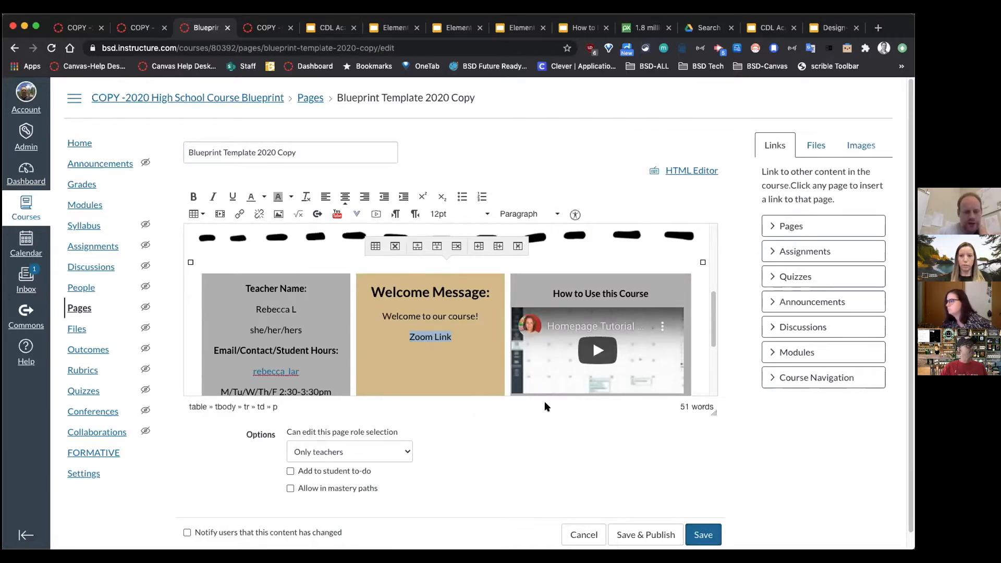
Step: Review the page in the HTML Editor, then Save & Publish it
drag(713, 412, 705, 473)
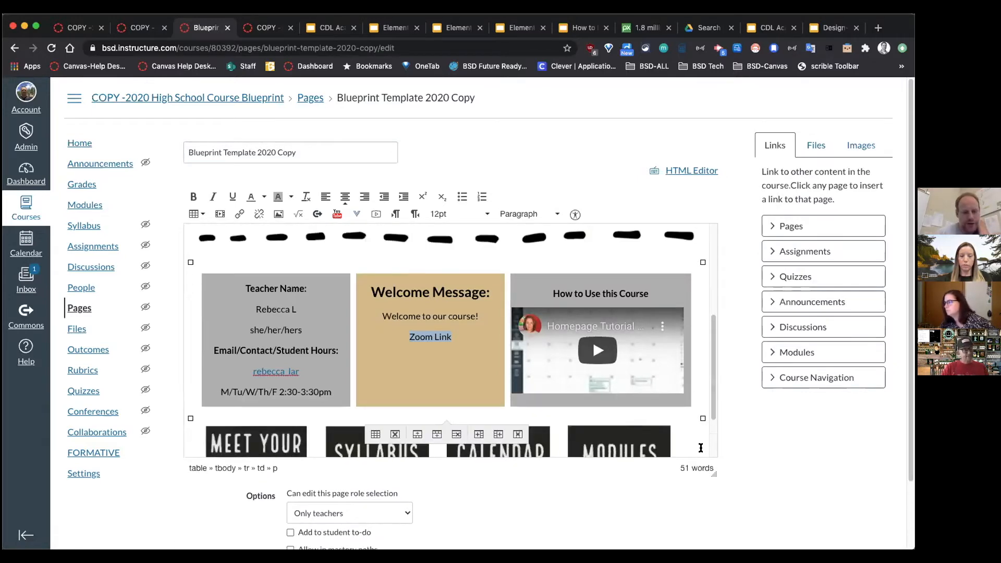
scroll(694, 470, down, 3)
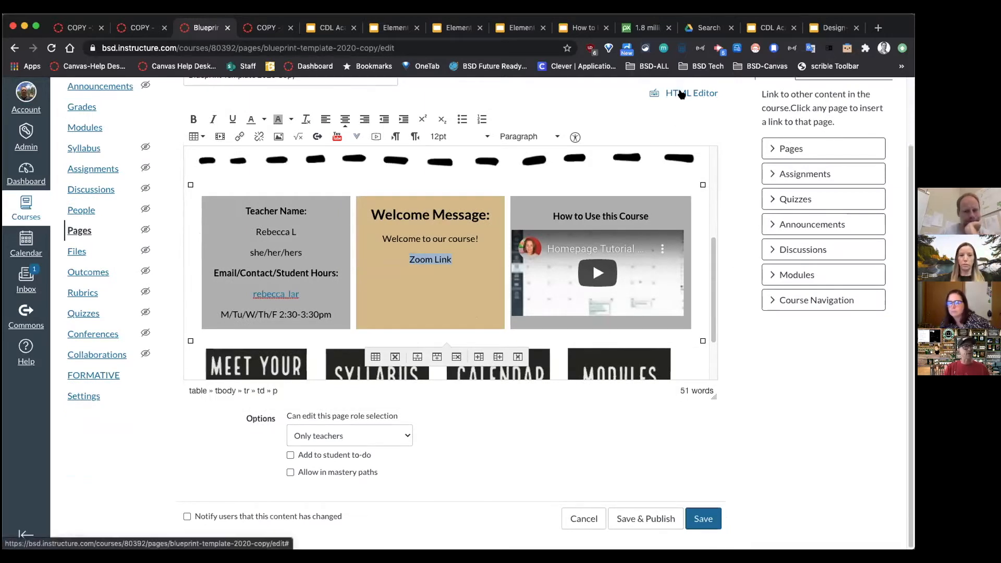
scroll(730, 130, up, 1)
click(700, 106)
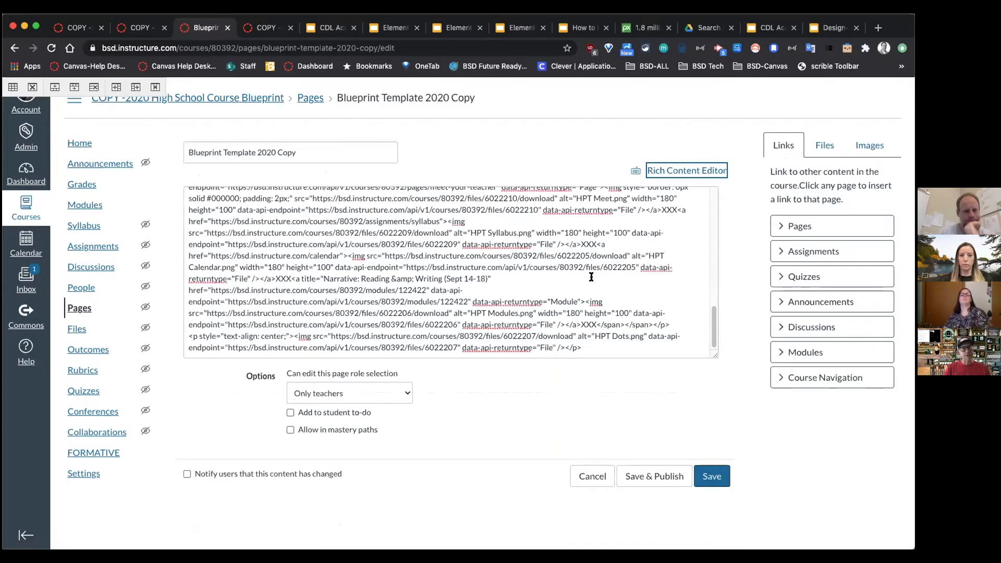
scroll(590, 278, up, 3)
scroll(589, 278, up, 2)
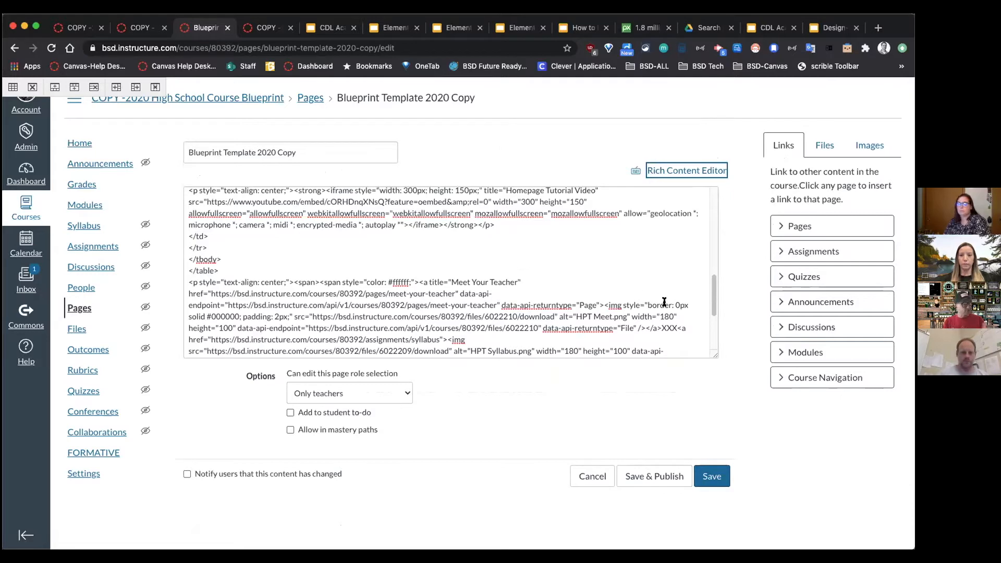
click(640, 468)
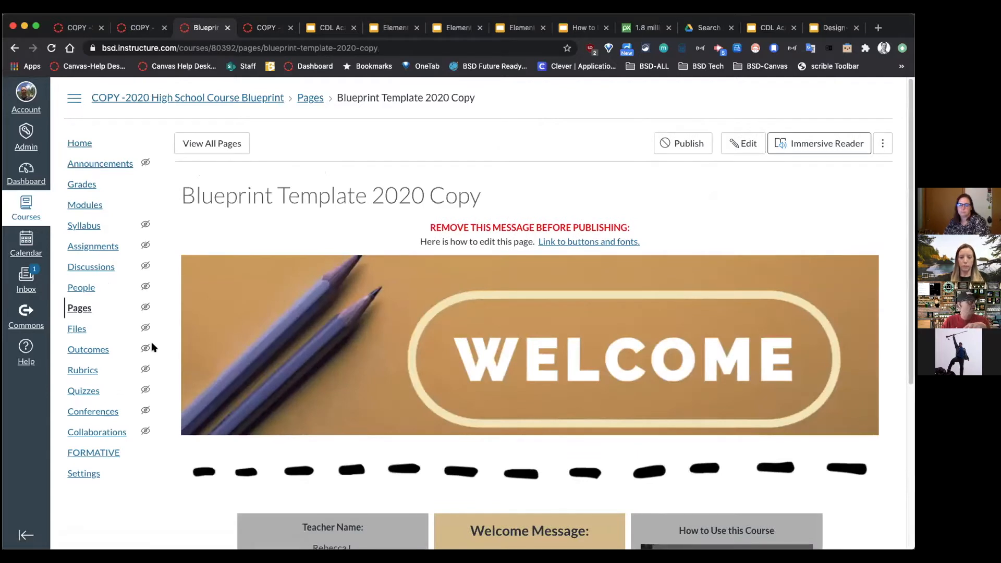
Step: Switch on RCE Enhancements and RCE Auto-Save in the course Feature Options, then go Home
click(89, 474)
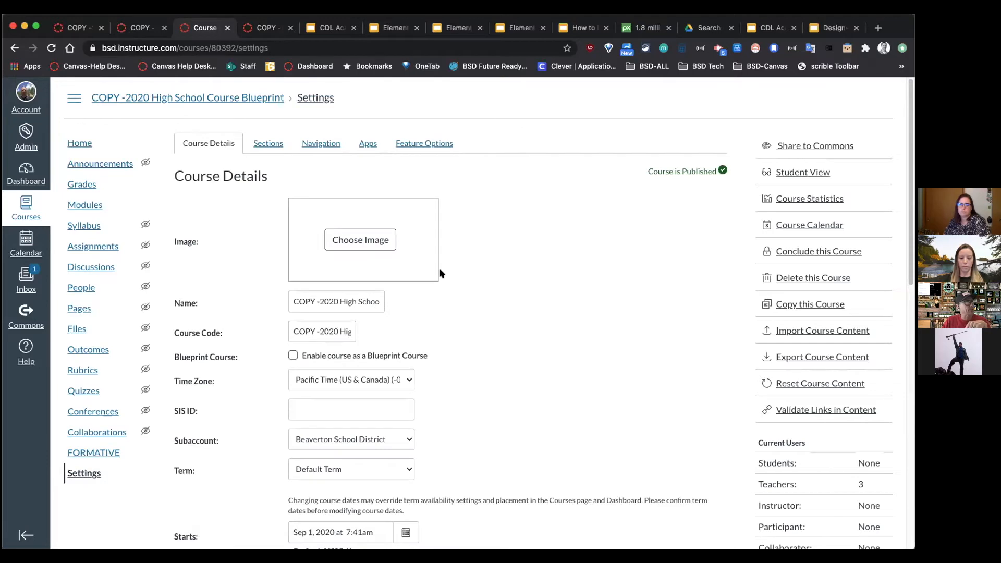
click(442, 144)
scroll(581, 477, down, 3)
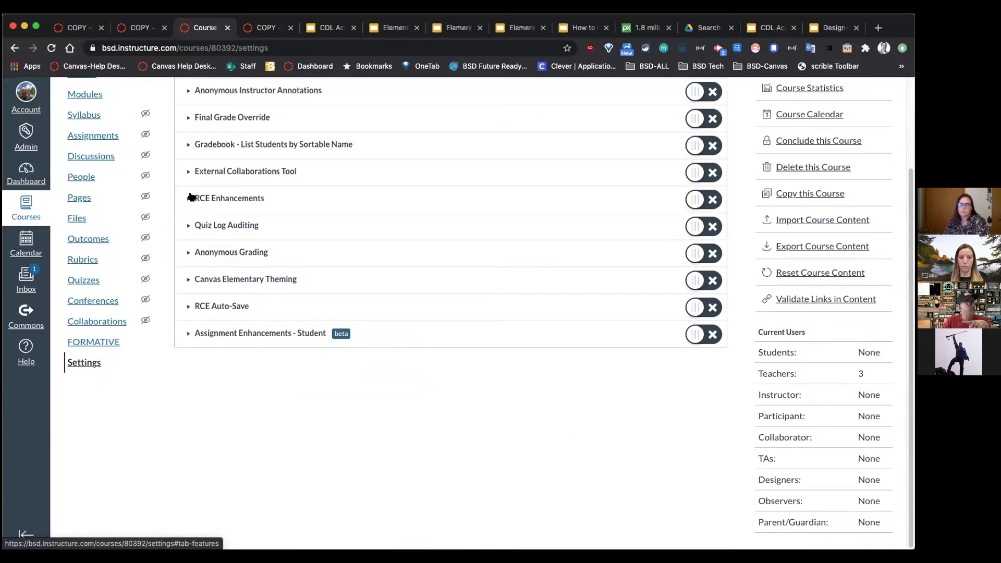
drag(269, 198, 192, 194)
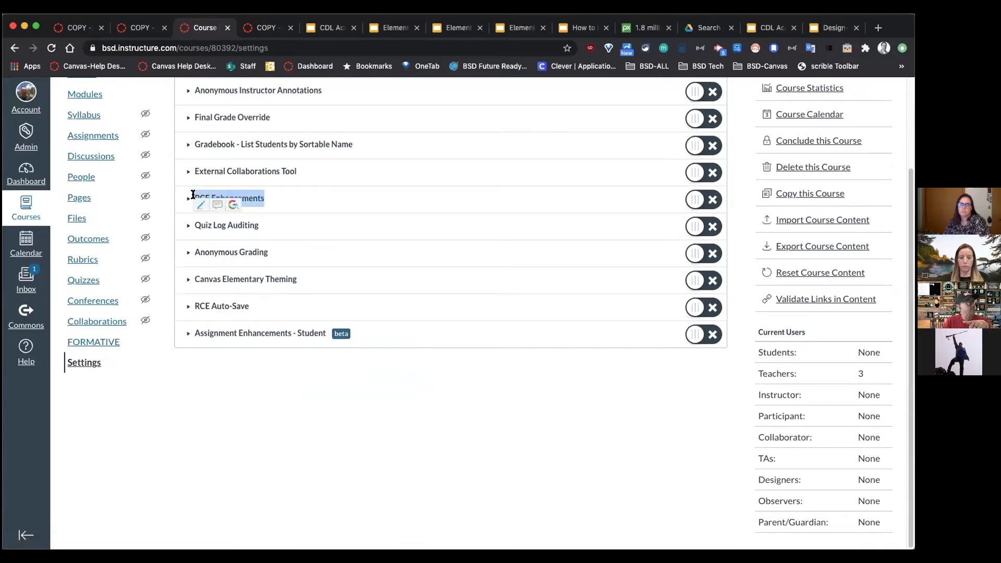
click(712, 198)
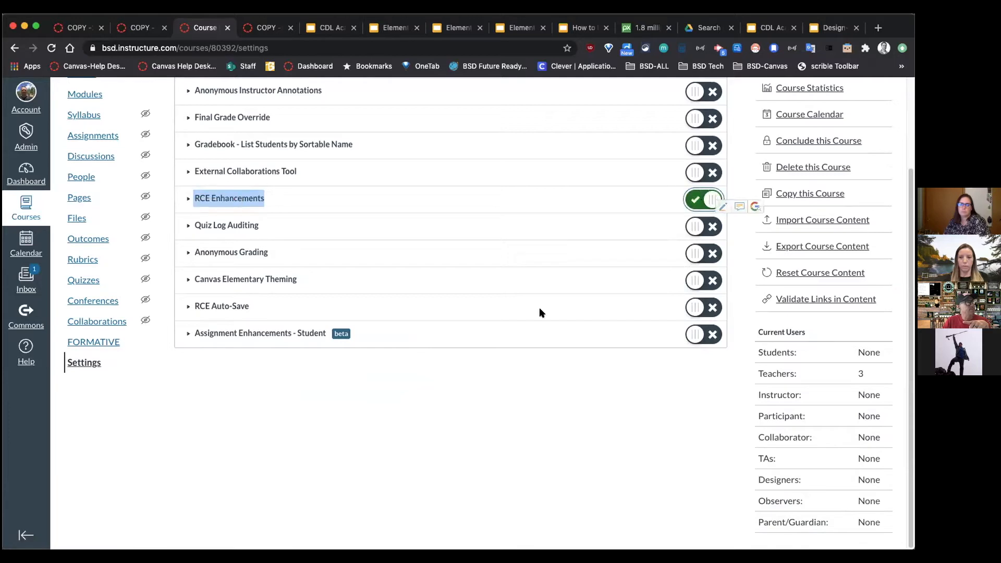
drag(245, 306, 190, 309)
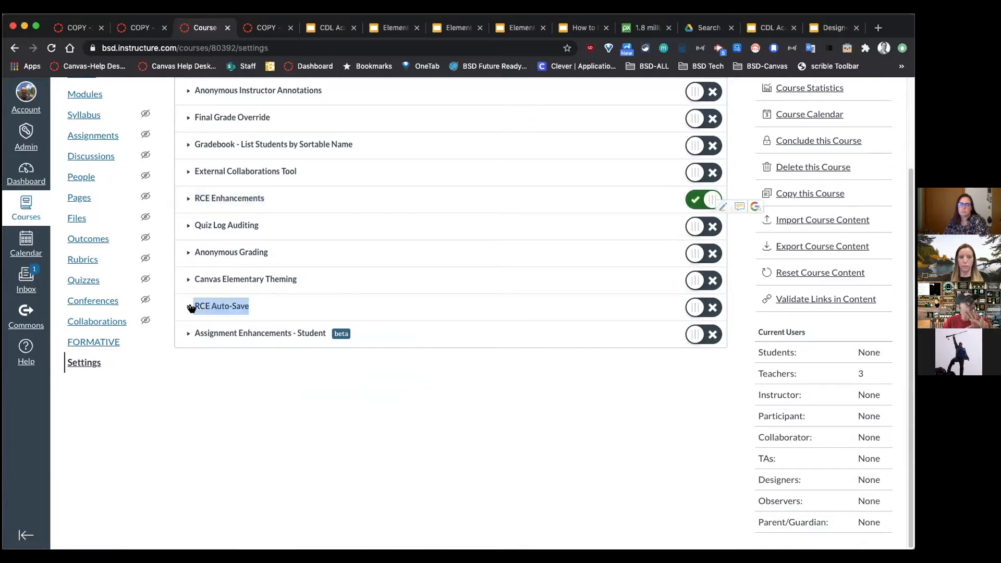
click(713, 308)
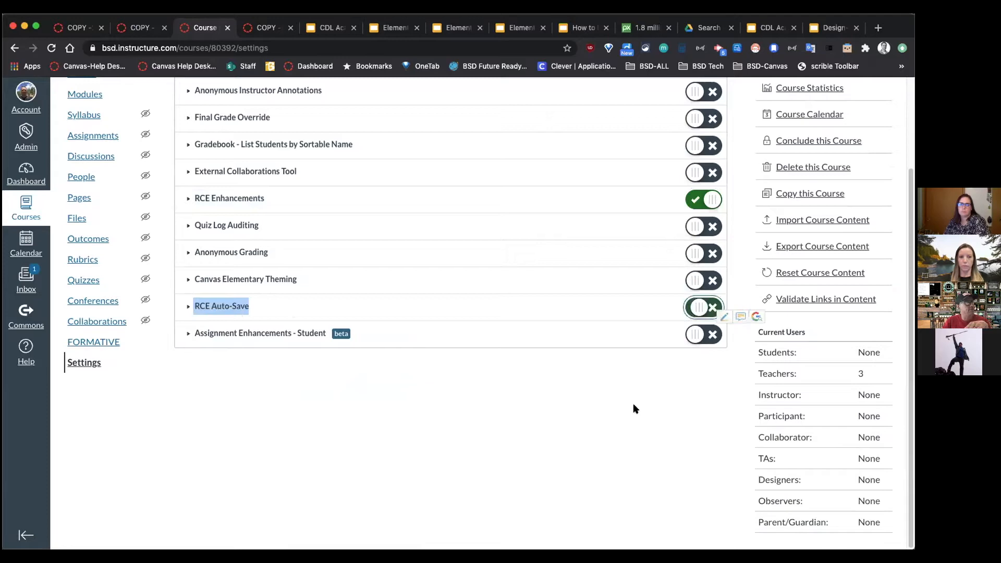
scroll(347, 358, up, 3)
click(81, 143)
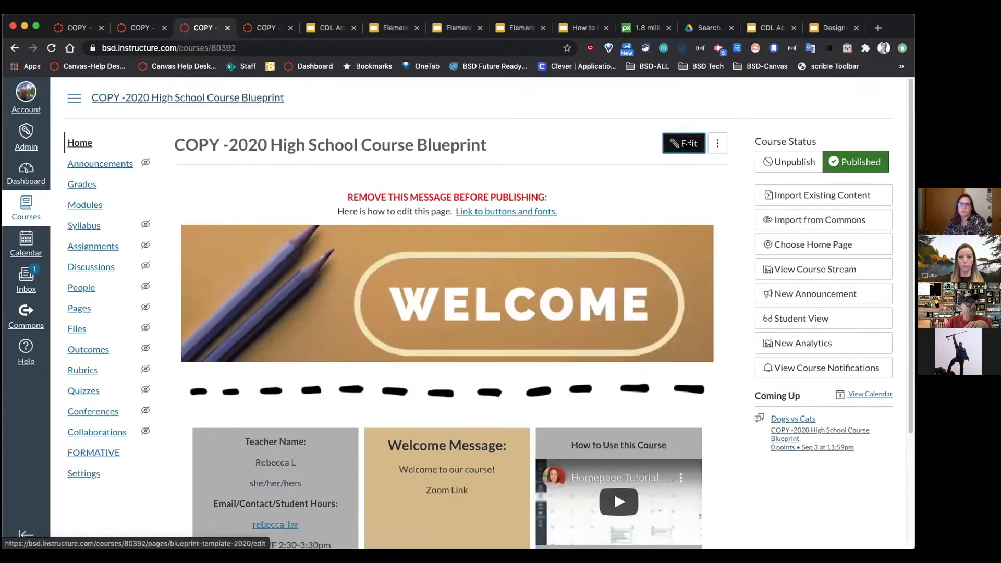
Step: Edit the Blueprint Template 2020 front page, briefly open the superscript menu, and save the page
click(688, 144)
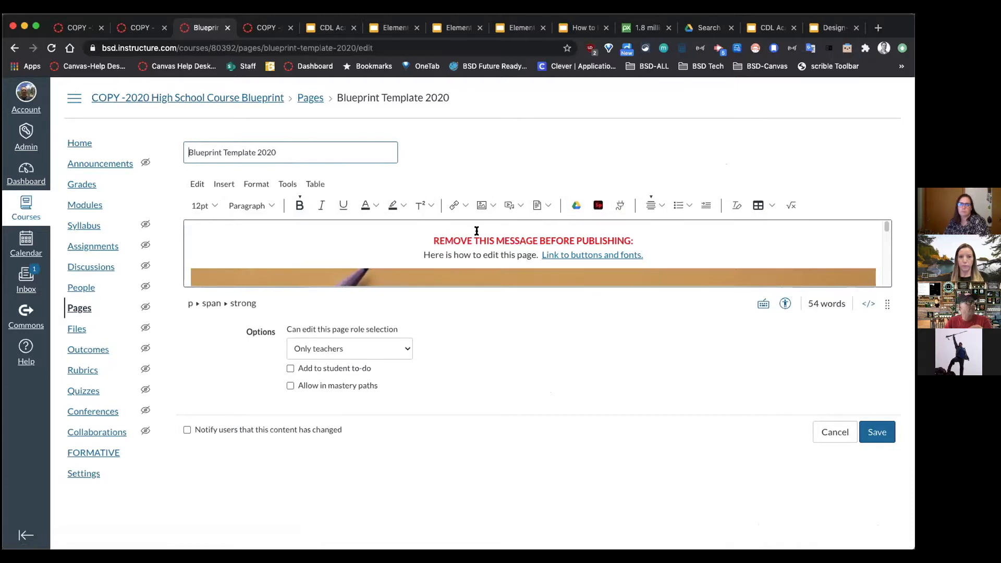
click(431, 205)
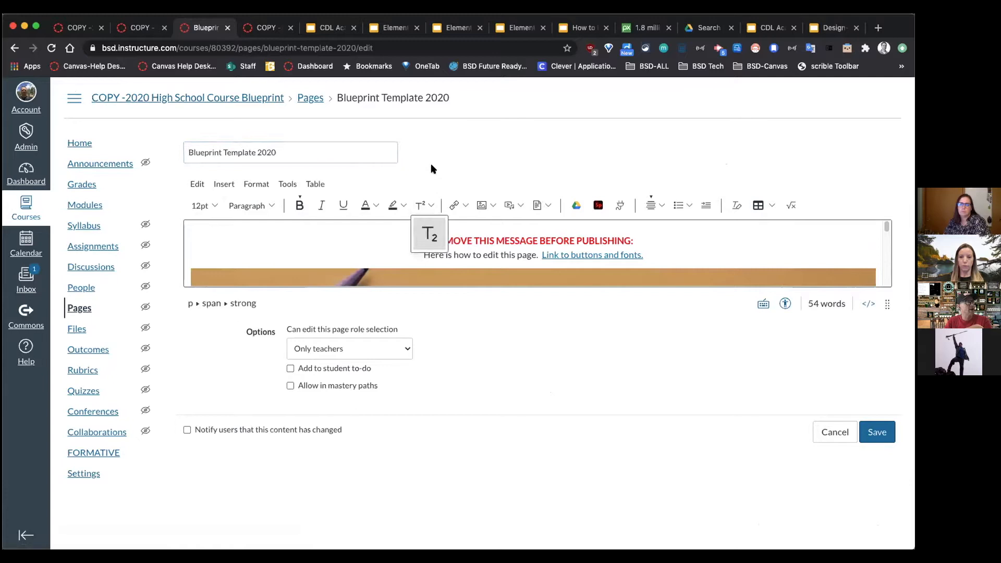
click(450, 160)
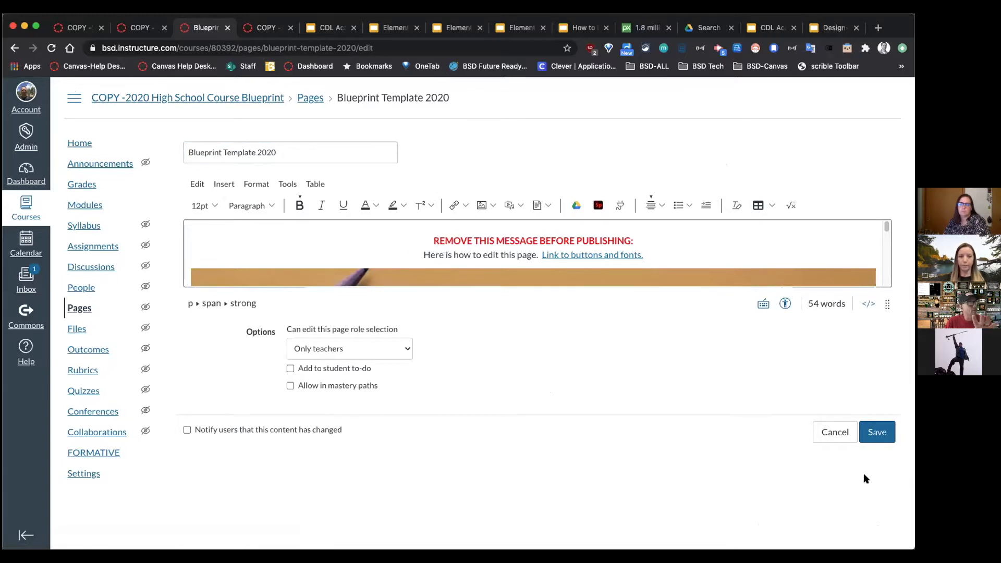
click(867, 436)
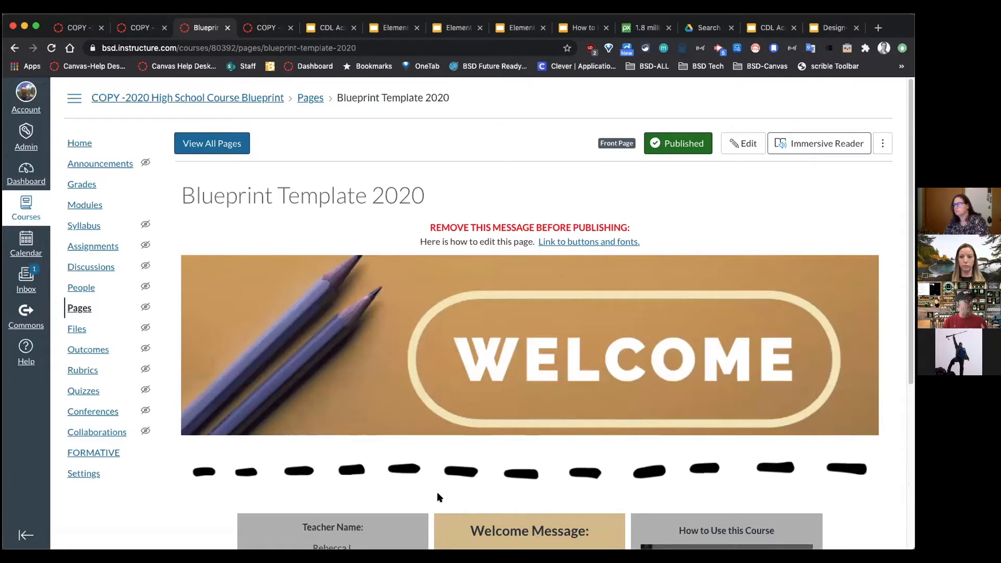
Step: Turn RCE Auto-Save and RCE Enhancements off again in Feature Options, then go Home
click(91, 475)
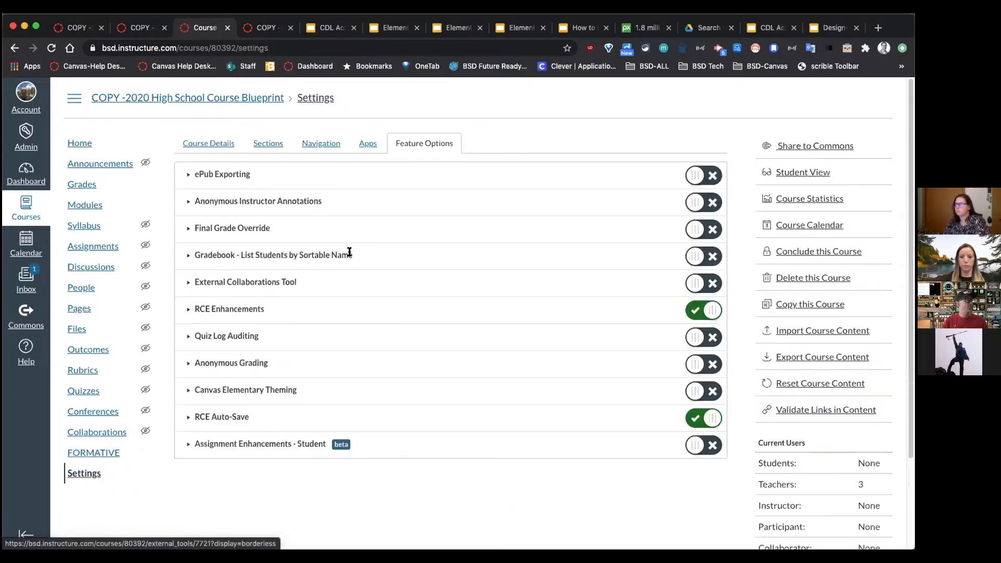
click(395, 143)
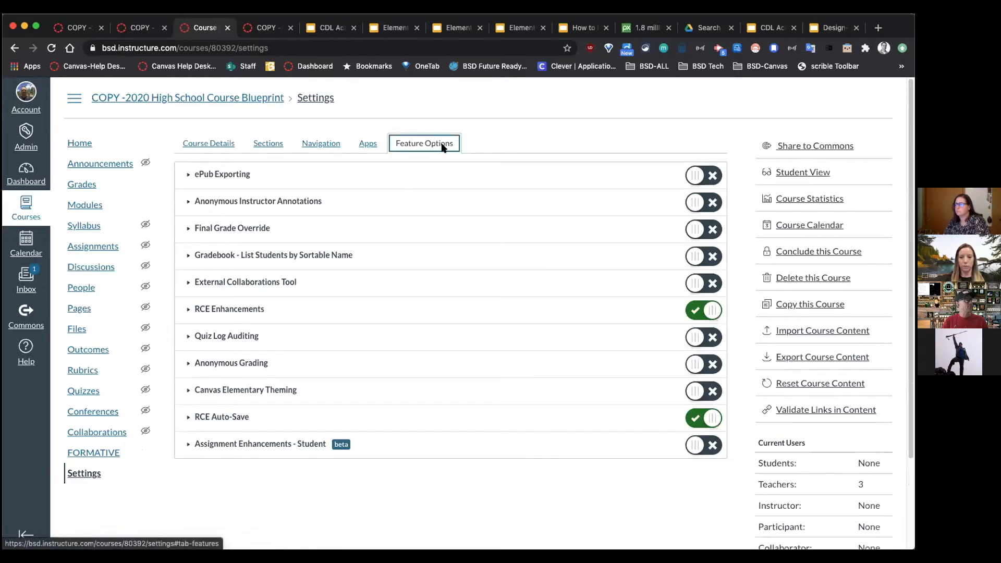
click(693, 420)
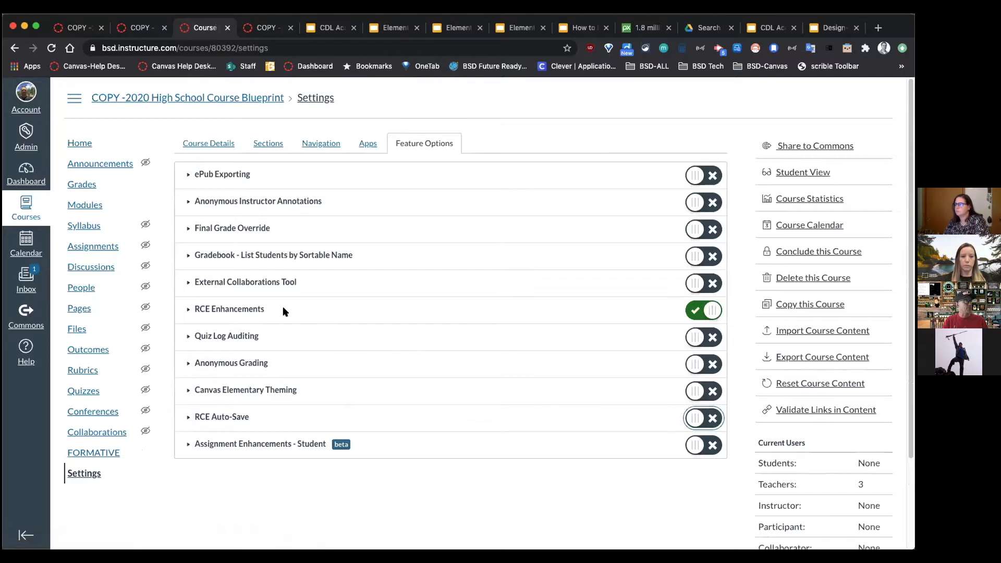
click(197, 305)
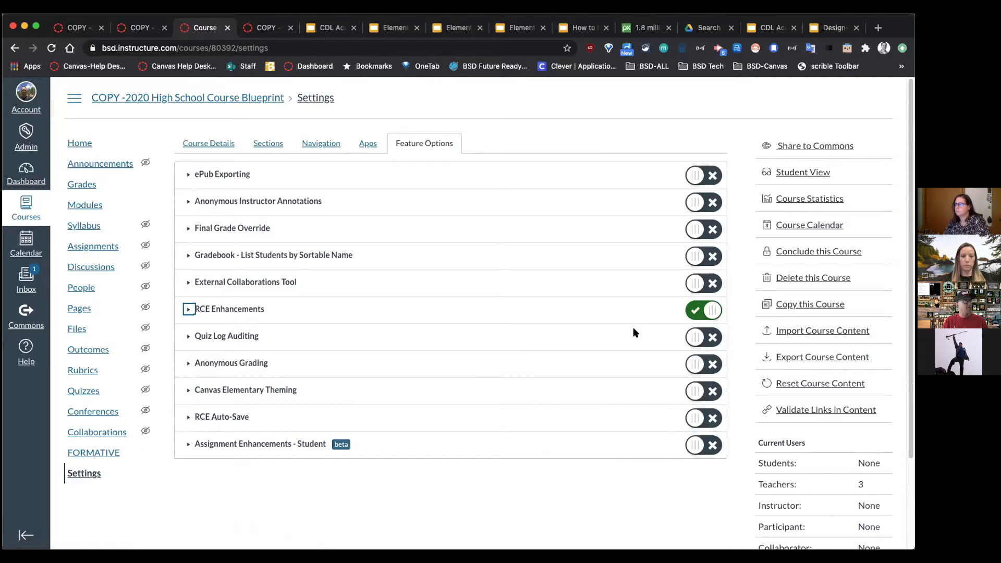
click(695, 312)
click(697, 310)
click(697, 310)
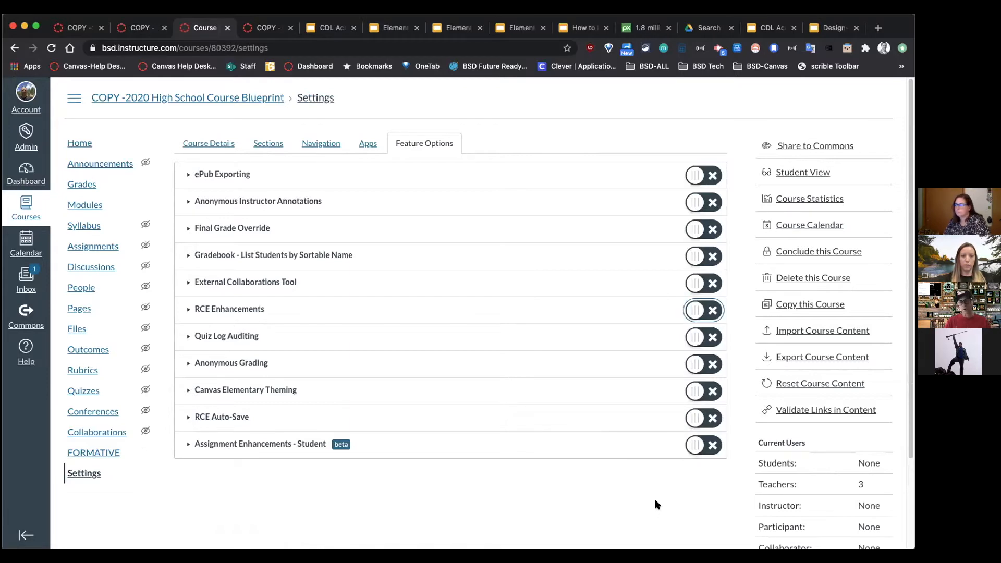
scroll(600, 509, down, 2)
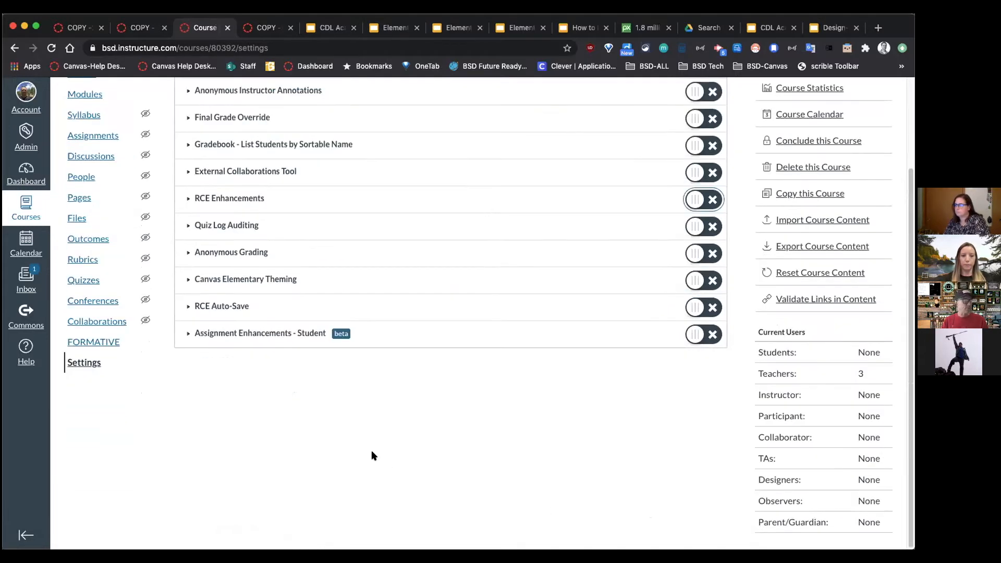
scroll(201, 383, up, 2)
click(84, 142)
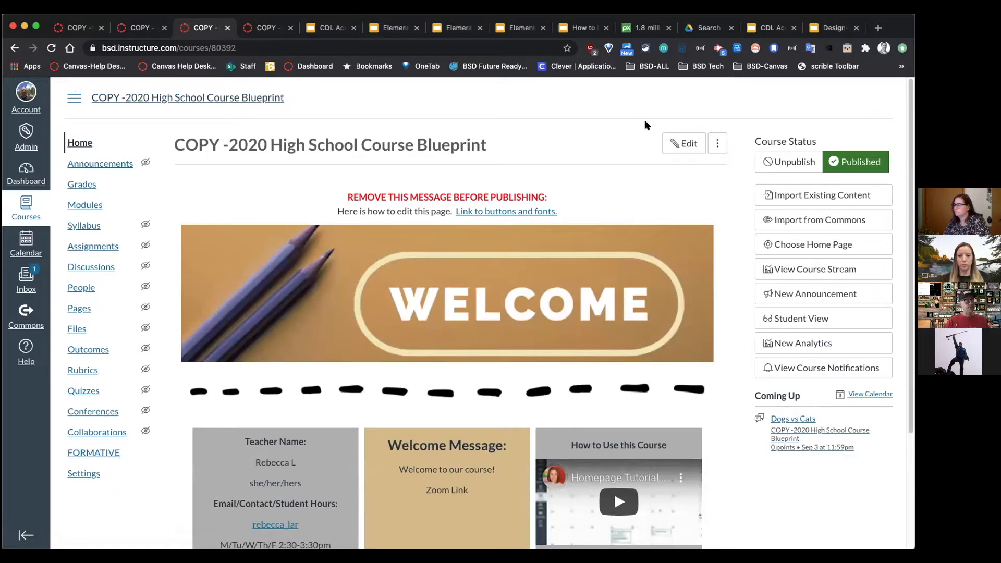
Step: View the front page's raw HTML source, cancel without saving, and switch to the CDL Academy slides
click(685, 144)
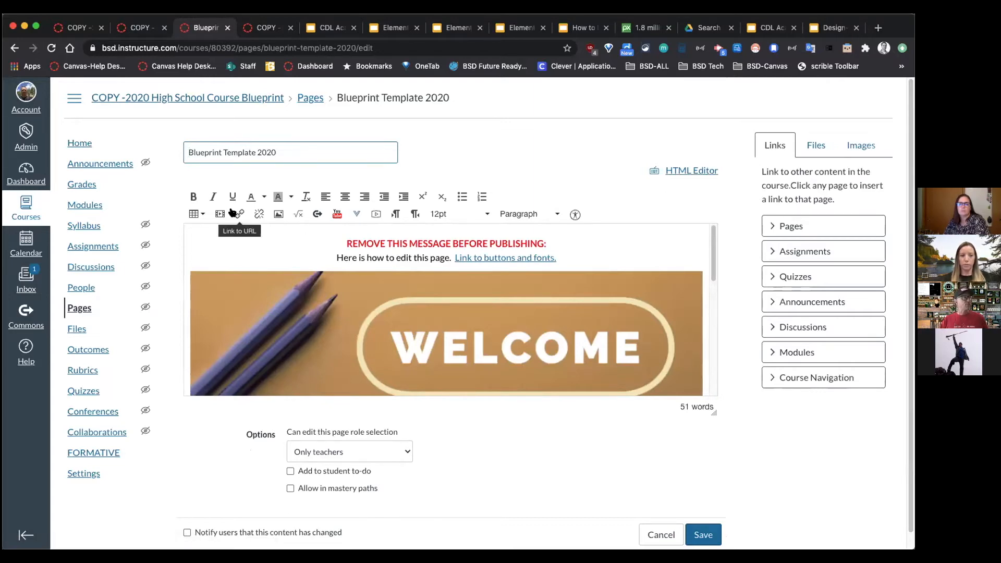
click(678, 170)
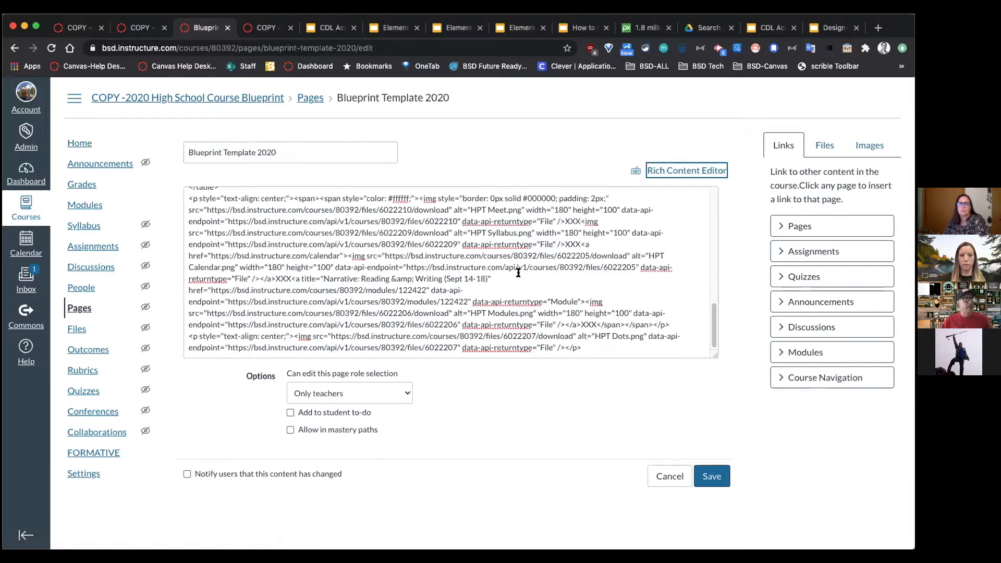
scroll(518, 273, up, 2)
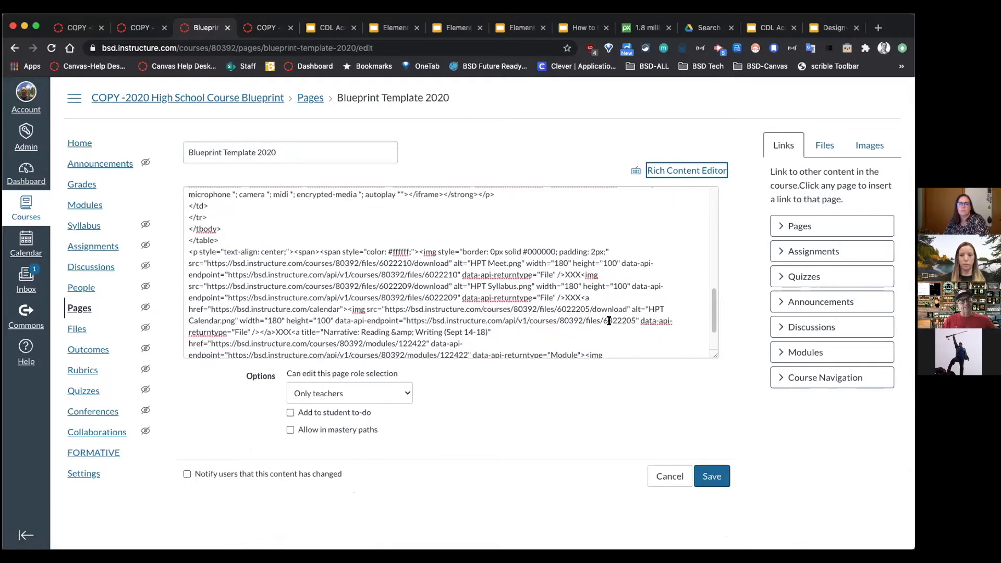
click(672, 473)
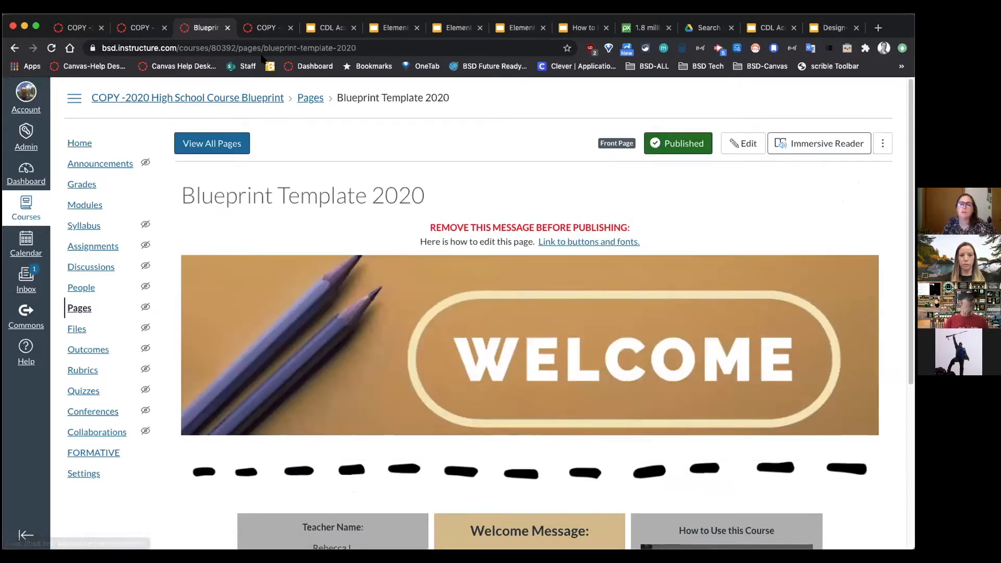
click(329, 29)
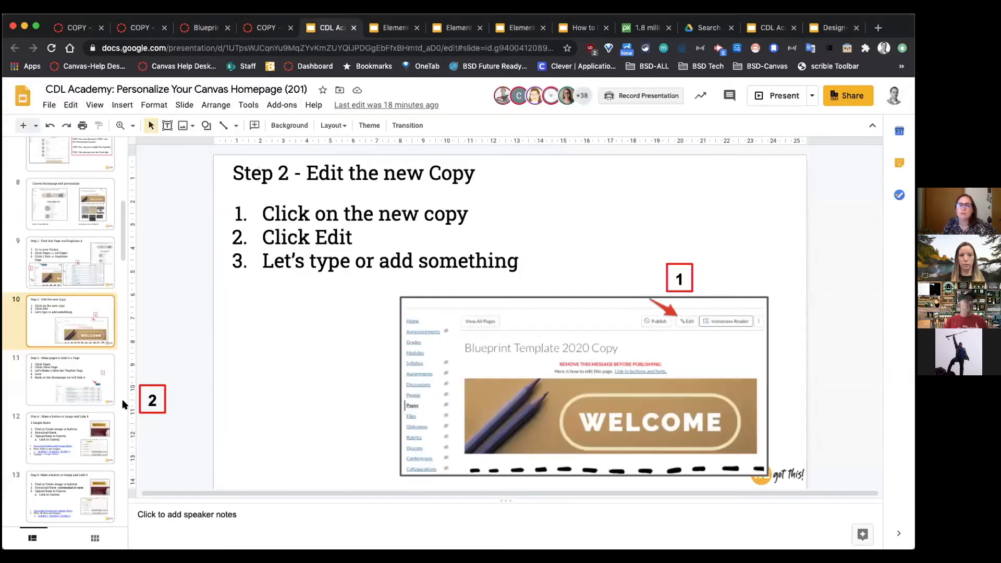
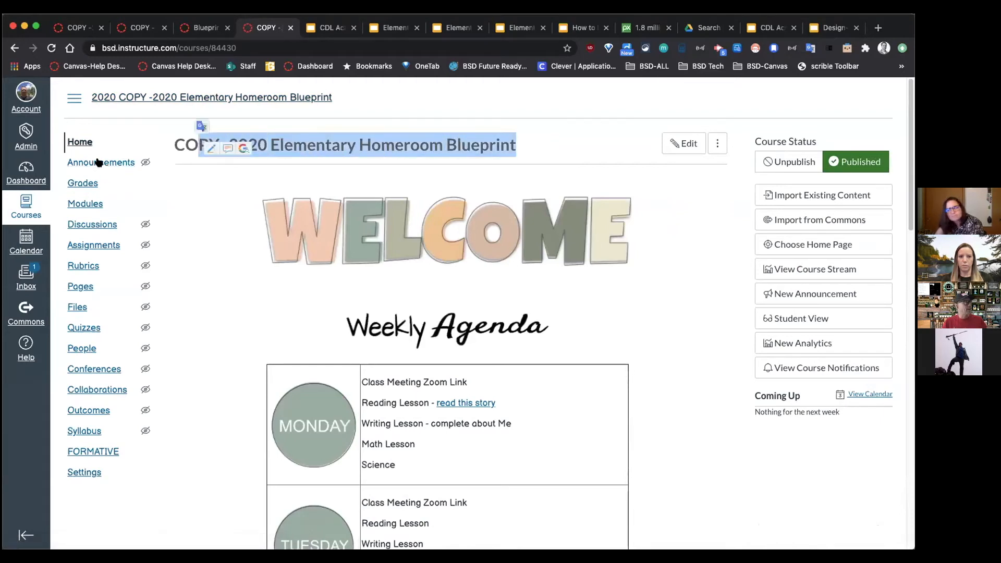
Step: Switch off Canvas Elementary Theming in the Elementary Homeroom Blueprint's Feature Options, confirm it, and go Home
click(92, 472)
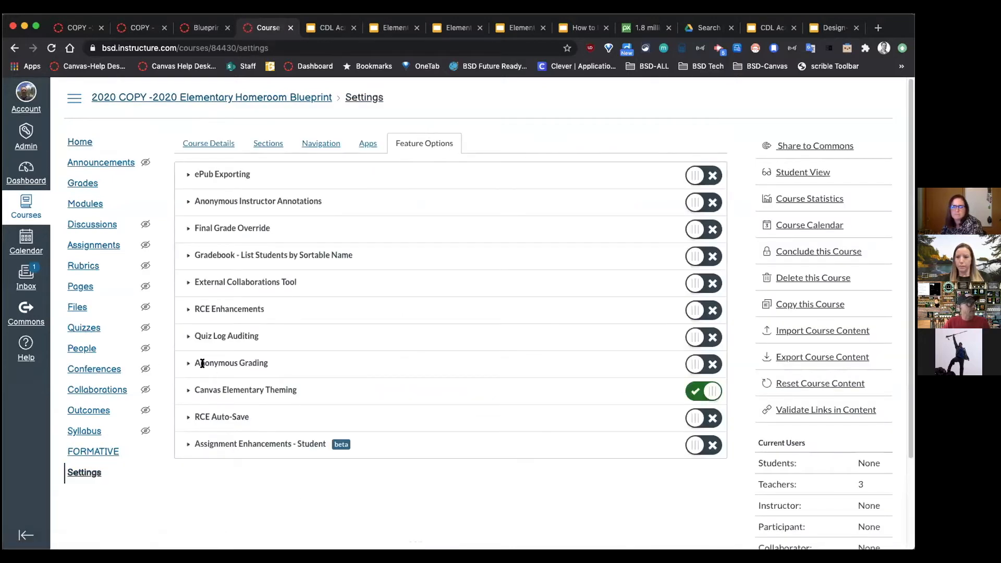
drag(194, 390, 296, 392)
click(703, 392)
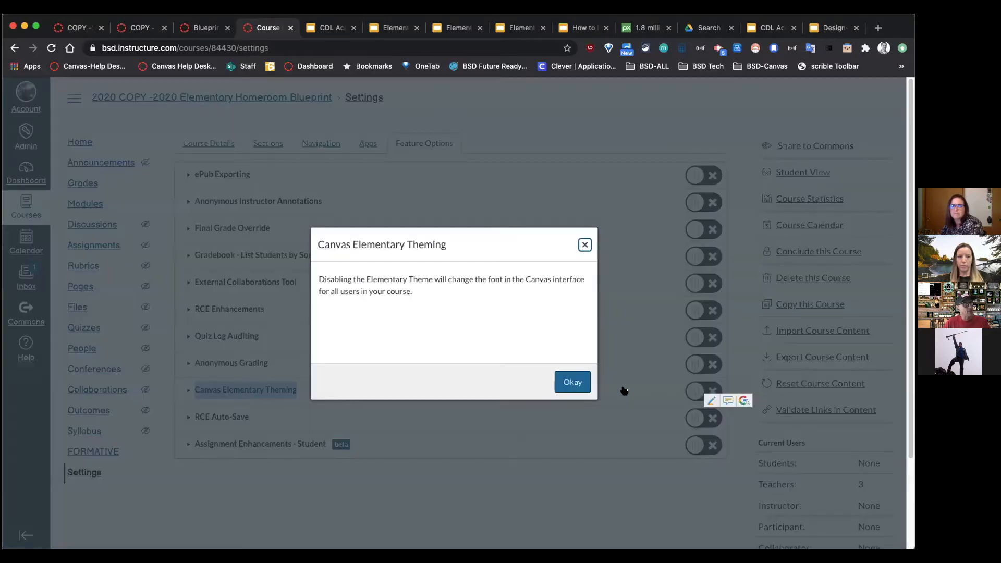
click(574, 383)
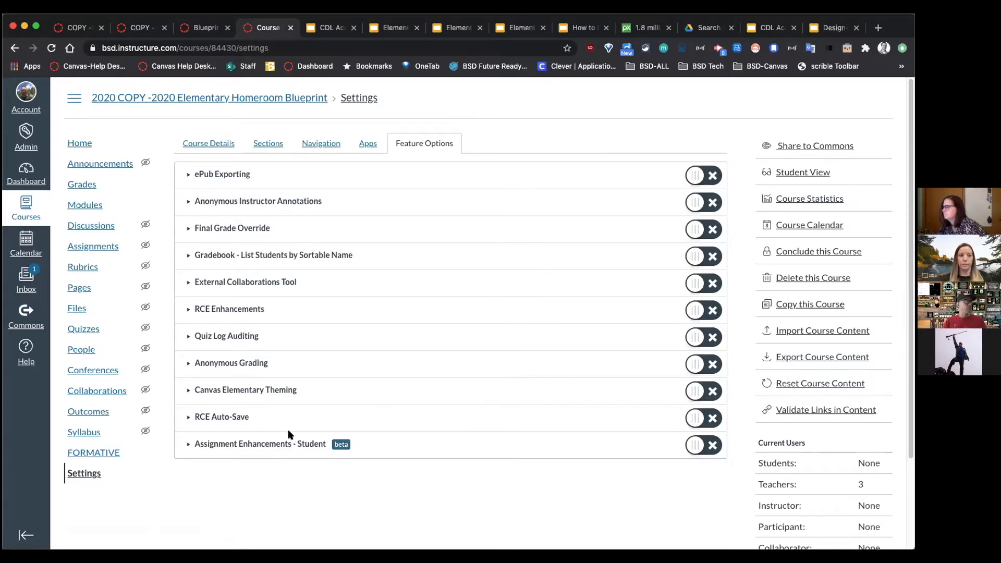
drag(201, 390, 297, 391)
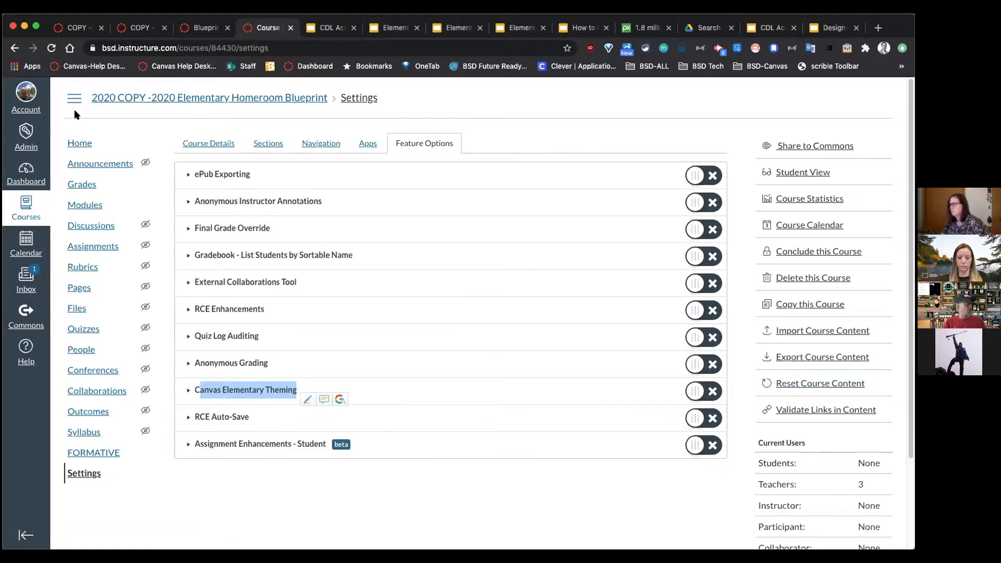
click(77, 140)
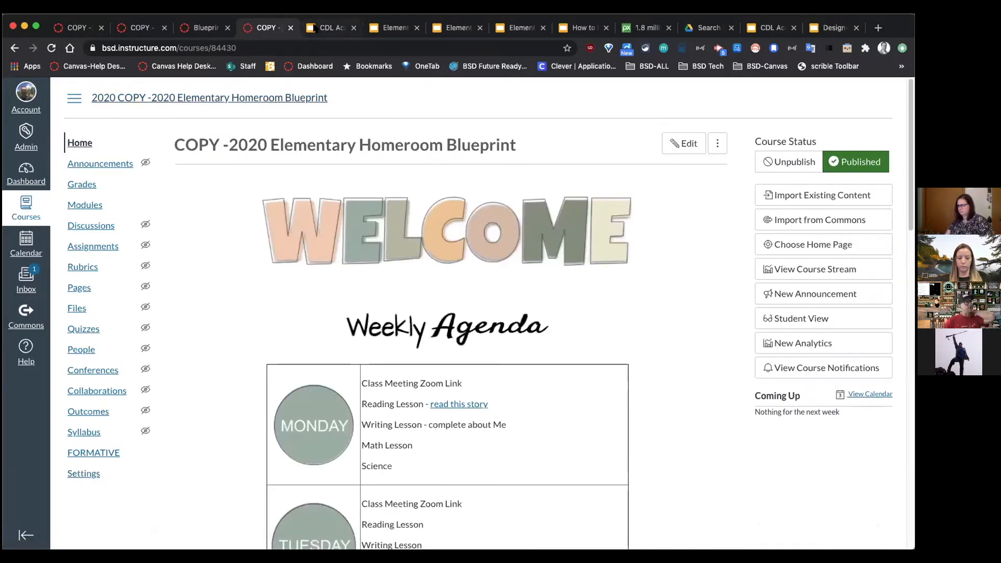
Step: Scroll through the High School Blueprint Template 2020 homepage, then return to the elementary pages list
click(326, 28)
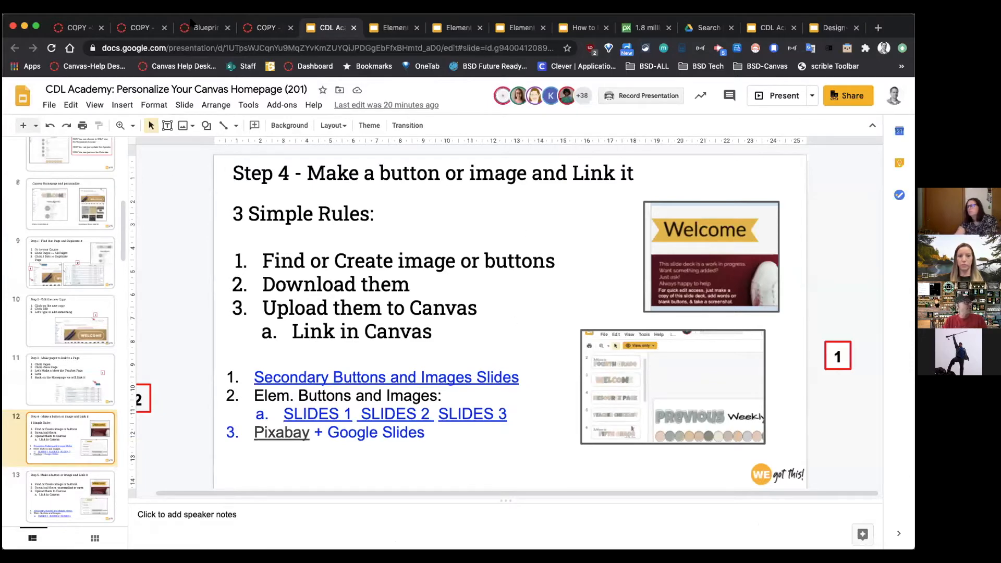
click(139, 28)
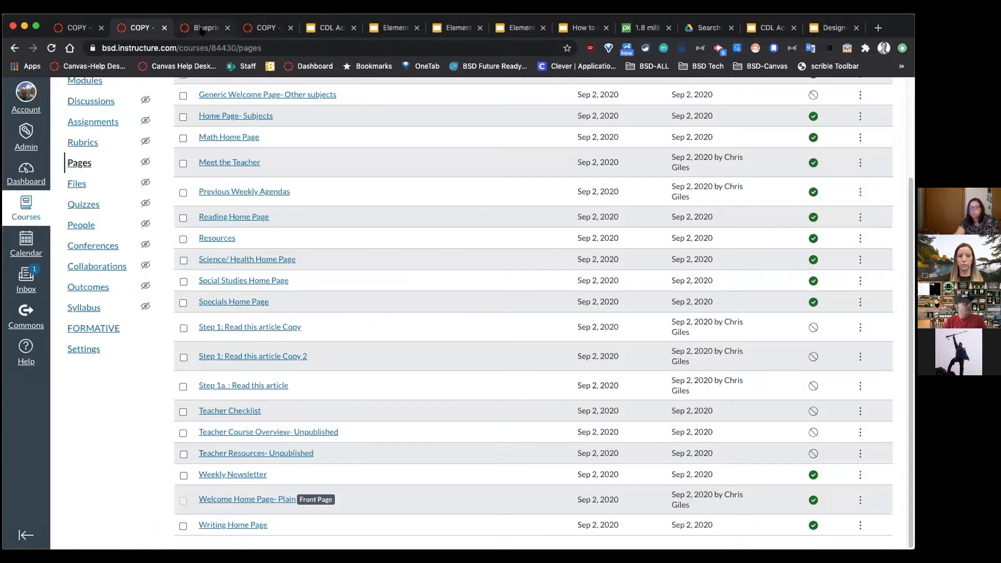
click(206, 27)
scroll(483, 396, down, 5)
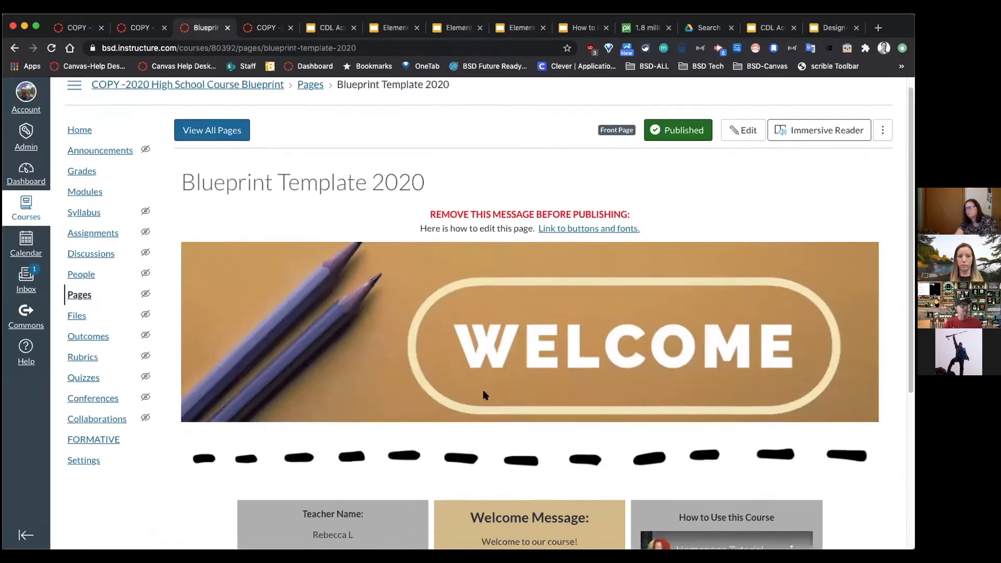
scroll(699, 258, up, 2)
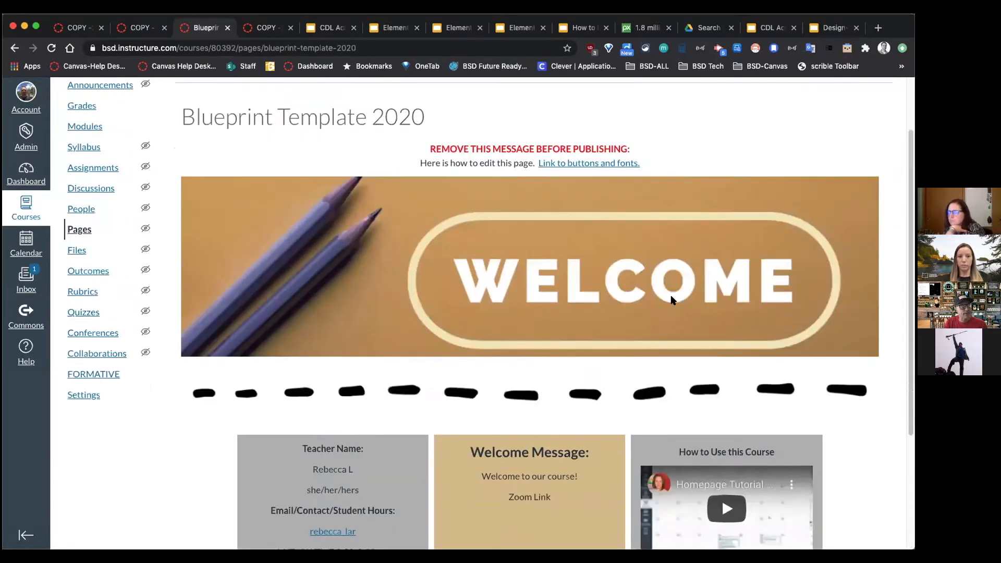
scroll(604, 377, down, 3)
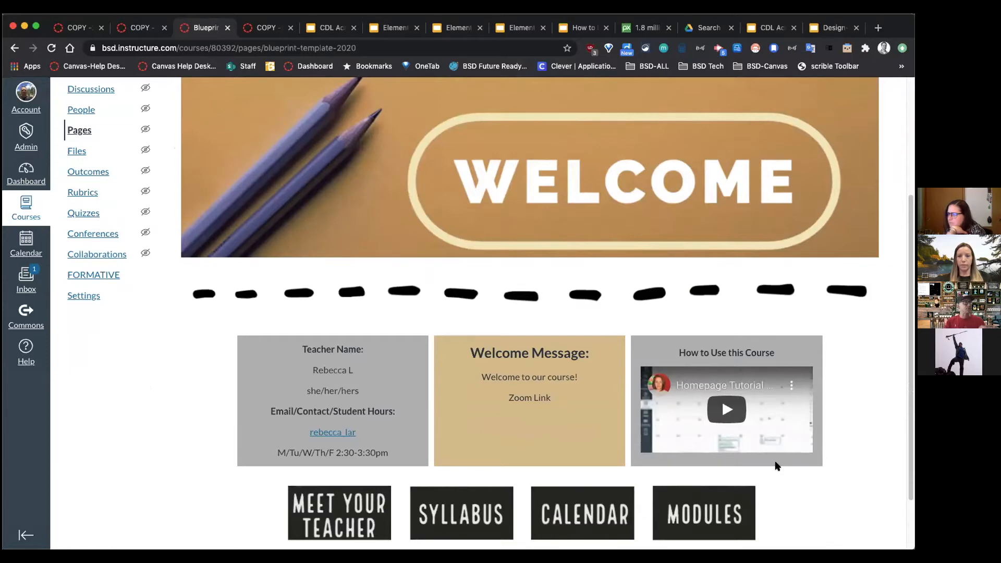
click(136, 27)
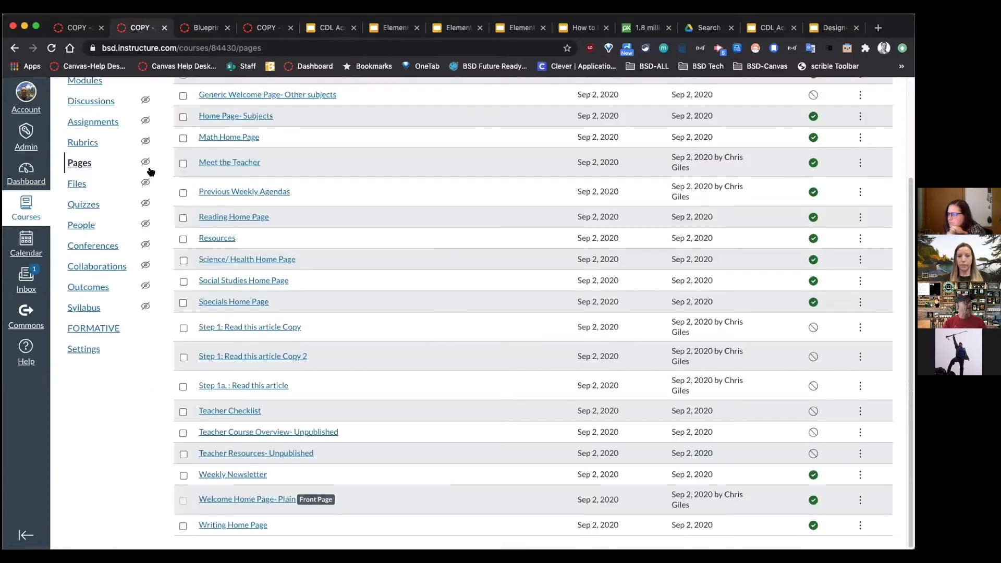
Step: Go to the elementary course home and list all of its pages
scroll(309, 308, up, 1)
scroll(309, 309, up, 1)
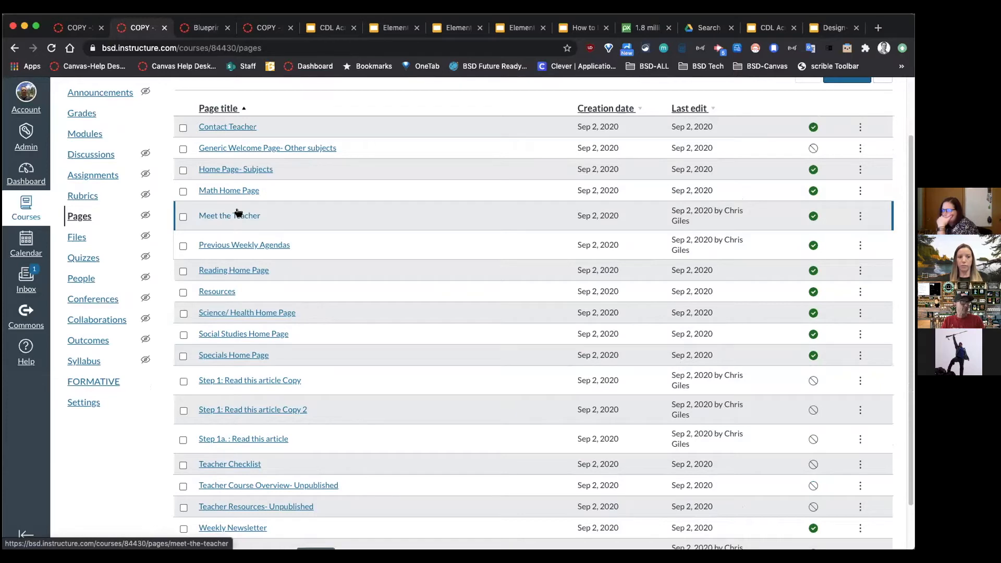
scroll(275, 245, up, 3)
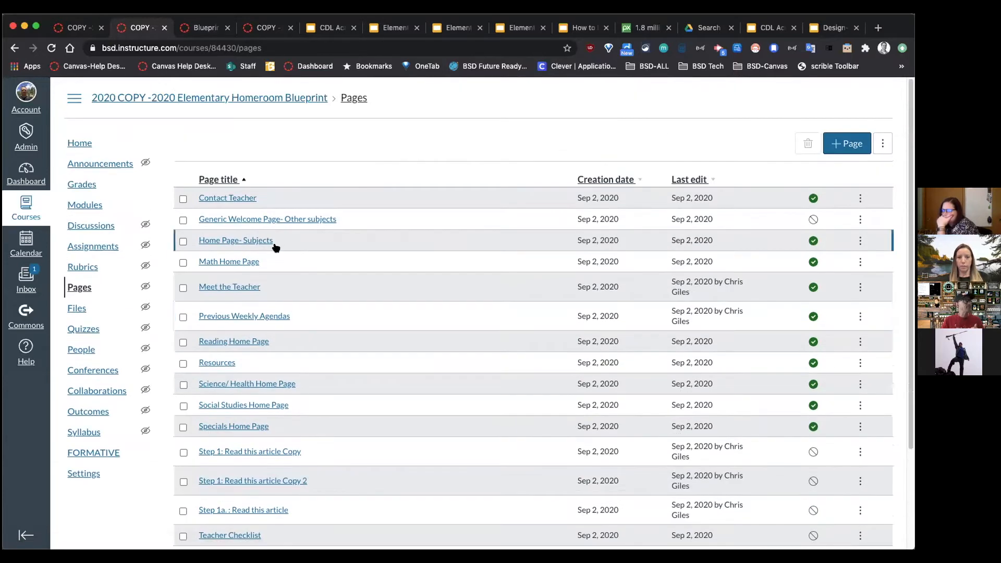
click(132, 107)
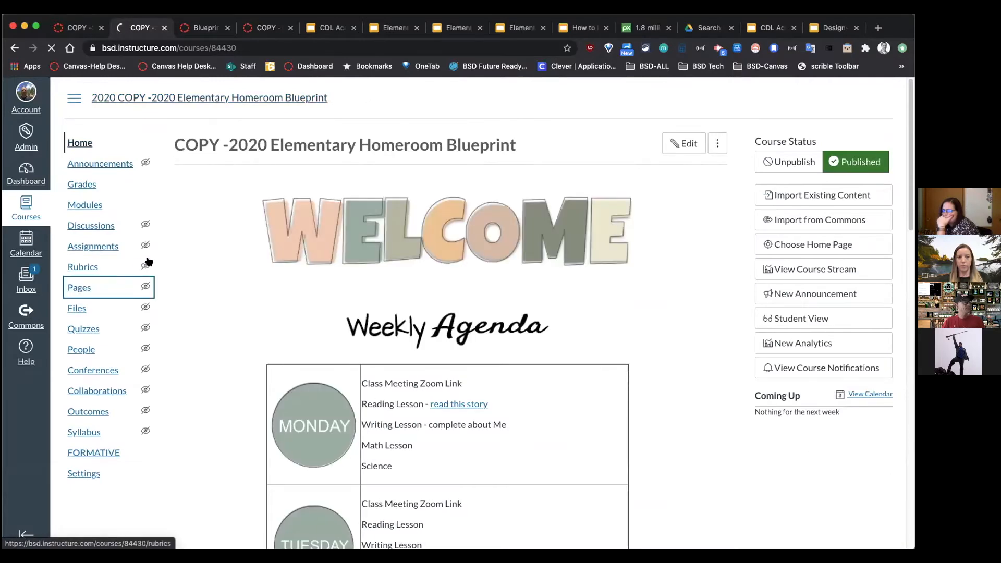
click(79, 287)
click(212, 144)
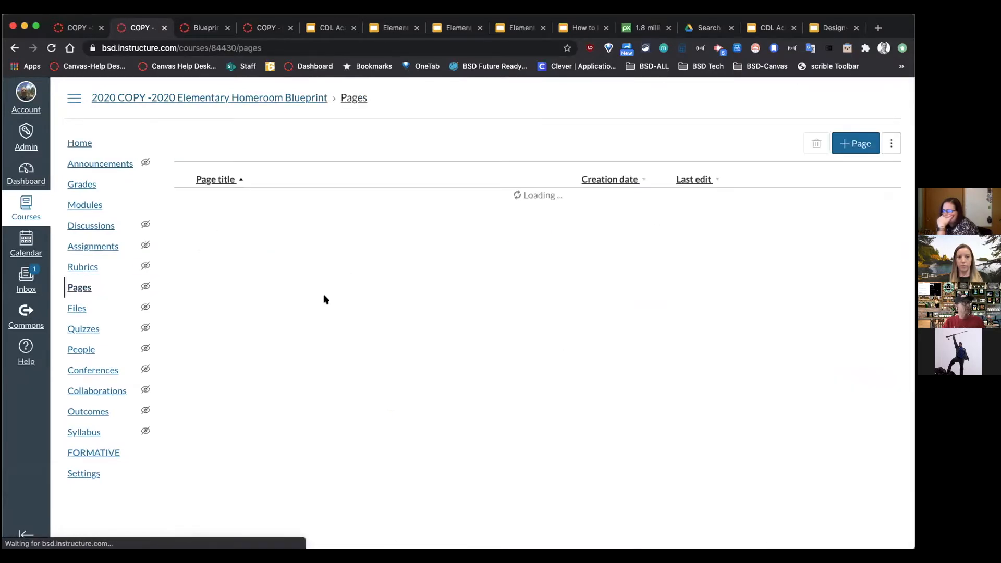
scroll(324, 298, down, 1)
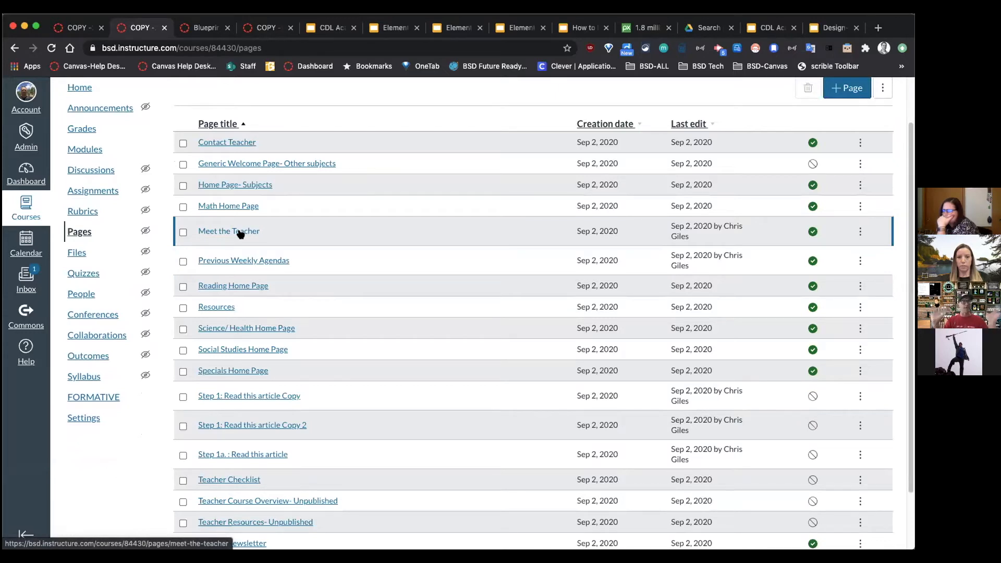
Step: Open the High School Course Blueprint's Pages, showing the Blueprint Template 2020 front page
click(201, 29)
scroll(144, 264, up, 2)
click(78, 225)
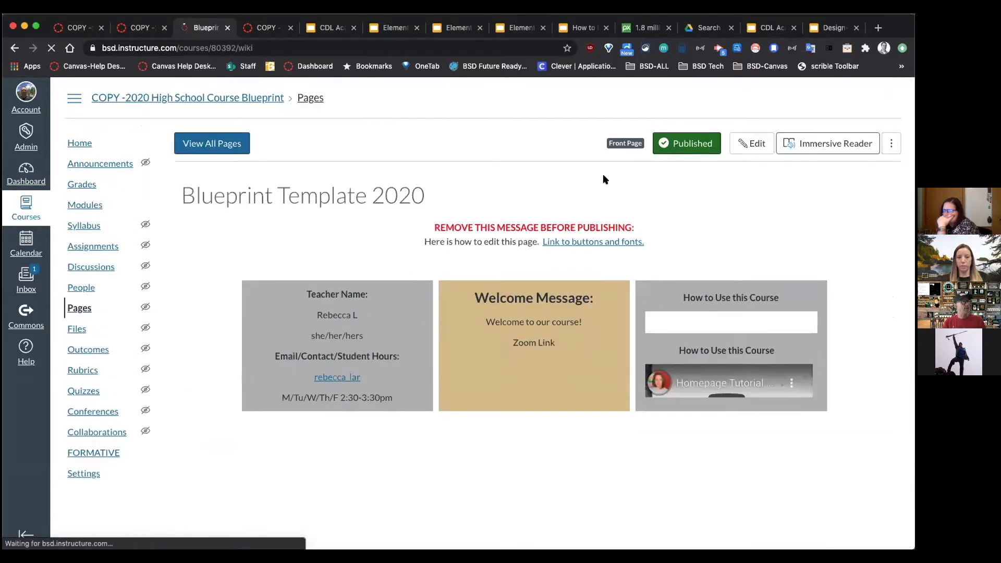
Step: Create a new High School blueprint page titled 'Meet the Teacher'
click(226, 143)
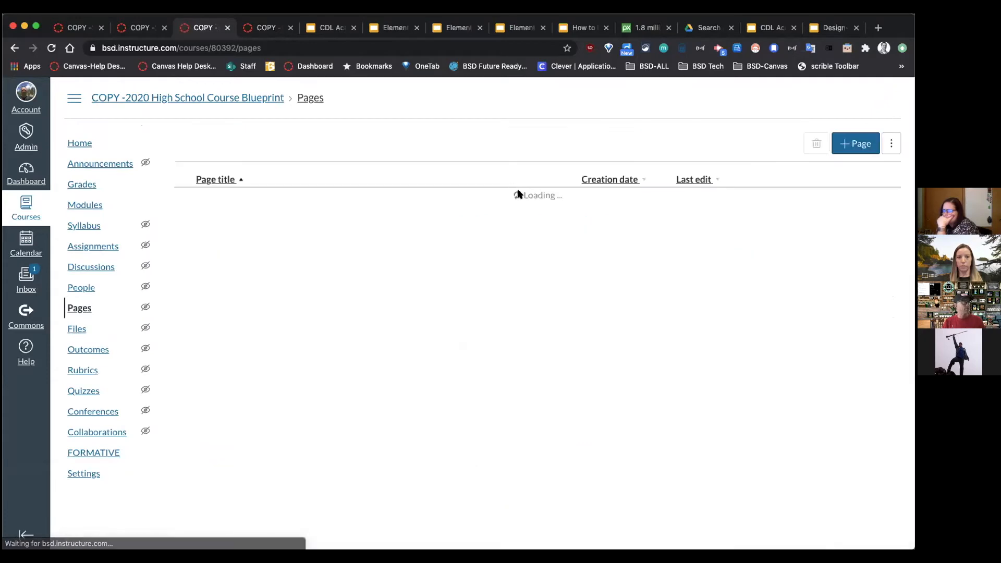
click(856, 143)
text(Meet the Teacher)
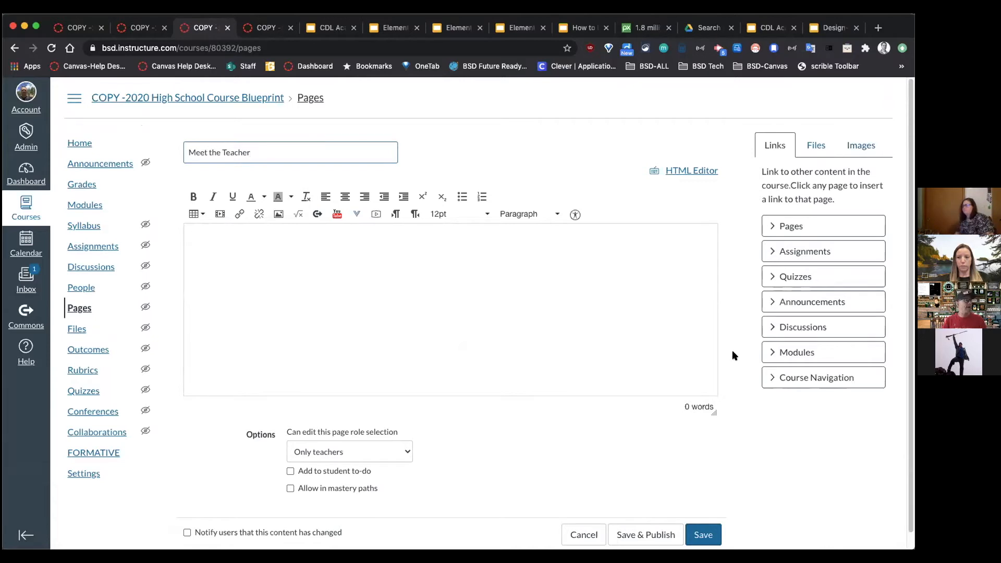
Step: Place the cursor in the Meet the Teacher draft's body, then view the Elementary Build Buttons slides
click(138, 27)
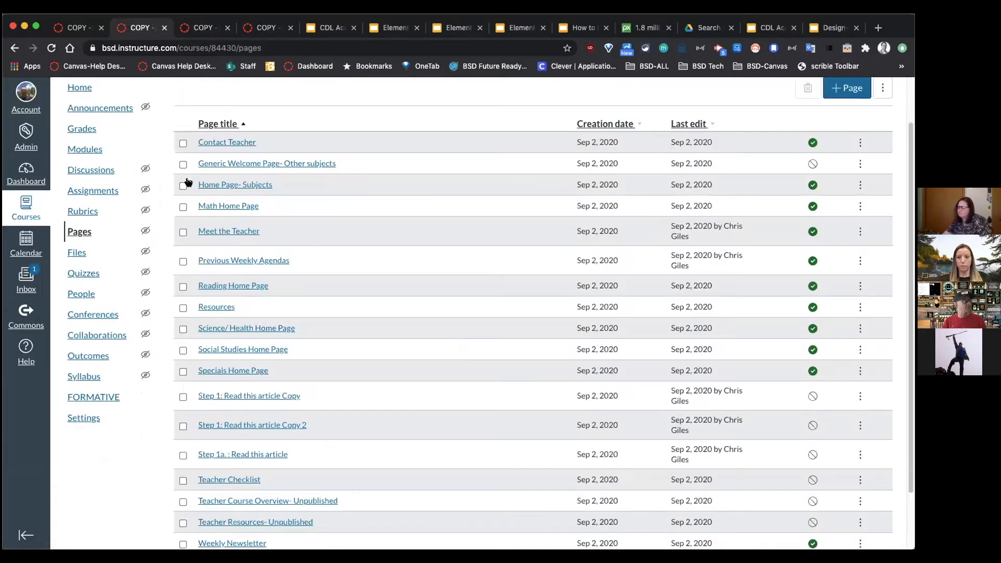
click(187, 27)
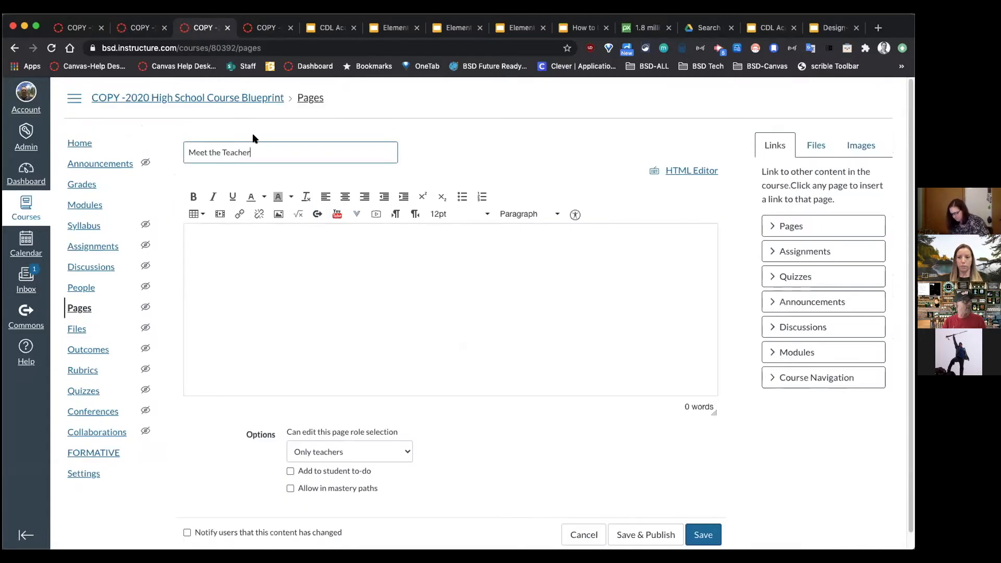
click(708, 542)
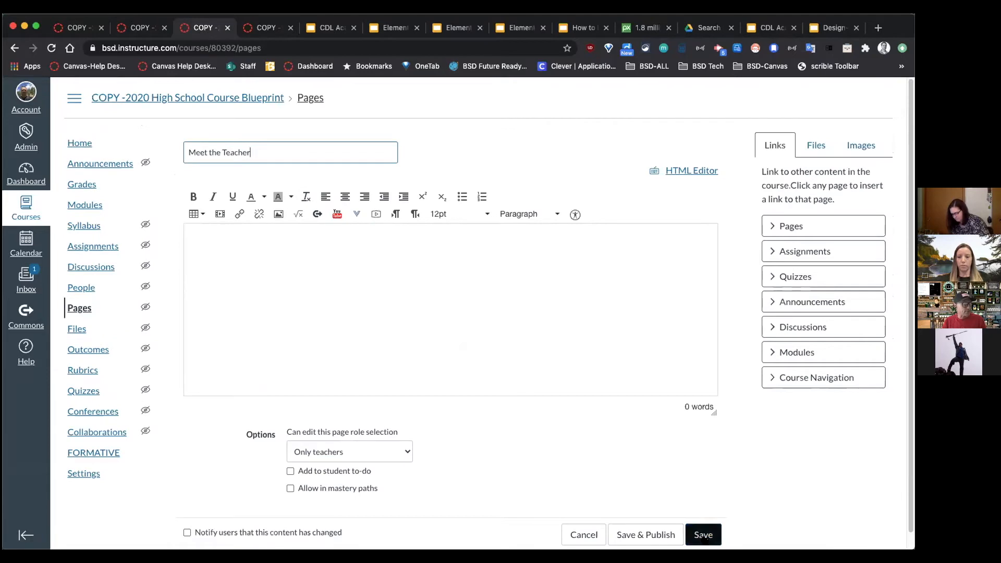
click(291, 239)
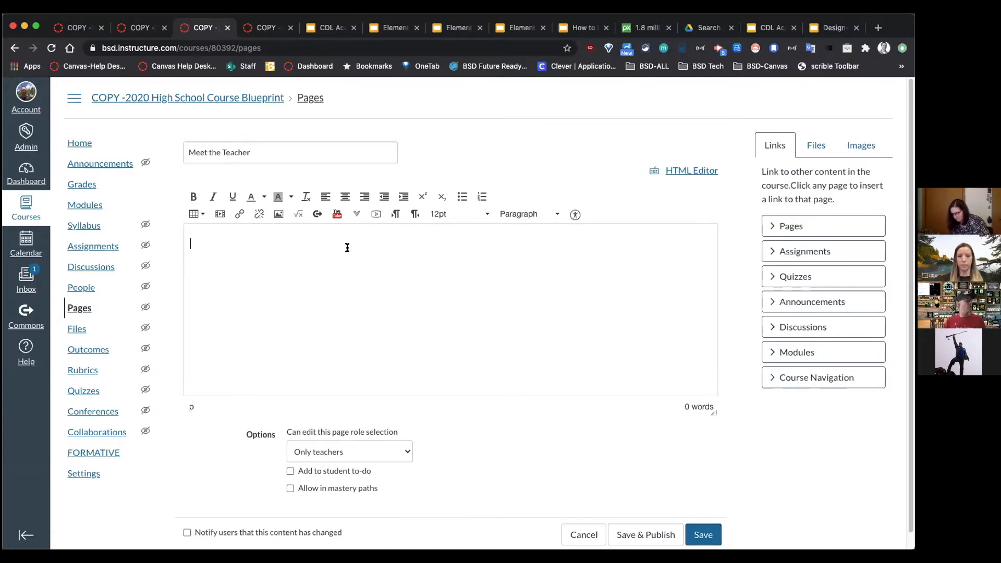
click(392, 28)
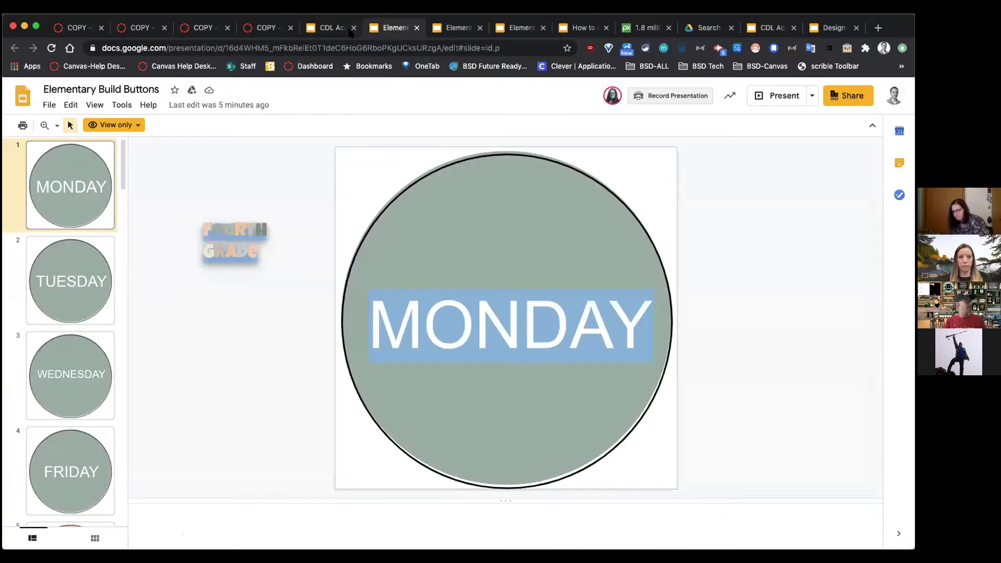
Step: Browse the How to Edit Your Canvas Homepage deck, from the second slide to the Brown Template slide
click(328, 29)
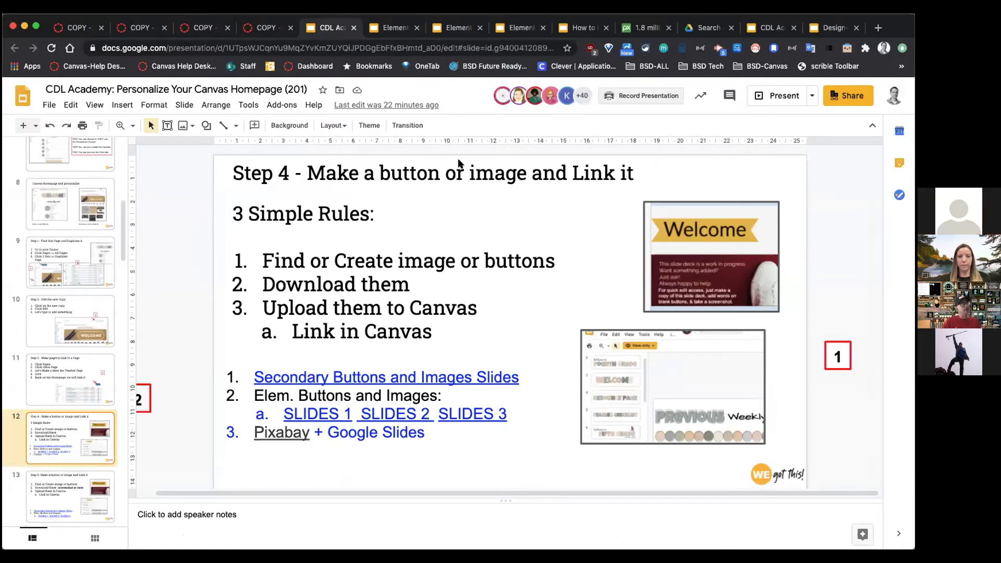
click(565, 28)
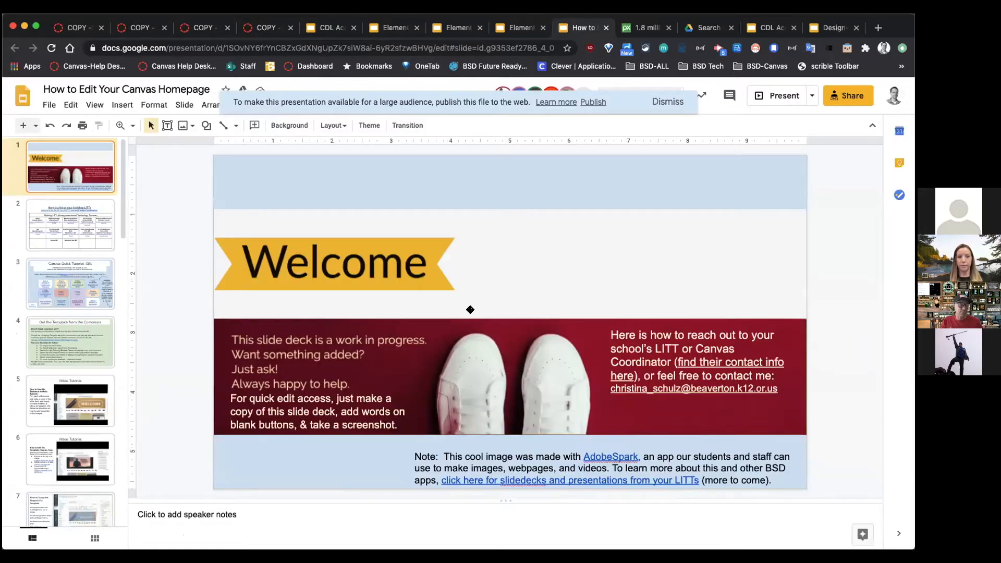
click(71, 229)
click(70, 415)
scroll(85, 409, down, 1)
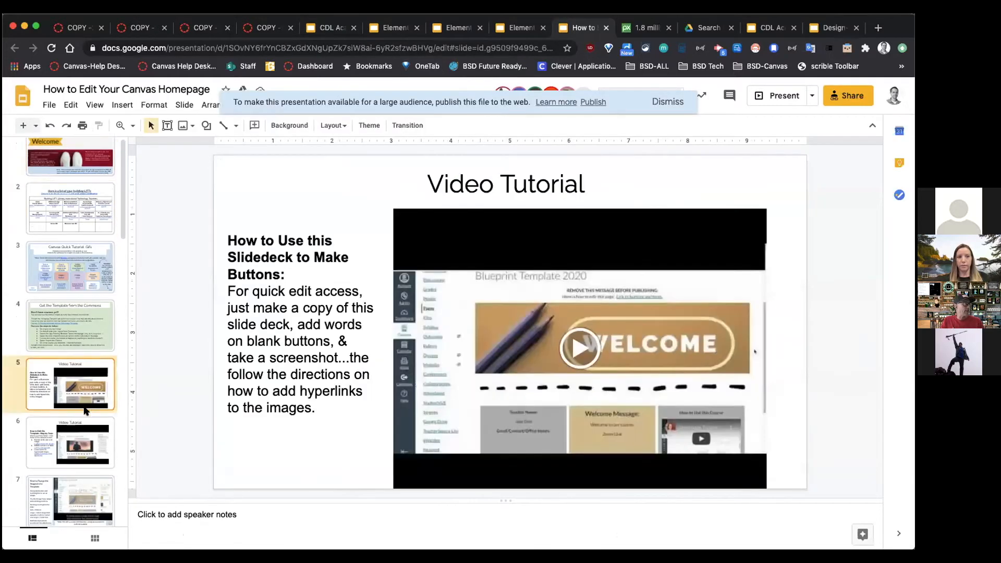
scroll(90, 447, down, 5)
click(89, 442)
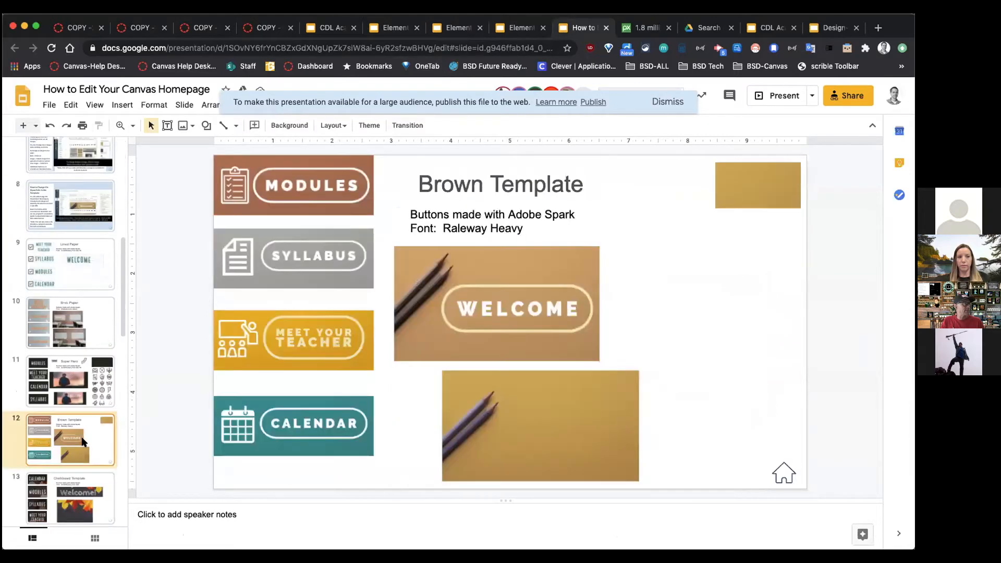
Step: View the Elementary Build Dividers slides, then return to the Elementary Homeroom Blueprint home page
click(388, 28)
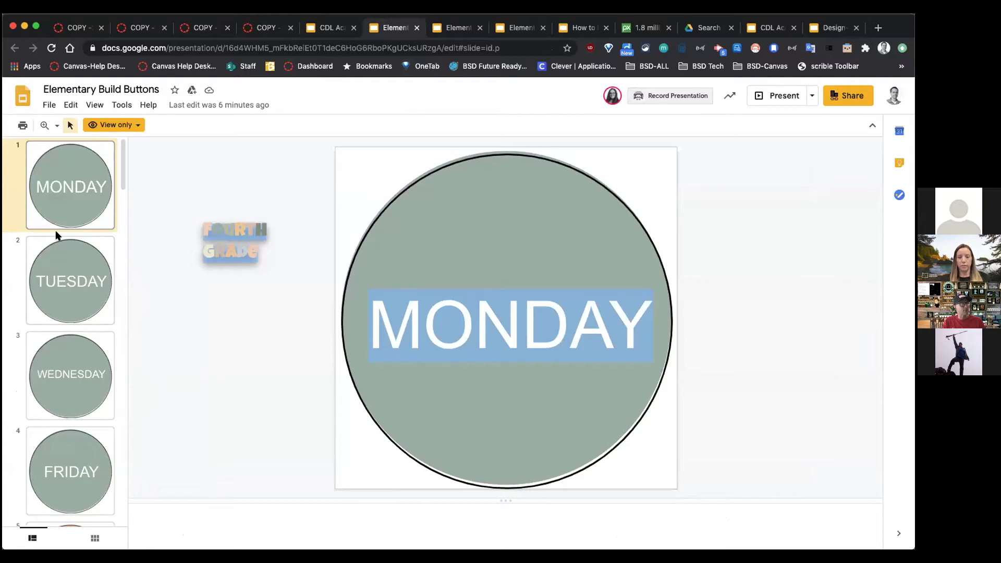
click(462, 27)
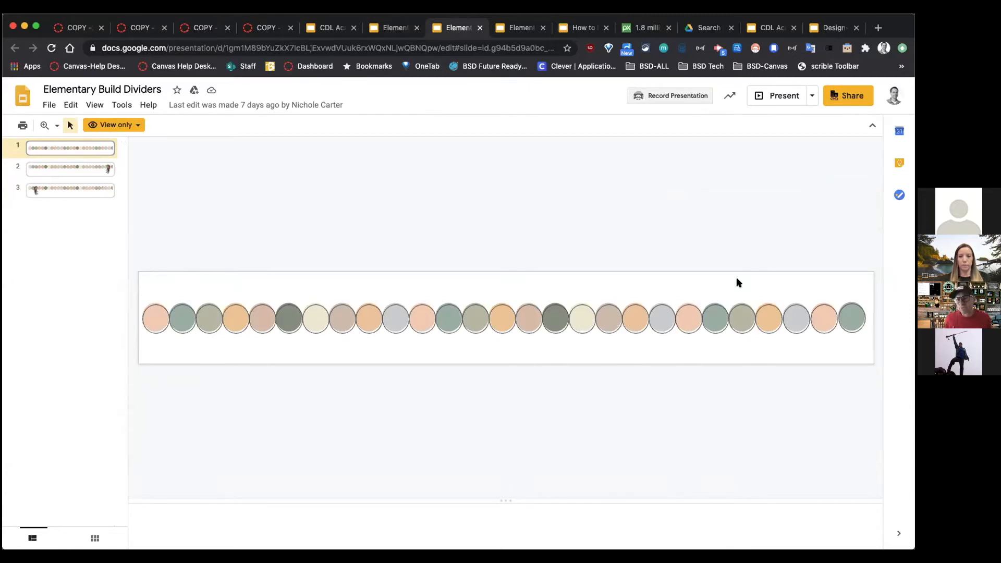
click(256, 26)
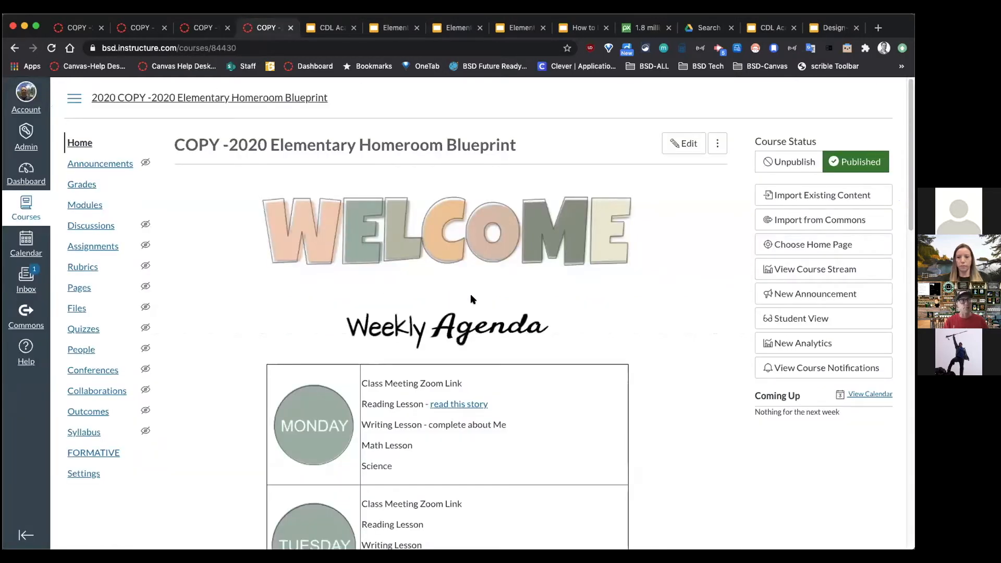
Step: Edit the elementary Welcome Home Page and place the cursor after Weekly Agenda
click(683, 149)
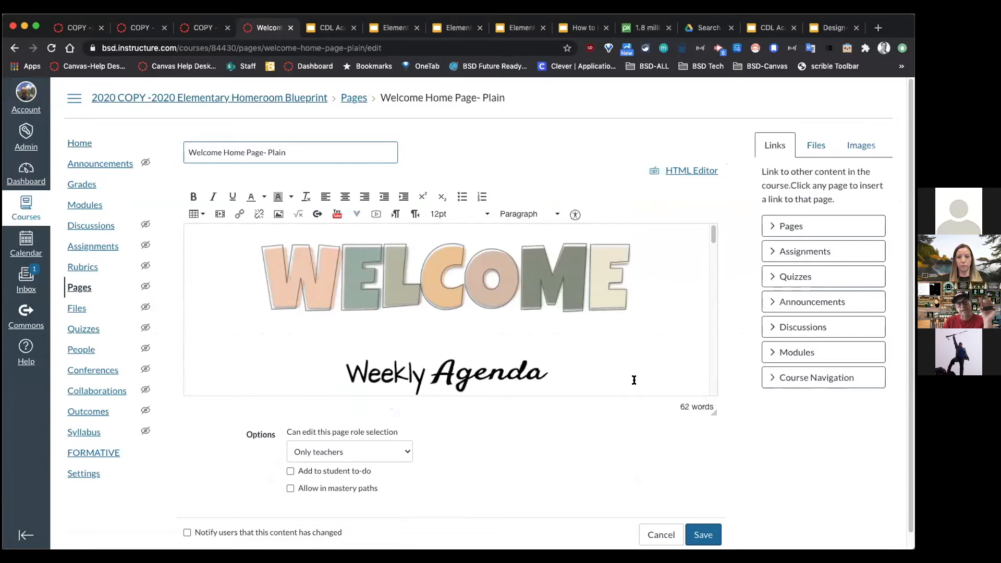
scroll(637, 373, down, 1)
scroll(623, 370, down, 1)
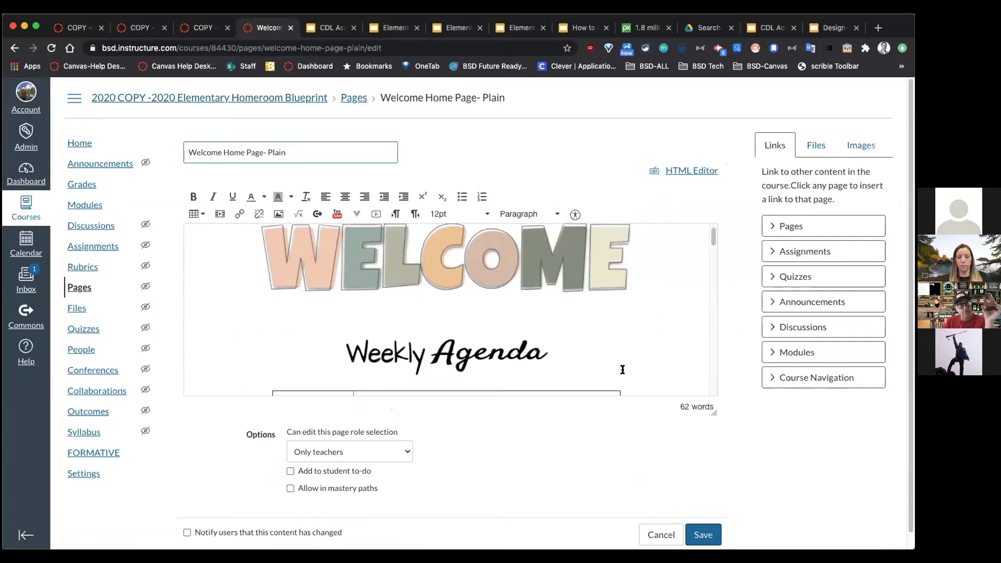
scroll(623, 370, down, 1)
click(580, 348)
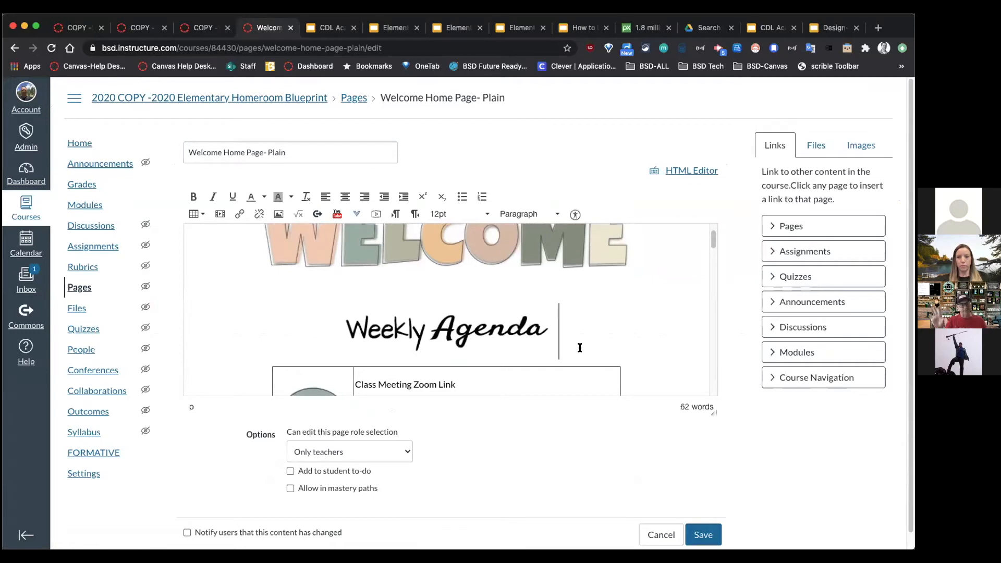
Step: Check the empty Meet the Teacher editor, then go back to the Elementary Build Buttons slides
scroll(599, 357, down, 1)
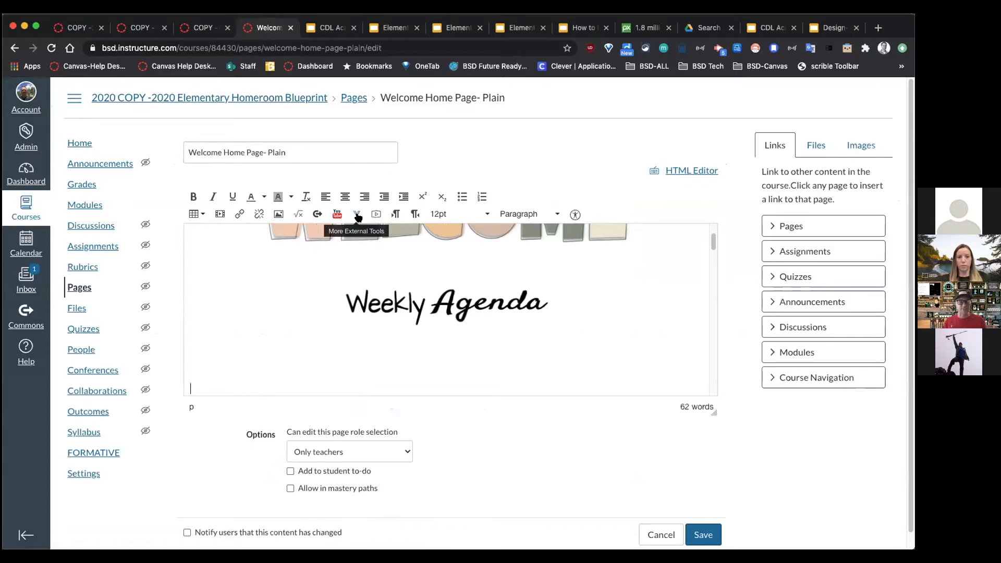
click(188, 30)
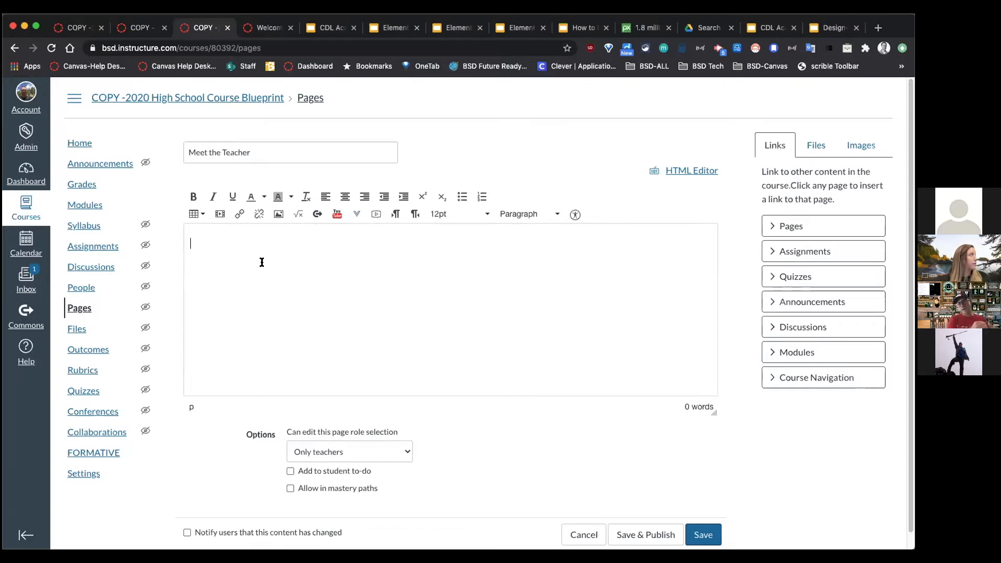
click(390, 30)
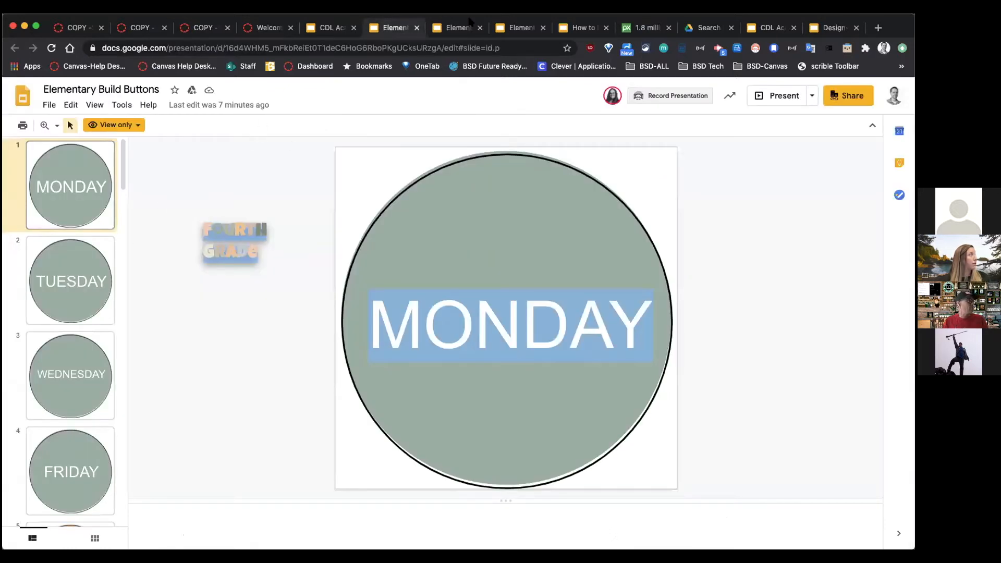
Step: Look through the Class Banner Build and Canvas Homepage decks, showing the Weekly Newsletter banner slide
click(513, 28)
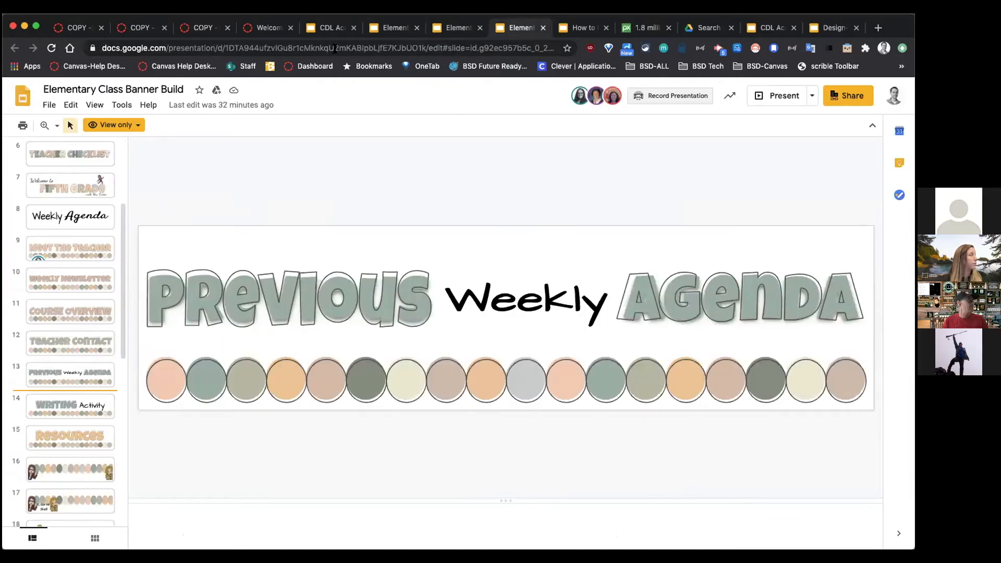
click(334, 48)
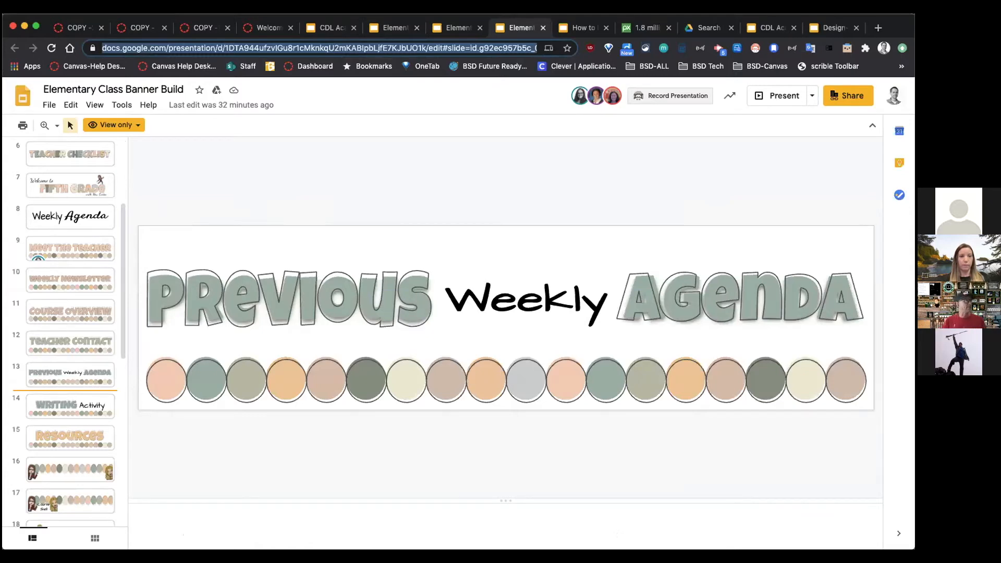
click(579, 28)
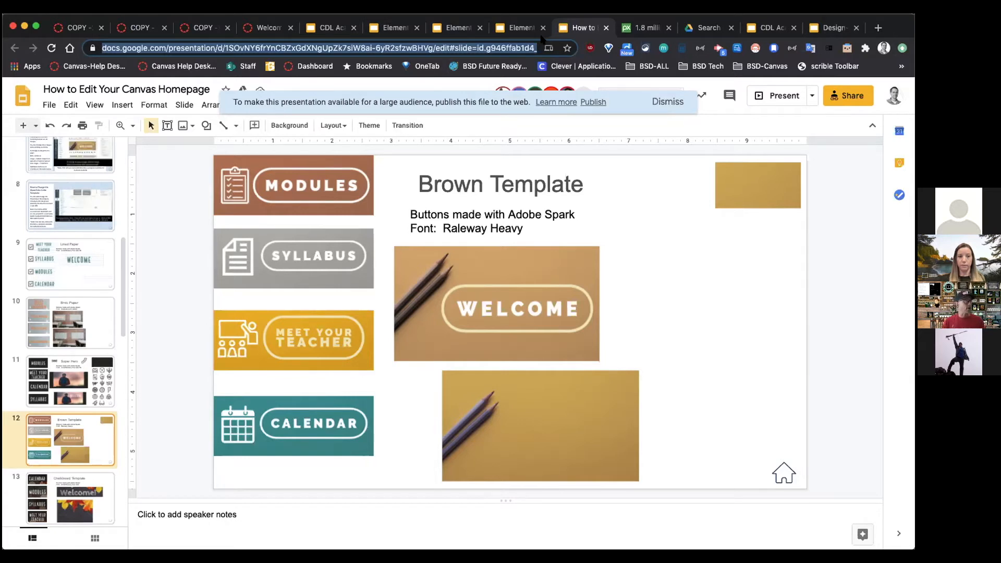
right_click(132, 204)
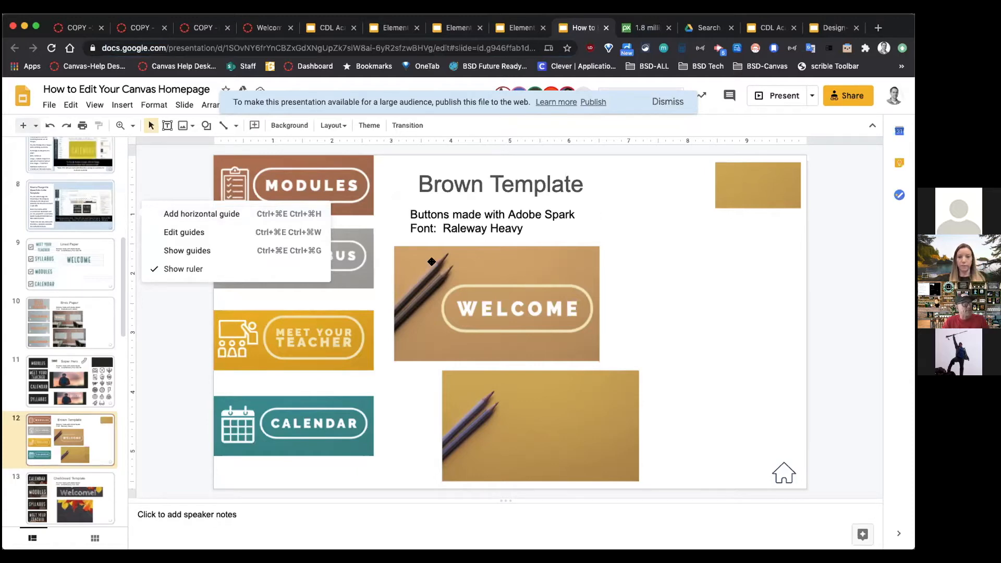
click(513, 27)
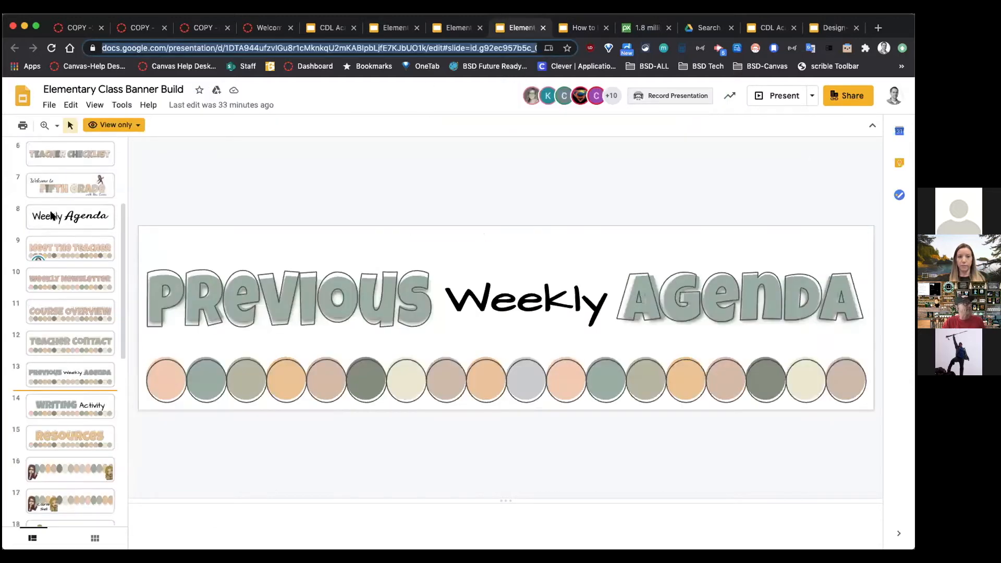
click(70, 283)
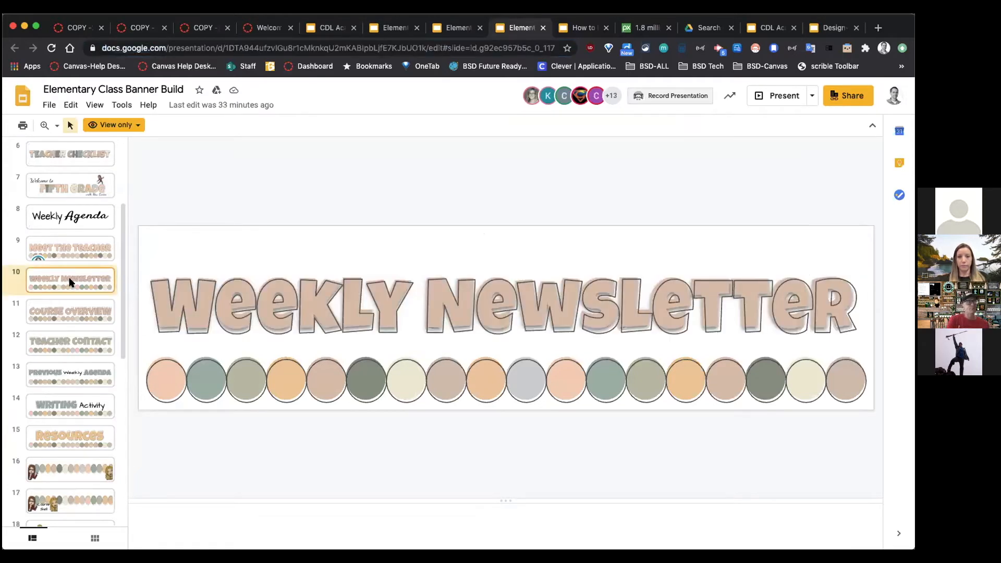
click(201, 29)
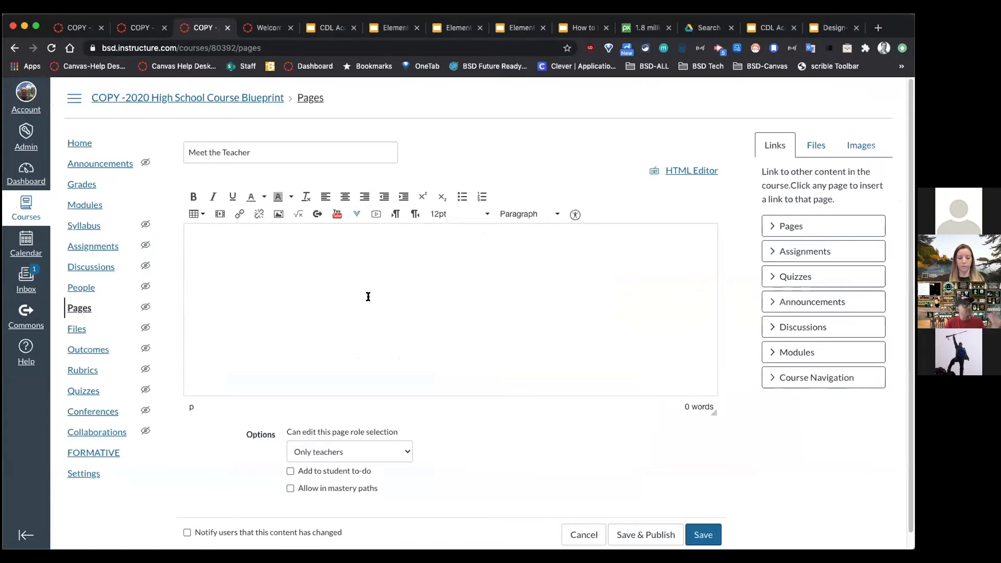
Step: Screenshot the Meet the Teacher banner slide using Cmd+Shift+4
click(453, 28)
click(391, 29)
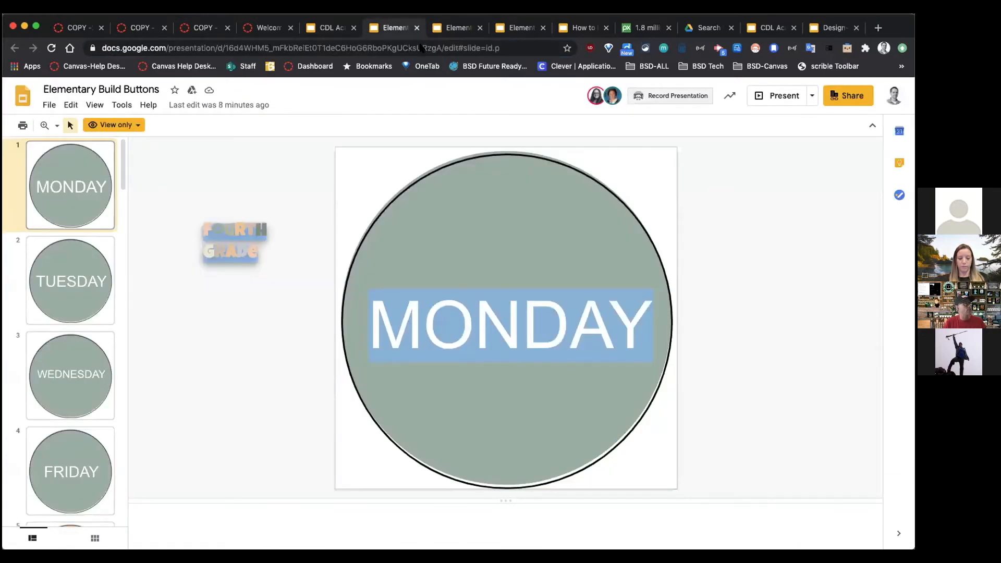
click(522, 28)
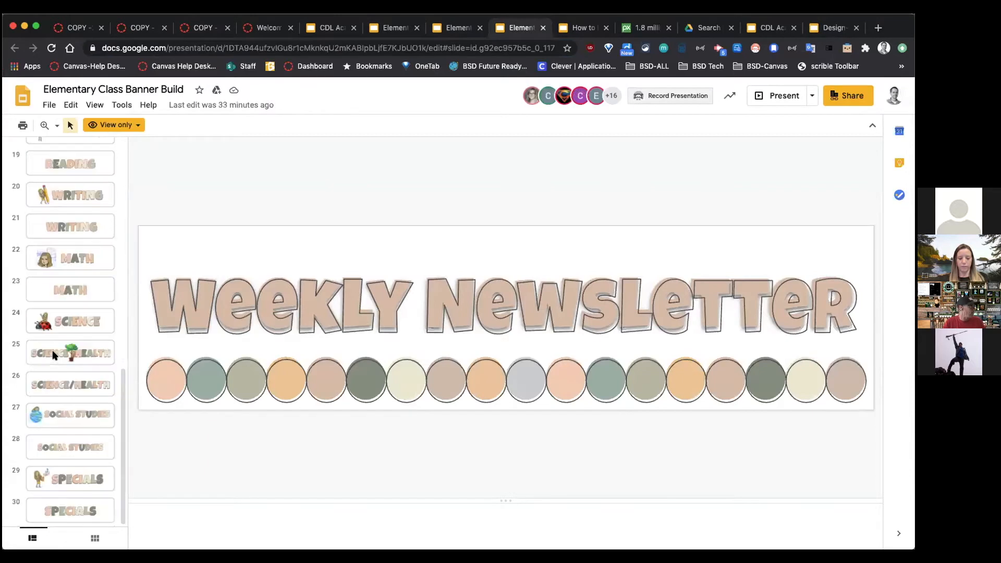
scroll(56, 356, up, 7)
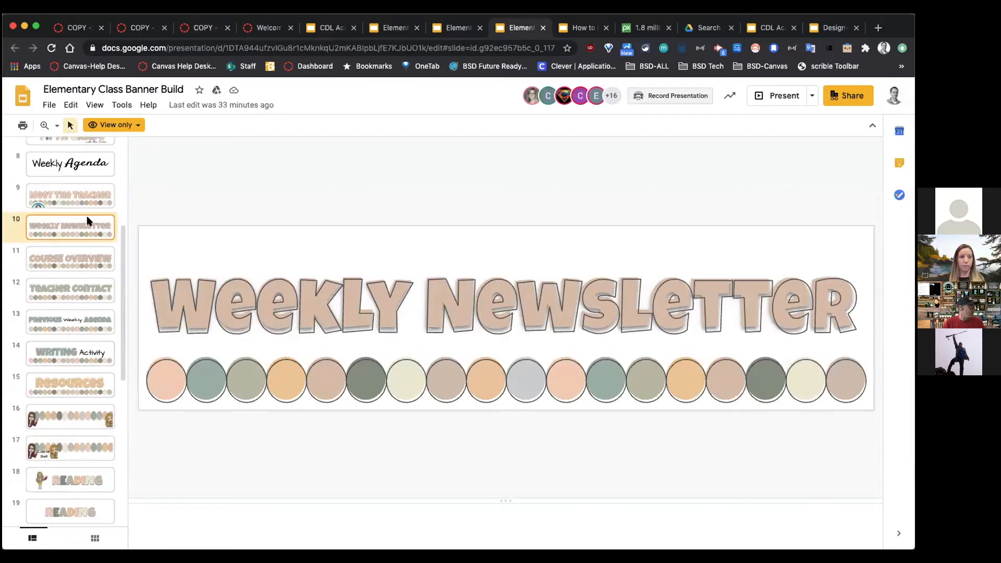
click(85, 195)
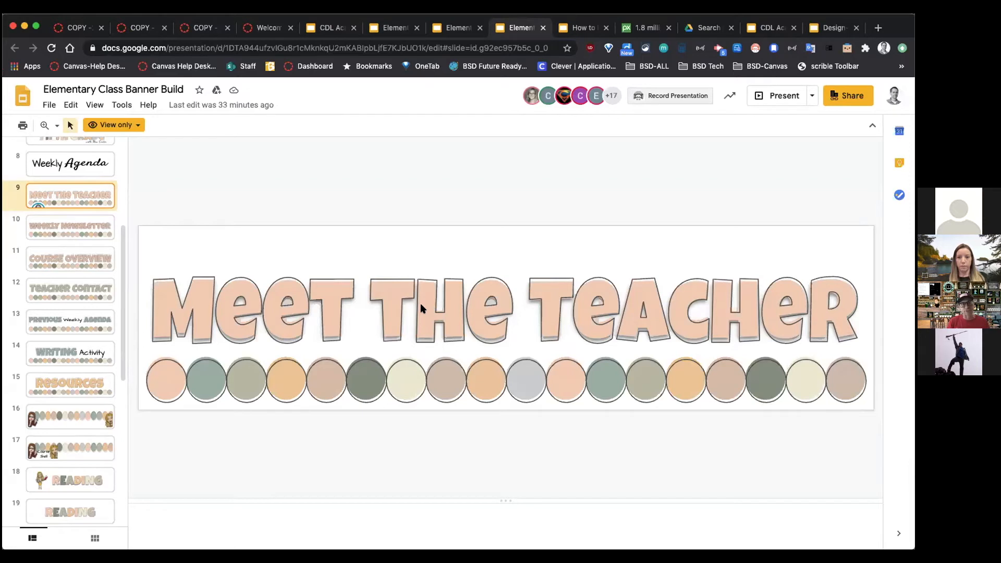
key(super+shift+4)
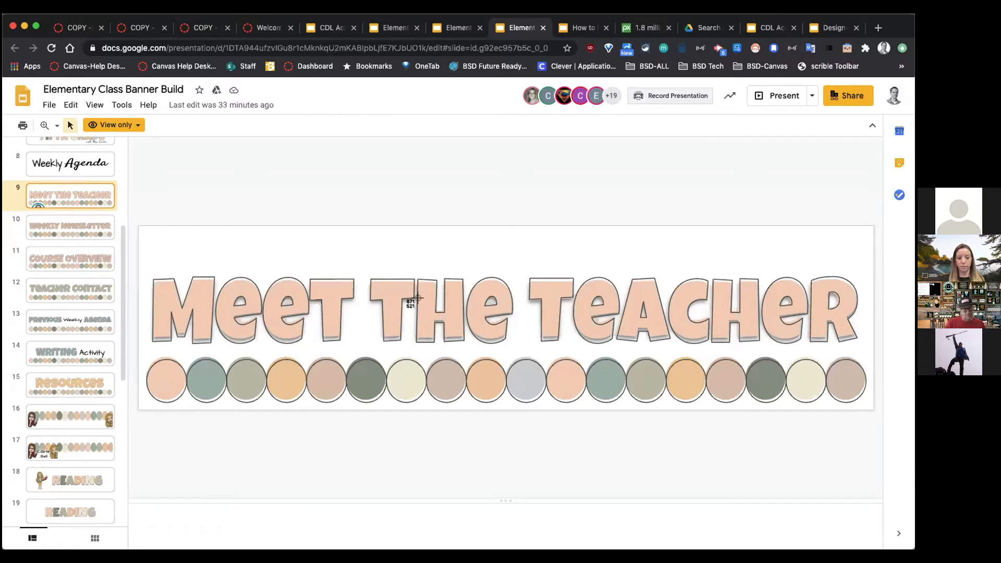
drag(137, 260, 865, 400)
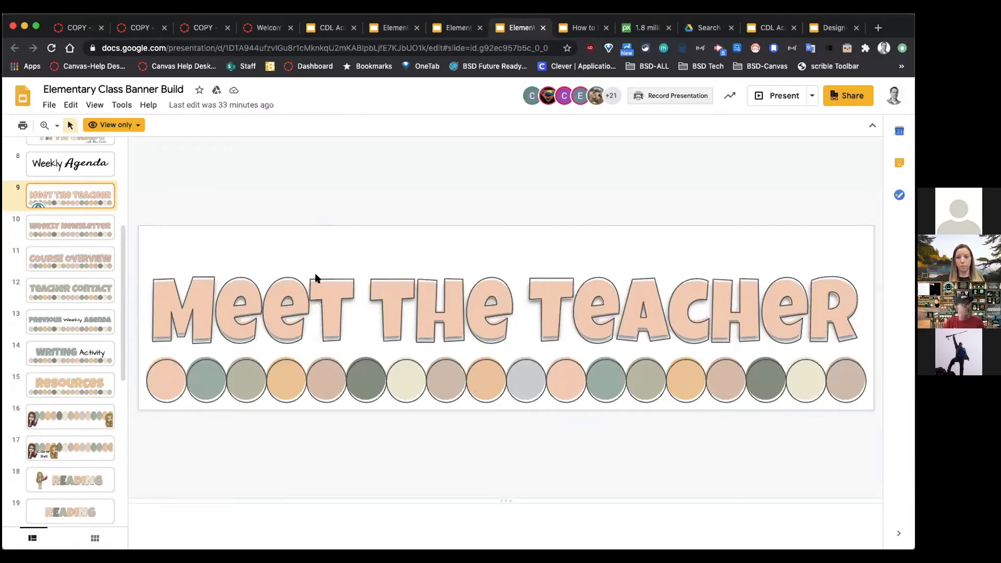
click(202, 28)
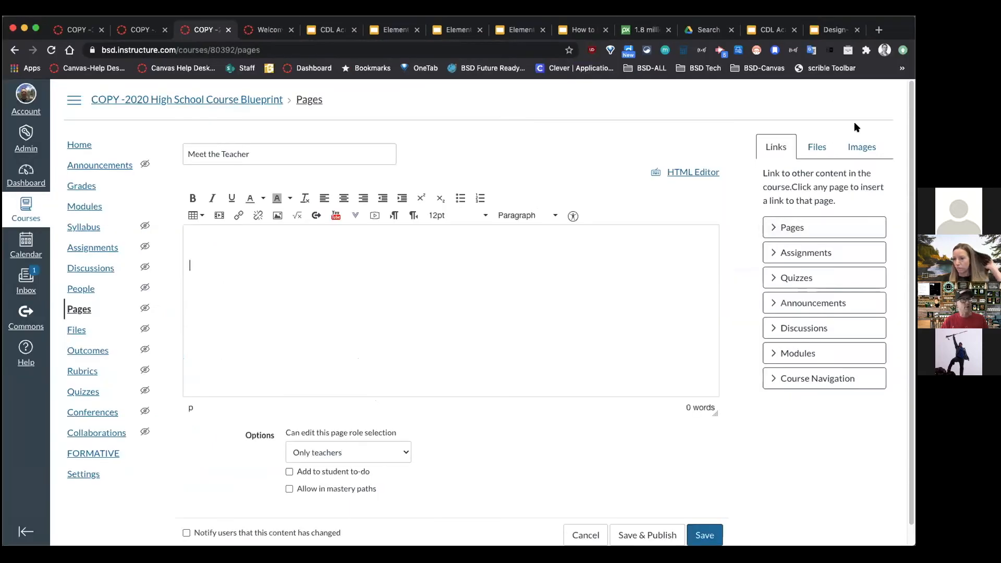
Step: Upload the Meet the Teacher banner screenshot into the page with 'Meet the Teach' alt text
click(861, 147)
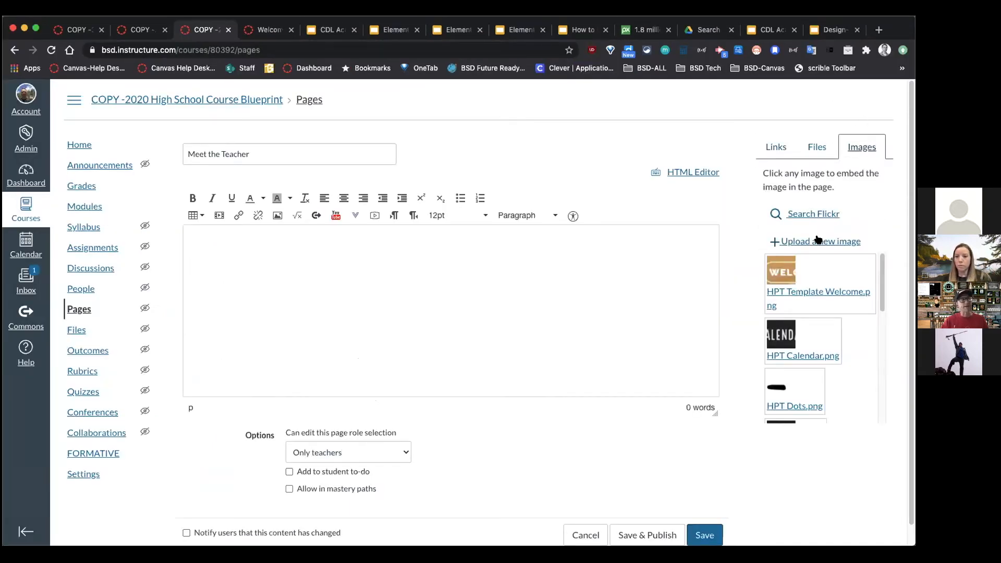
click(818, 241)
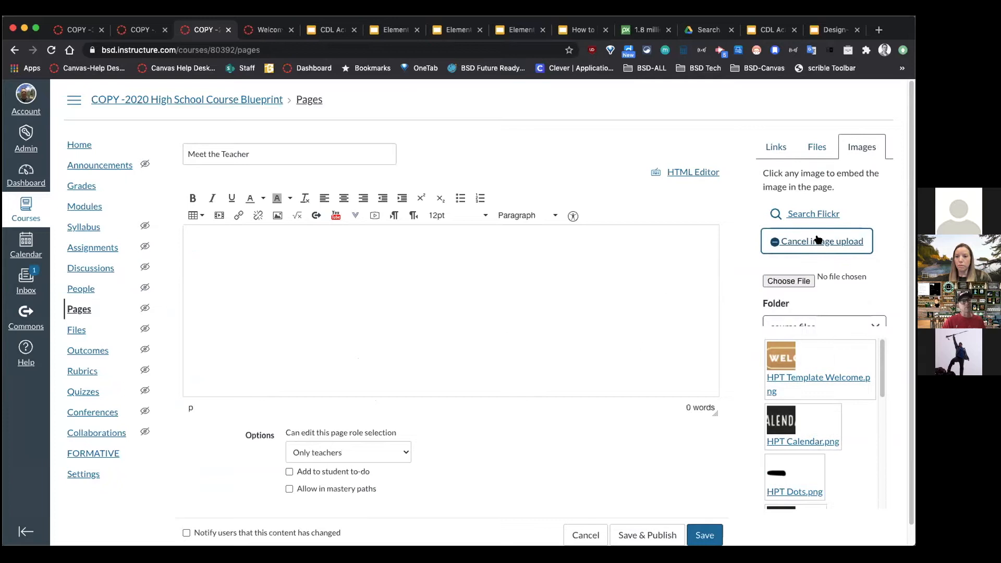
click(787, 277)
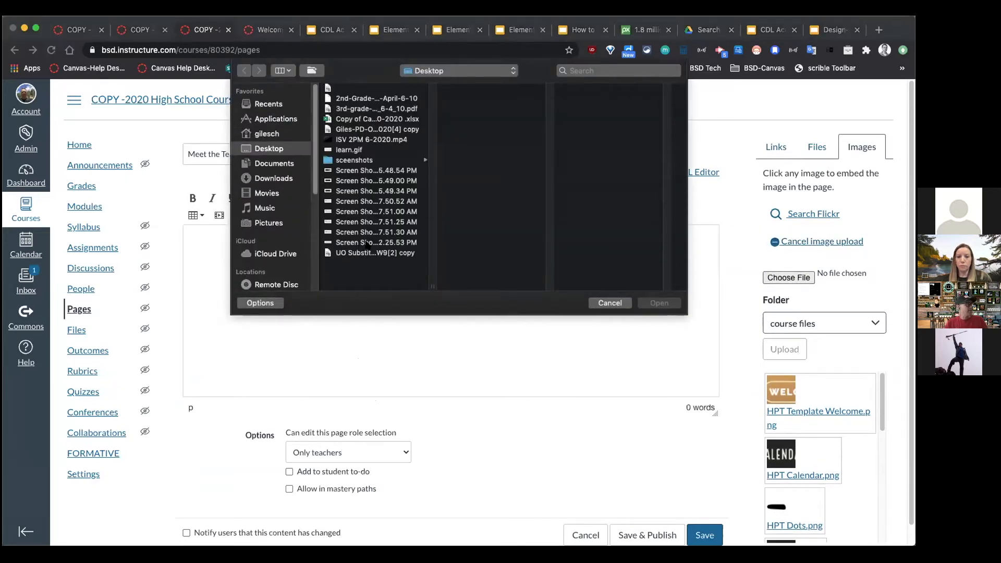
click(367, 243)
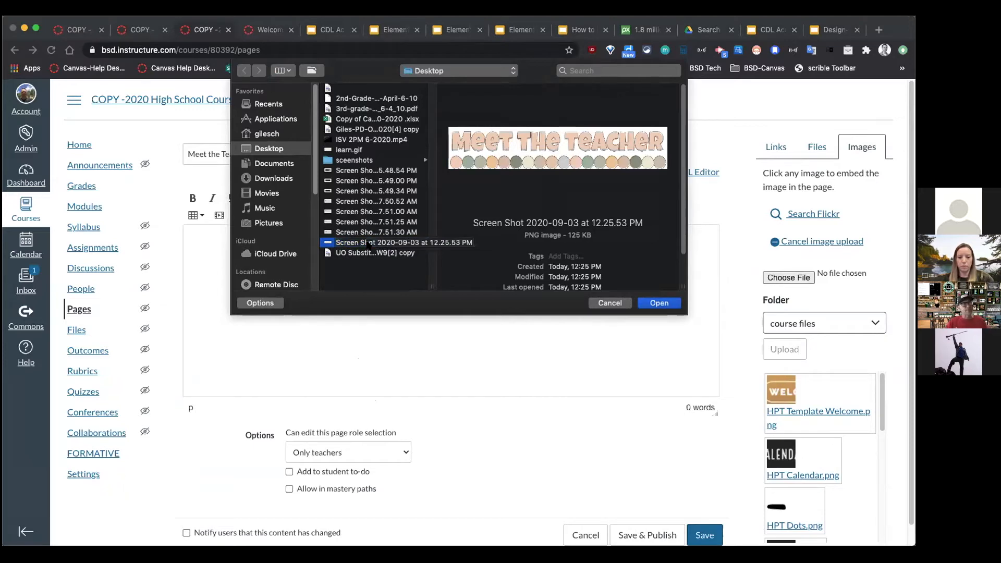
click(645, 303)
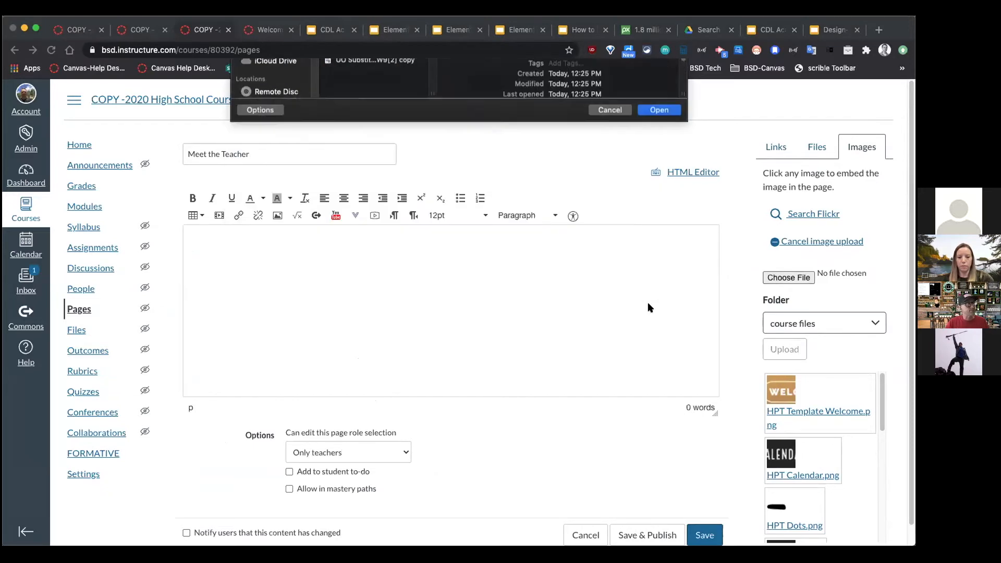
text(Wlcom)
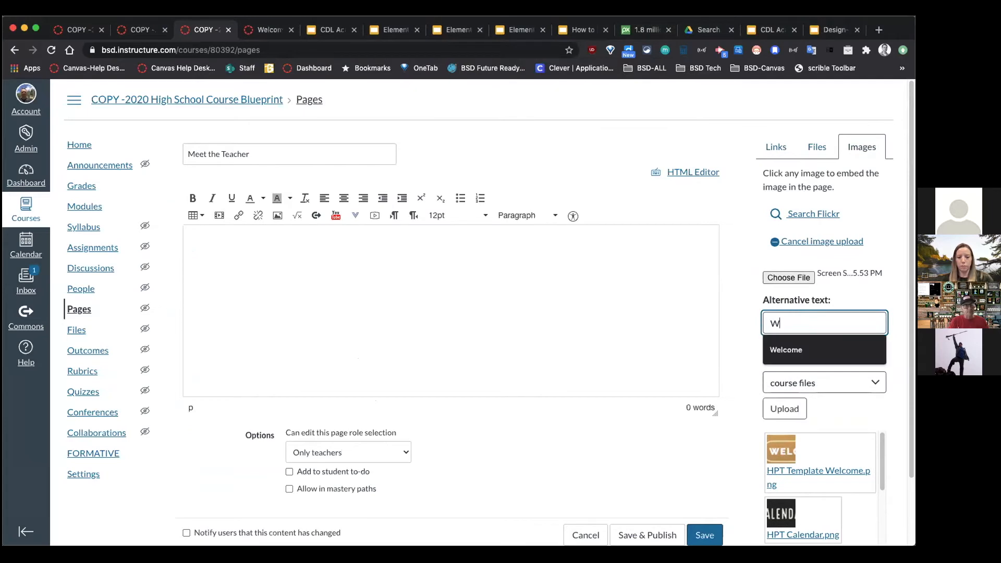
key(BackSpace)
key(BackSpace)
key(BackSpace)
click(800, 347)
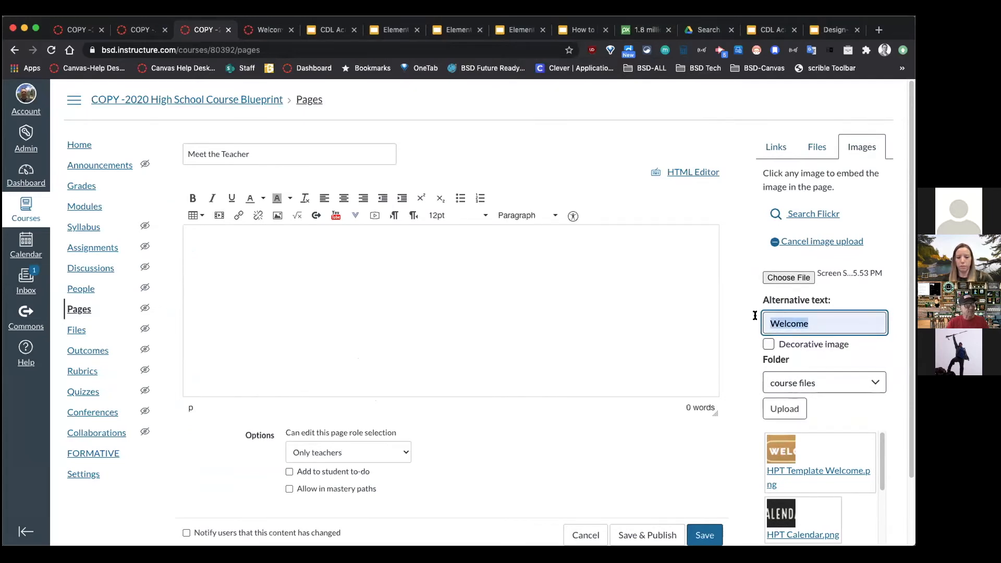
text(Meet the Teach)
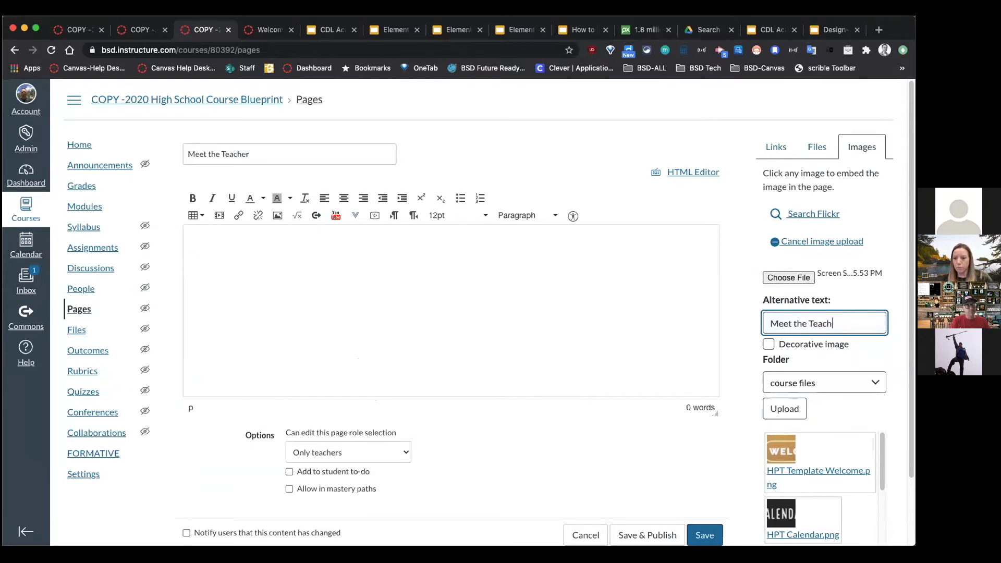
click(785, 408)
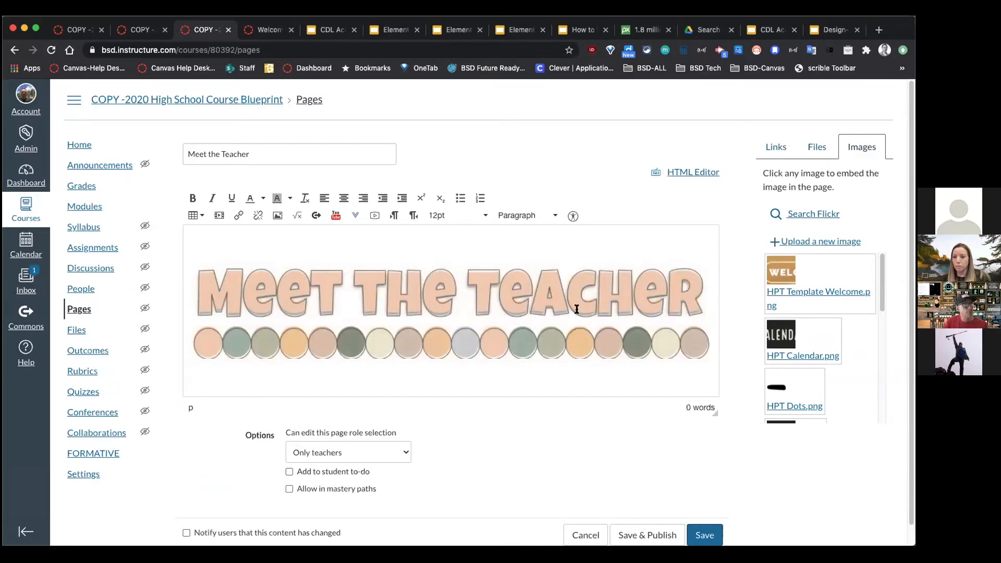
Step: Resize the inserted banner to fit the page width and save the page
click(576, 308)
drag(713, 258, 699, 368)
drag(697, 255, 702, 255)
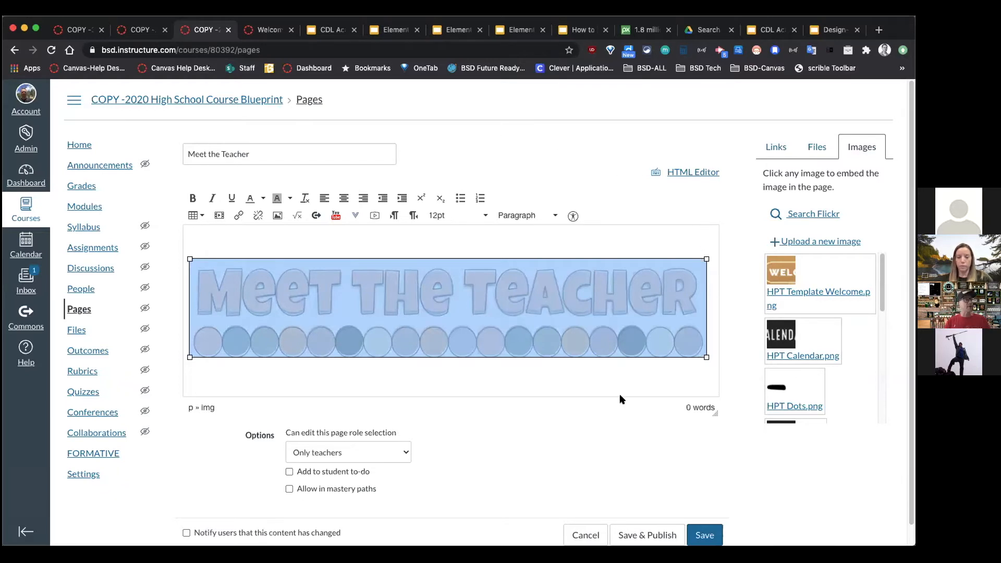
click(698, 536)
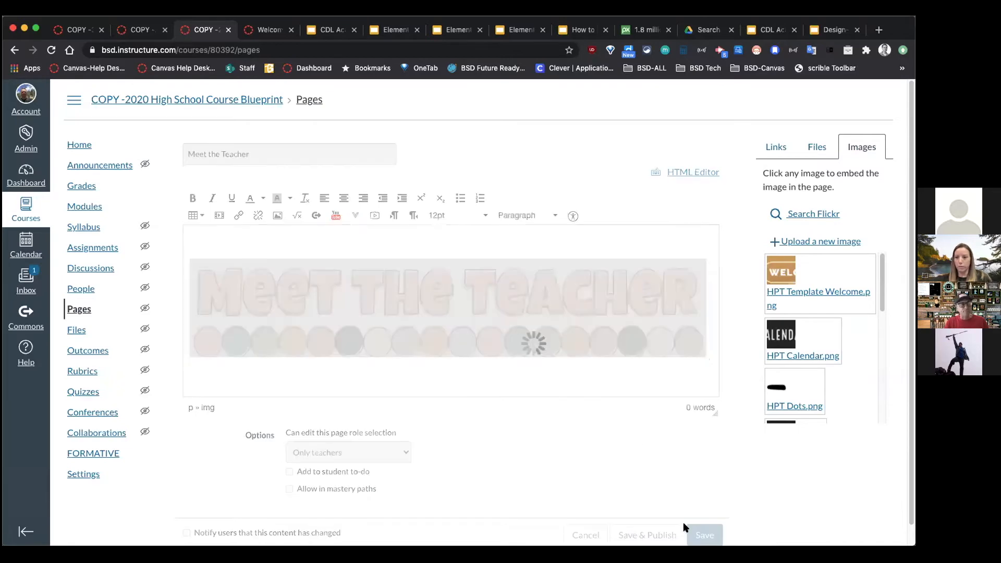
click(146, 31)
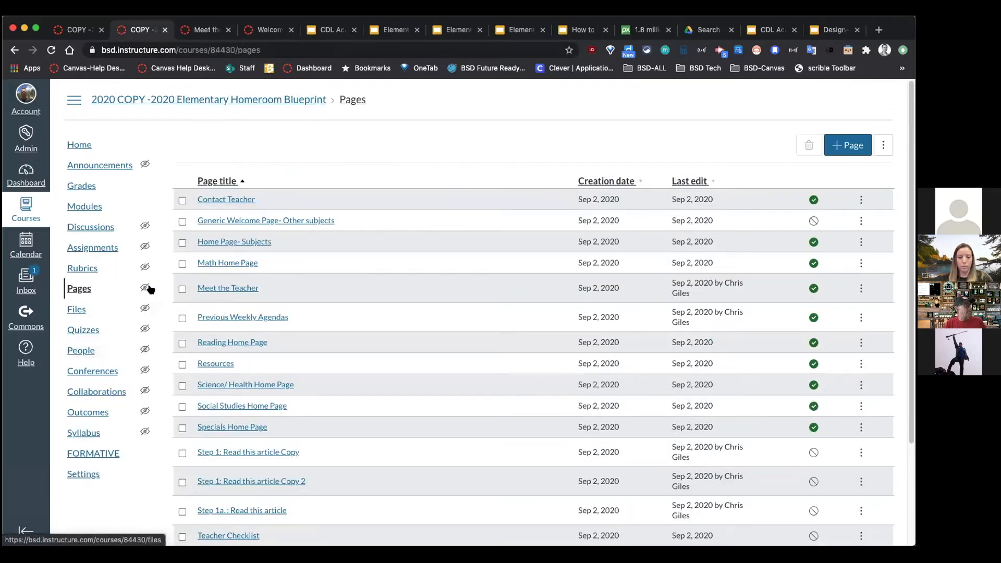
Step: Glance at the Welcome Home Page editor and syllabus, then bring up the saved Meet the Teacher page
click(275, 31)
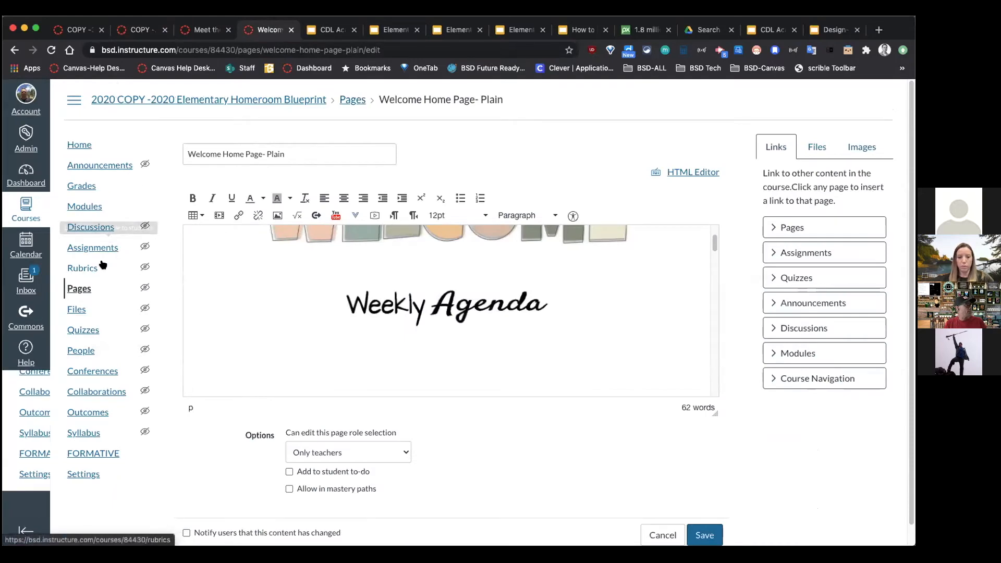
click(80, 30)
click(86, 229)
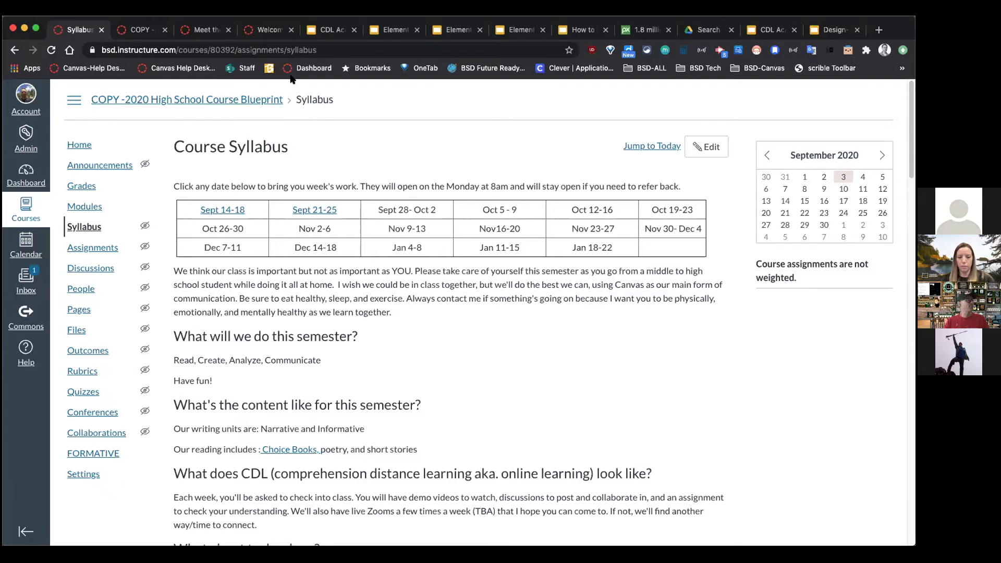
click(270, 30)
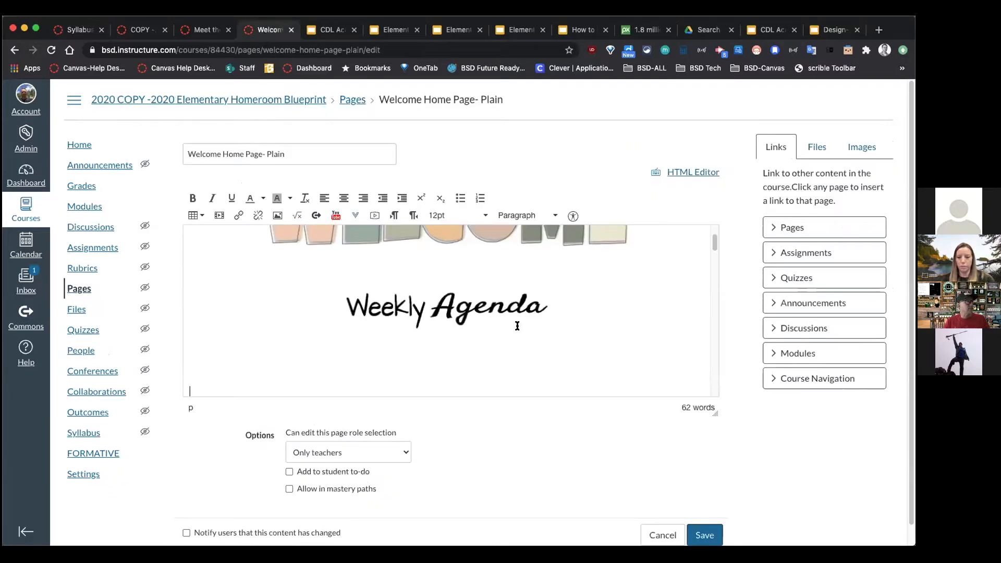
scroll(518, 327, up, 3)
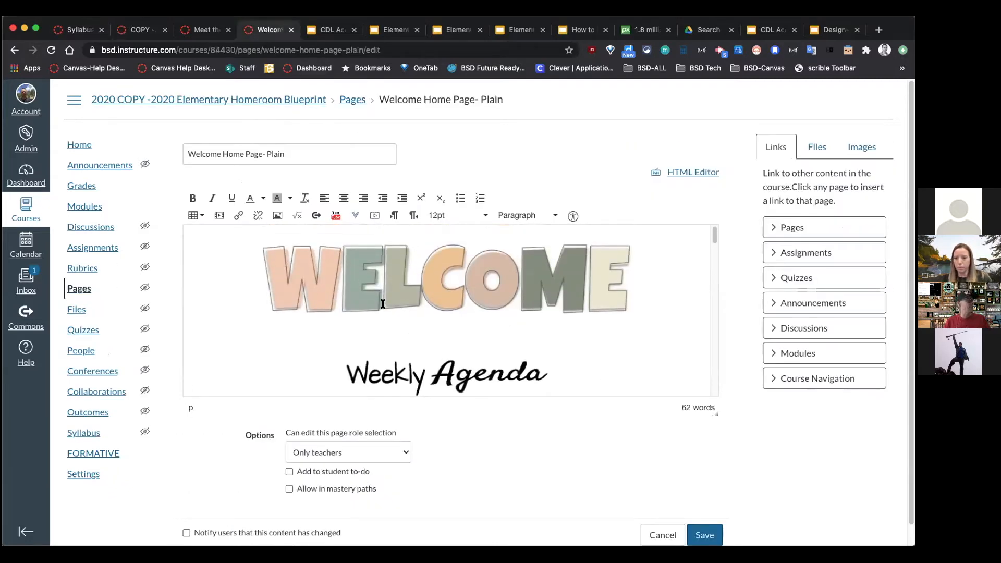
click(208, 29)
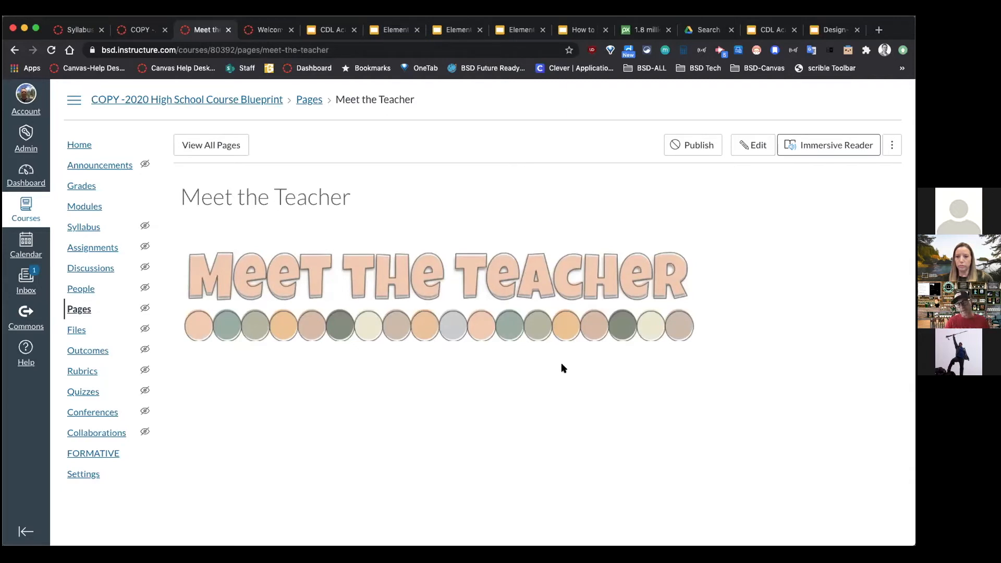
Step: Type 'Welcome to 5th Grade! So glad you are here!' below the banner, correcting typos
click(741, 151)
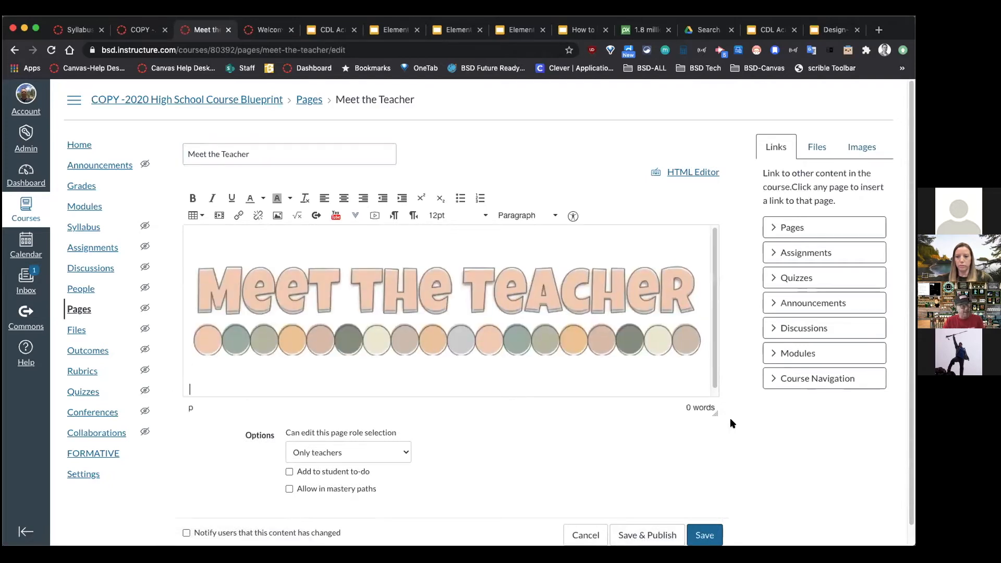
drag(716, 412, 717, 541)
click(561, 418)
text(Welcoe)
text(coem t)
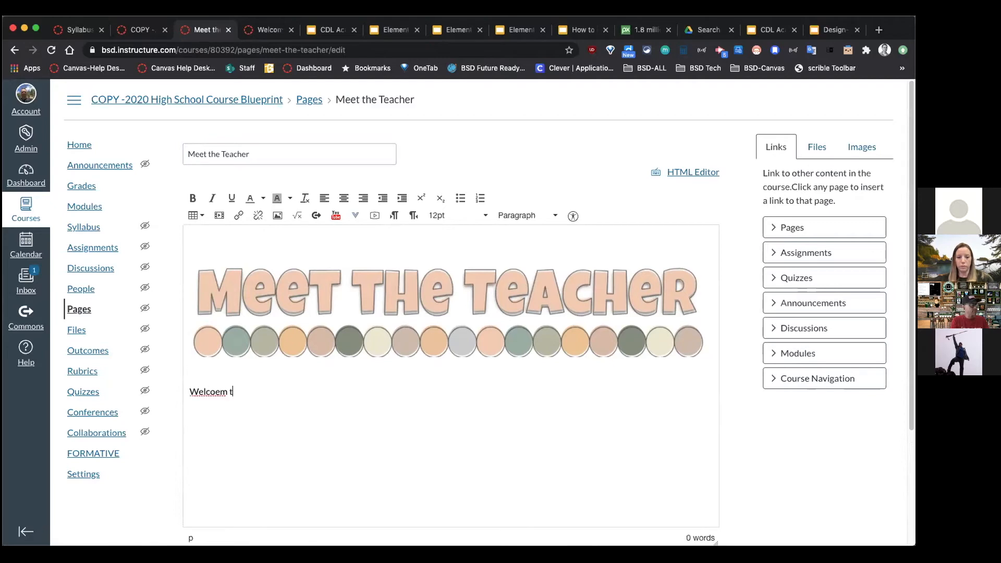
key(BackSpace)
key(BackSpace)
key(BackSpace)
key(BackSpace)
key(BackSpace)
key(BackSpace)
text(come toh )
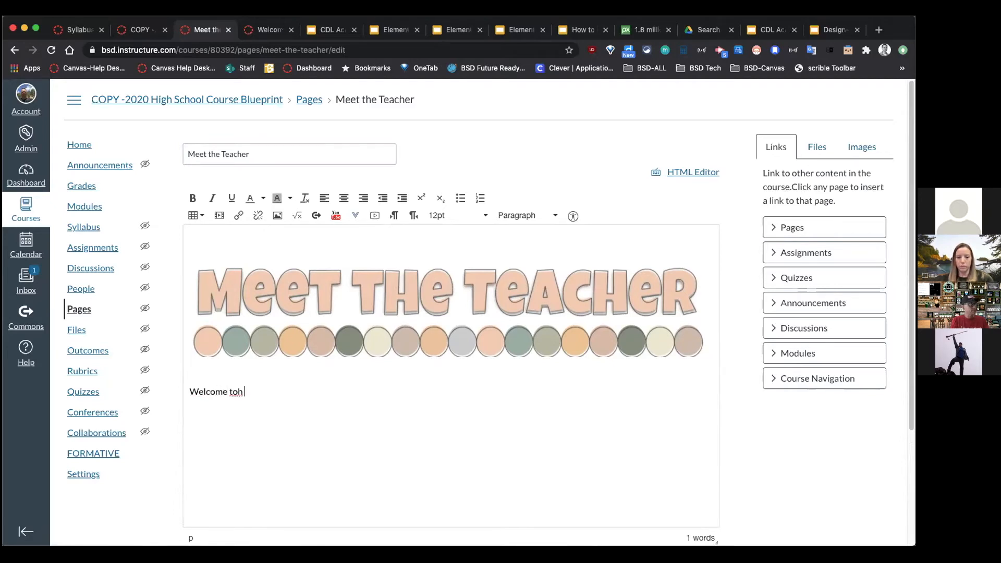
text(5th Grade)
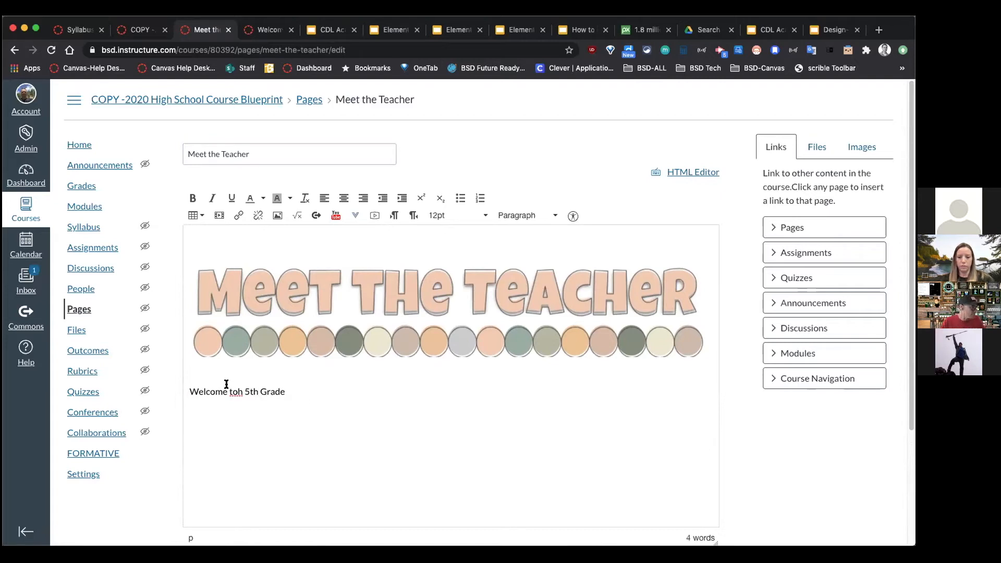
right_click(232, 392)
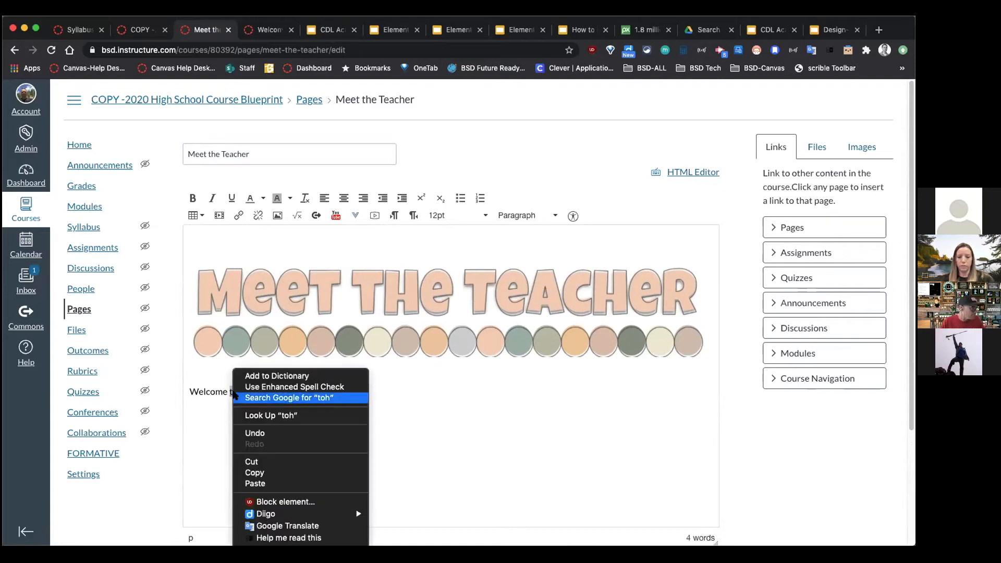
click(207, 429)
text(to)
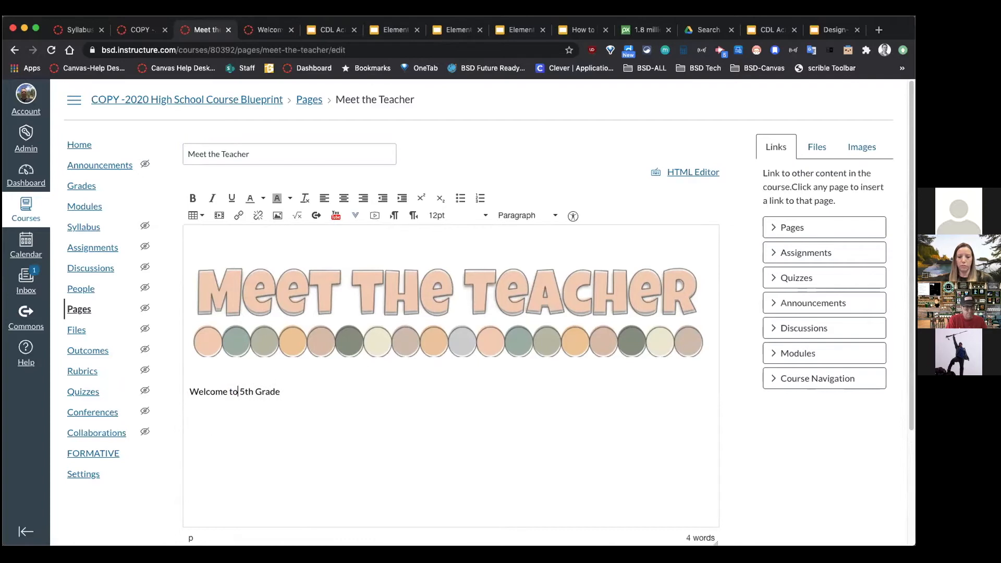
click(284, 395)
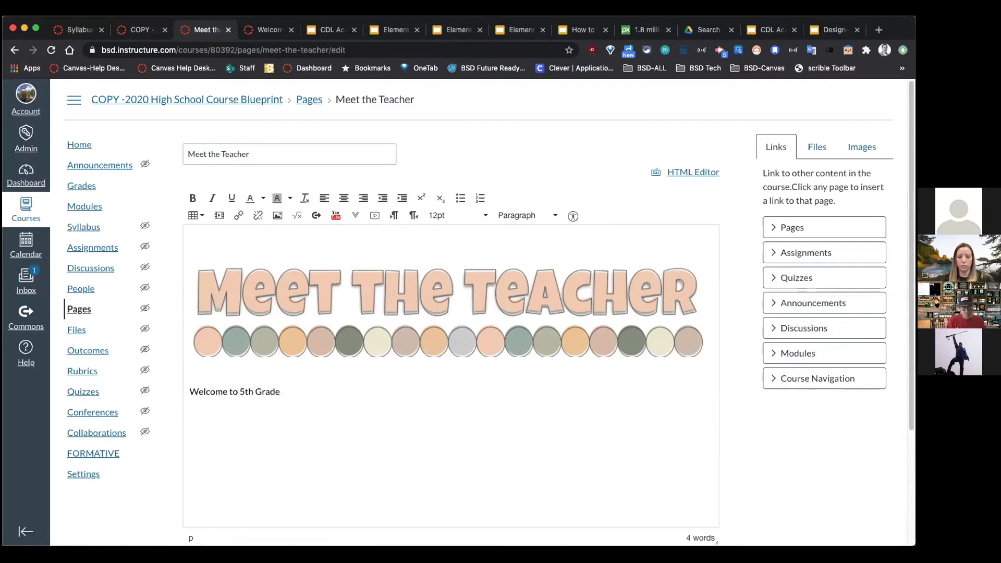
text(!  So glad you are there)
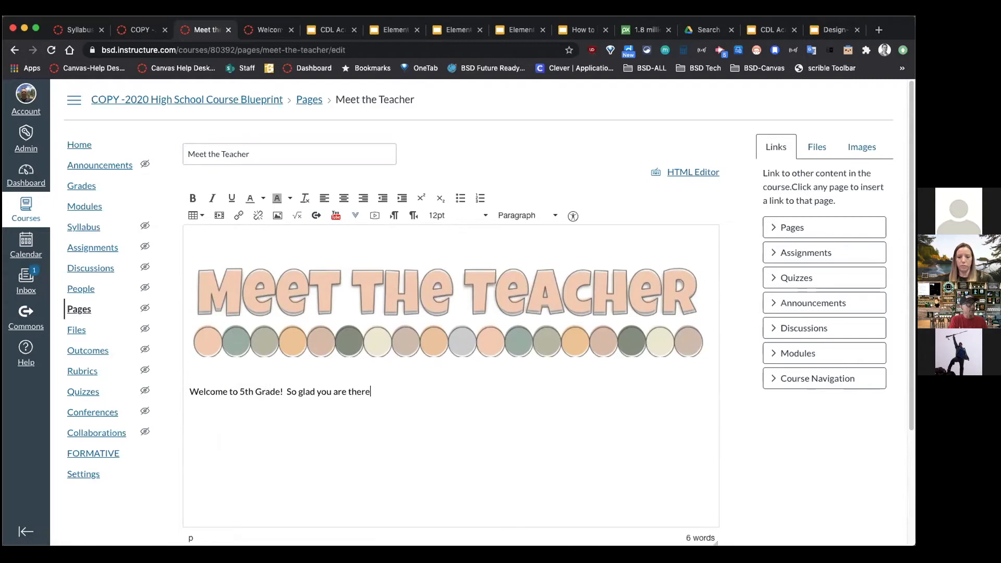
key(BackSpace)
key(BackSpace)
key(BackSpace)
key(BackSpace)
key(BackSpace)
text(here)
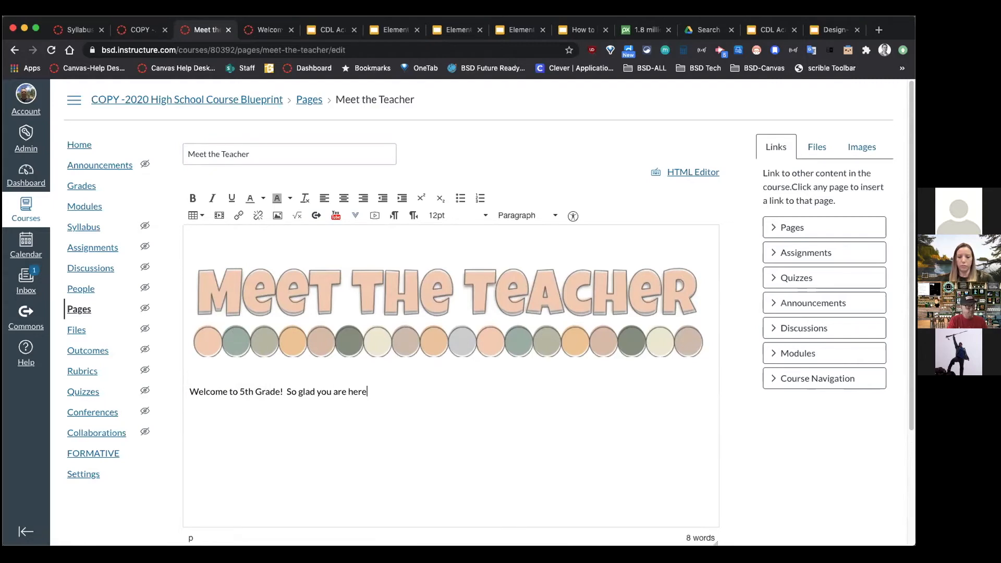
Step: Make the welcome sentence a Header 2 heading and add 'Watch my Welcome Video:' beneath it
drag(379, 396, 172, 379)
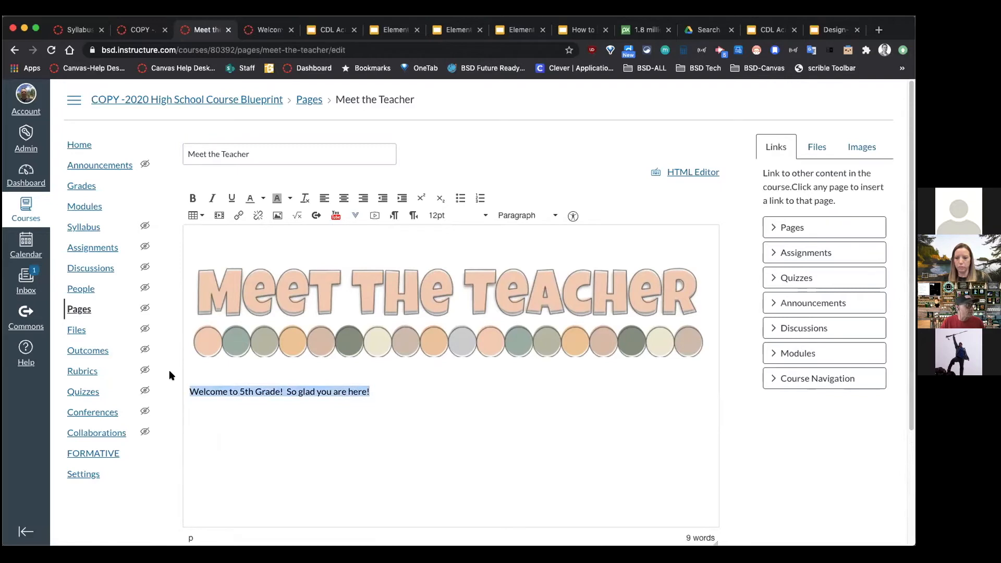
click(548, 216)
click(545, 251)
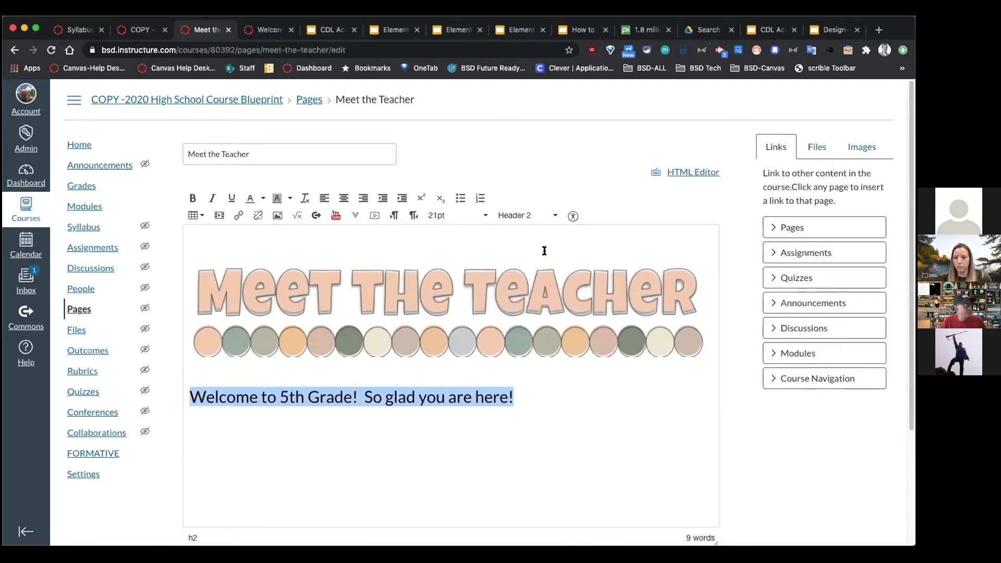
click(565, 380)
key(Return)
click(486, 373)
key(Delete)
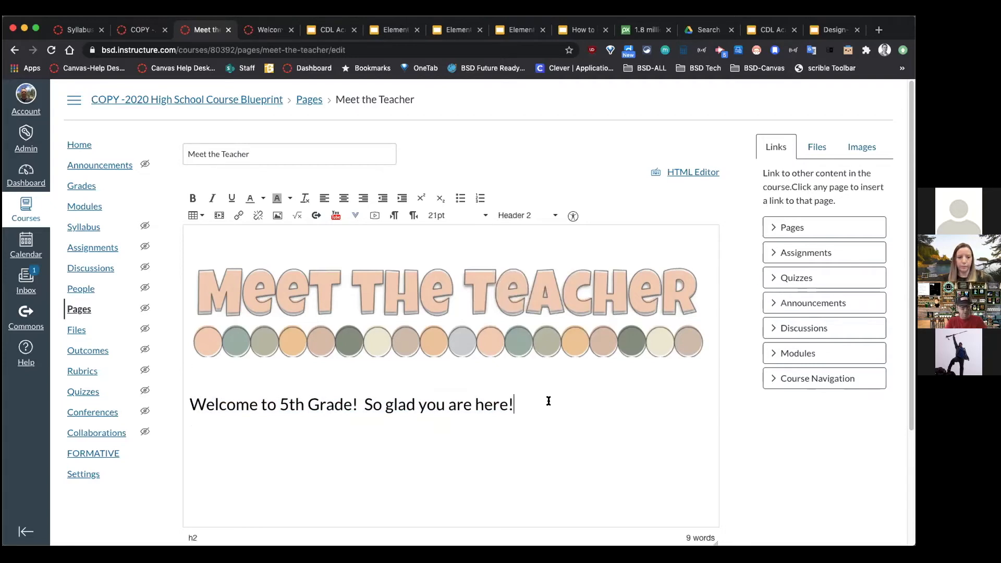
key(Return)
text(Watch my )
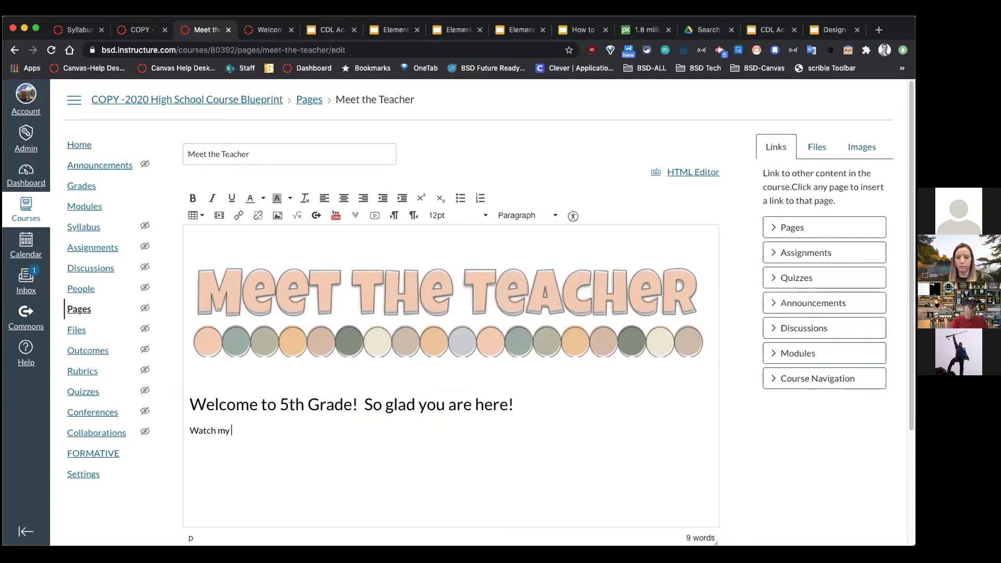
text(Welcome Viod)
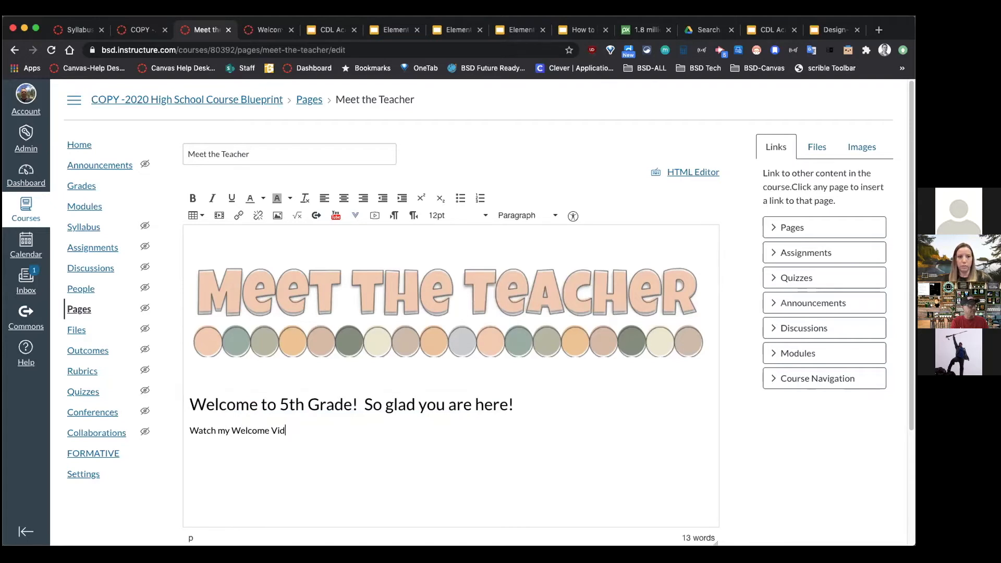
key(Return)
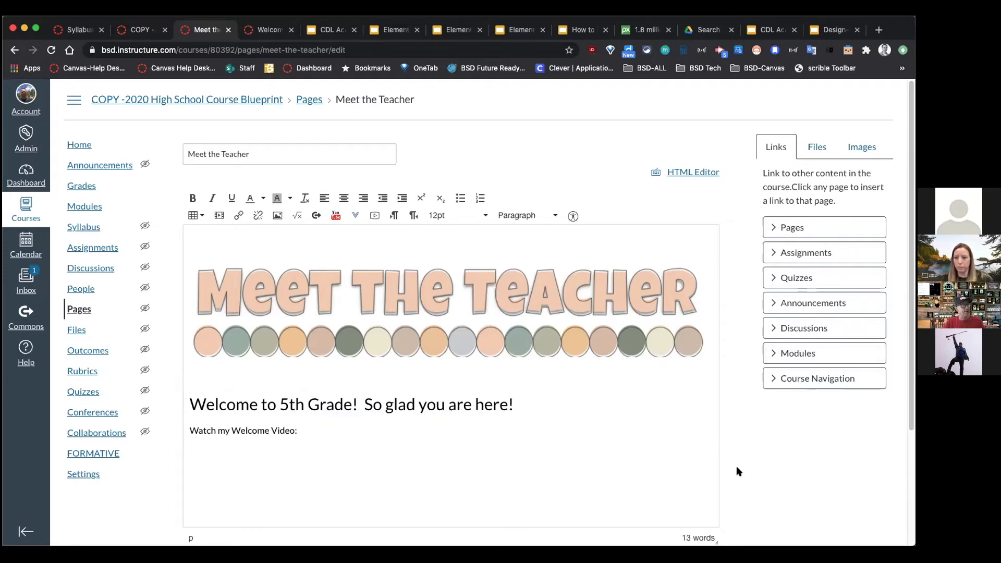
scroll(351, 286, down, 2)
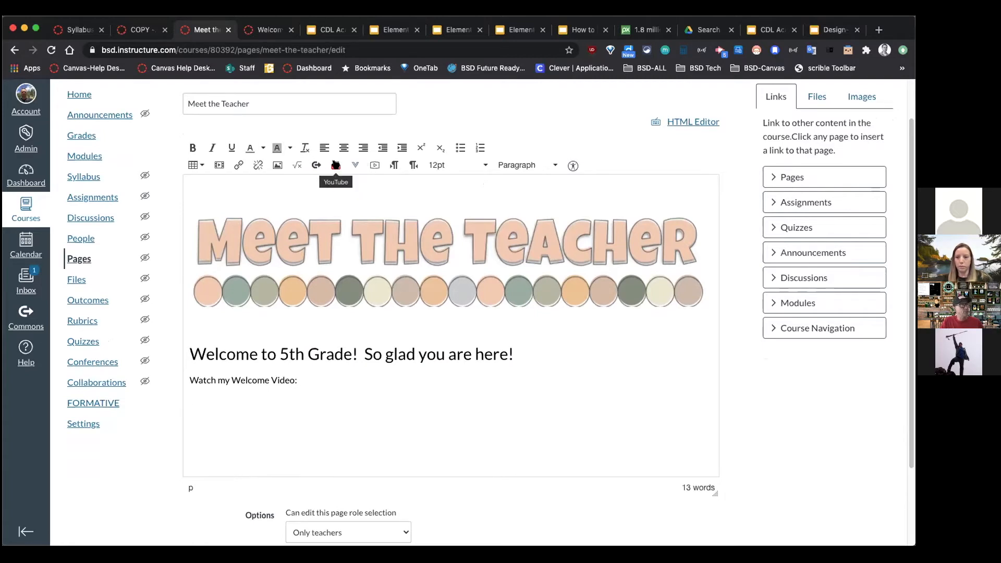
Step: Open the Record/Upload Media dialog, move it aside, and discard the unfinished recording
click(373, 166)
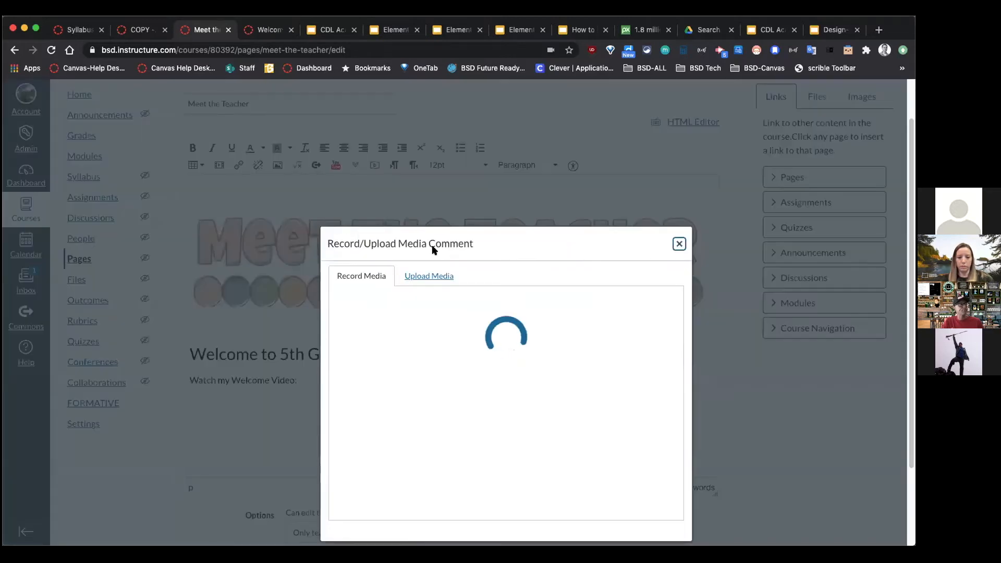
drag(537, 239, 762, 77)
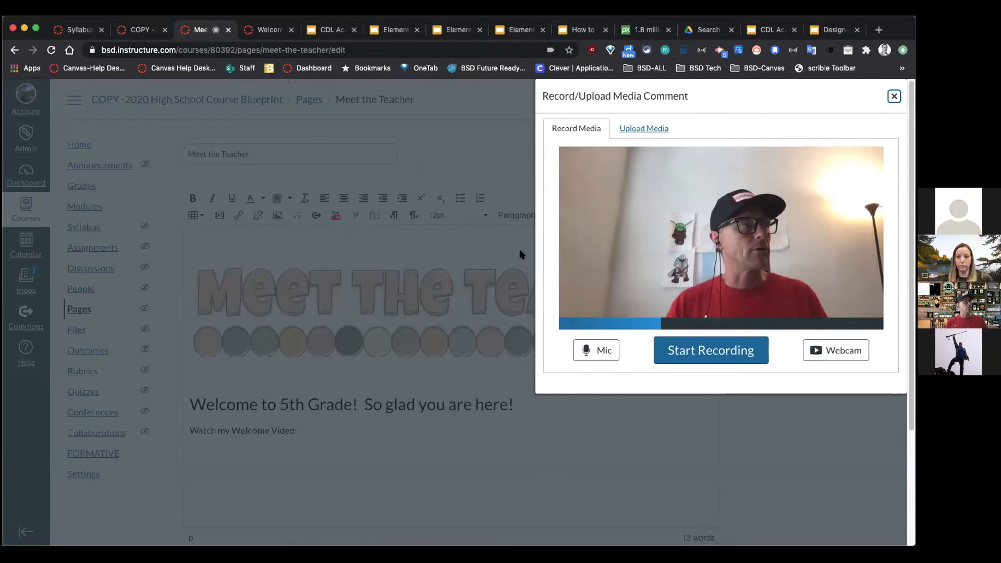
click(893, 97)
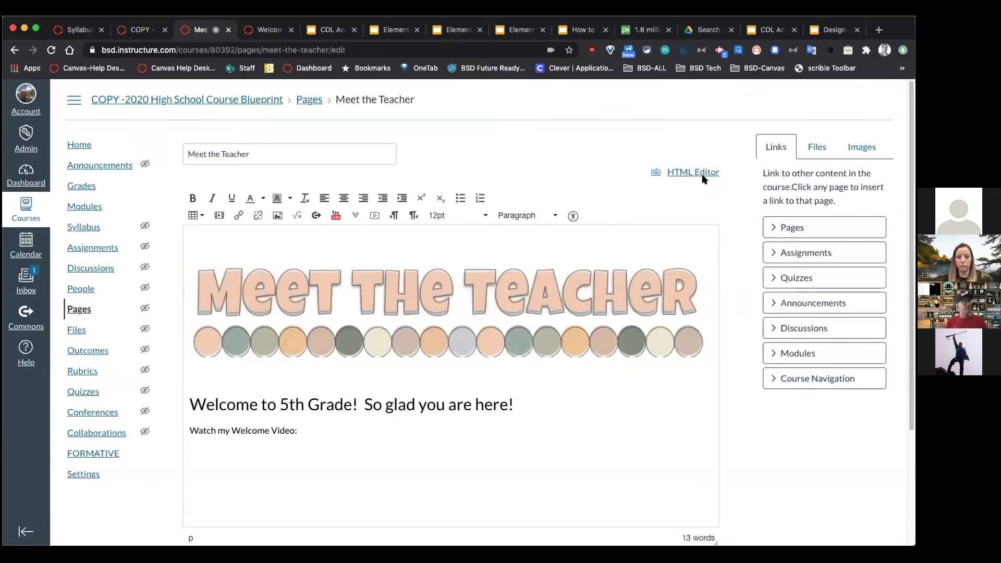
Step: Record a 14-second webcam welcome video, preview it, and insert it under 'Watch my Welcome Video:'
click(375, 216)
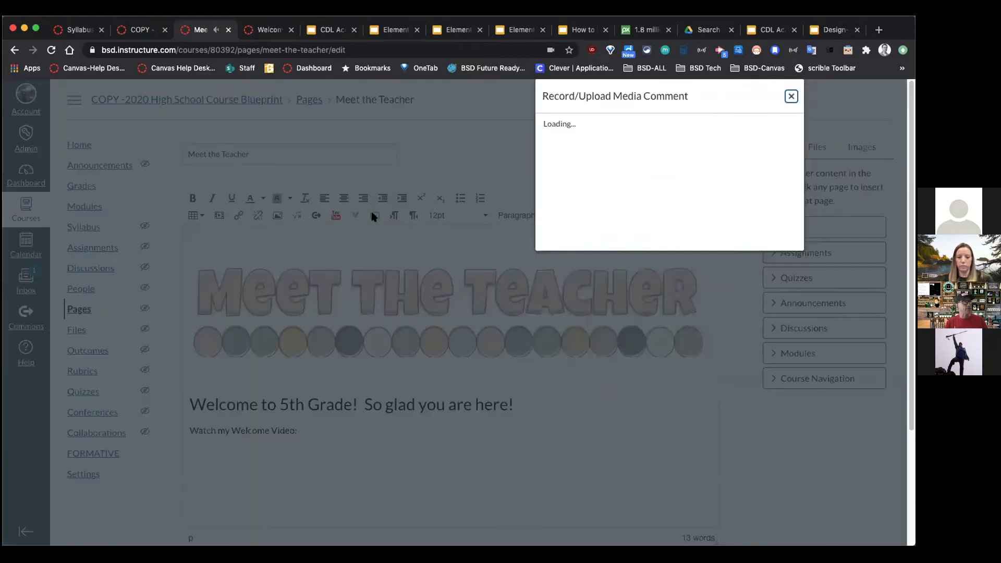
click(718, 345)
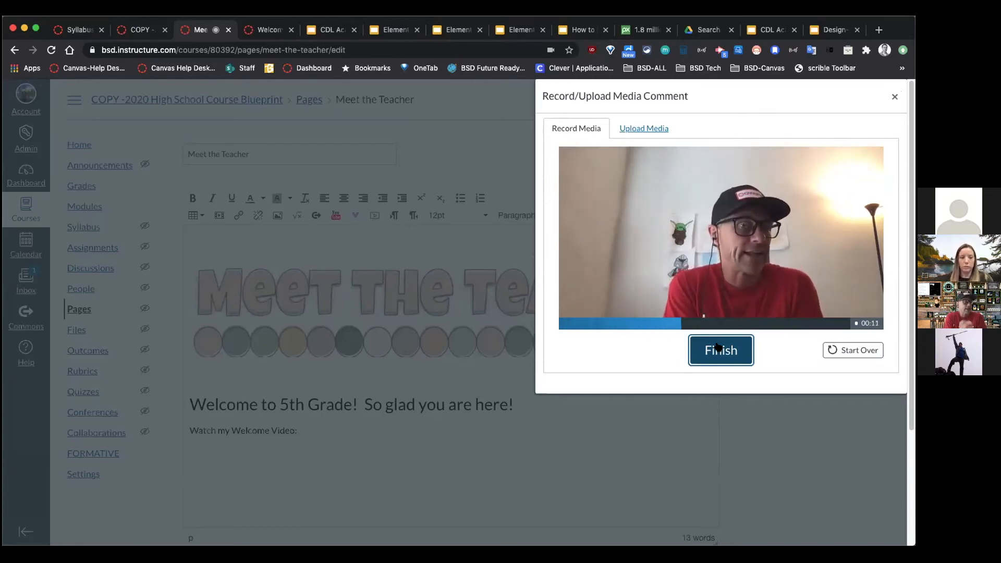
click(719, 348)
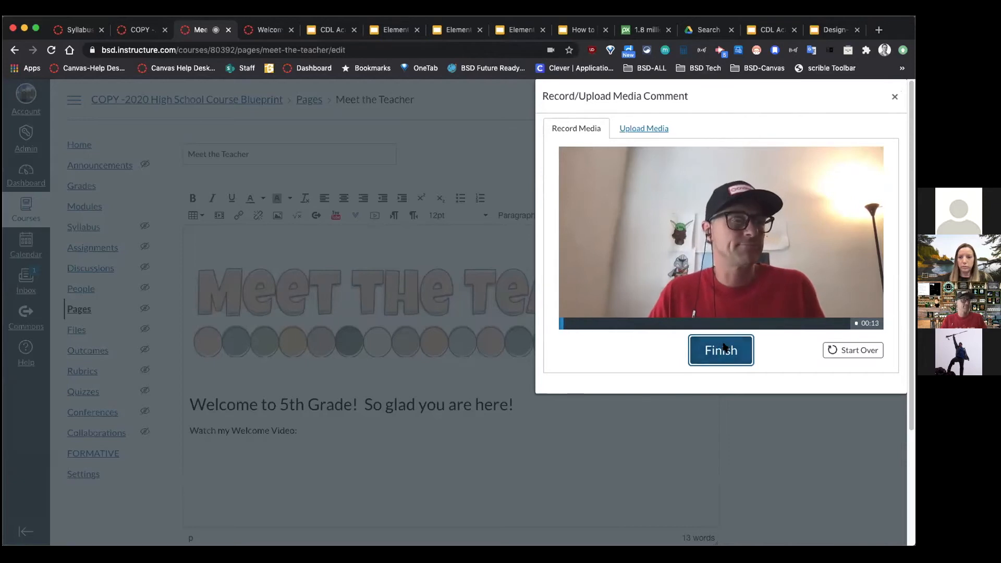
click(708, 346)
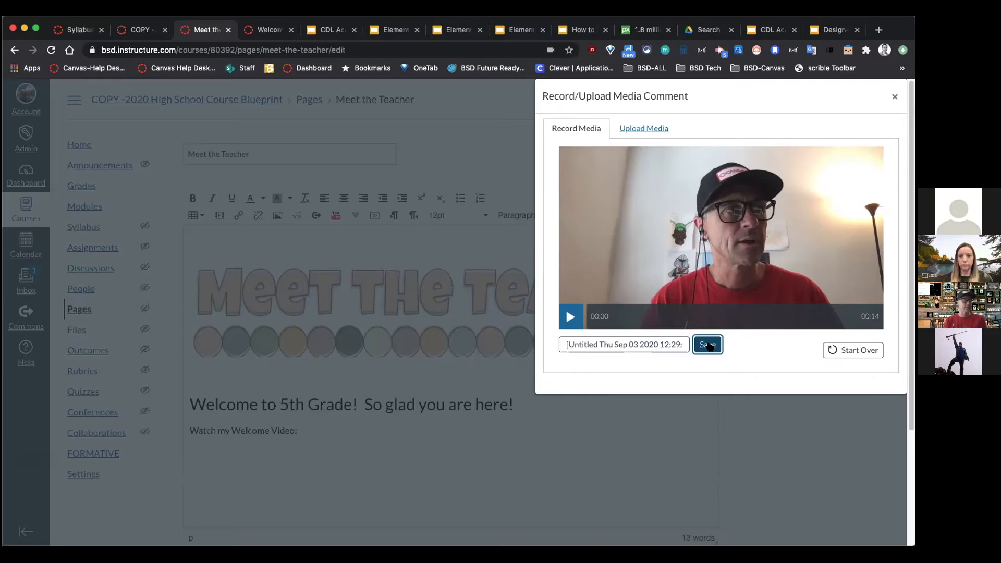
click(708, 345)
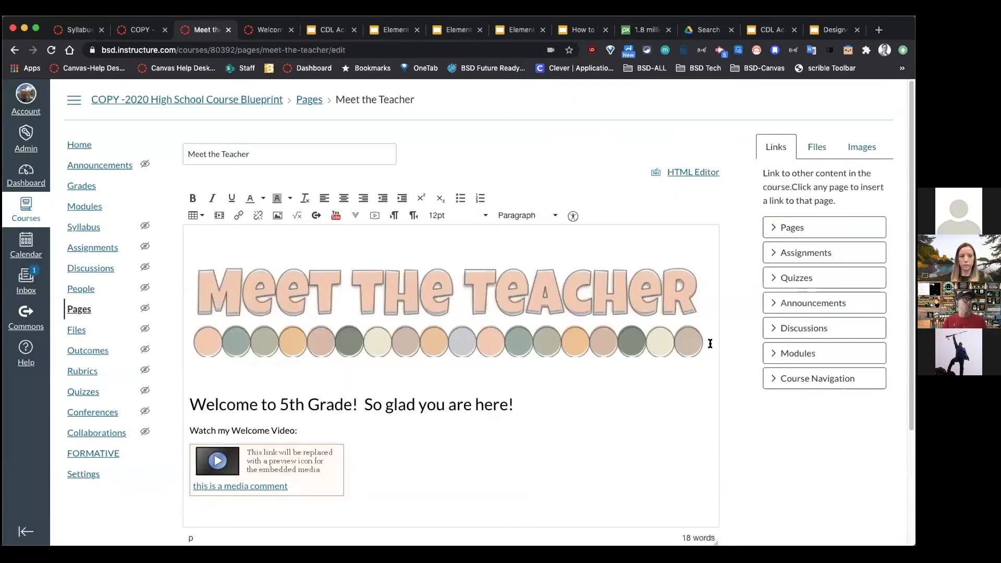
Step: Save the Meet the Teacher page, then play, pause and minimize the embedded welcome video
scroll(731, 396, down, 5)
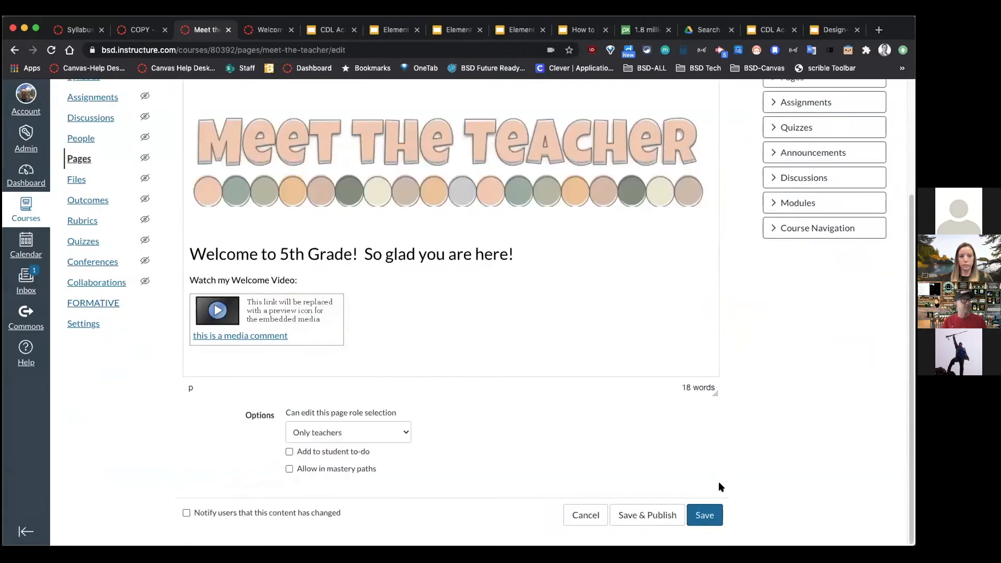
click(698, 513)
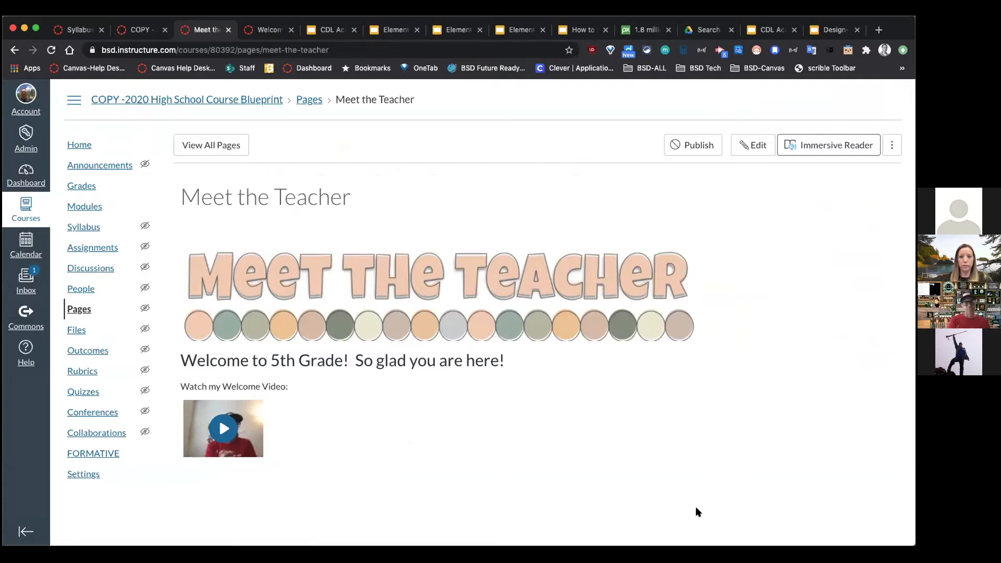
click(224, 428)
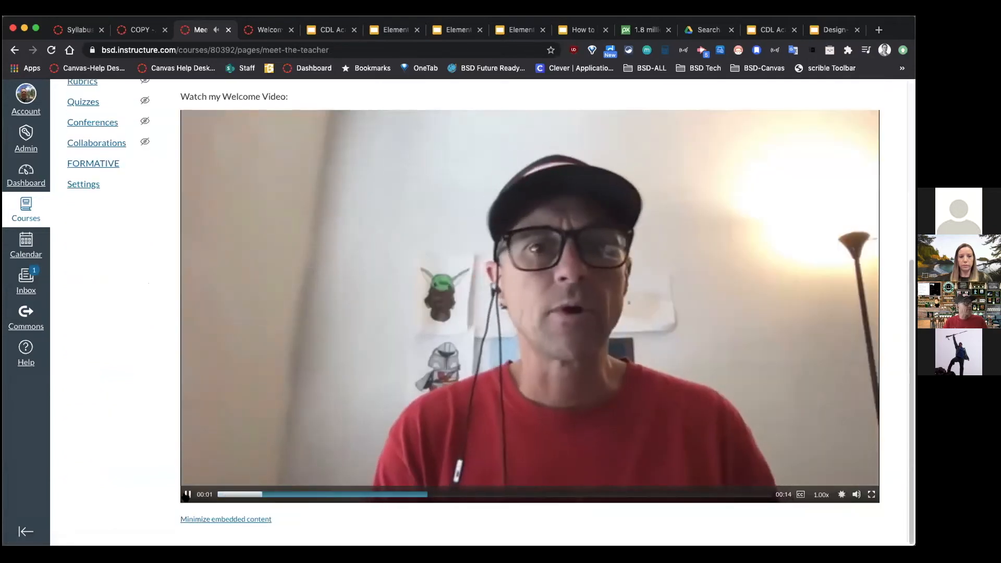
click(187, 495)
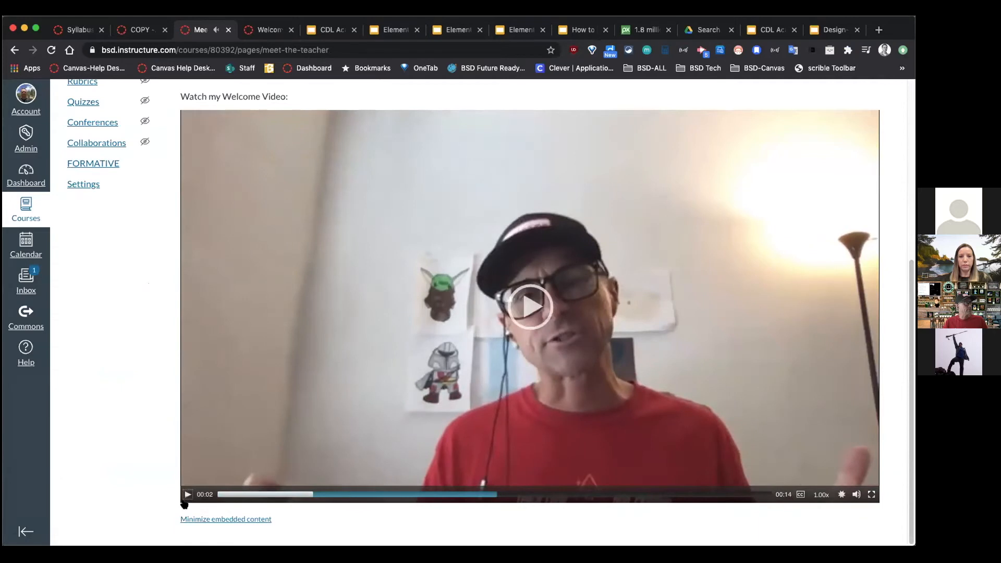
click(224, 519)
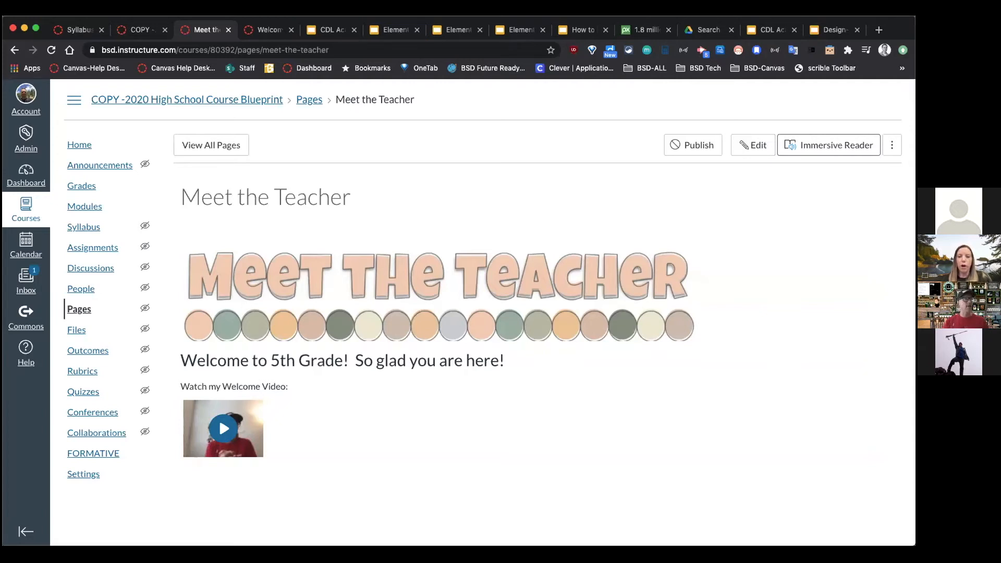
click(76, 145)
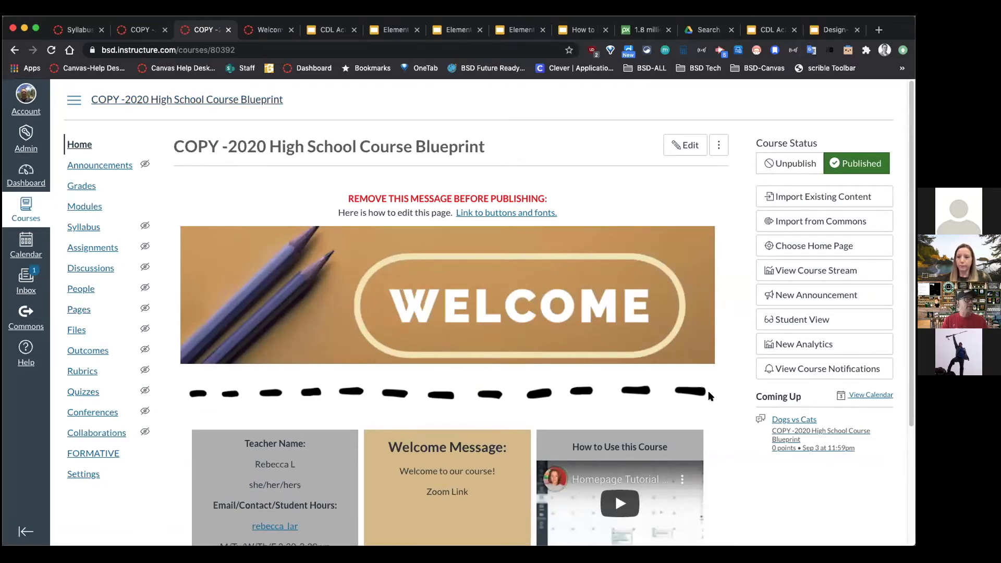
Step: Scroll through the homepage's Meet Your Teacher, Syllabus, Calendar and Modules buttons, then switch to the tutorial slides
scroll(707, 390, down, 3)
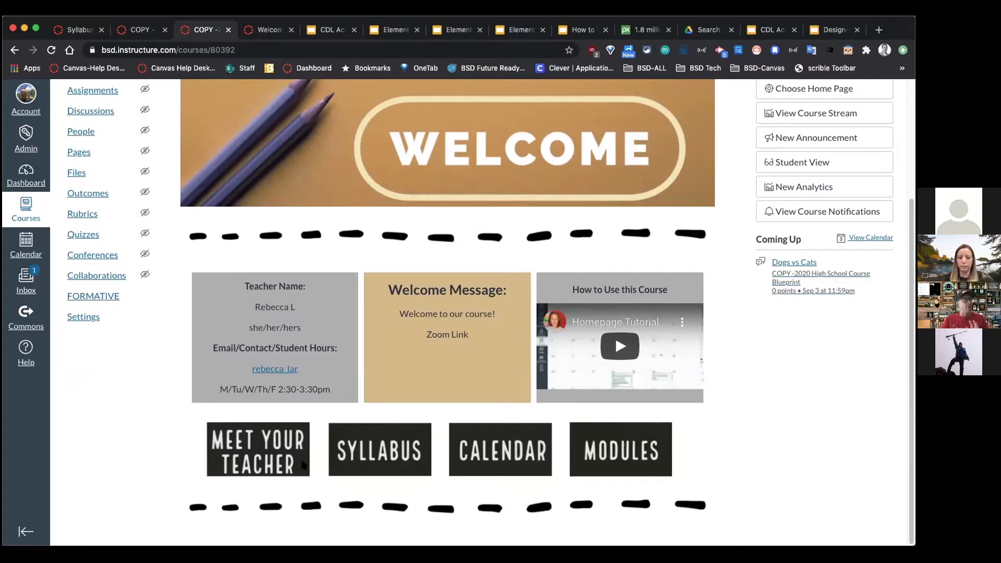
scroll(320, 458, up, 3)
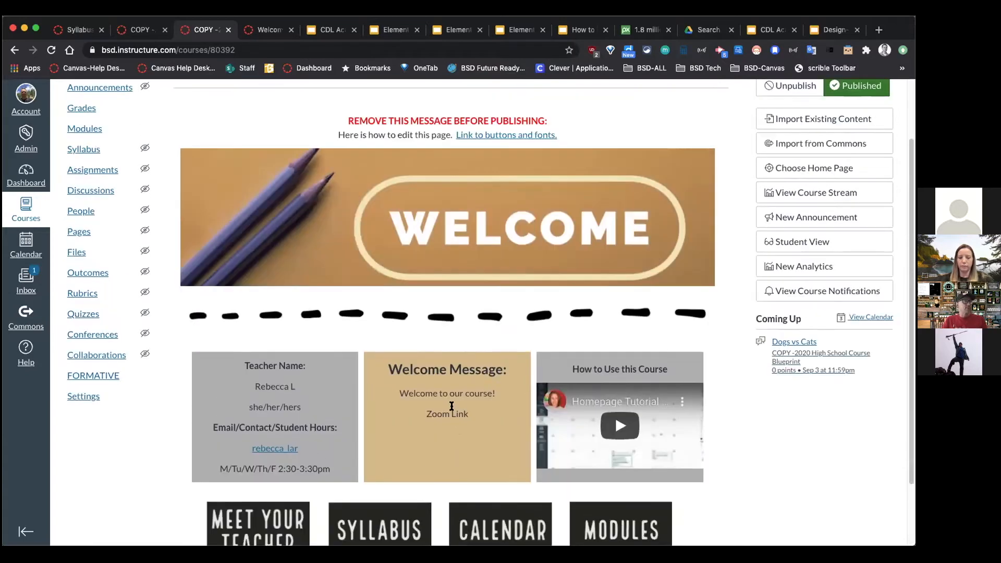
scroll(450, 407, down, 3)
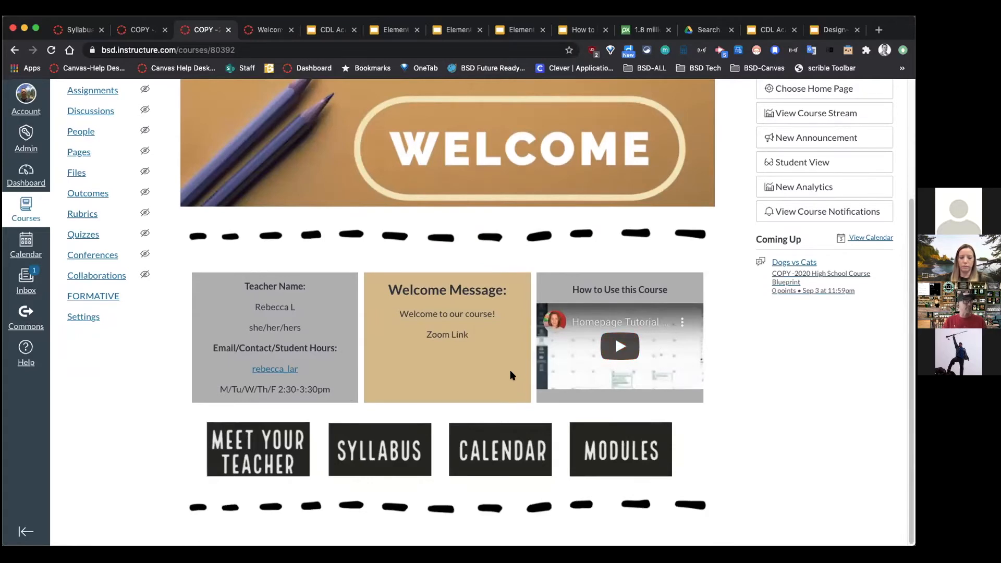
scroll(514, 376, up, 1)
scroll(515, 379, up, 4)
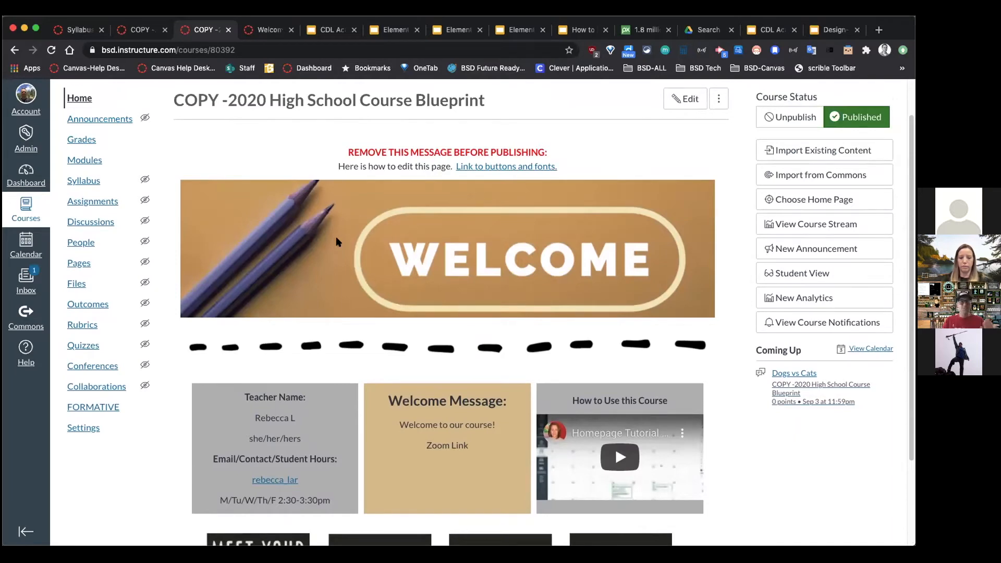
click(578, 31)
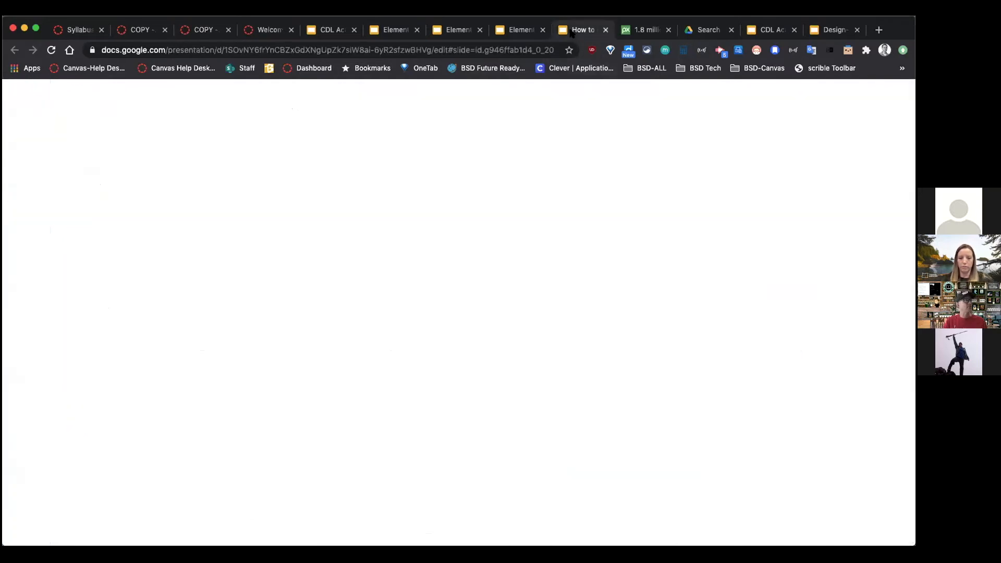
Step: Browse the Brick Paper and Super Hero template slides and select the Superman image
scroll(81, 429, down, 1)
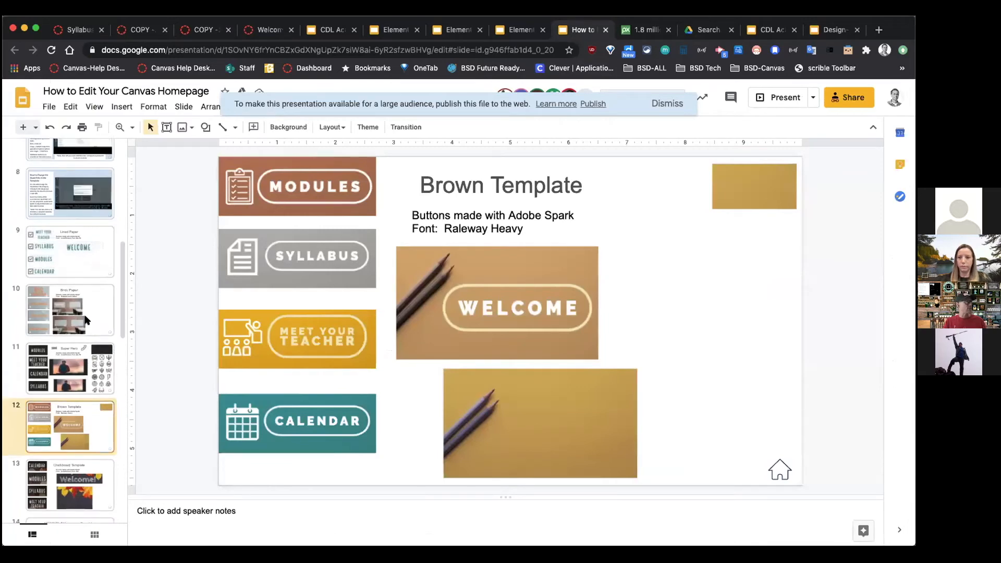
click(84, 318)
scroll(78, 358, down, 2)
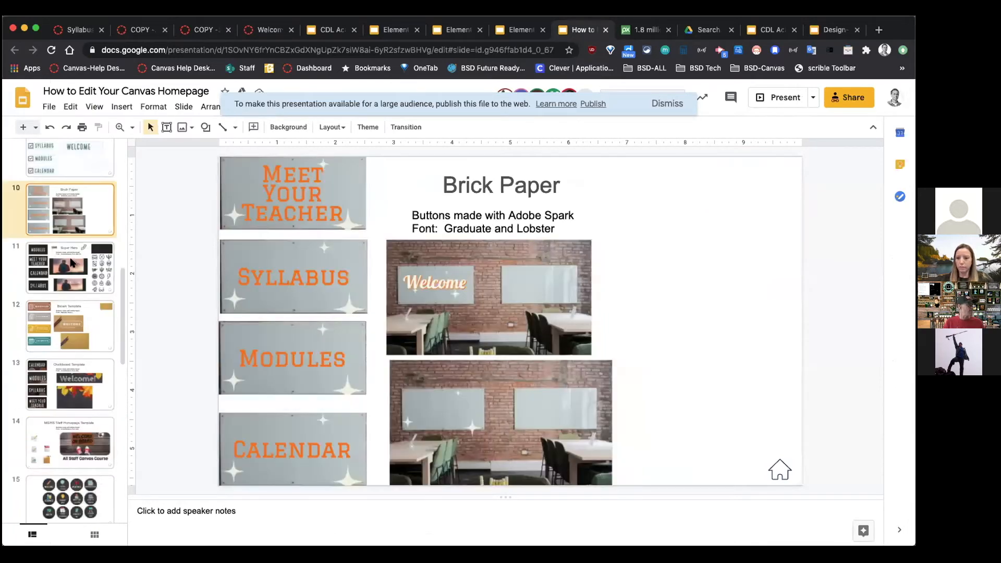
click(73, 263)
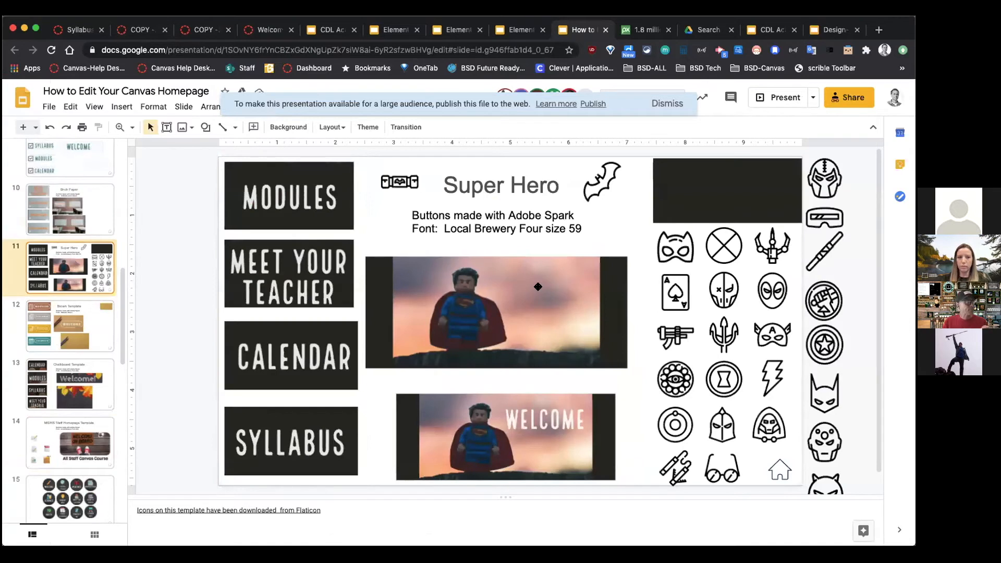
click(438, 279)
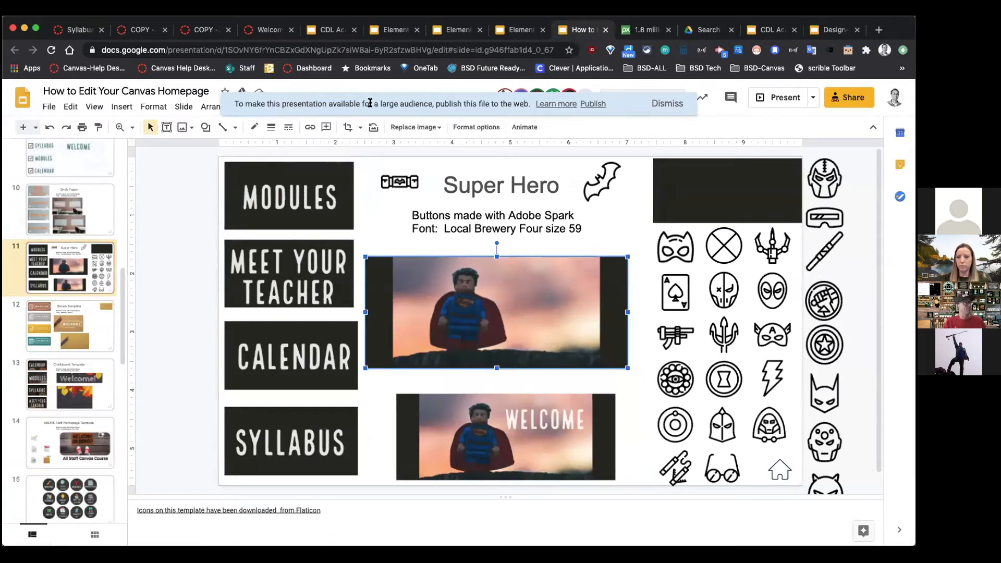
click(128, 32)
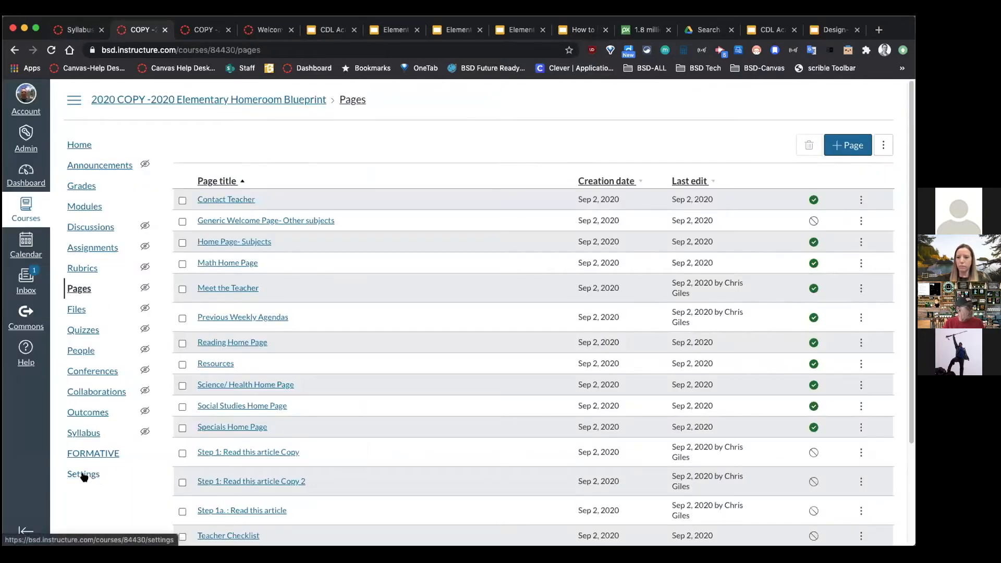
Step: Preview the Elementary Homeroom home page in Student View, noting its few nav links, then leave it
click(79, 145)
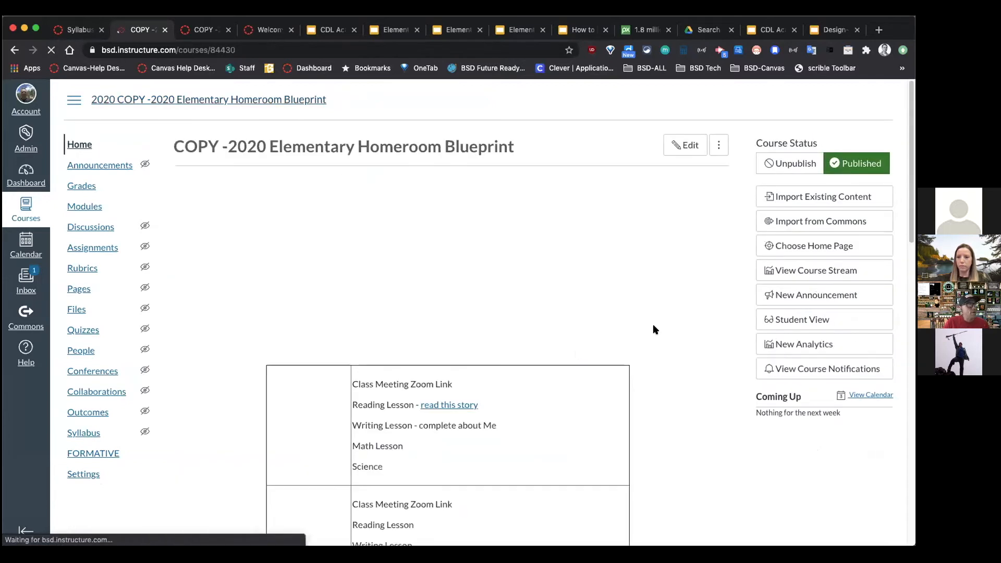
click(814, 319)
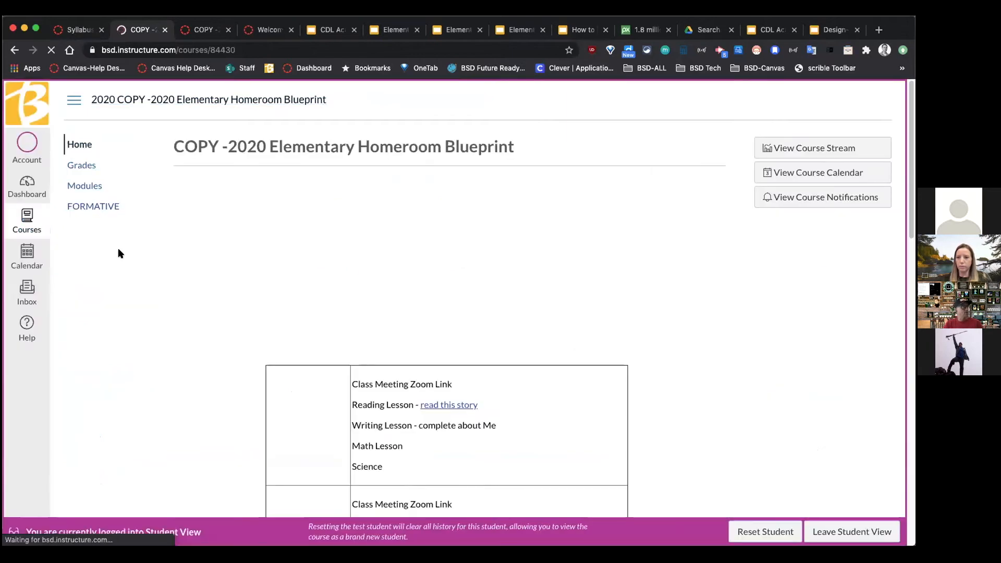
drag(112, 151, 130, 195)
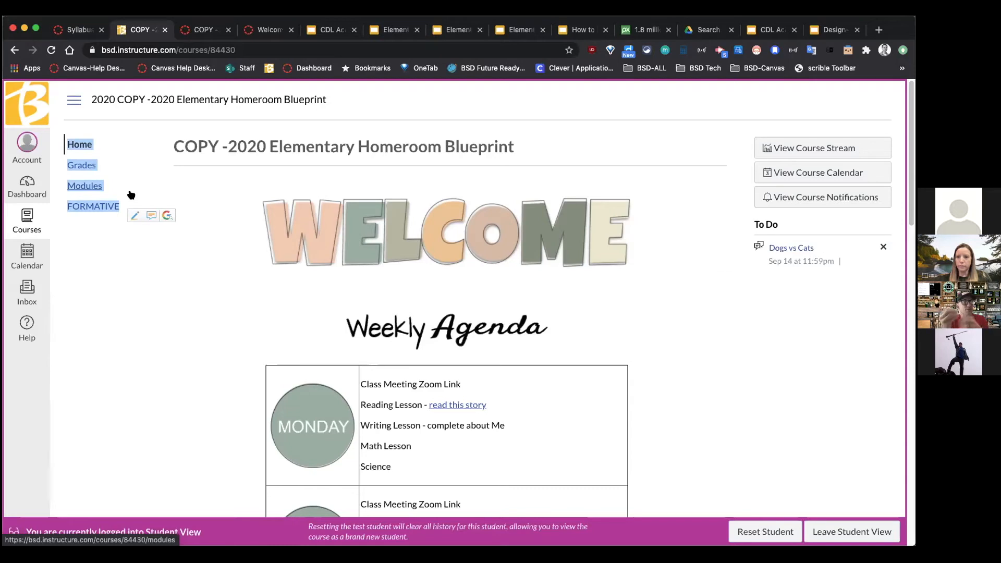
click(86, 260)
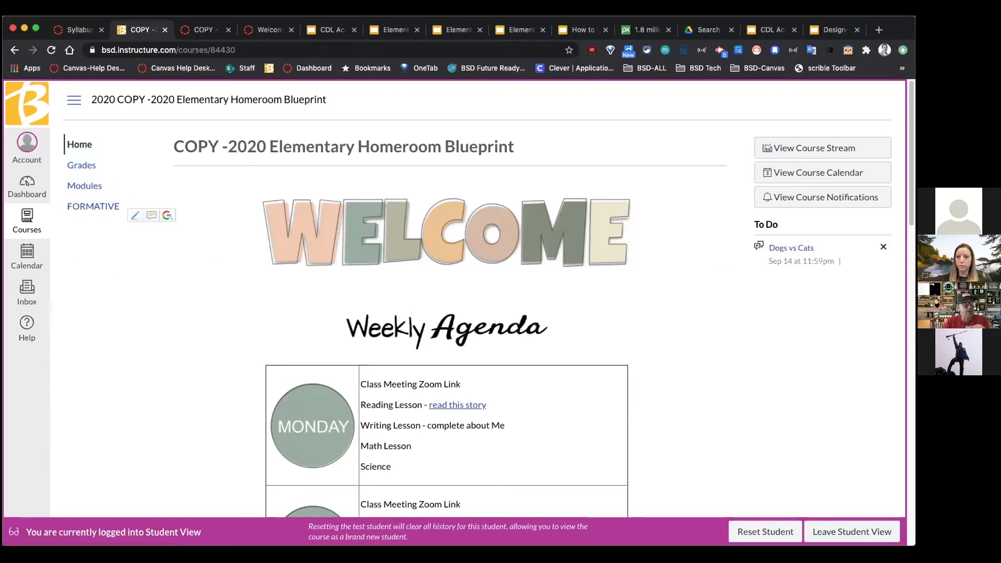
click(862, 531)
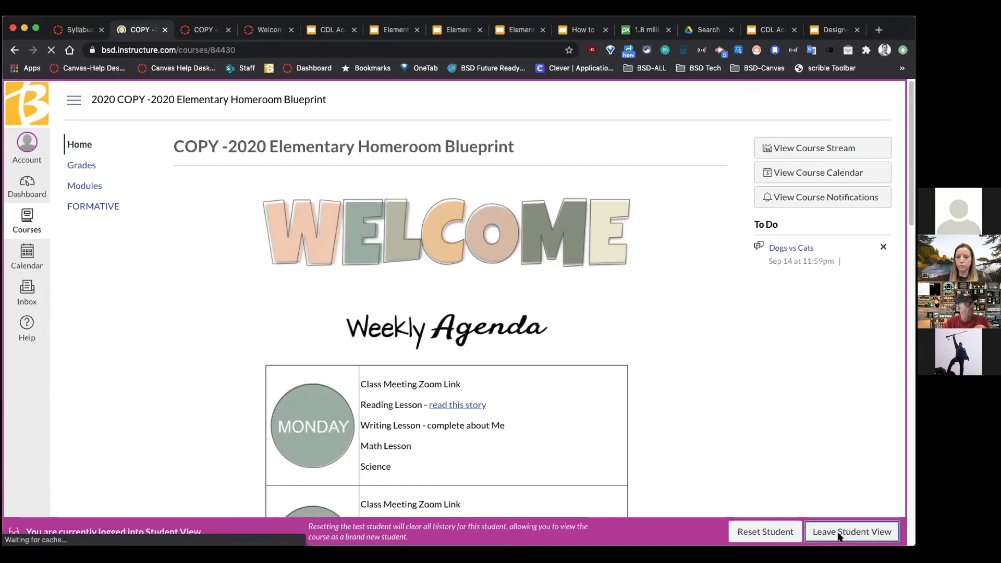
scroll(111, 446, down, 1)
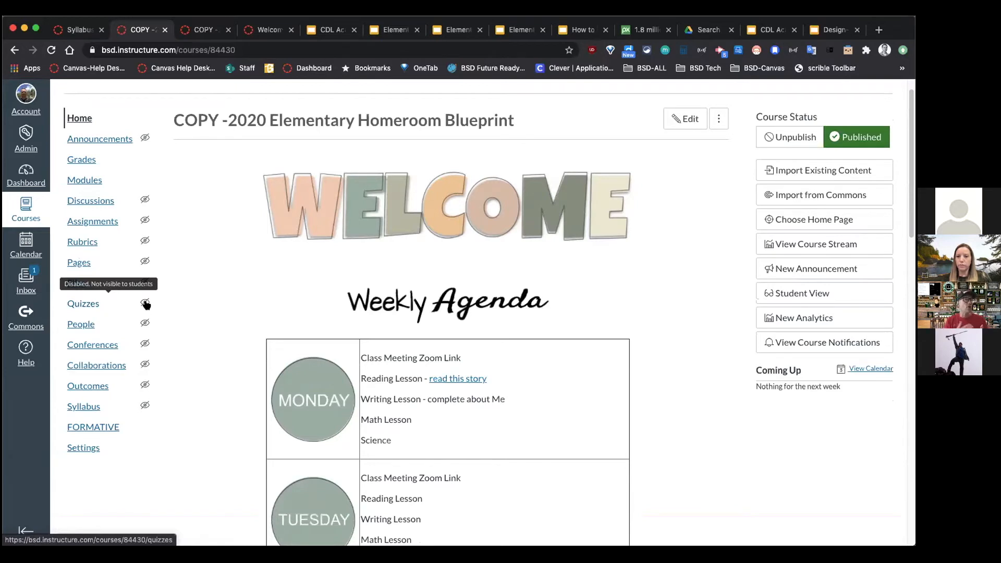
Step: Go to the course Settings' Navigation section
click(91, 181)
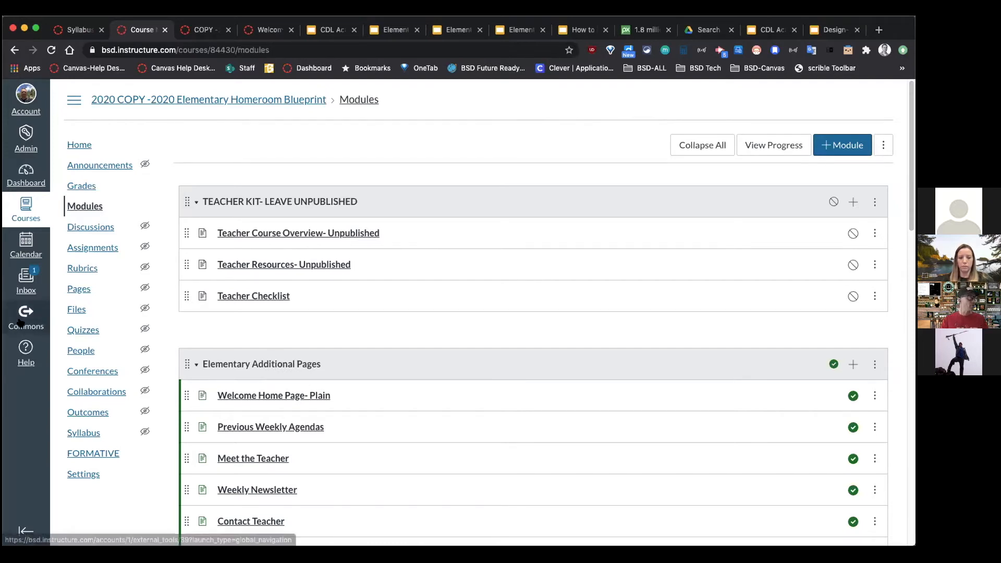
click(95, 475)
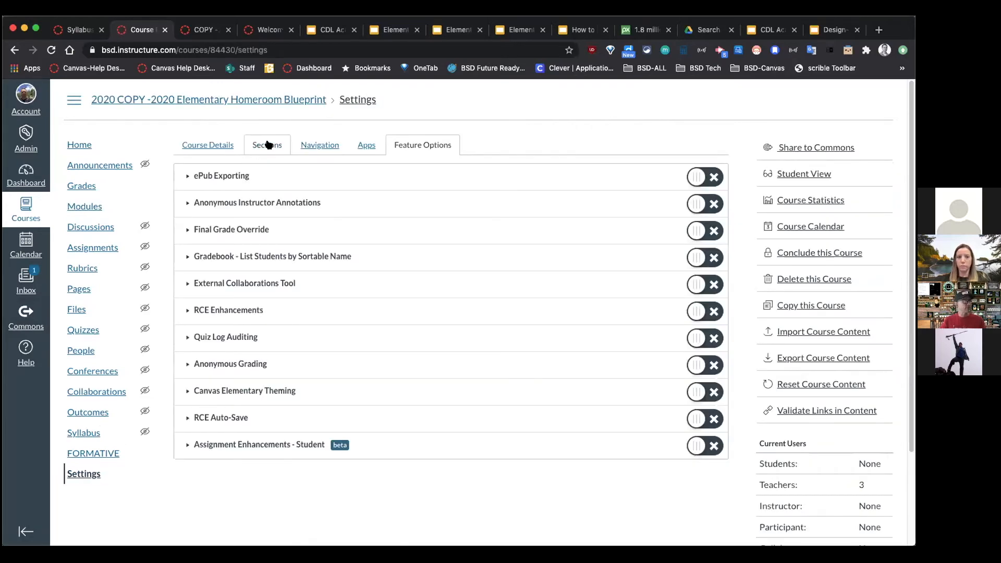
click(313, 145)
Step: Move WeVideo into the enabled navigation list after FORMATIVE and save
scroll(480, 504, down, 5)
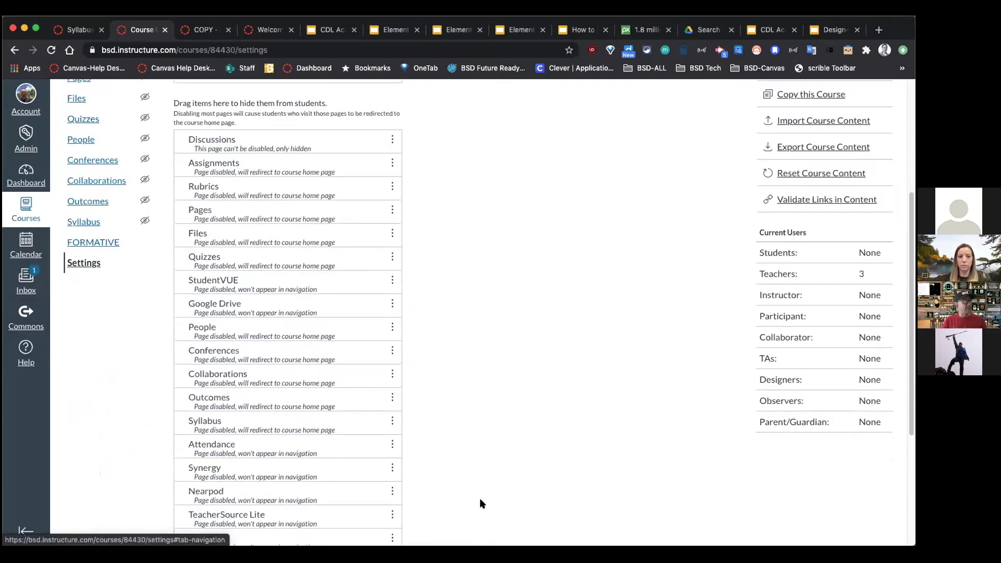
scroll(480, 504, down, 1)
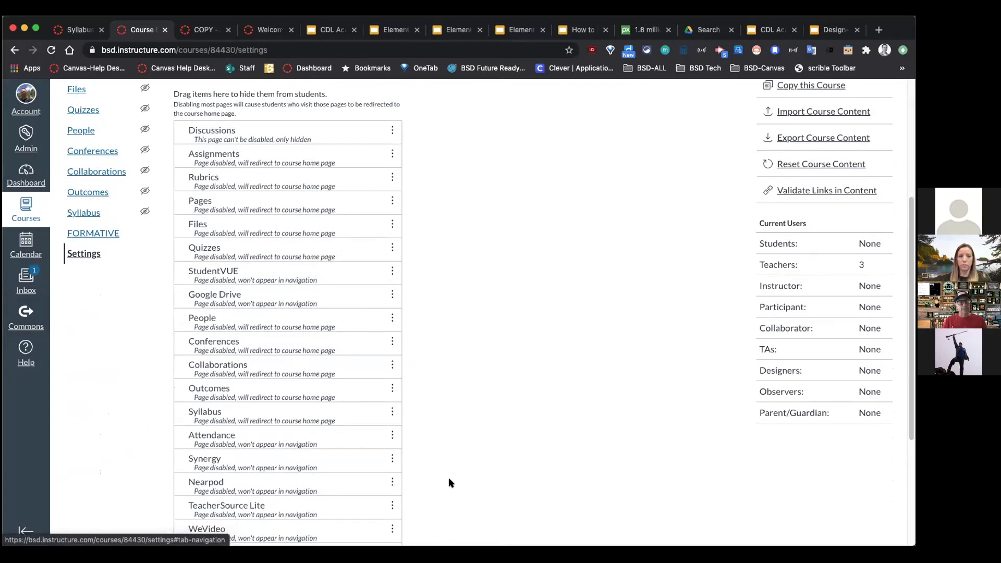
scroll(423, 466, down, 2)
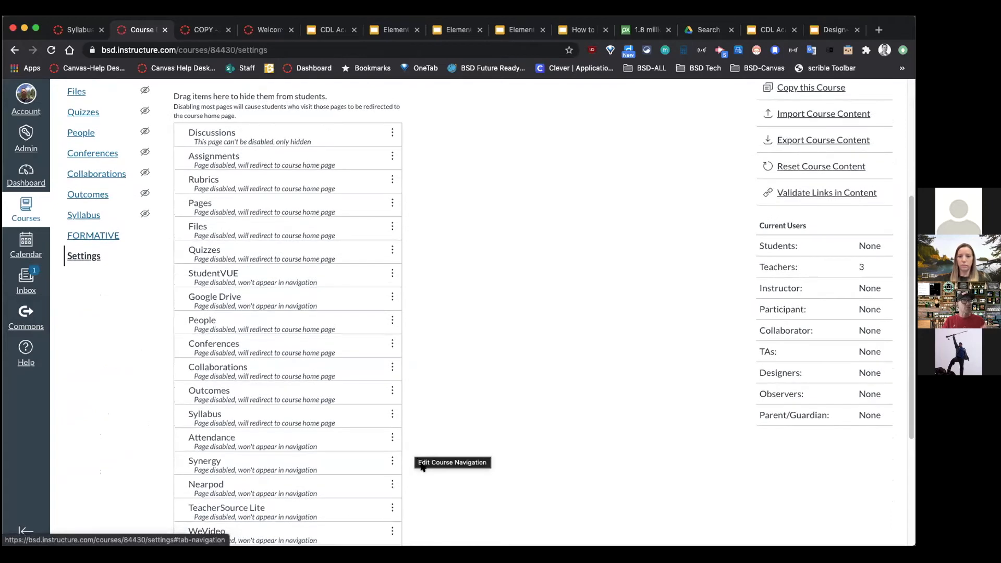
scroll(305, 500, down, 4)
drag(241, 479, 239, 311)
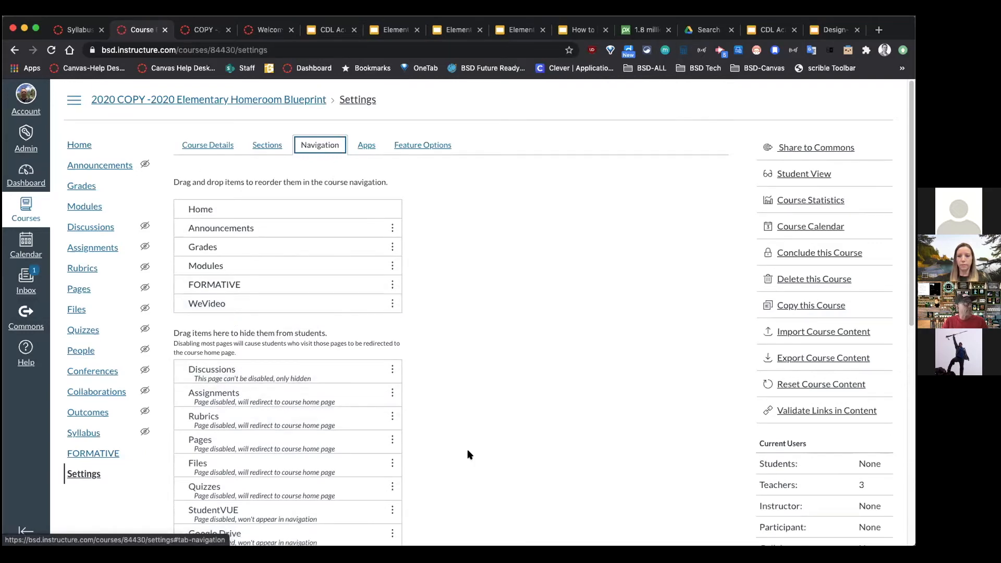
scroll(467, 455, down, 10)
click(177, 509)
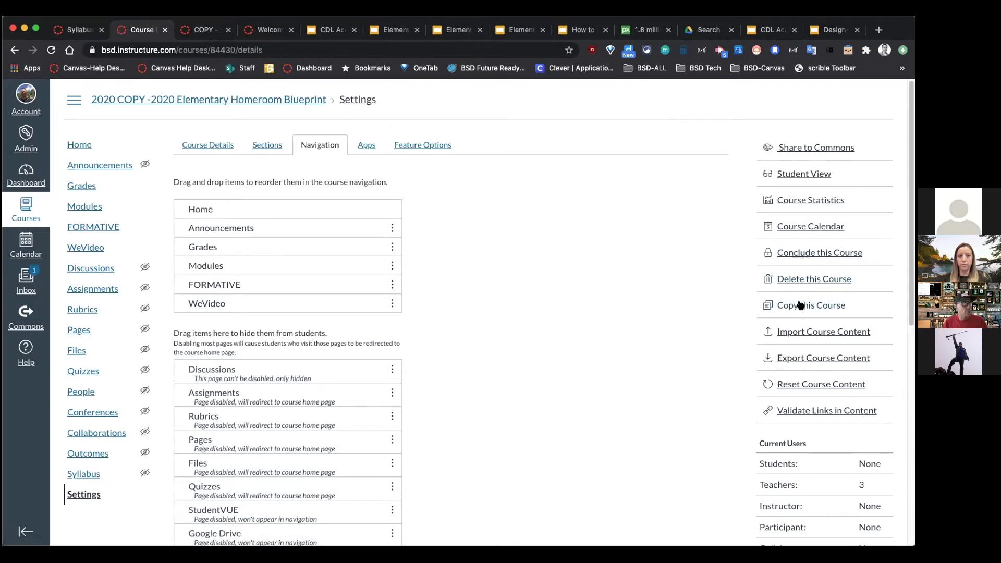
click(794, 176)
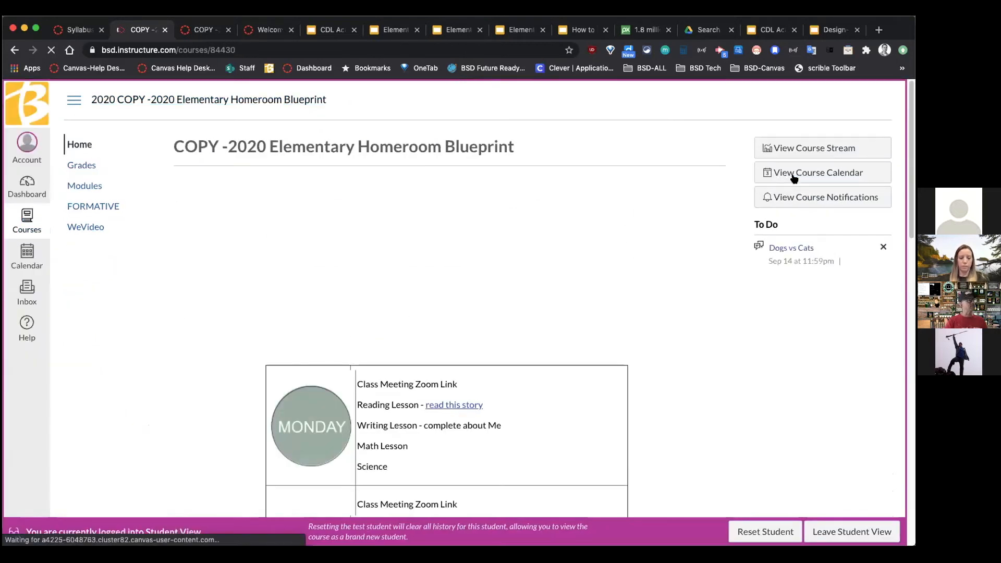
Step: As a student, open WeVideo and cancel its authorization, then leave Student View and return Home
click(80, 228)
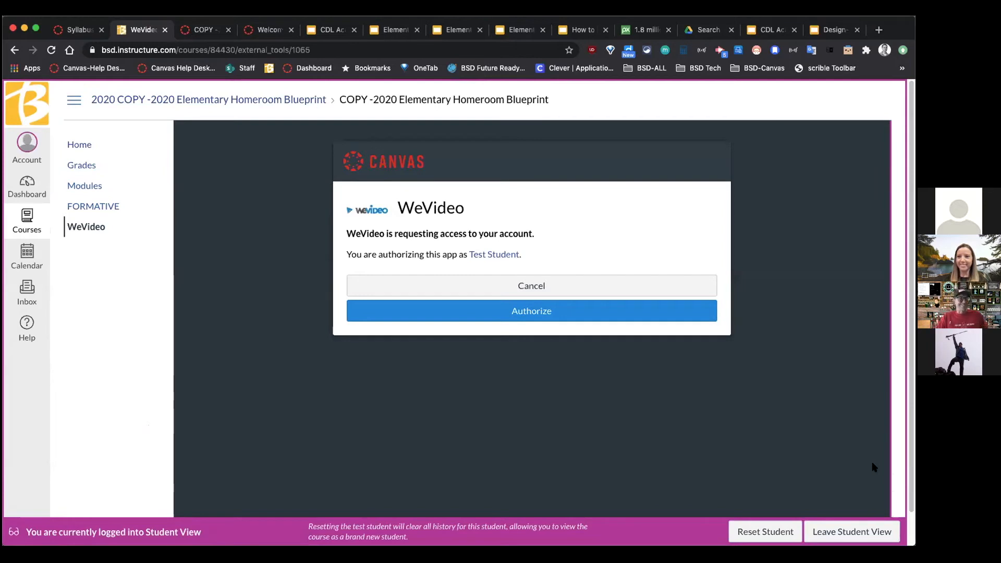
click(543, 285)
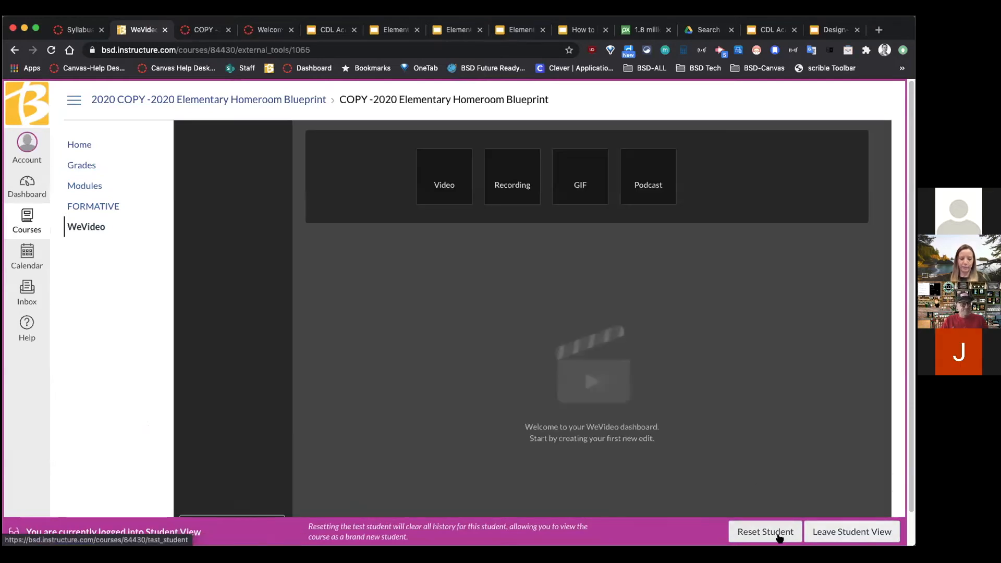
click(831, 533)
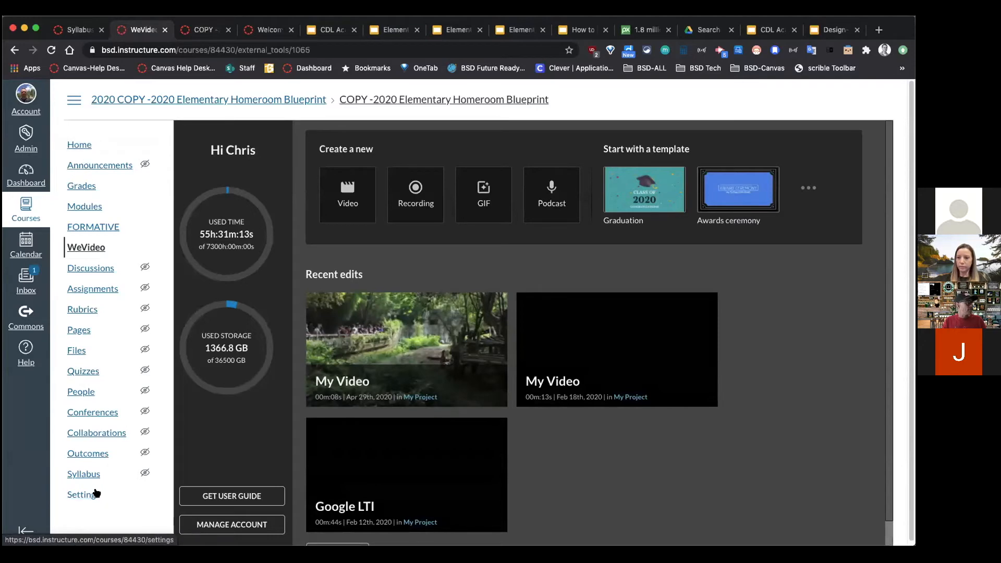
click(79, 144)
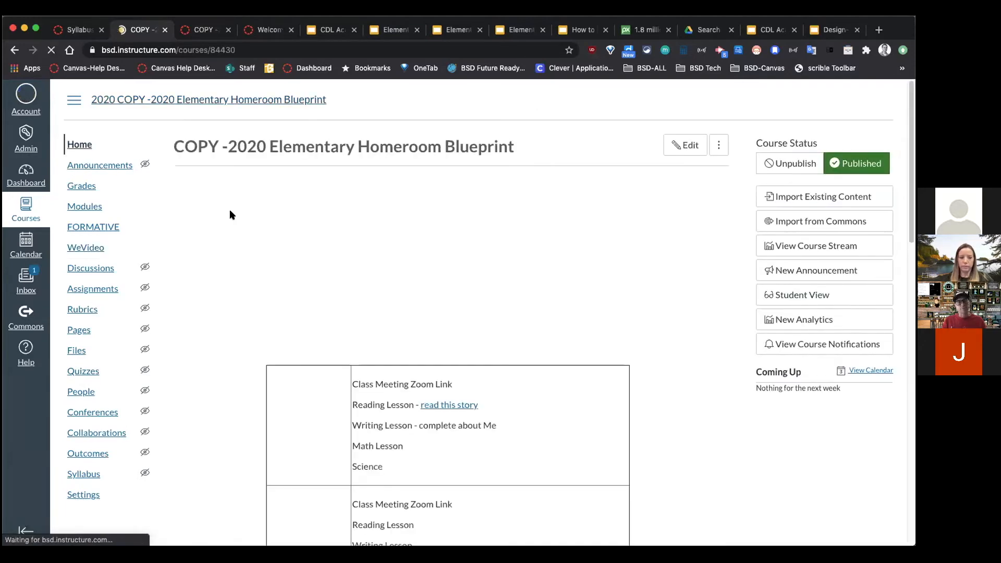
Step: Close the Choose Home Page dialog unchanged and view the course Modules as a student
click(811, 252)
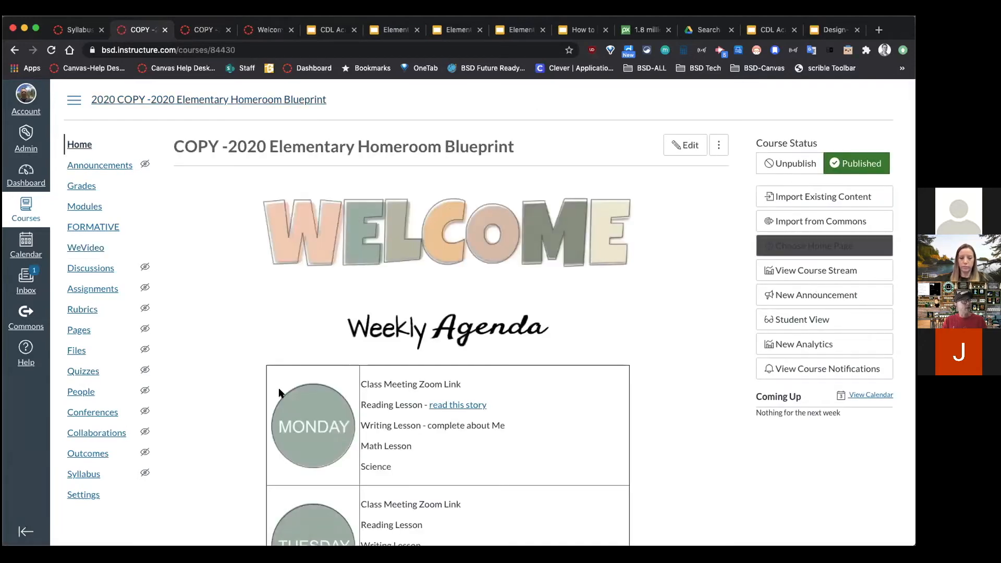
click(504, 398)
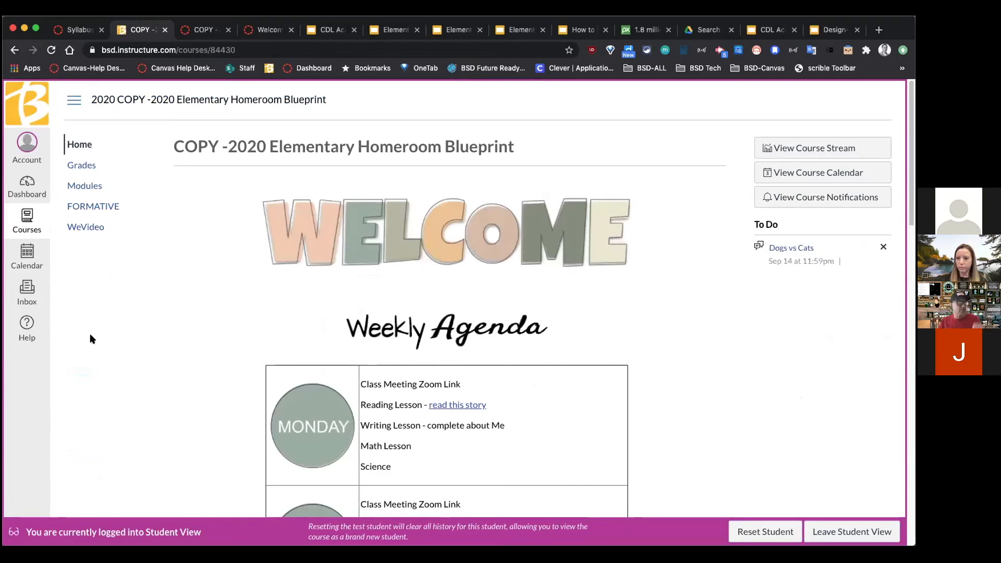
click(94, 186)
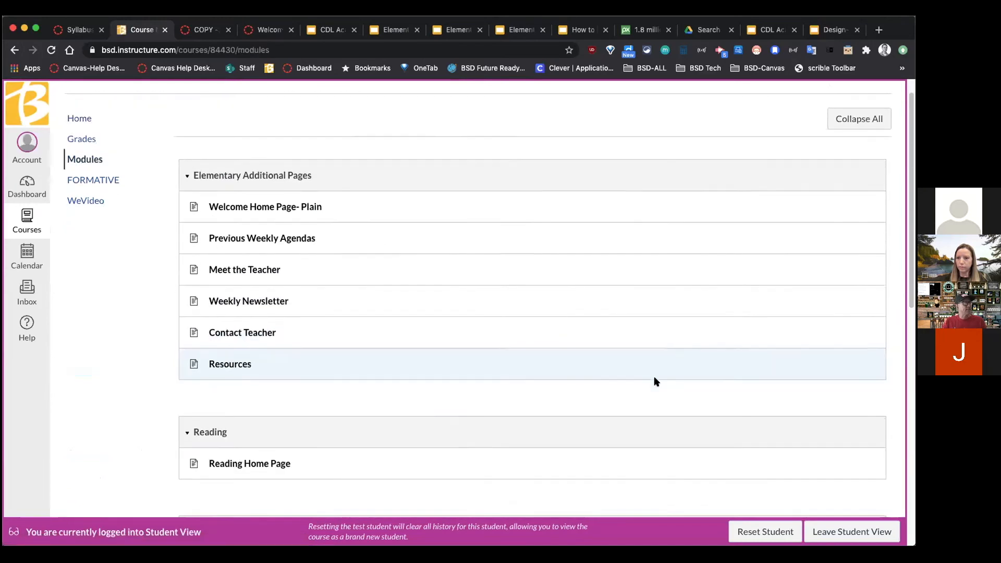
scroll(654, 386, down, 2)
Step: View the student calendar, then leave Student View back to the September 2020 calendar
click(25, 258)
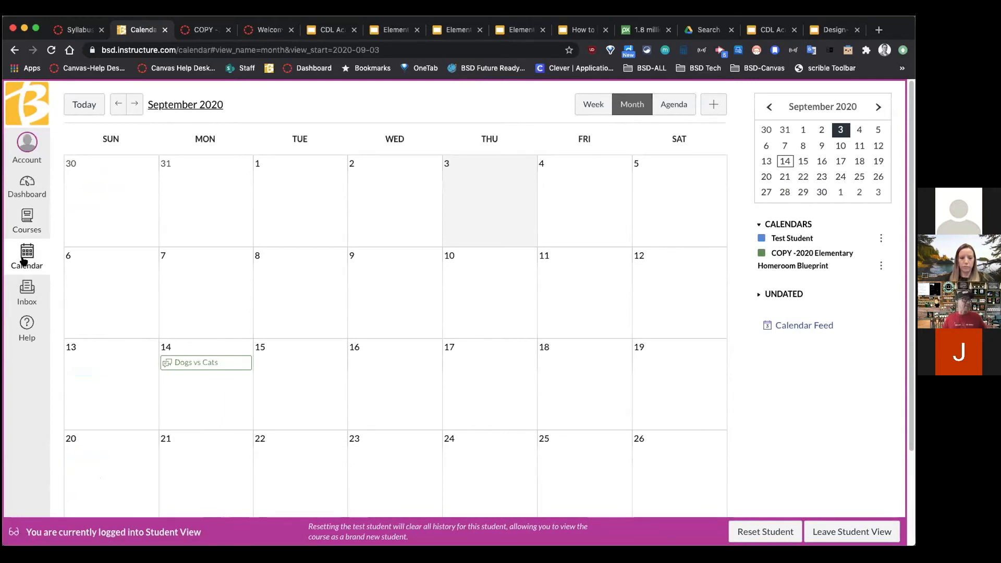
click(855, 532)
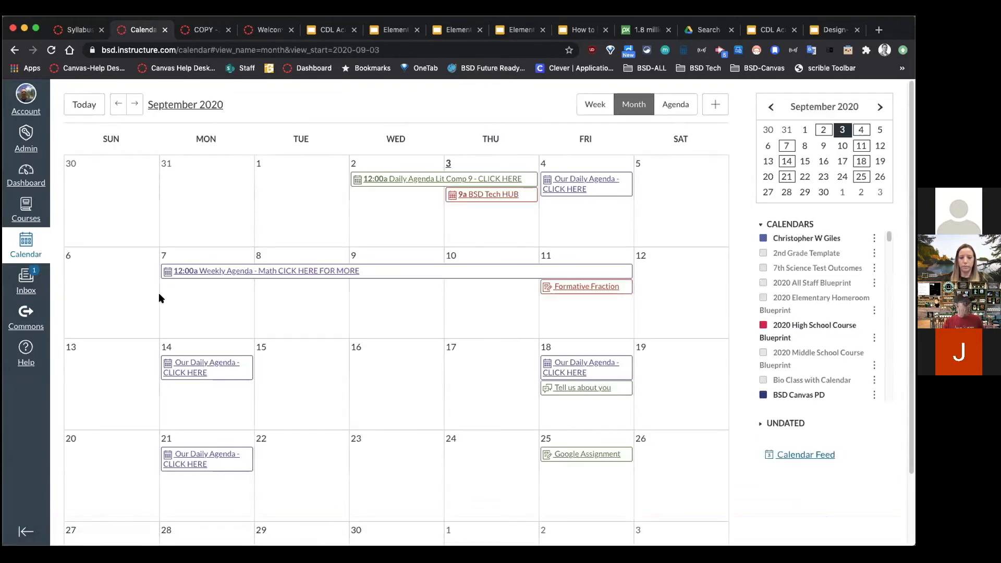
click(15, 50)
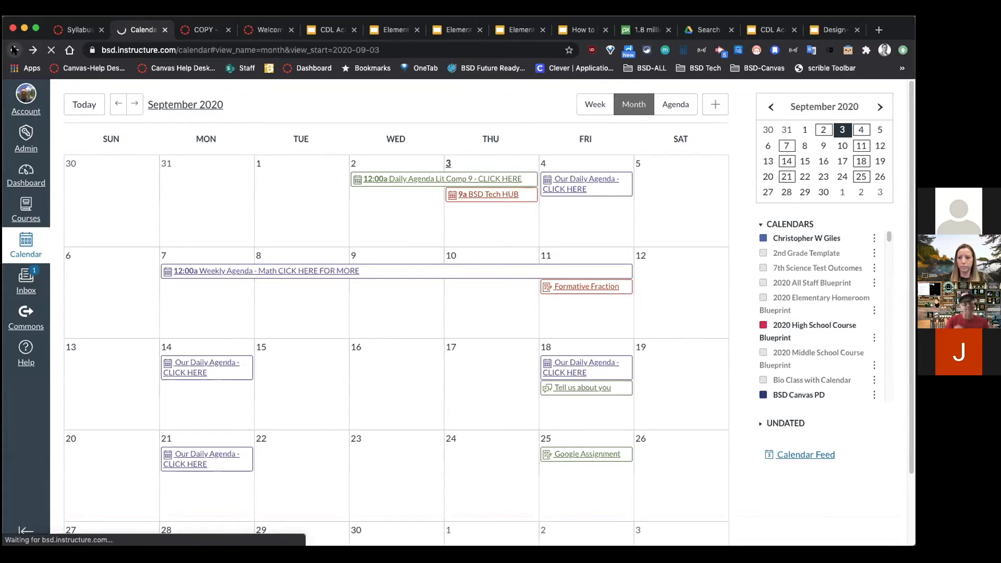
Step: Switch to the High School Course Blueprint, scroll through its Modules list, then return Home
click(182, 30)
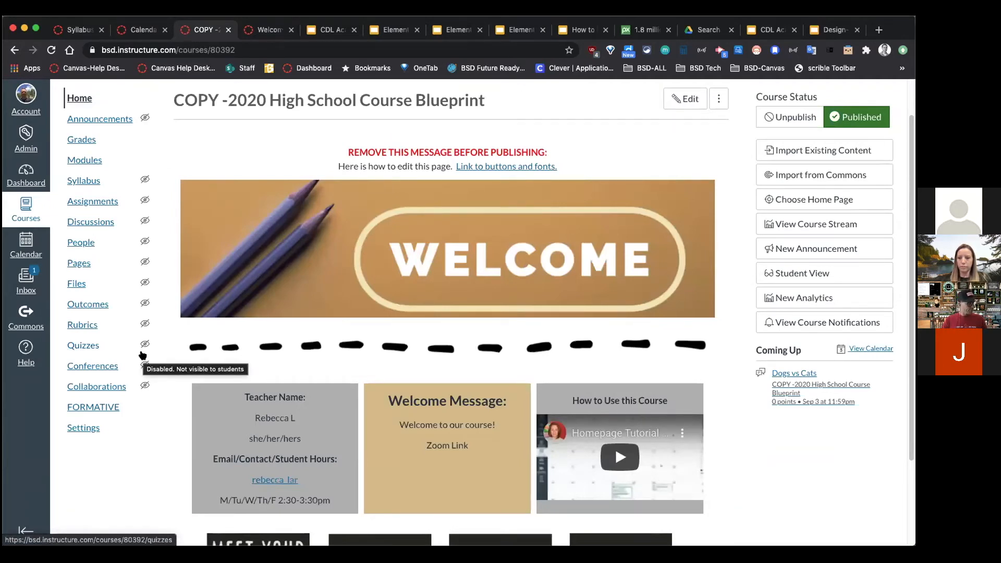
click(93, 161)
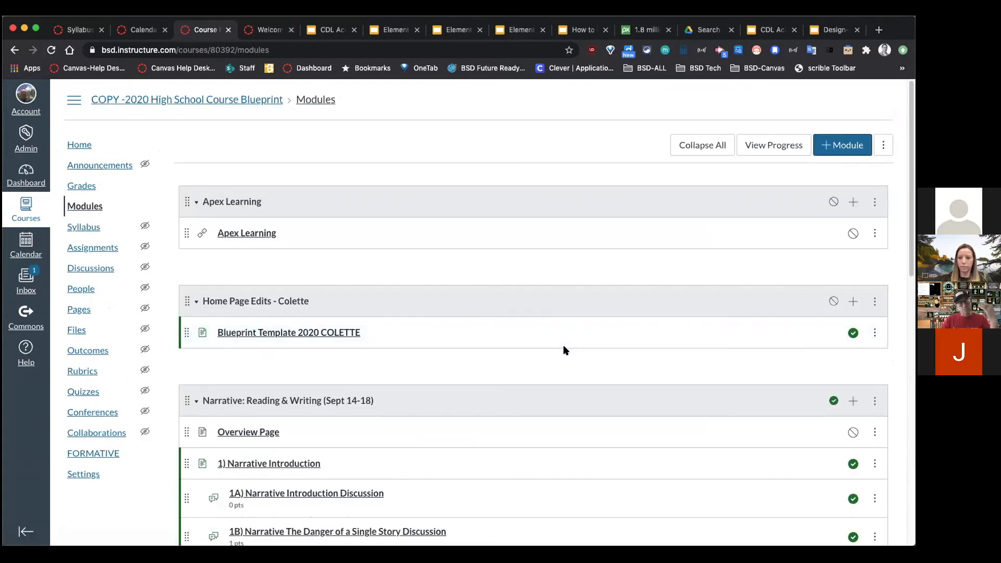
scroll(559, 408, down, 3)
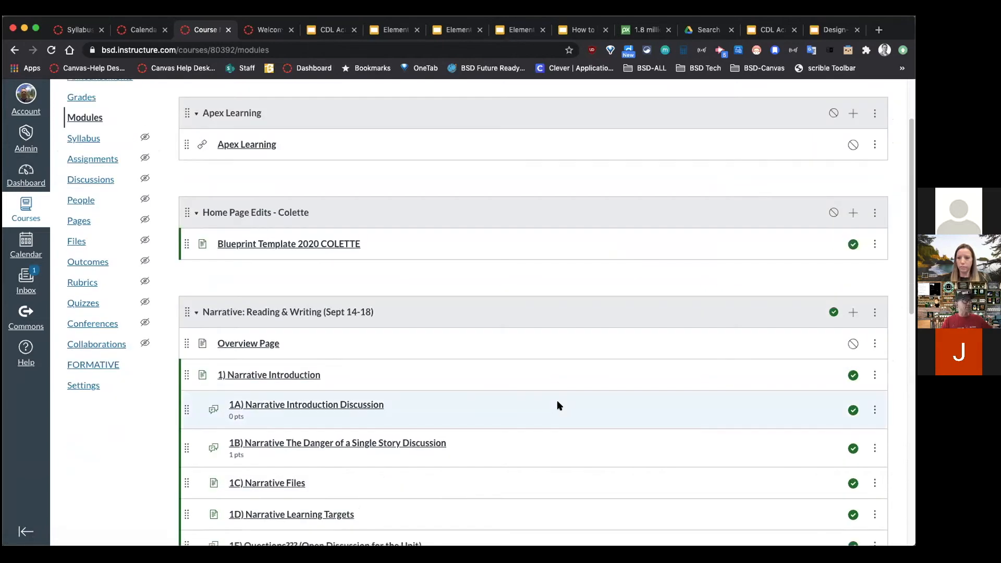
scroll(559, 406, down, 2)
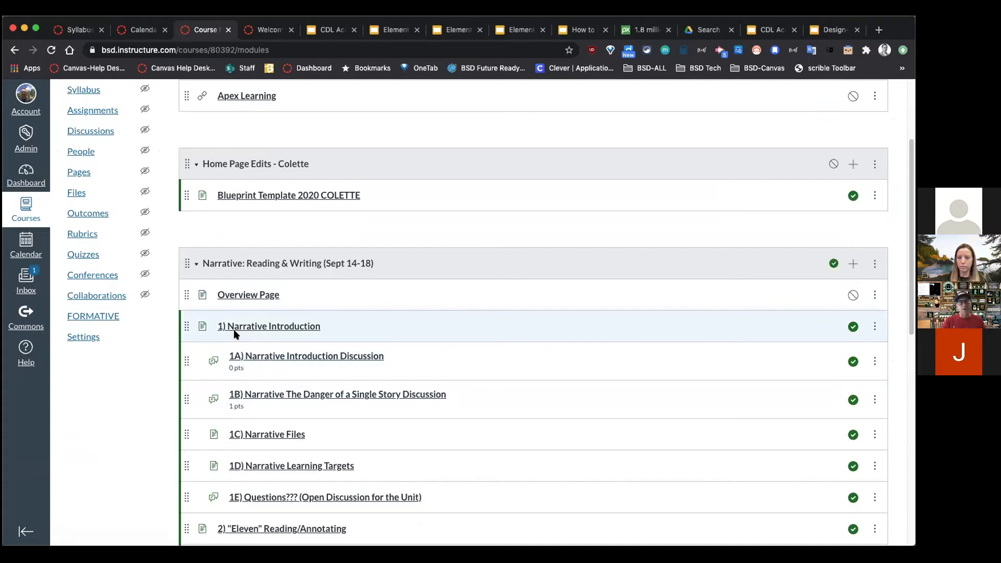
scroll(125, 315, up, 5)
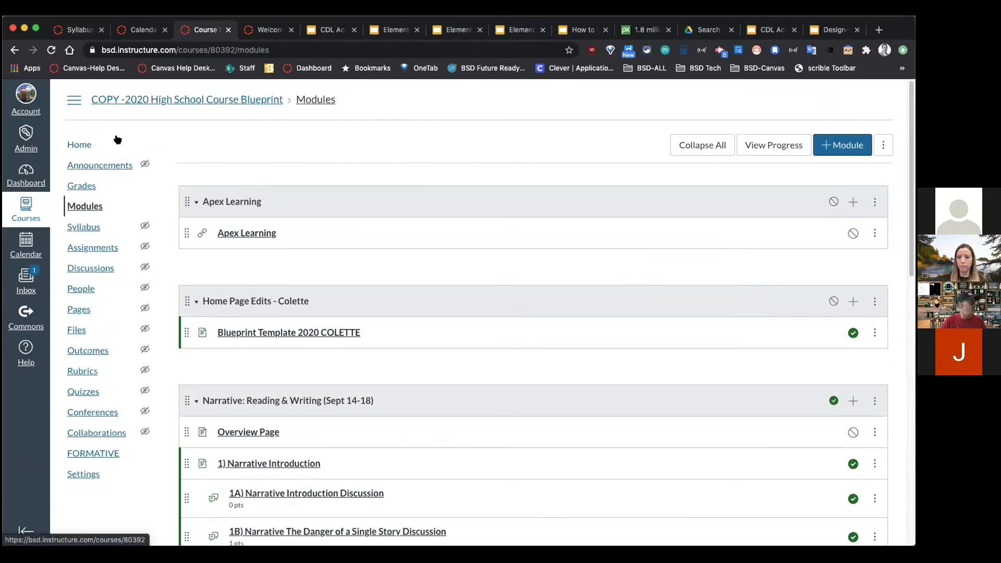
click(89, 147)
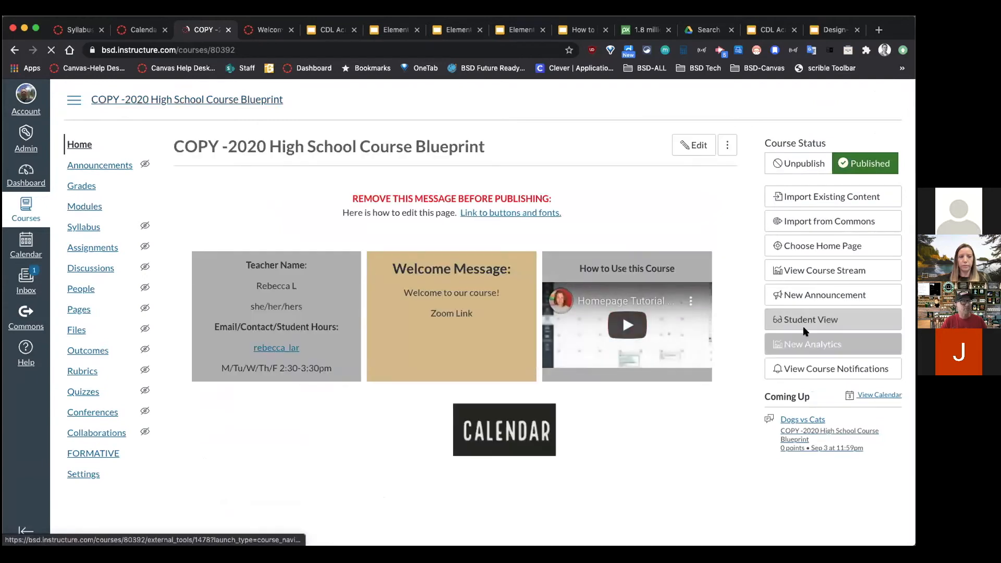
Step: In Student View, open the 1C) Narrative Files page from Modules, then leave Student View
click(806, 320)
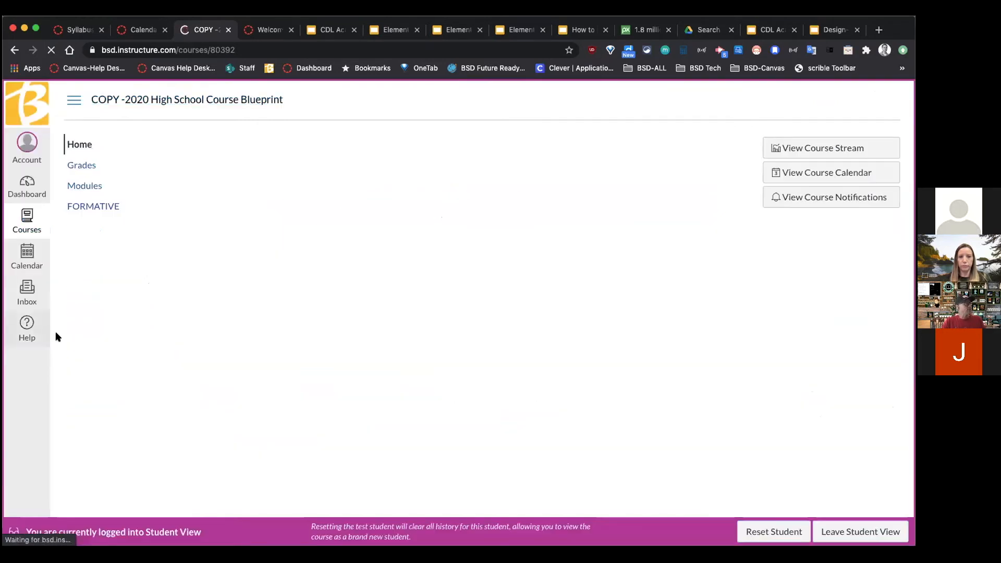
click(89, 187)
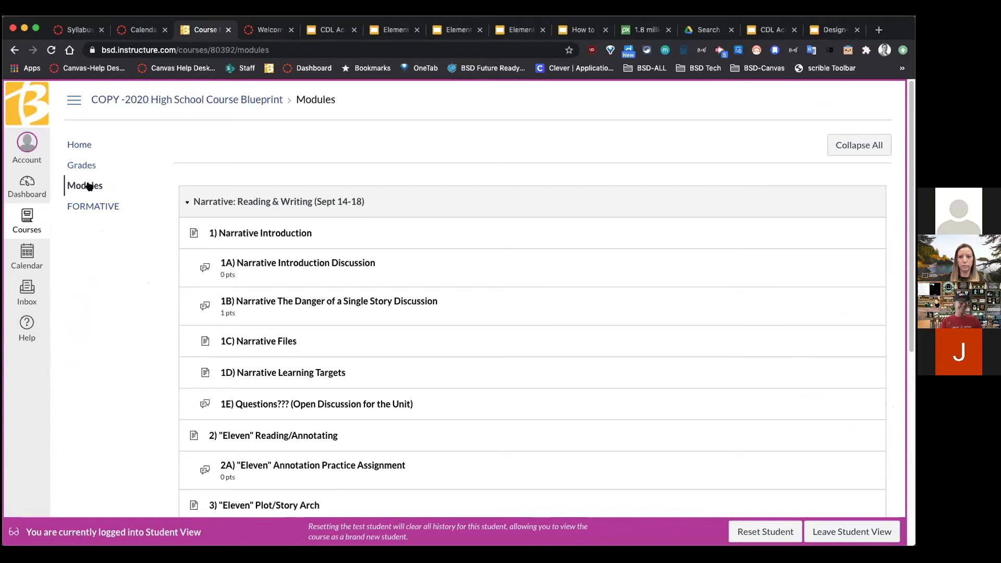
scroll(489, 316, down, 3)
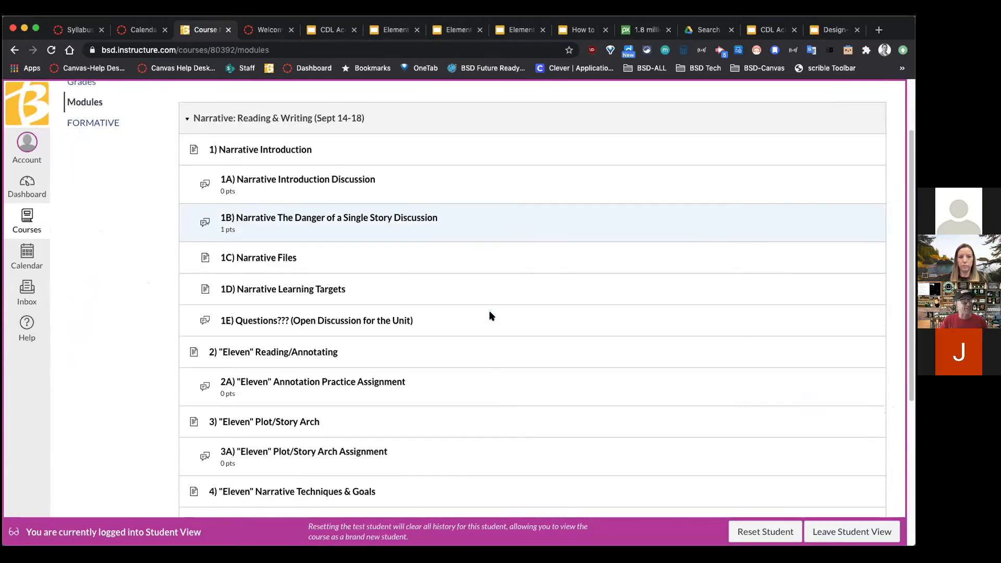
scroll(485, 316, up, 1)
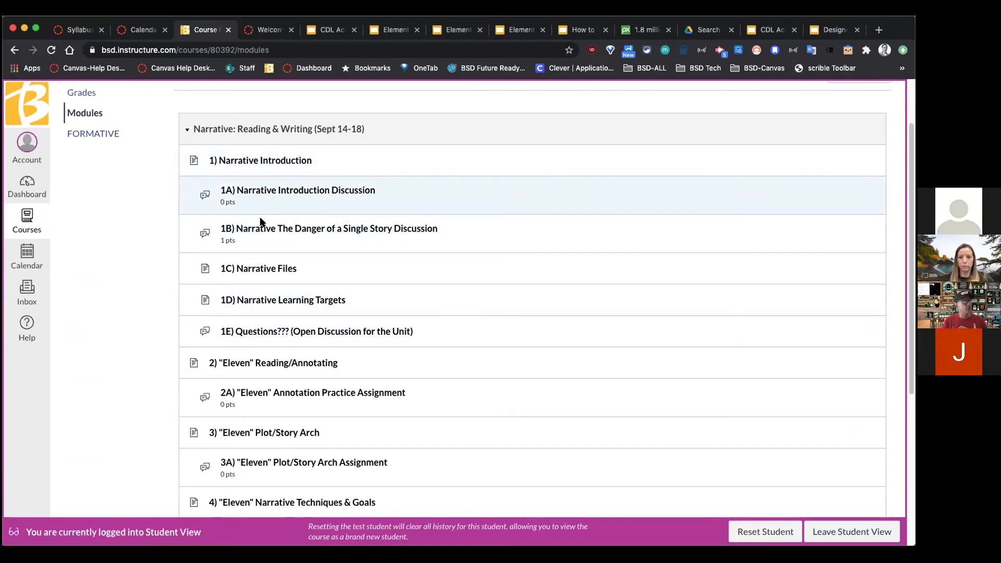
click(248, 269)
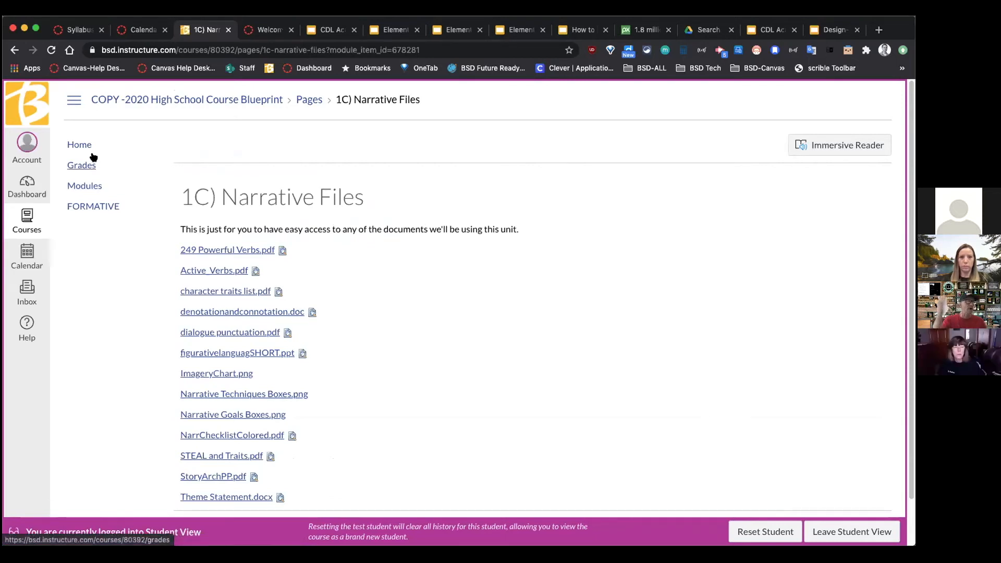
click(834, 537)
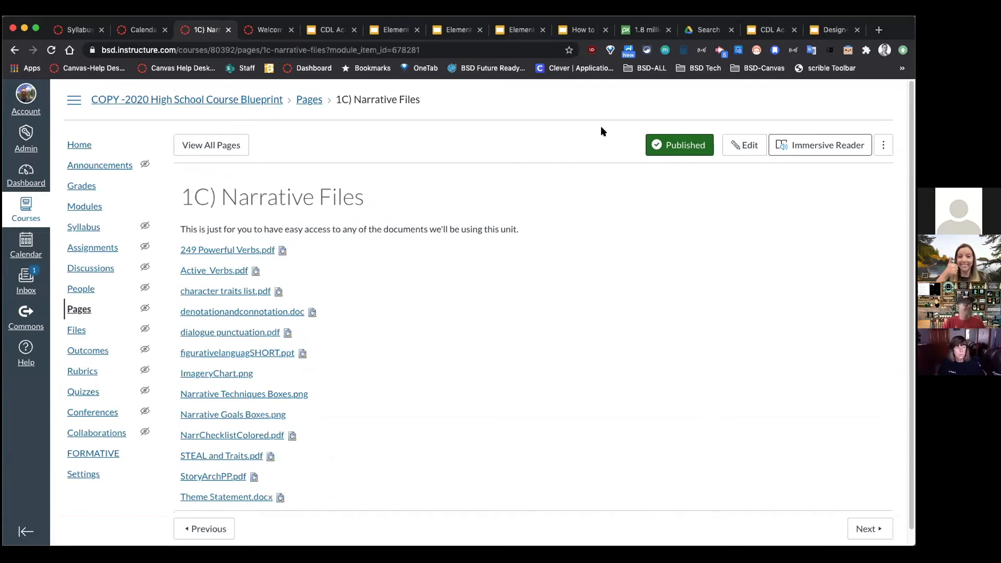
click(258, 31)
Step: Save the Welcome Home Page- Plain edits and bring up the Pixabay site
scroll(725, 453, down, 1)
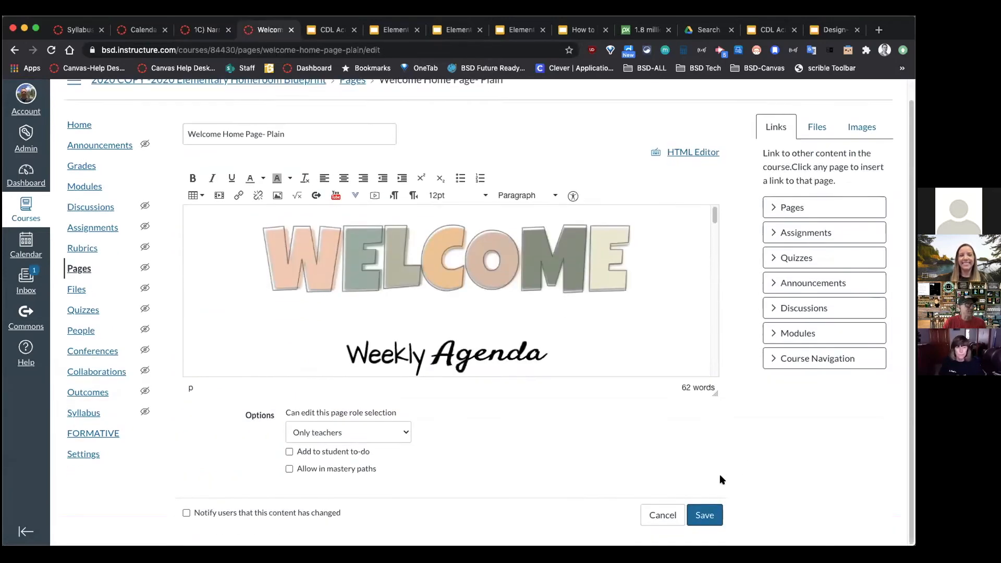
click(705, 514)
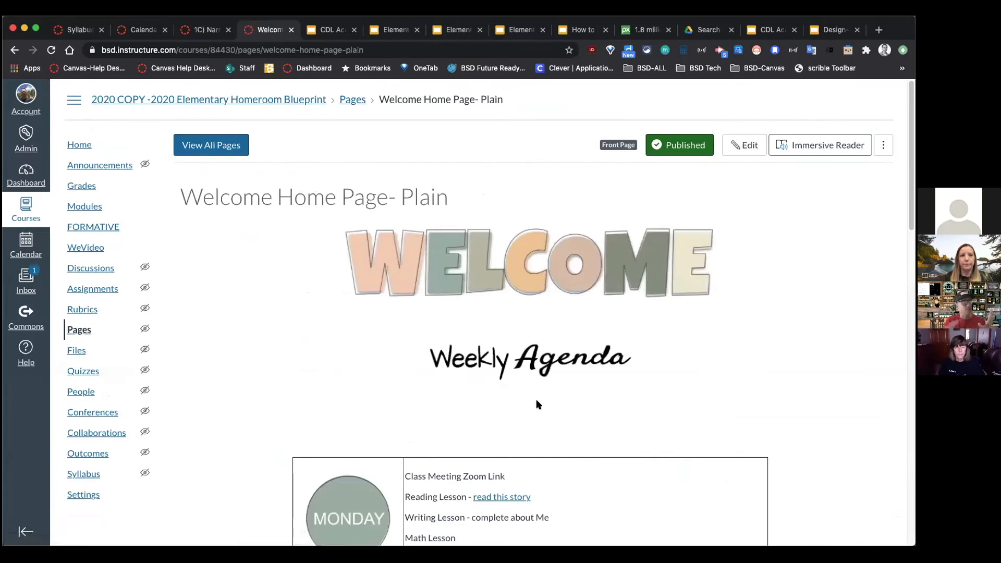
click(651, 32)
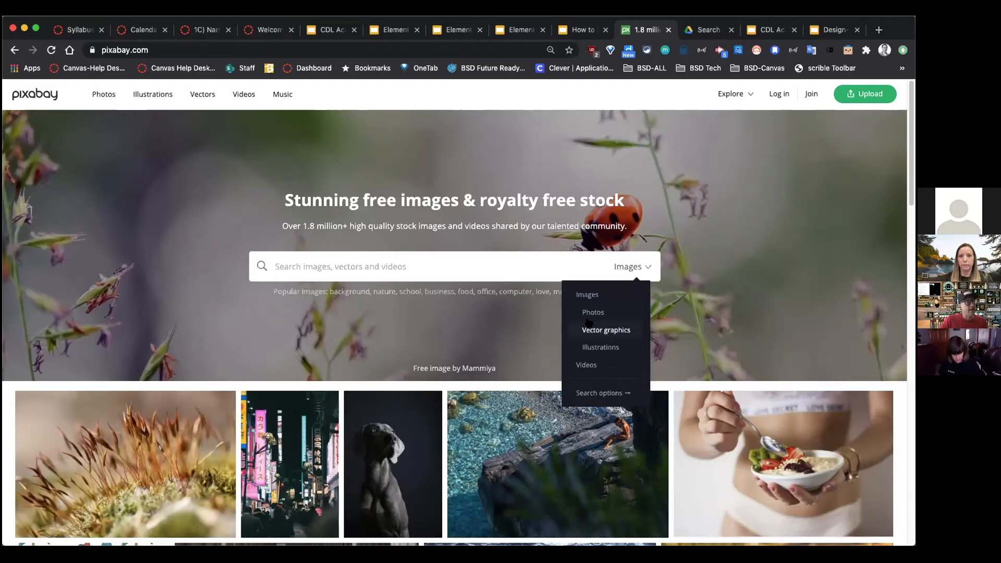
Step: Search Pixabay for 'car' and switch the results from vector graphics to videos
click(600, 333)
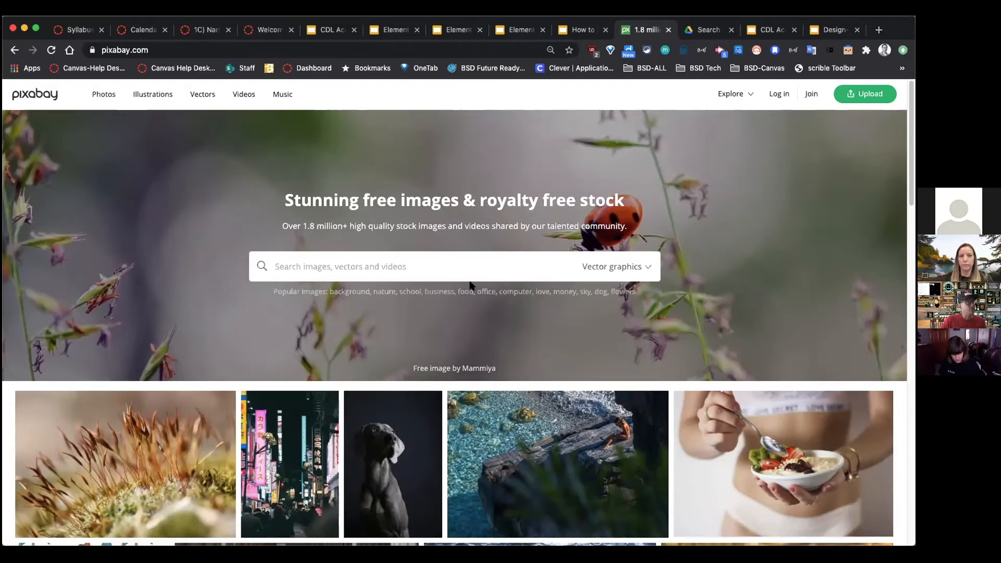
text(cr)
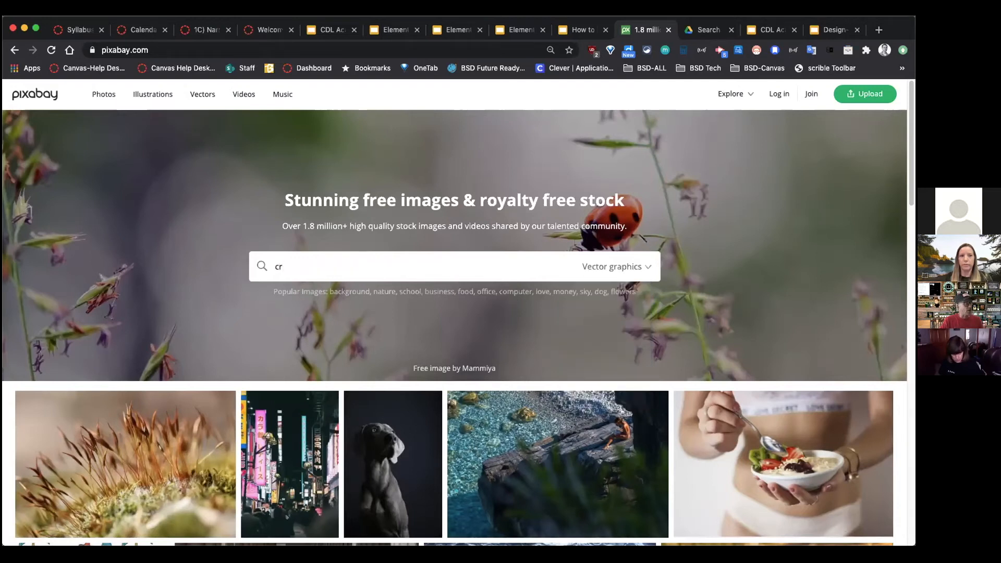
key(Return)
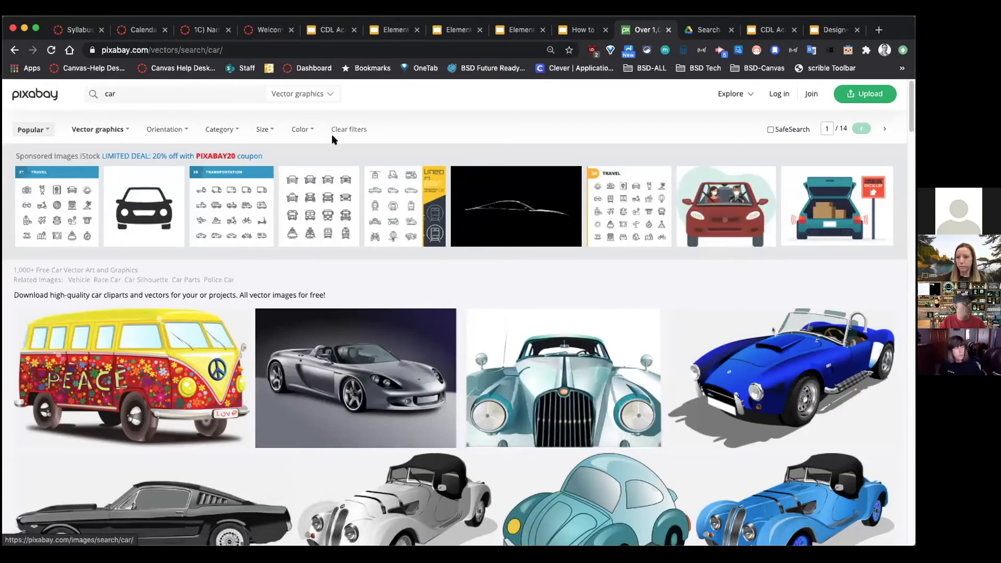
click(325, 94)
click(269, 190)
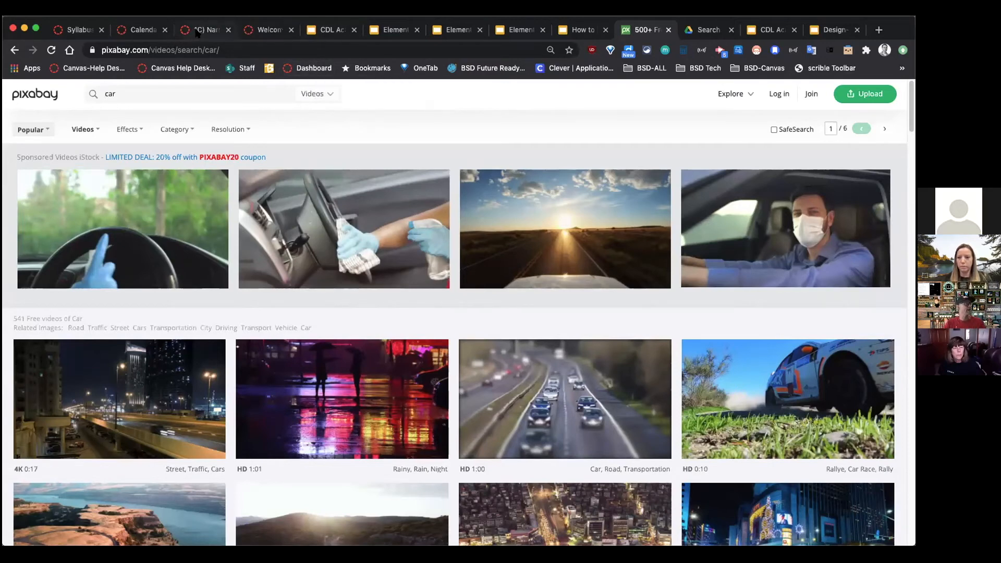
click(269, 30)
Step: Edit the Welcome Home Page- Plain and delete the old Meet the Teacher image
scroll(641, 329, down, 10)
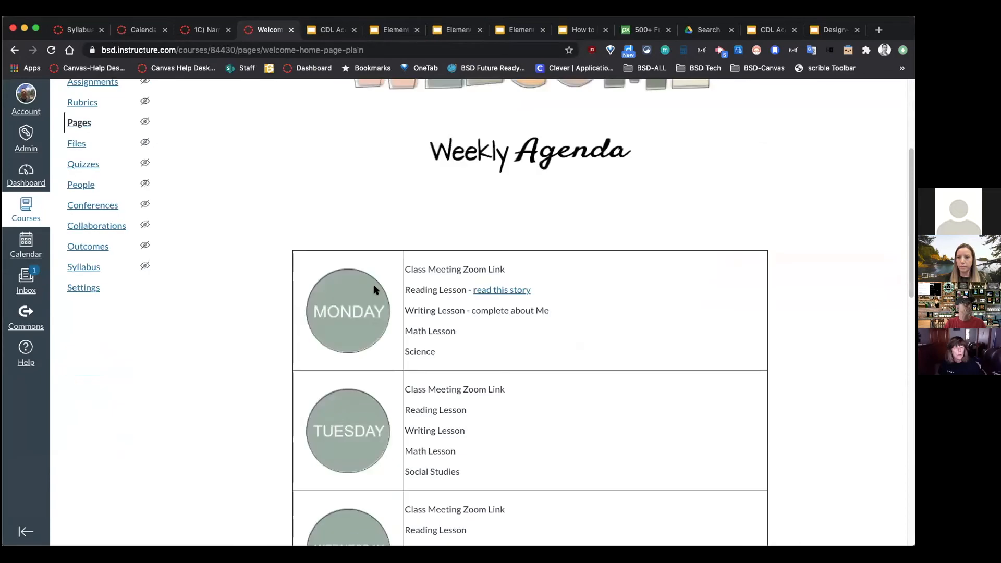
scroll(642, 329, down, 8)
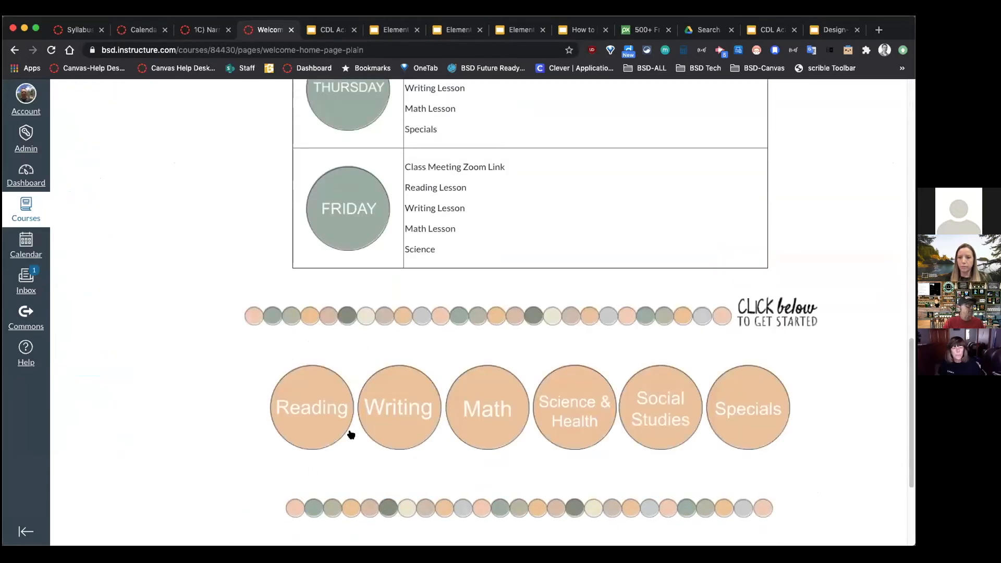
scroll(351, 470, down, 4)
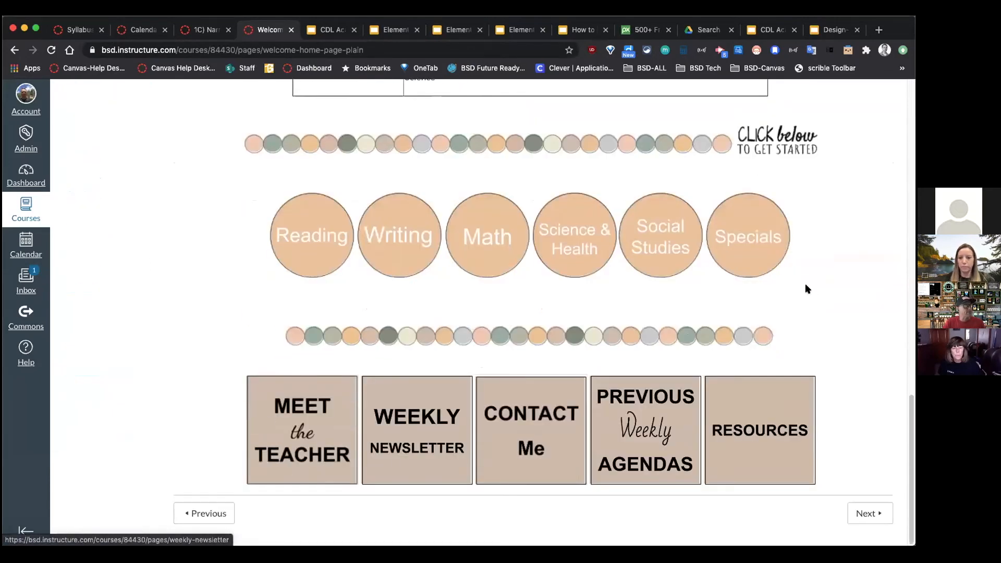
scroll(809, 258, up, 20)
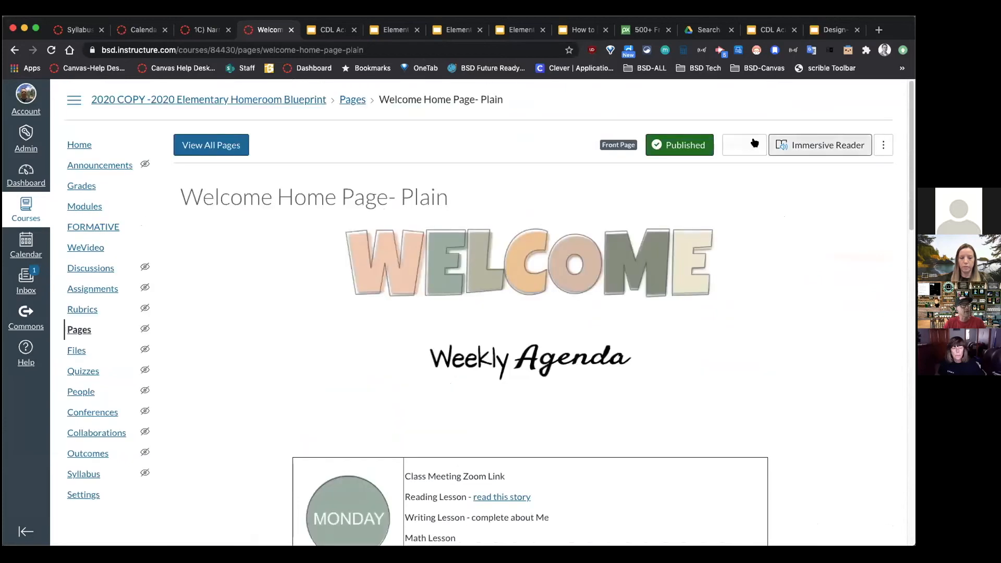
click(760, 143)
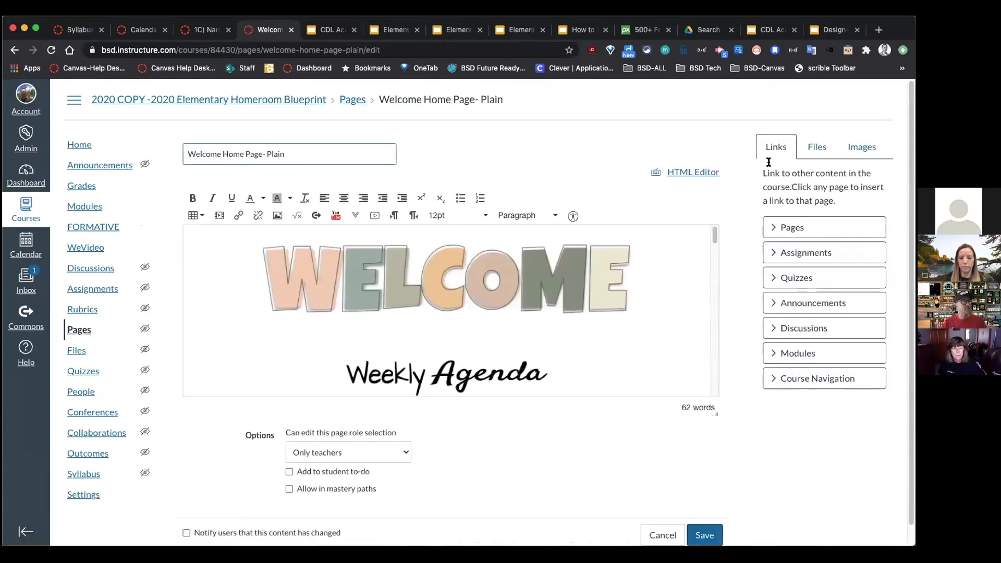
drag(713, 234, 711, 375)
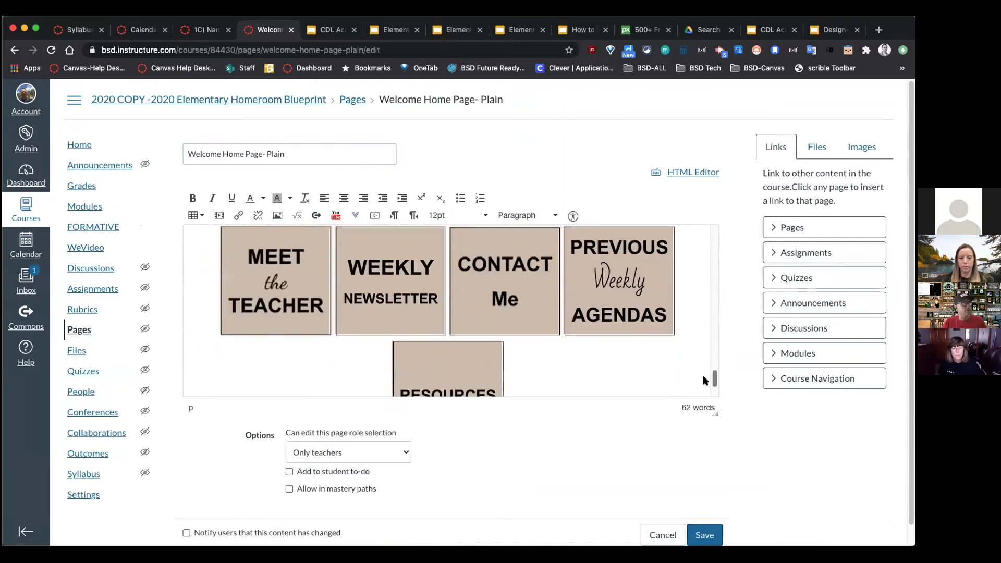
click(311, 317)
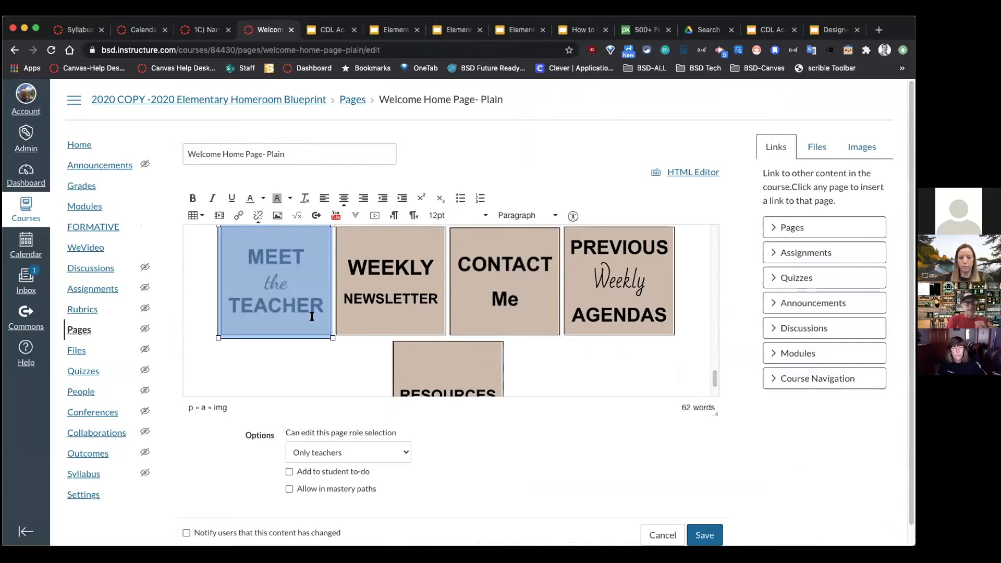
key(BackSpace)
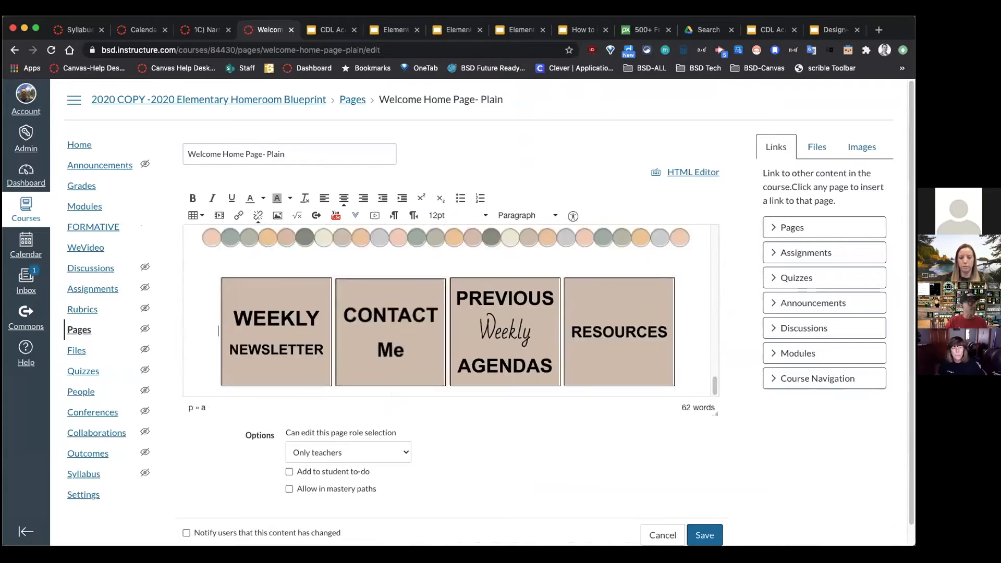
Step: Embed the meet teacher-1.png image from the course images in its place
click(872, 148)
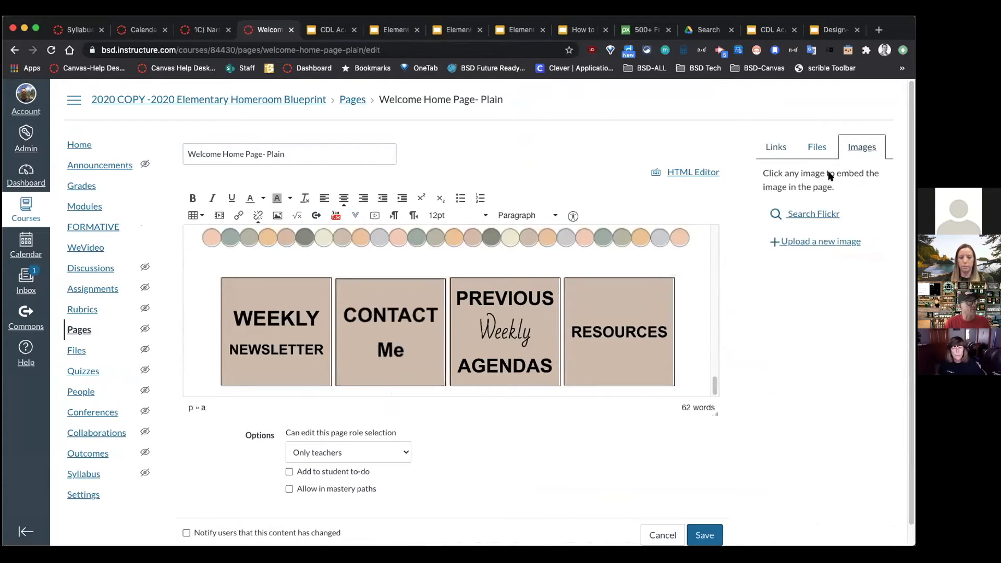
click(818, 240)
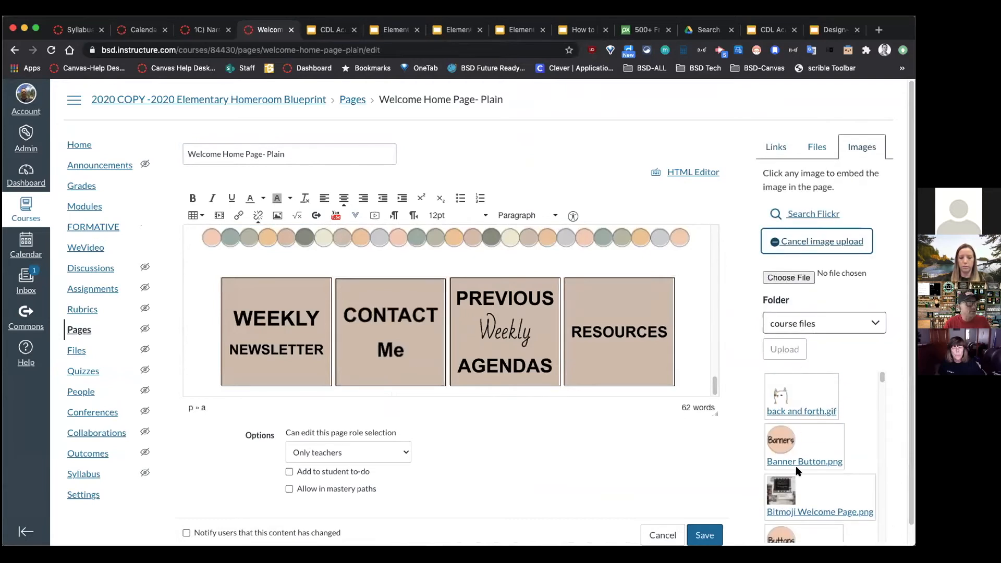
scroll(803, 411, down, 2)
scroll(806, 427, down, 6)
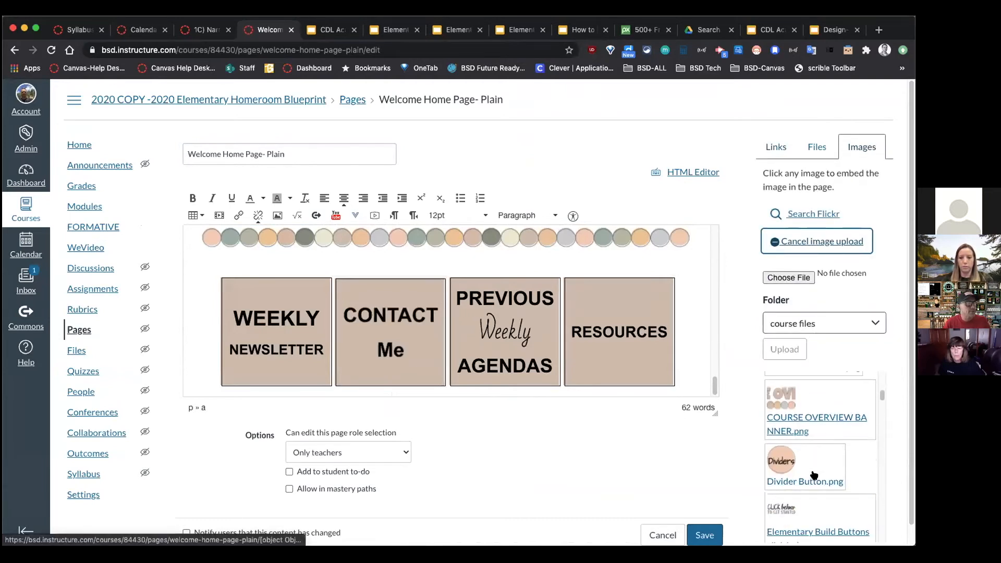
scroll(813, 475, up, 4)
click(792, 385)
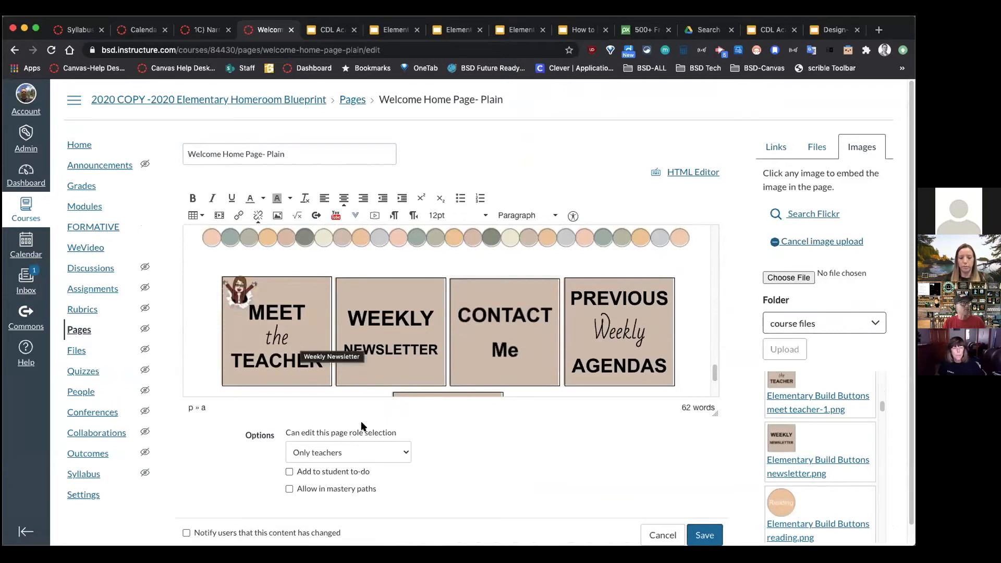
Step: Select the new Meet the Teacher image and browse the sidebar's course pages and modules for links
click(303, 337)
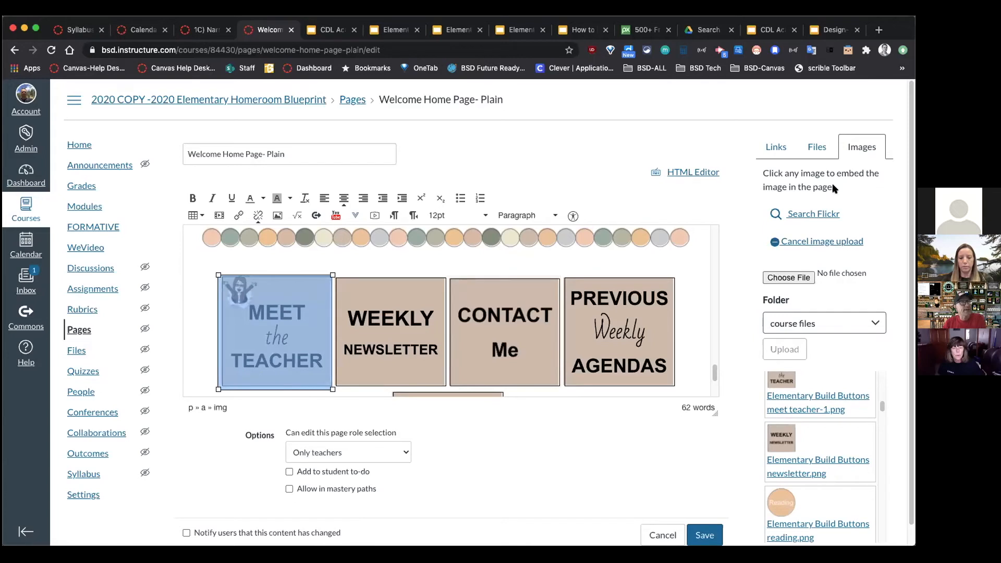
click(777, 148)
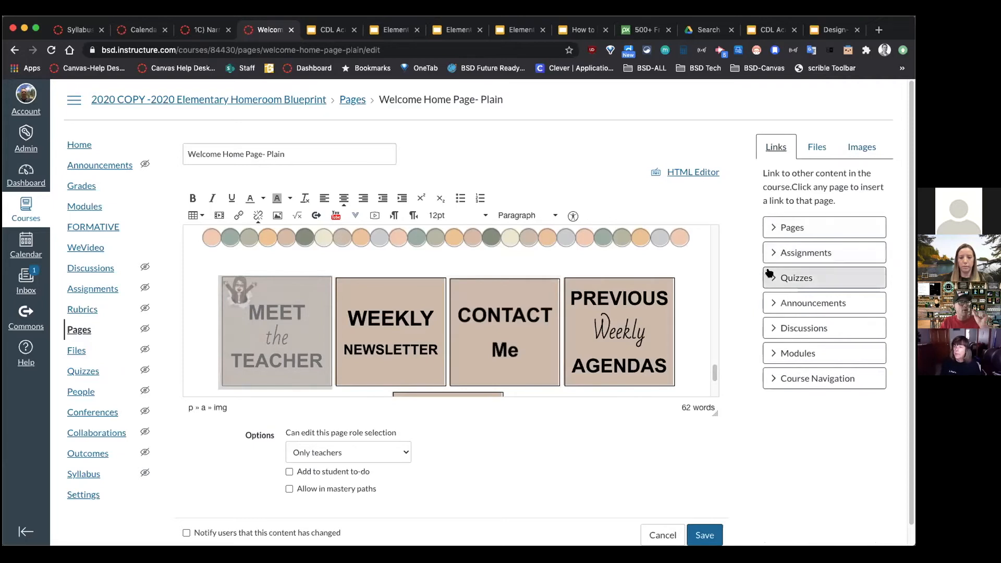
click(794, 229)
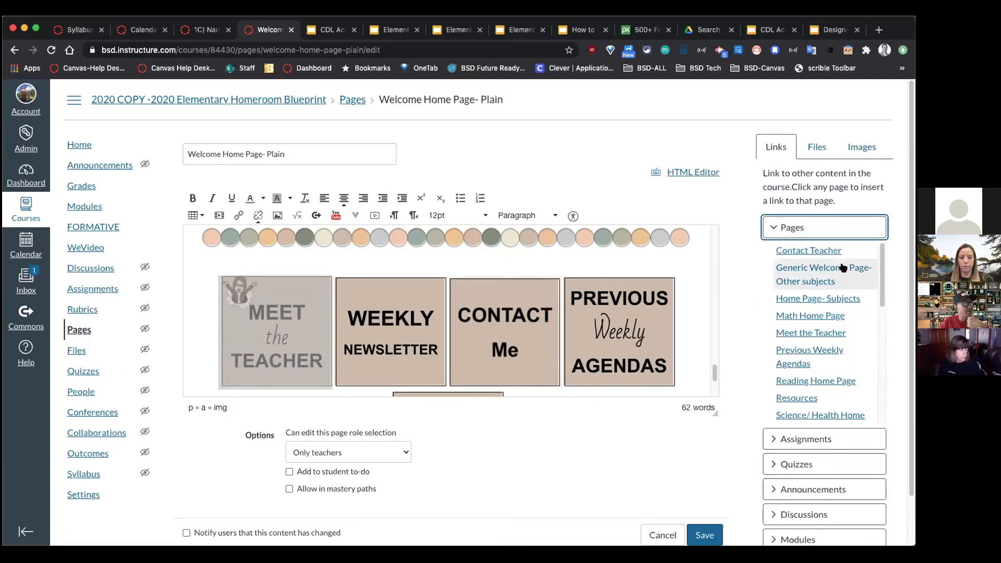
scroll(845, 271, down, 2)
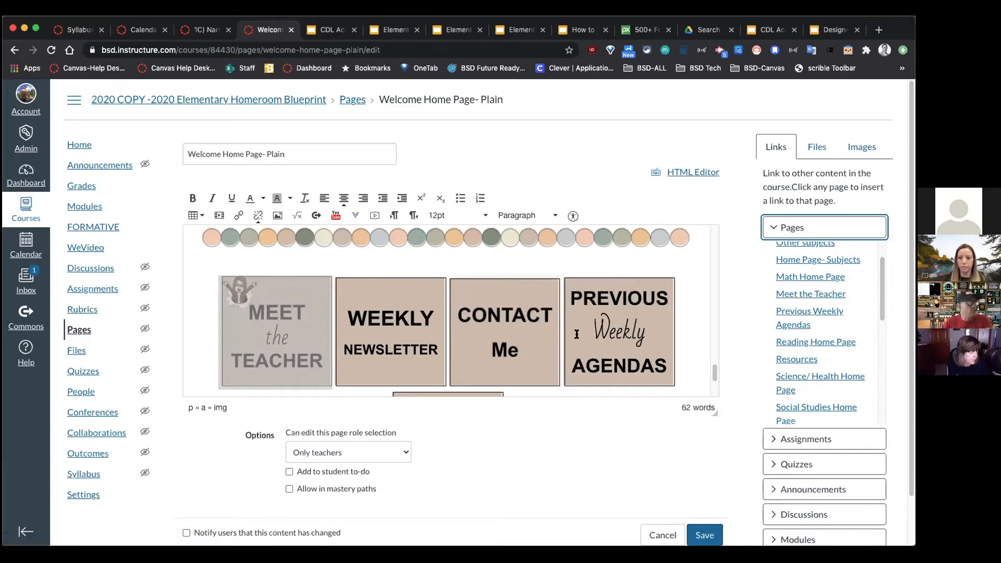
click(608, 324)
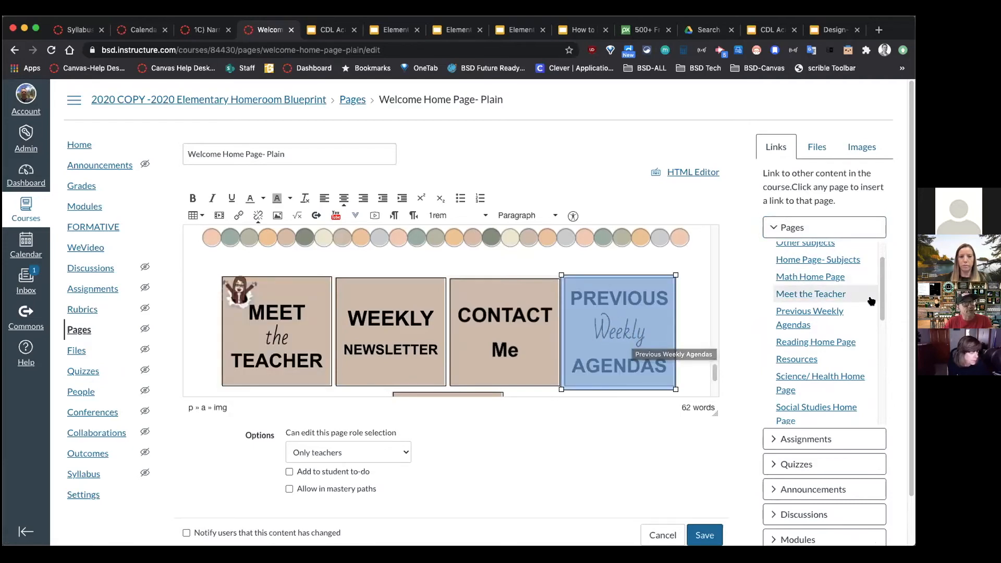
scroll(889, 323, down, 2)
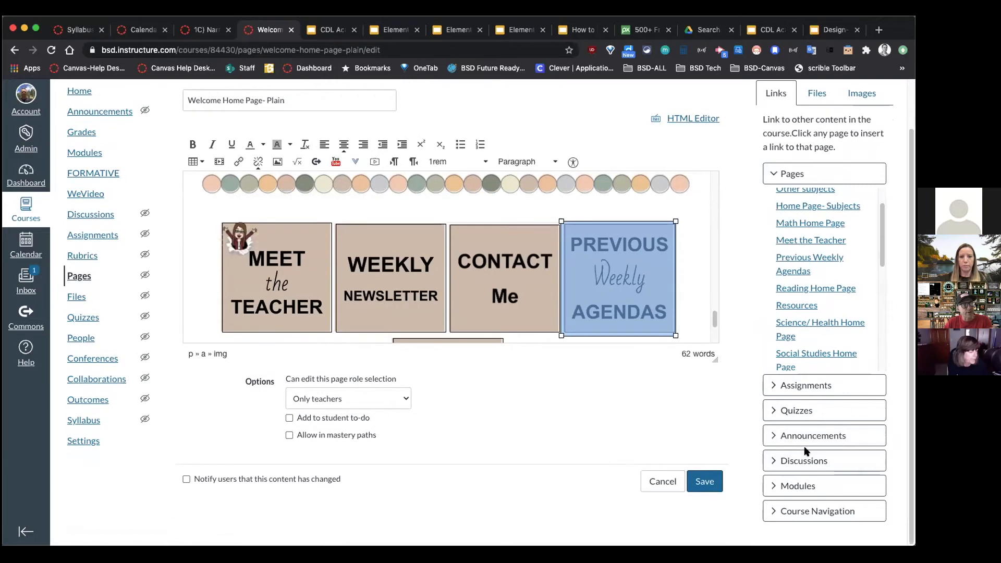
click(782, 174)
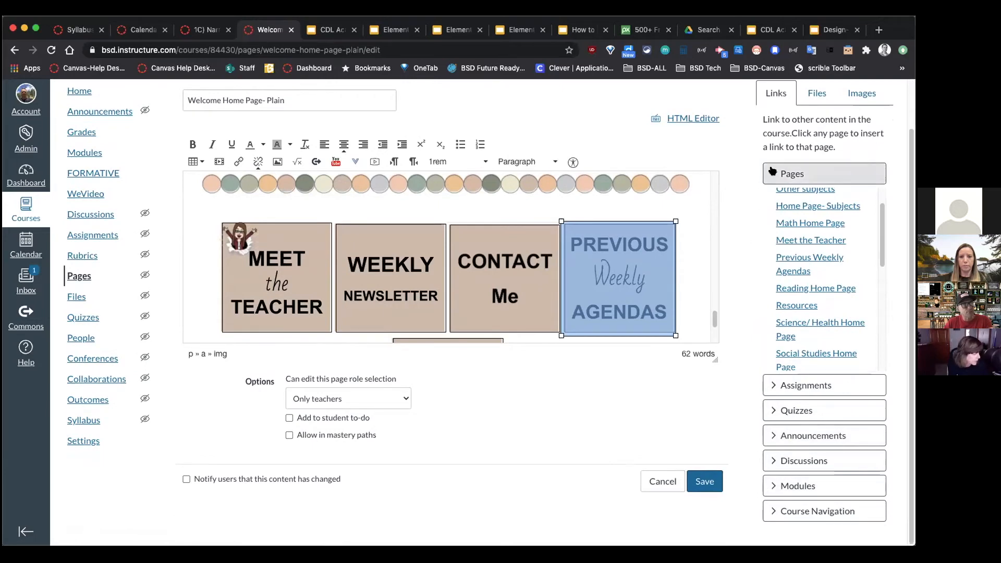
click(776, 333)
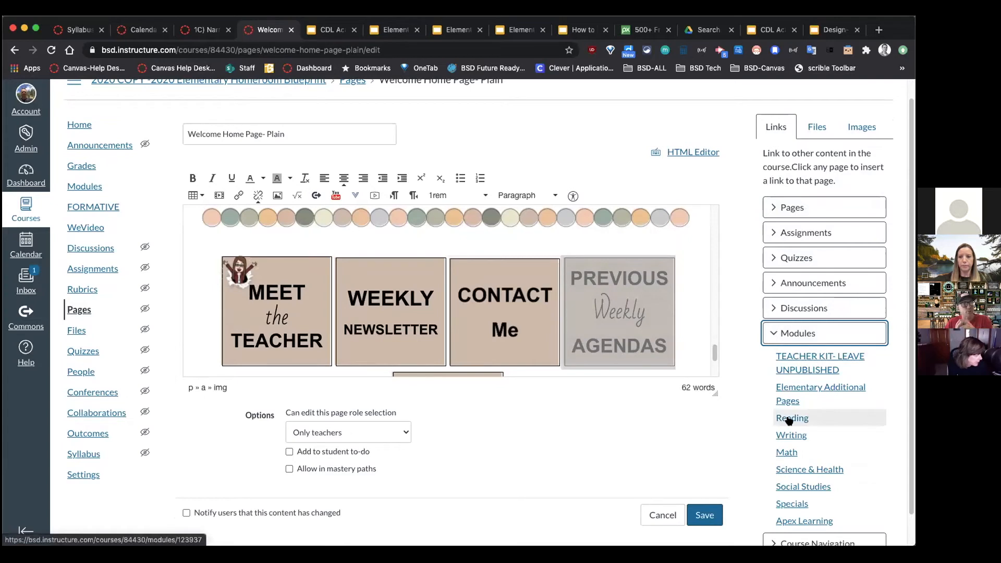
Step: Link the MEET the TEACHER image to the Meet the Teacher page and save
click(279, 309)
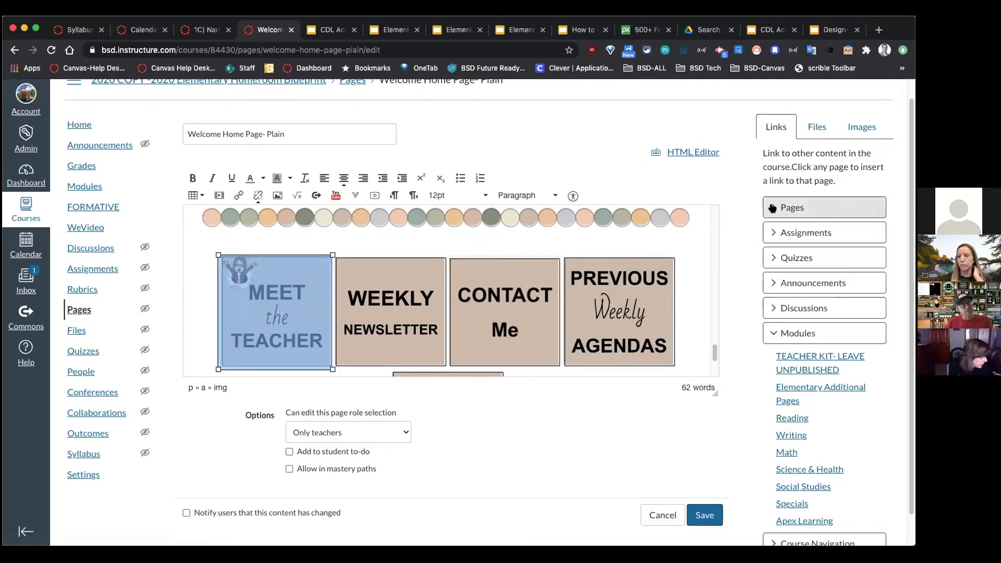
click(774, 233)
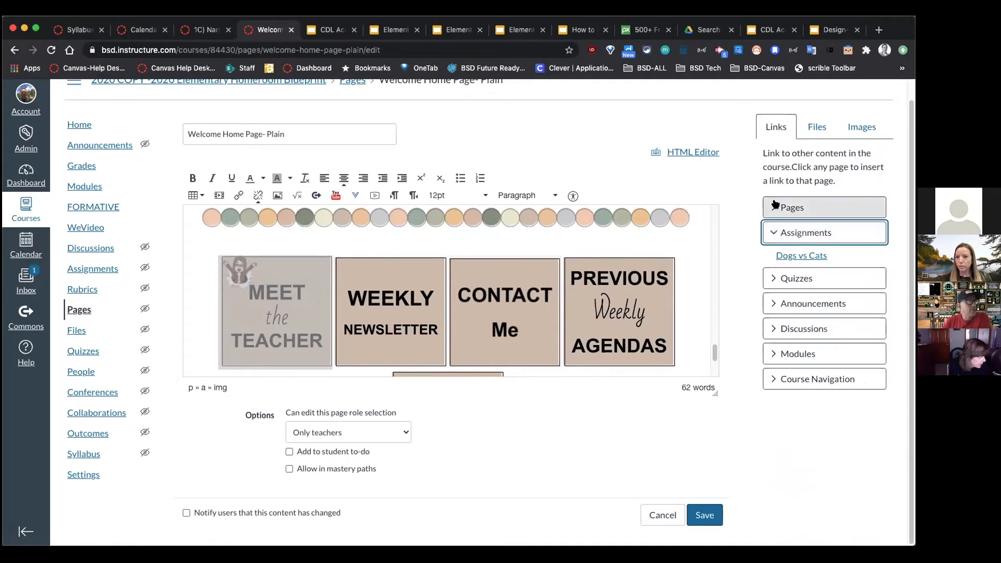
click(774, 207)
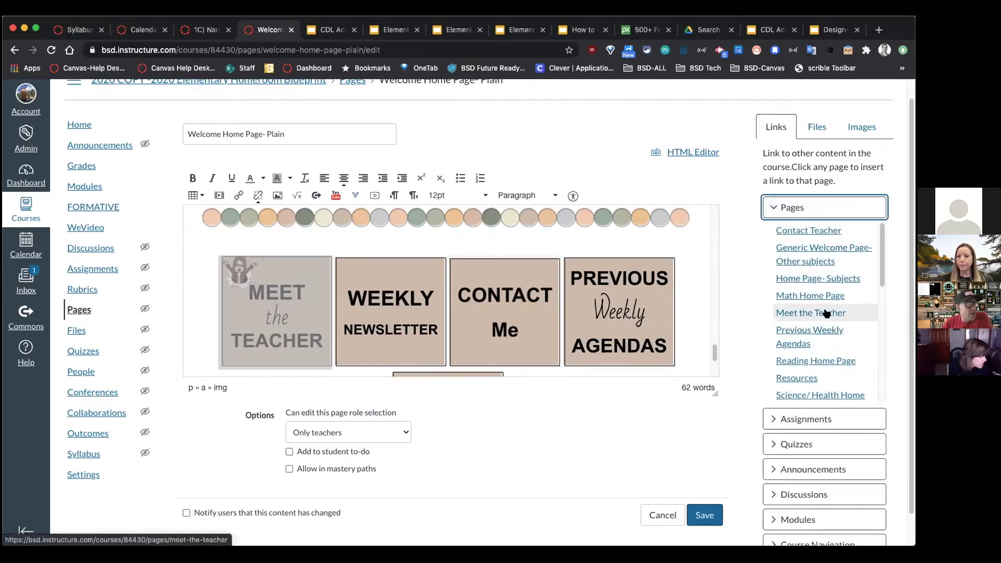
click(812, 315)
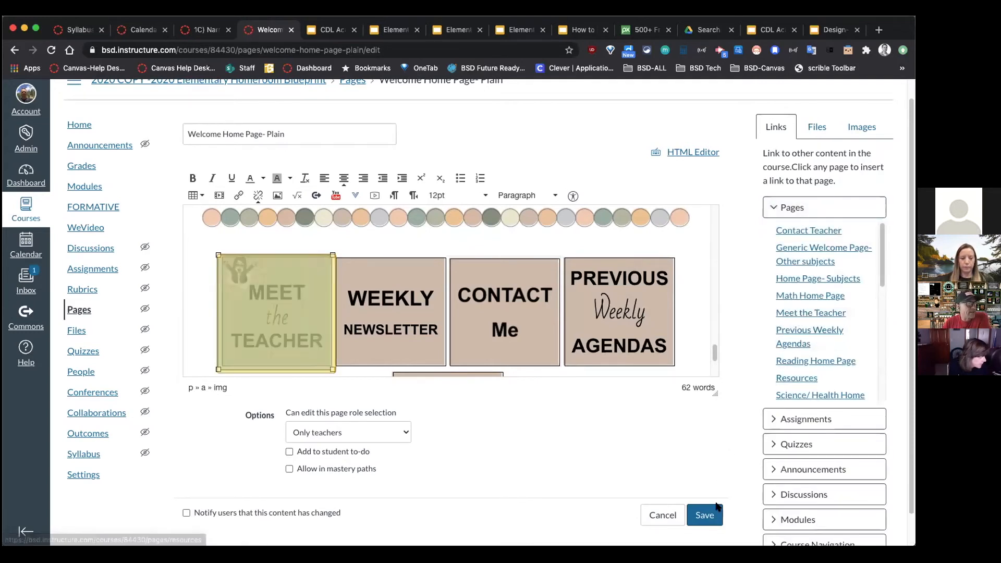
click(704, 515)
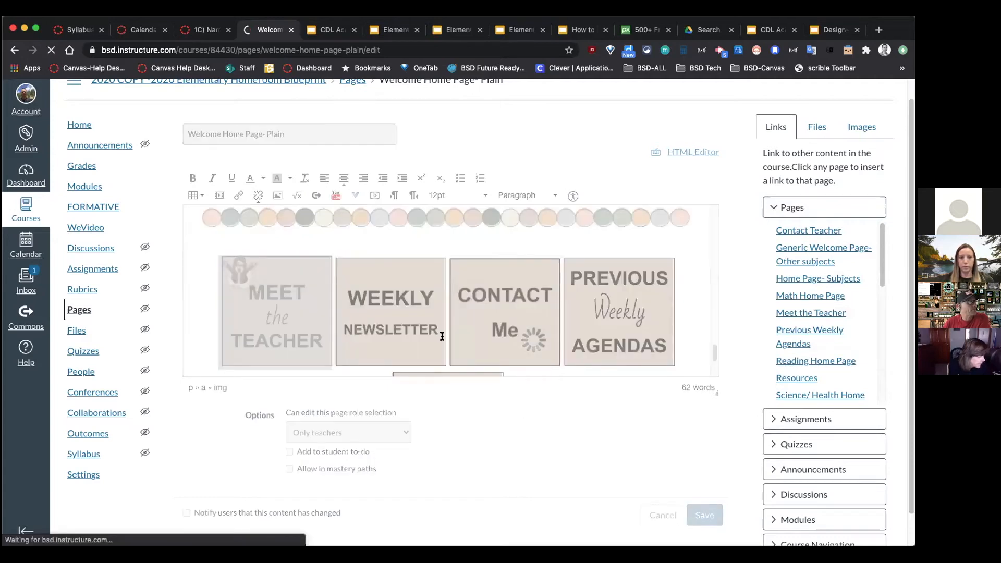
Step: Confirm the MEET the TEACHER image opens the published Meet the Teacher page
scroll(474, 322, down, 15)
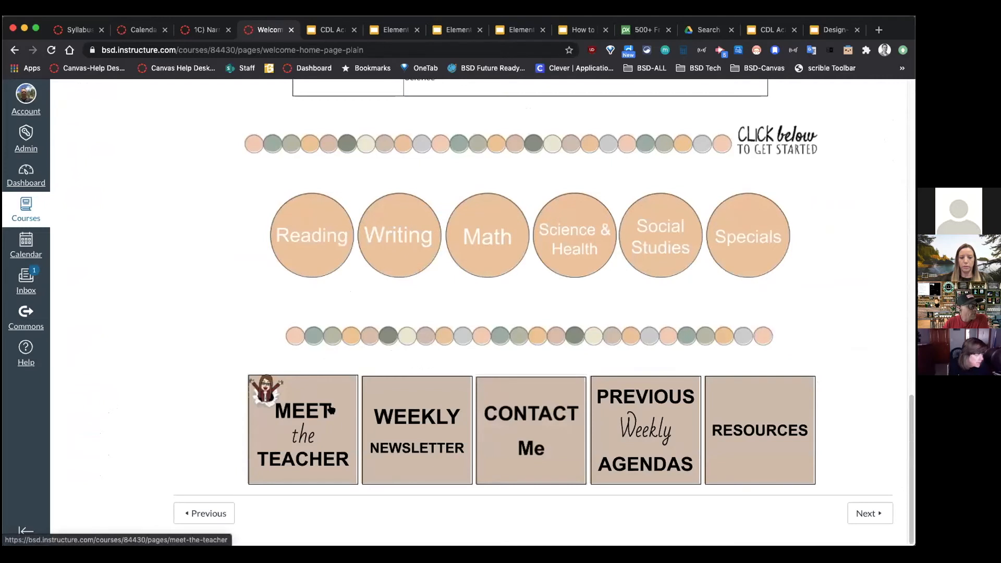
click(281, 424)
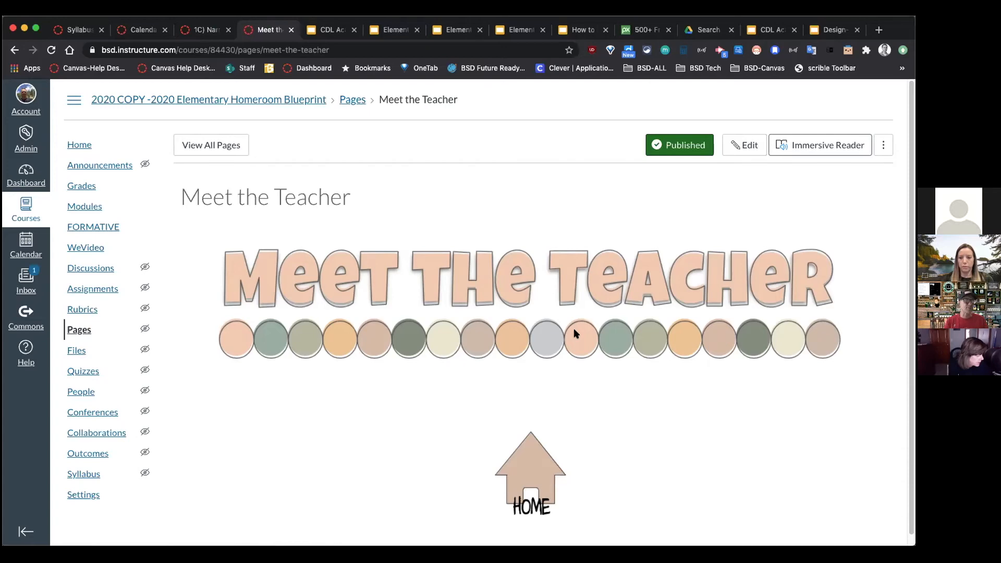
click(581, 30)
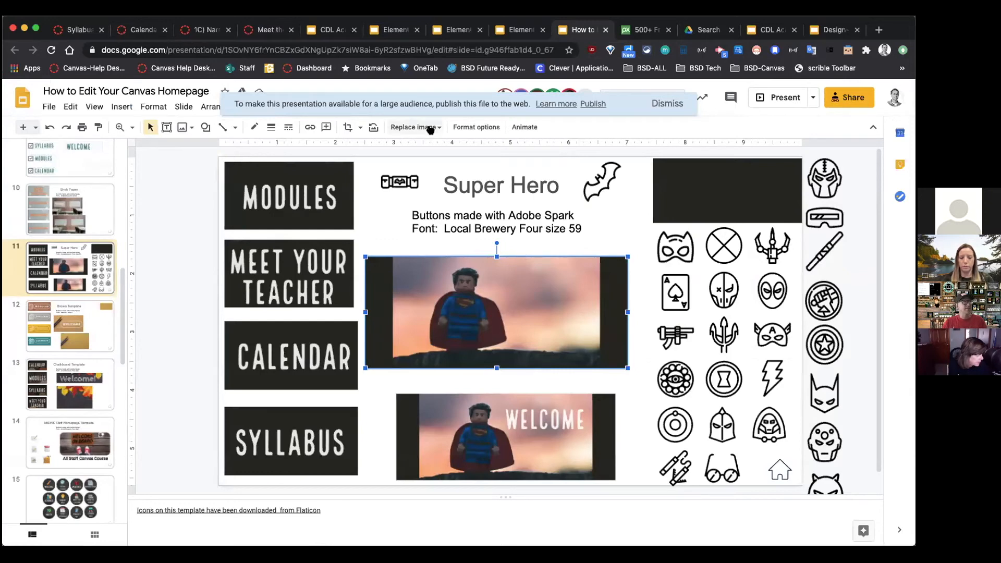
click(249, 30)
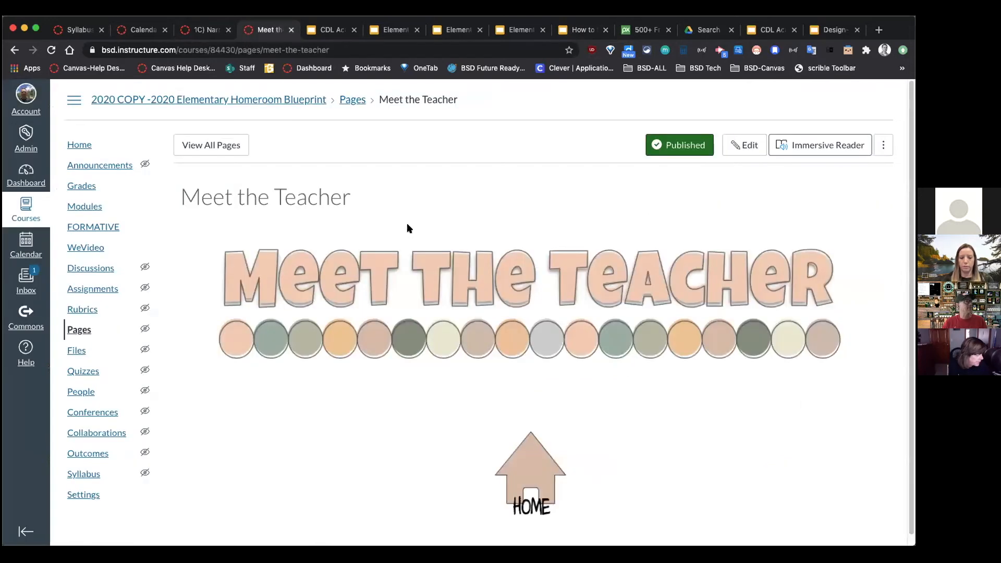
click(744, 146)
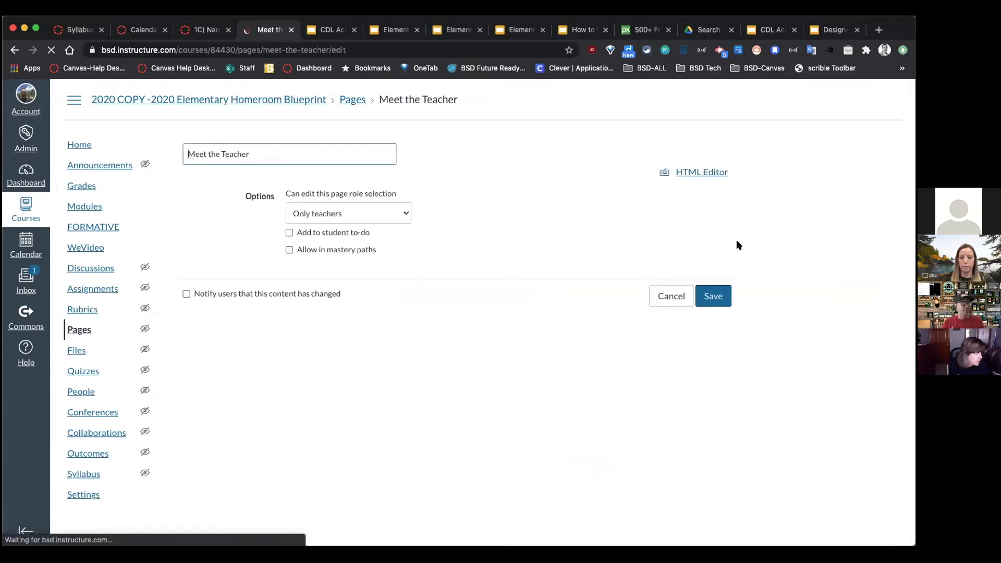
drag(716, 306, 716, 382)
click(461, 339)
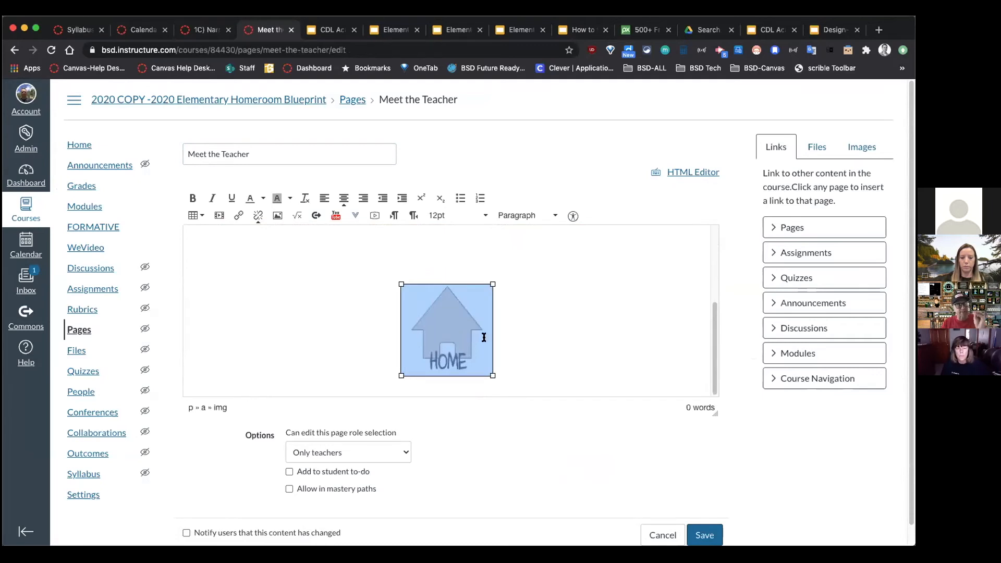
click(775, 229)
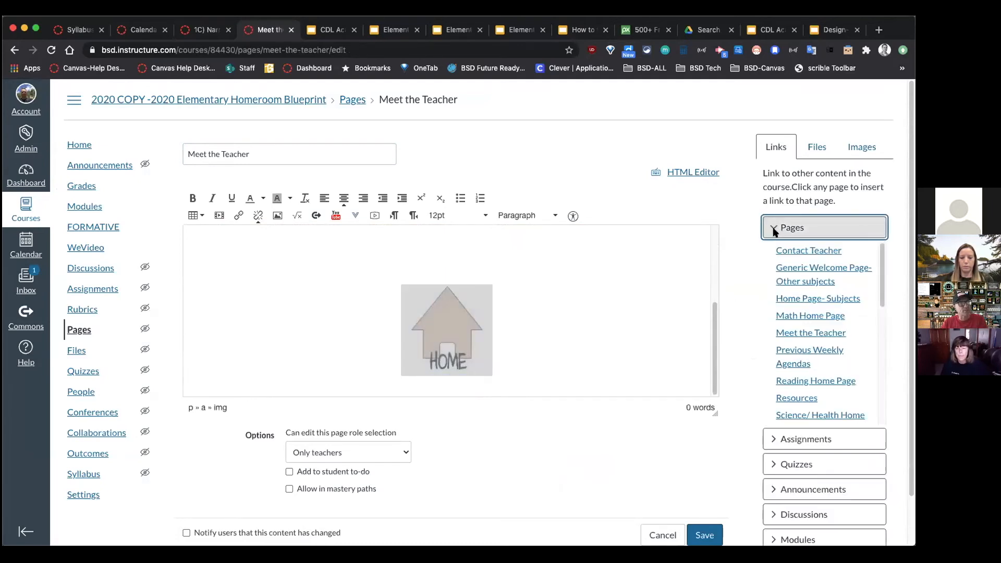
click(775, 229)
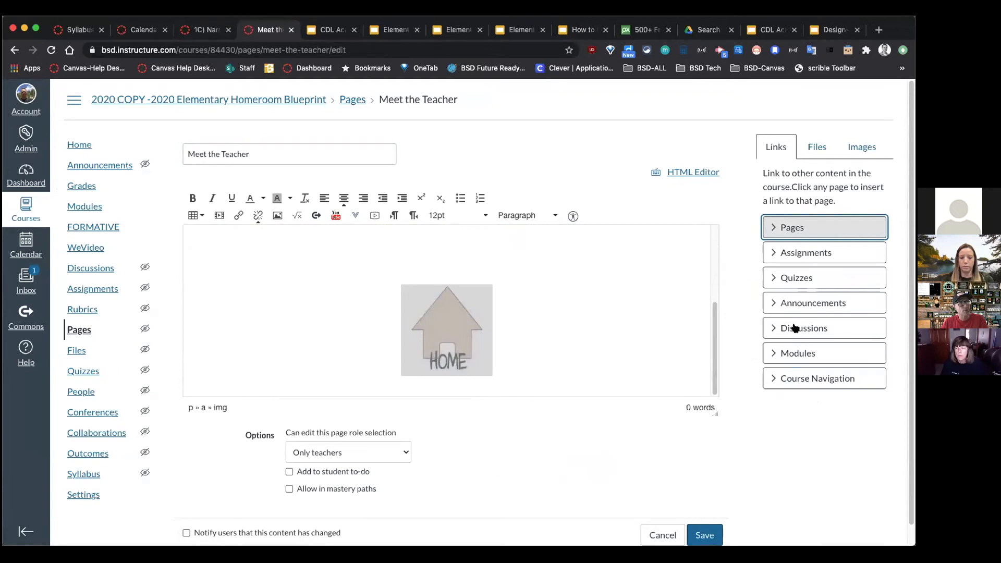
click(788, 377)
scroll(814, 397, down, 1)
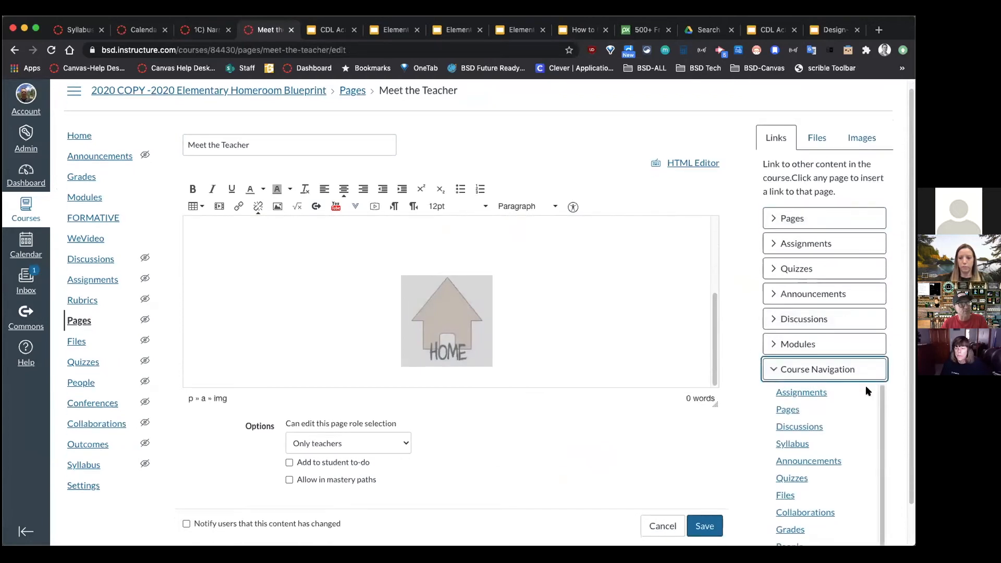
scroll(832, 456, down, 2)
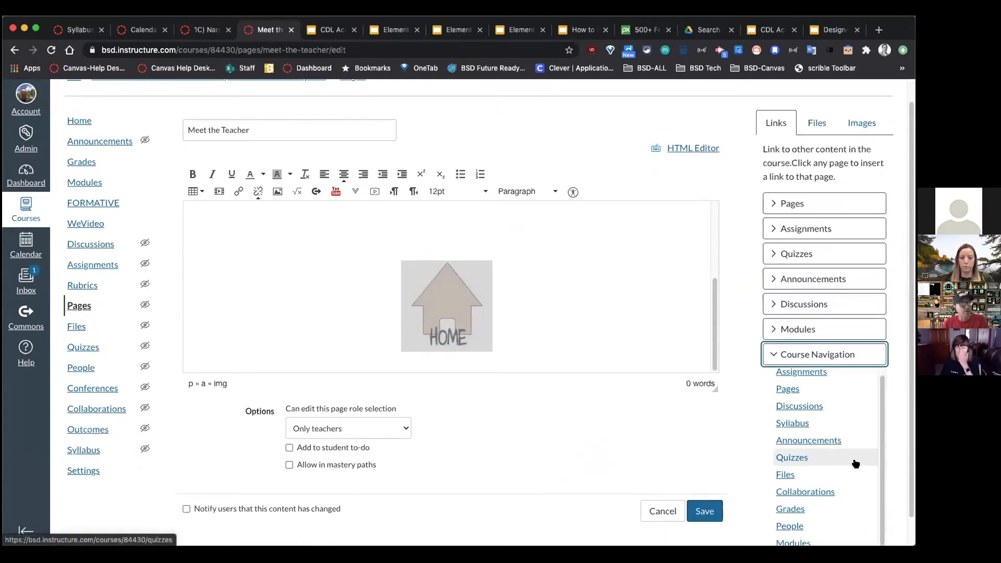
scroll(835, 485, down, 1)
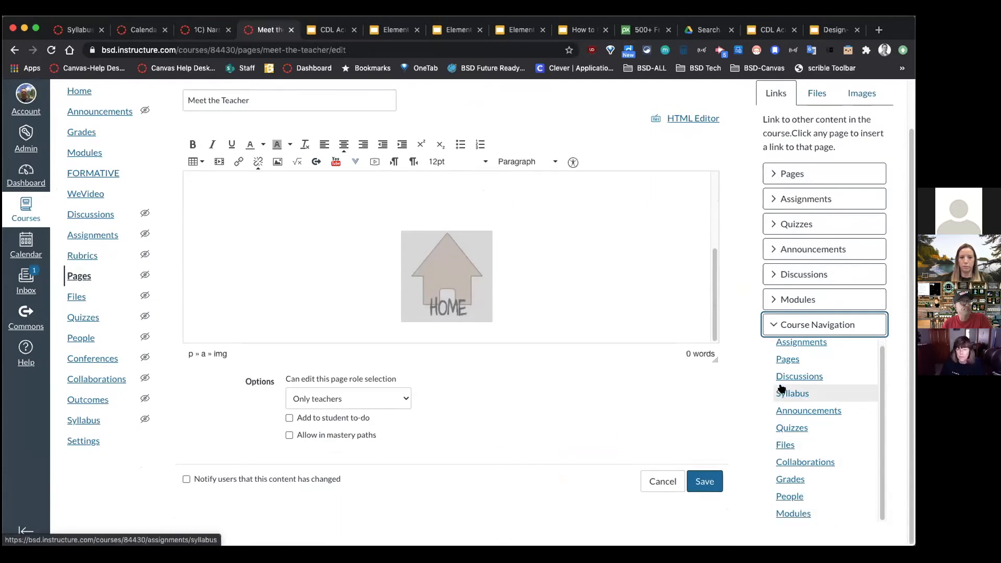
click(671, 483)
click(671, 483)
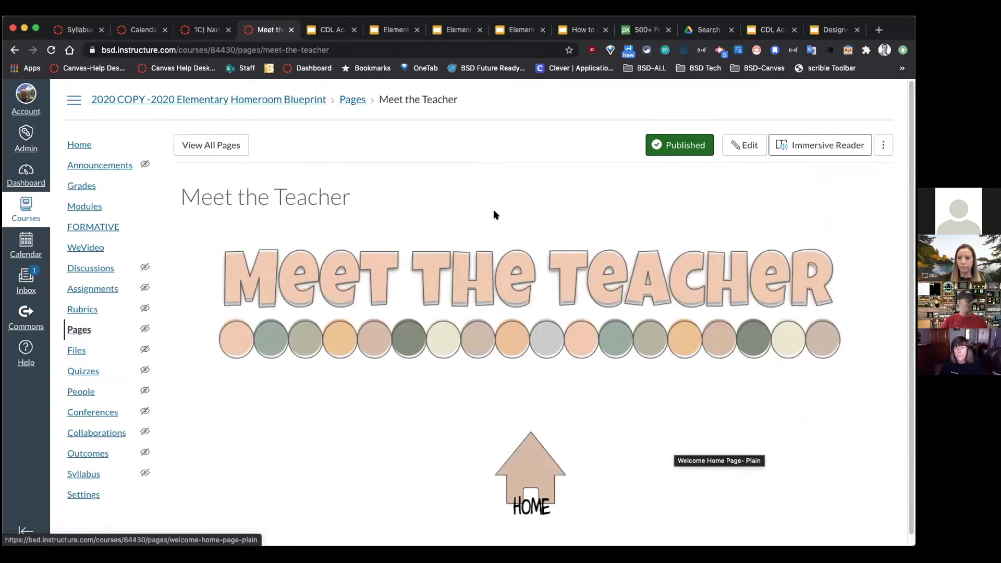
Step: Go from the Narrative Files page to the COPY -2020 High School Course Blueprint home page
click(137, 32)
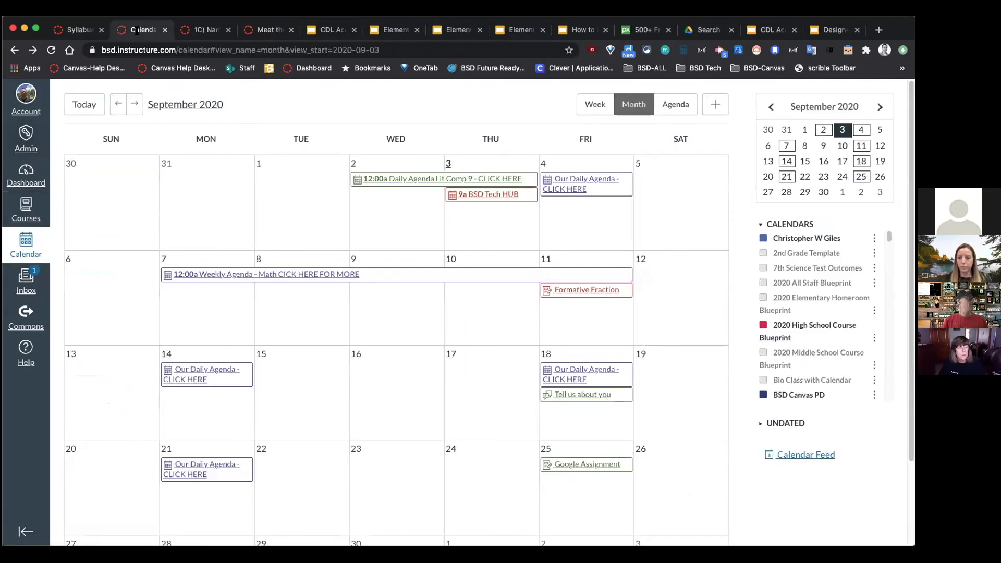
click(265, 31)
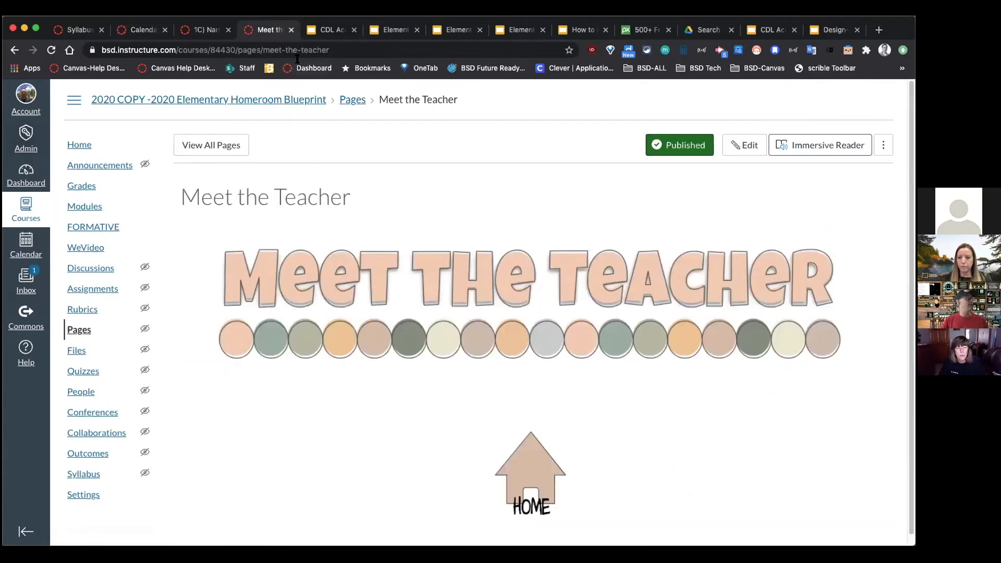
click(194, 31)
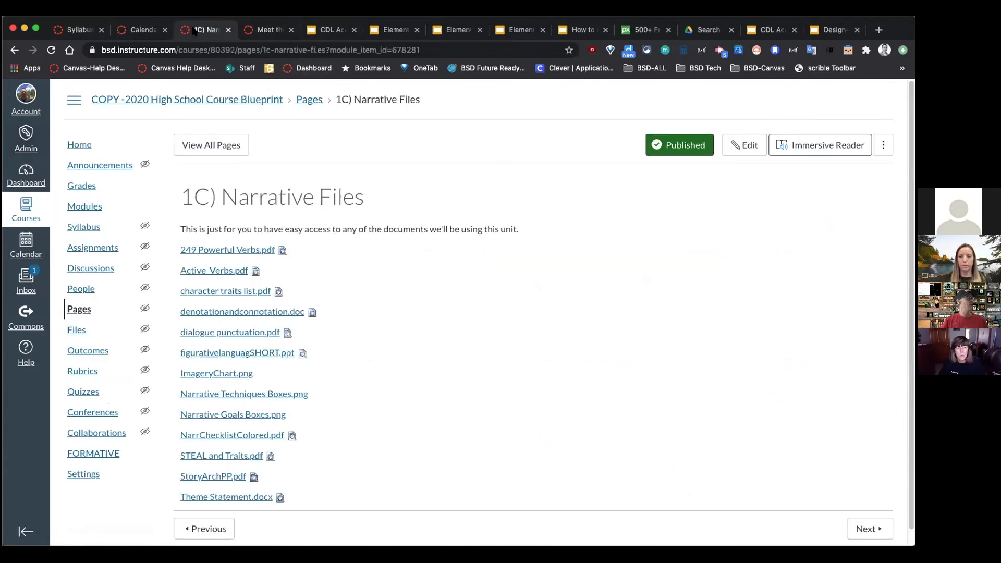
click(168, 101)
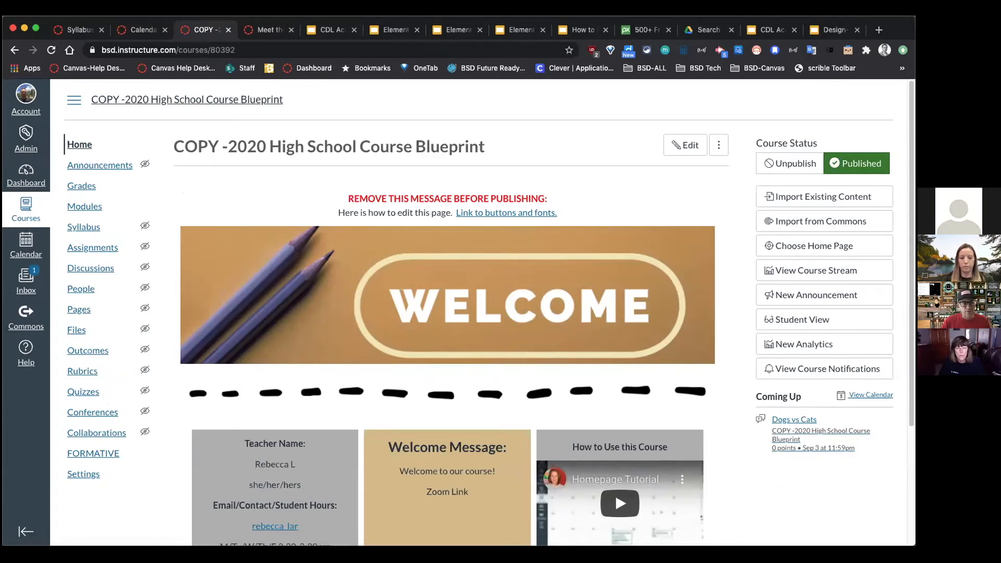
Step: Search for a cats article, open National Geographic's Domestic Cat page and copy its URL
click(879, 30)
text(cats artilc)
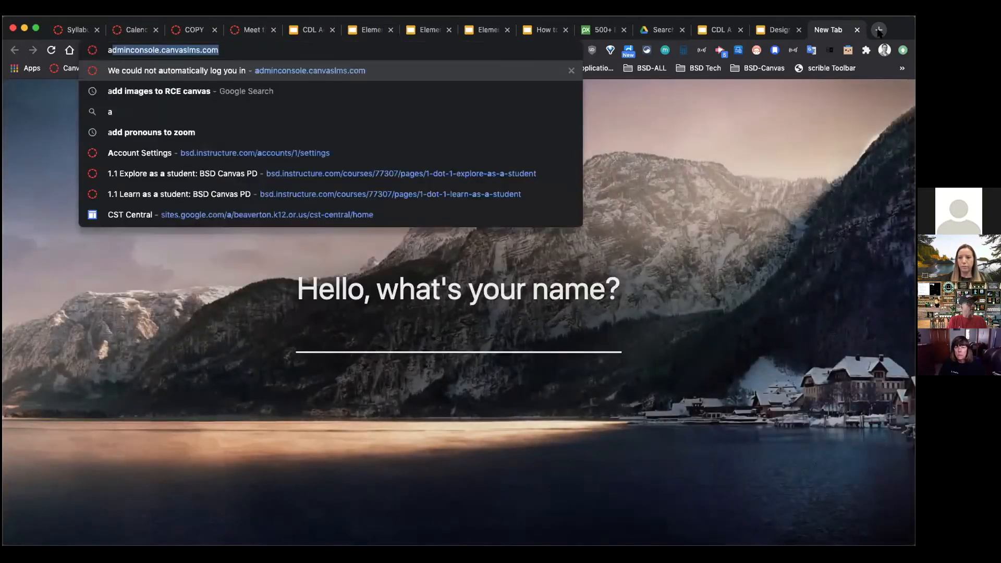
text(er)
key(Return)
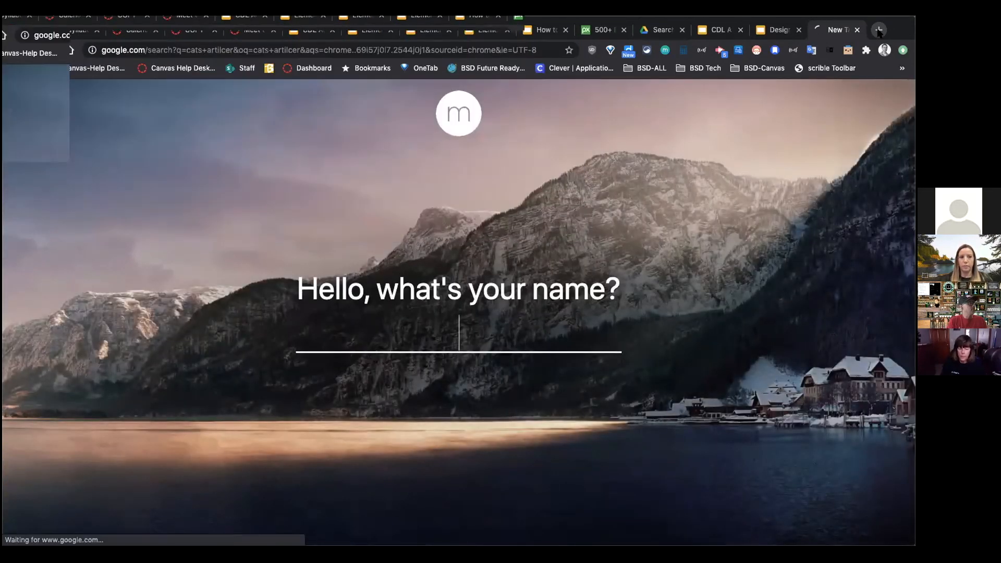
click(189, 236)
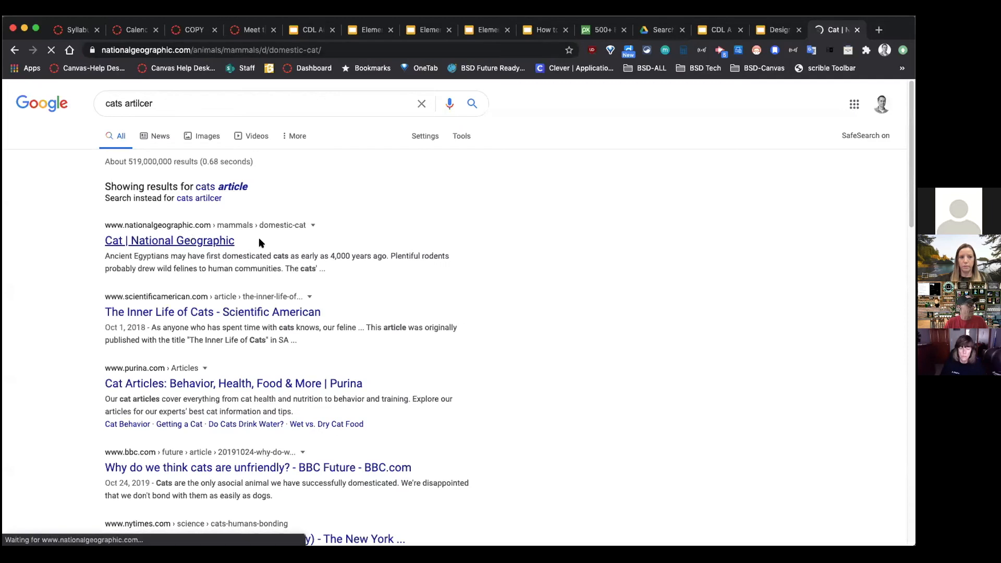
drag(392, 48, 102, 51)
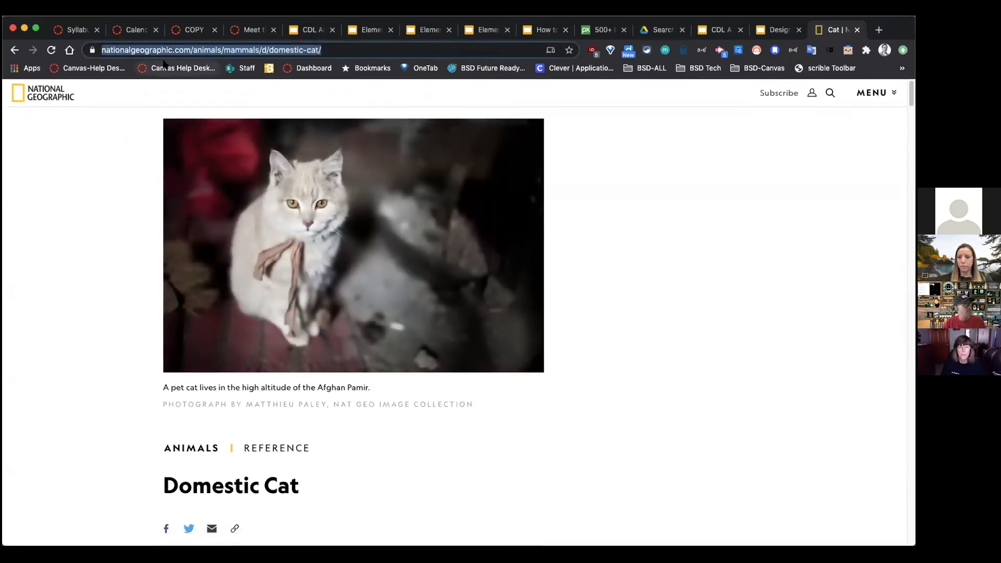
click(193, 30)
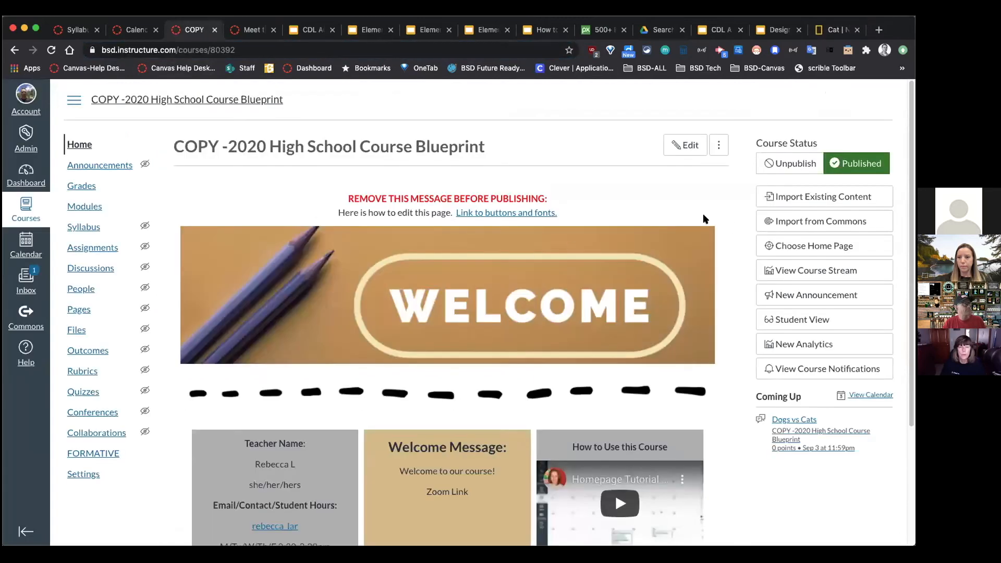
Step: Type 'Cats' below Zoom Link in the tan cell of the Blueprint Template 2020 page and start a link
scroll(703, 220, down, 1)
click(681, 145)
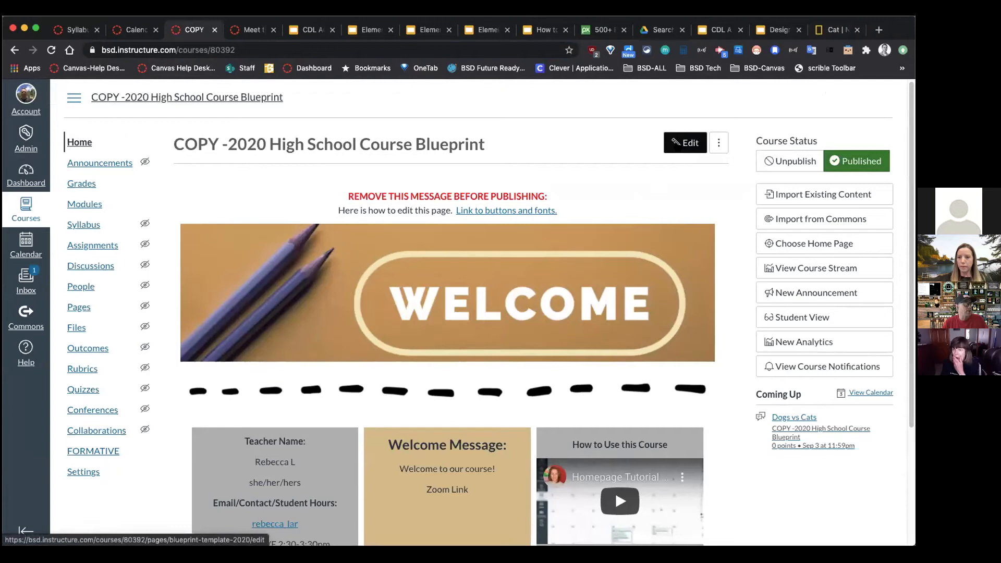
click(680, 144)
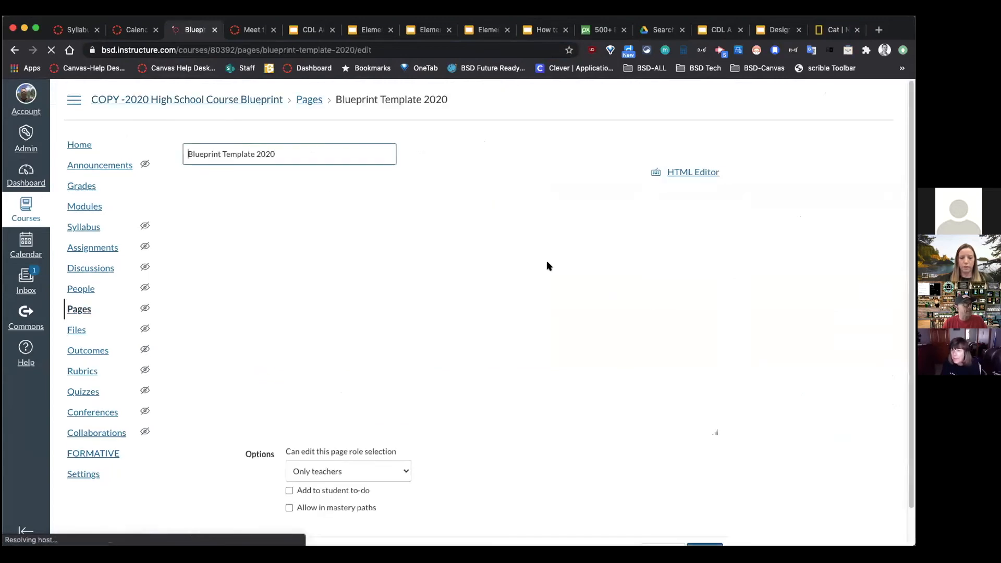
scroll(548, 286, down, 3)
click(473, 259)
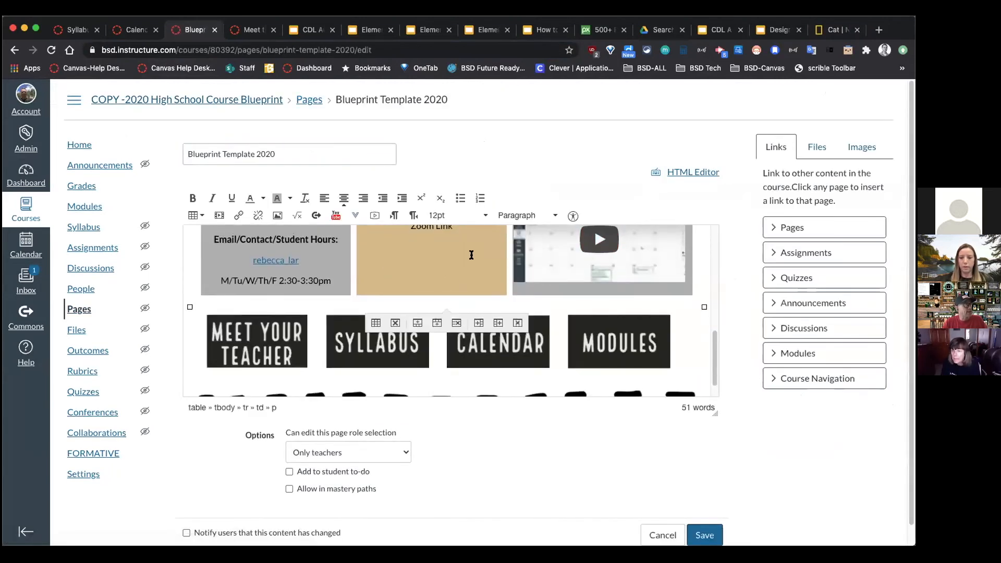
text(z)
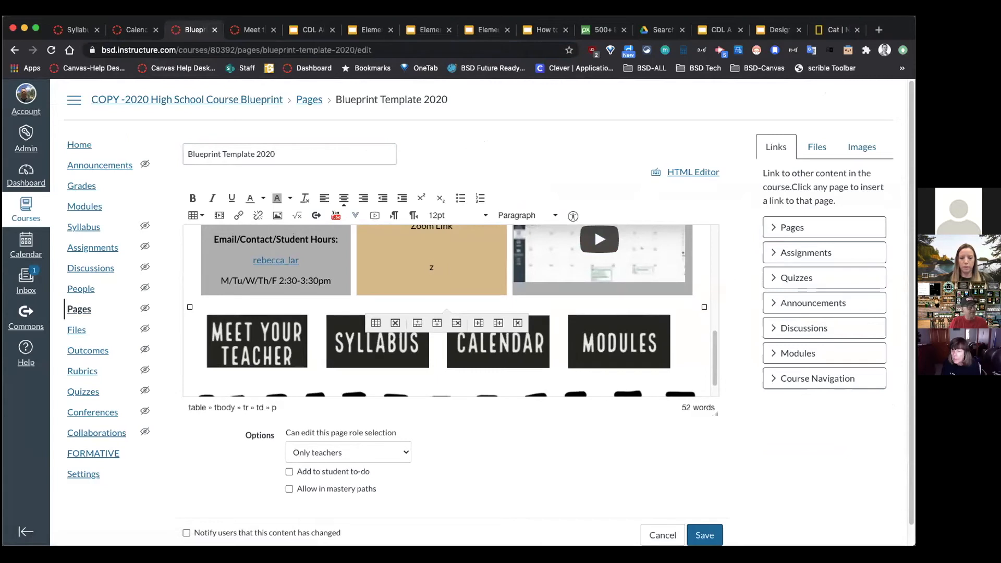
text(CVCats)
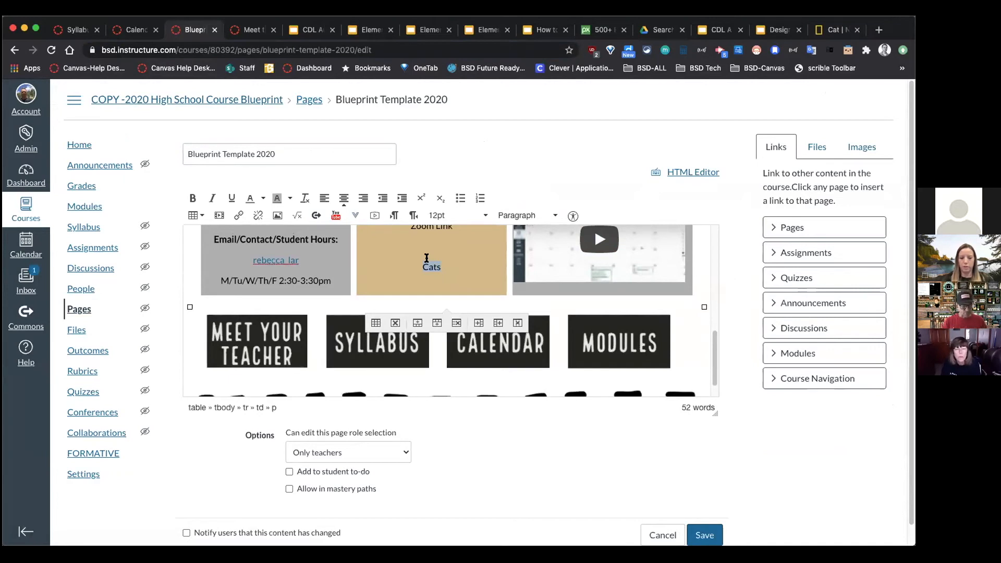
key(super+k)
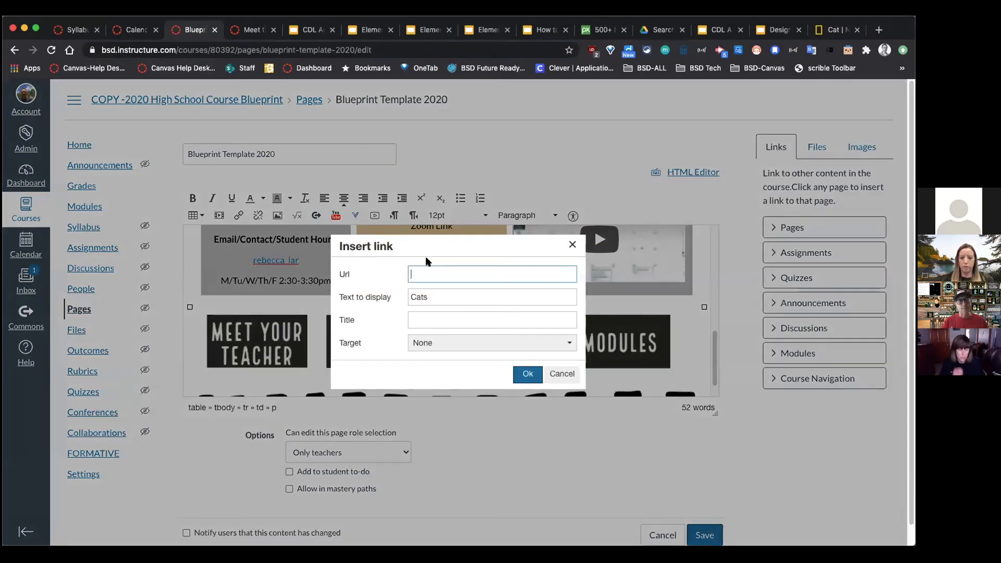
Step: Link 'Cats' to the National Geographic cat URL, opening in a new window, and save the page
click(572, 244)
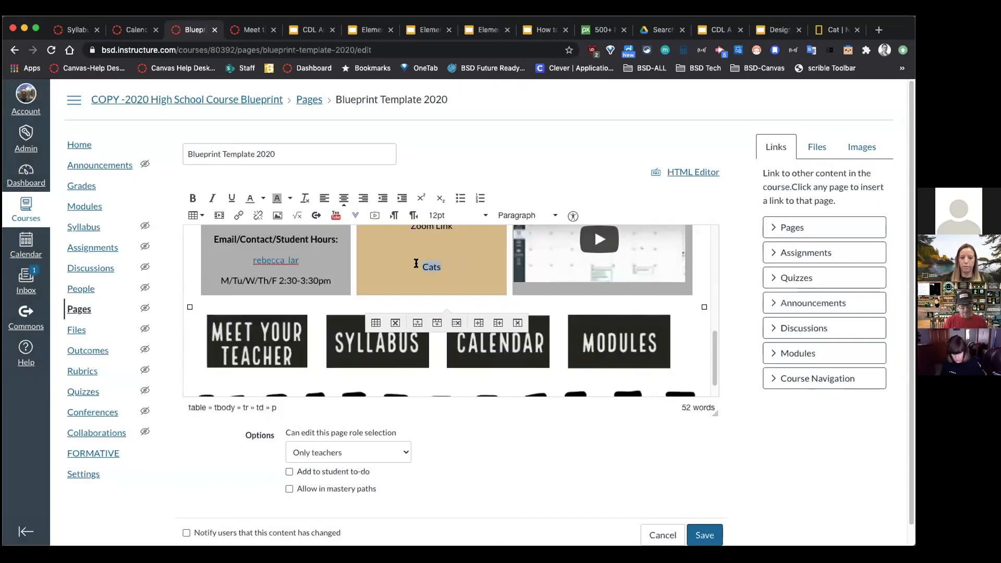
key(super+k)
key(super+v)
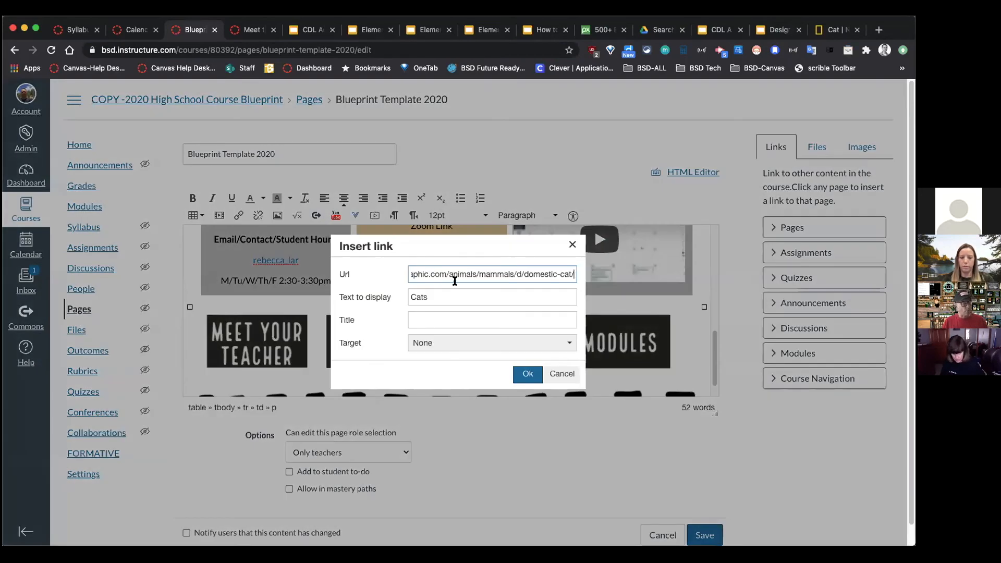
click(454, 343)
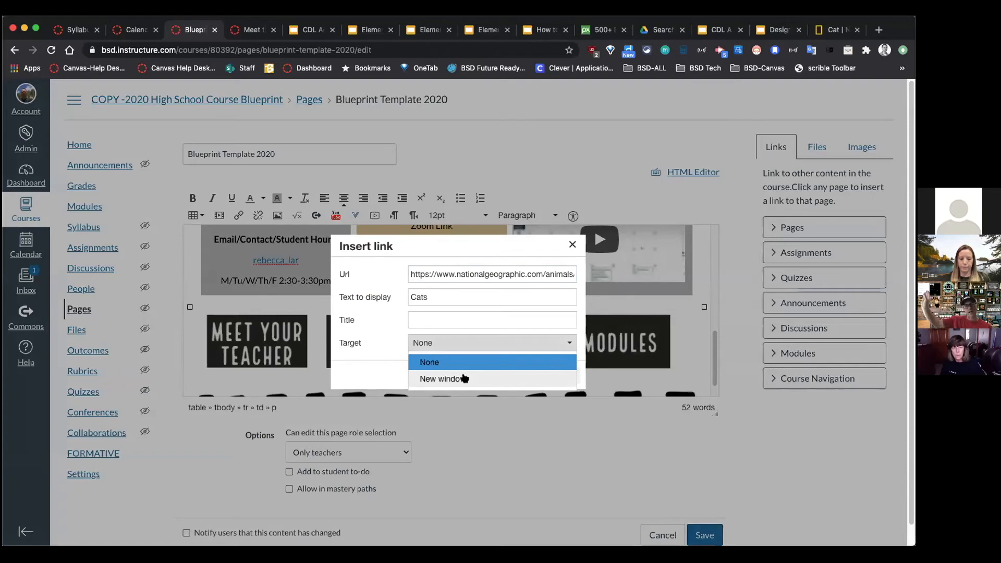
click(472, 379)
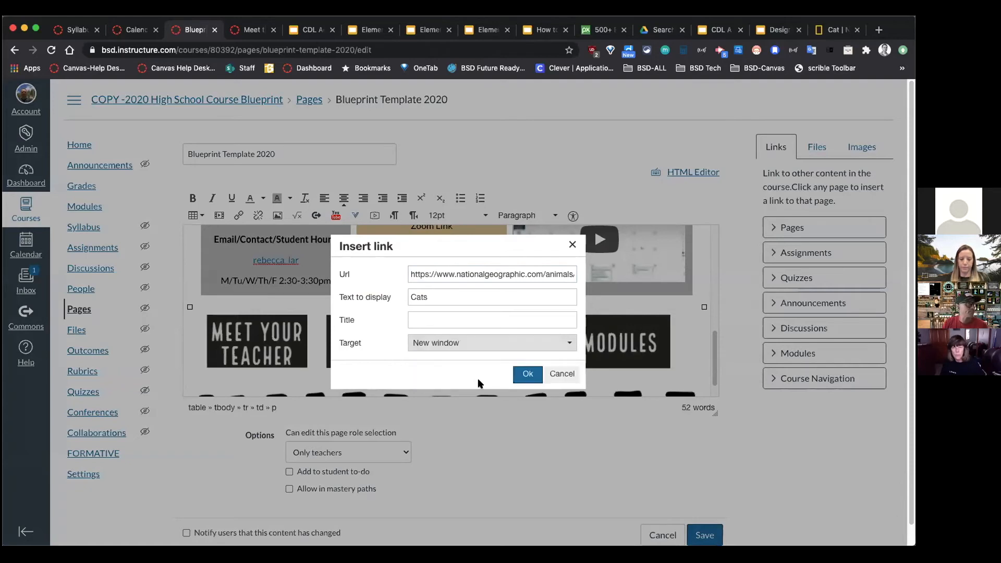
click(526, 375)
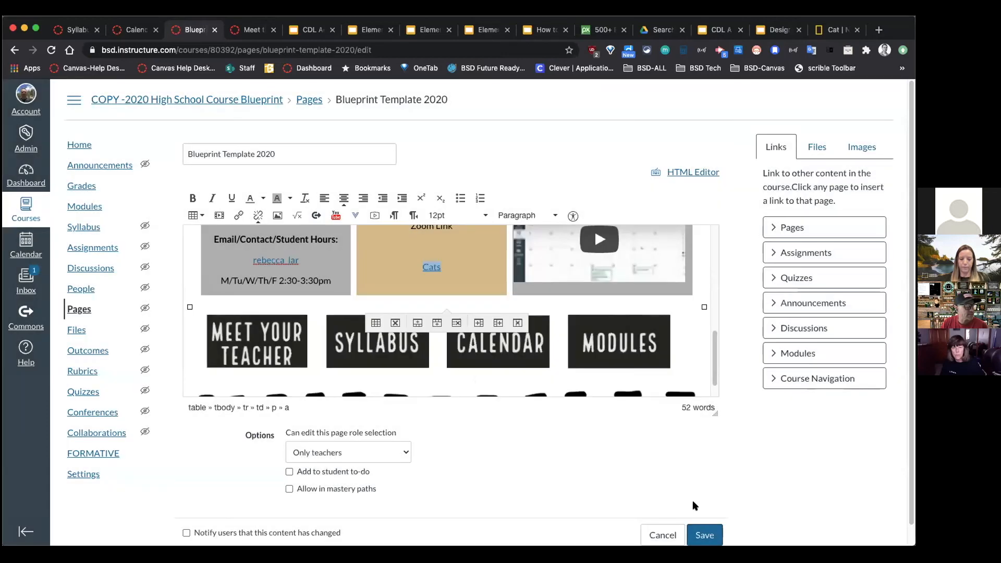
click(705, 536)
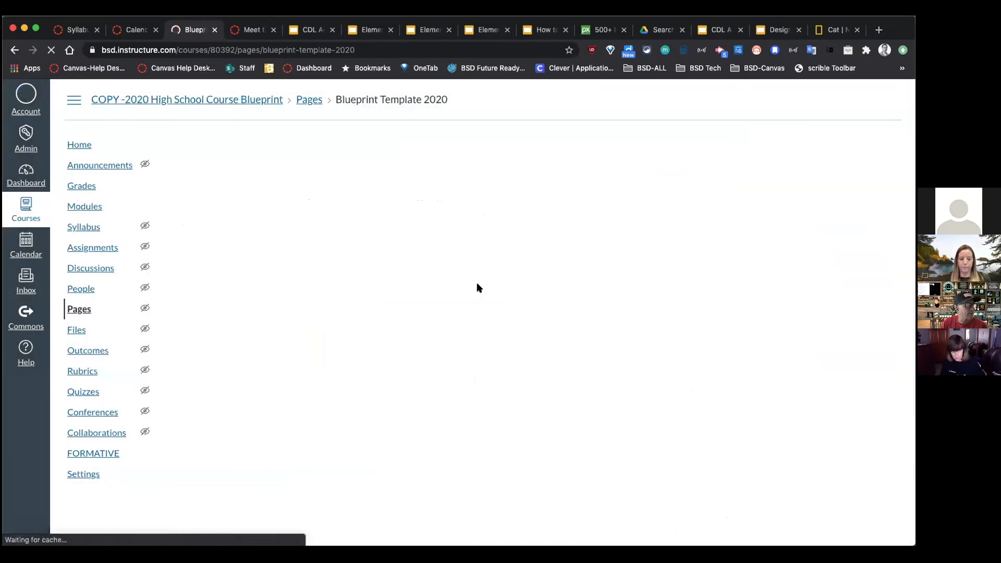
scroll(494, 296, down, 4)
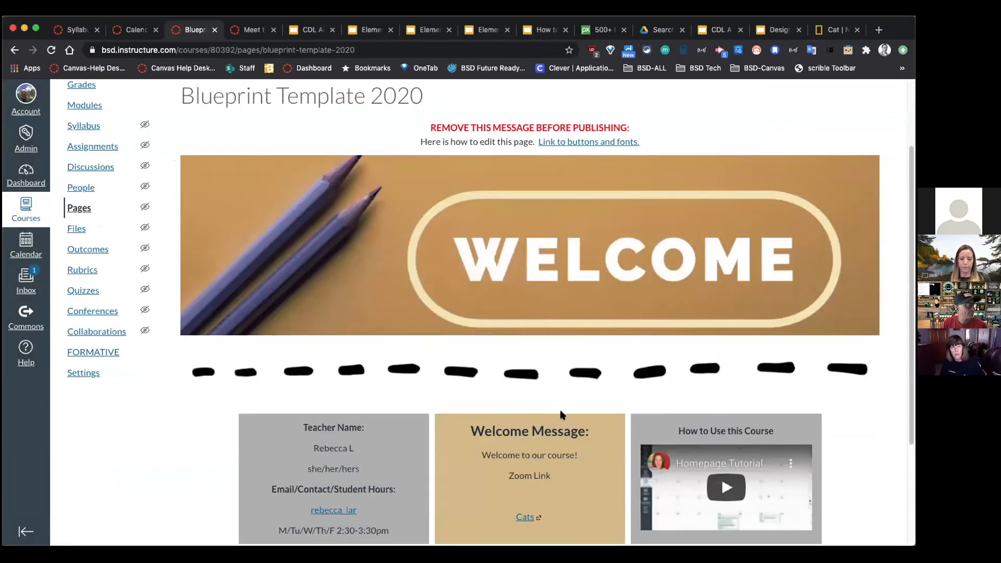
click(528, 413)
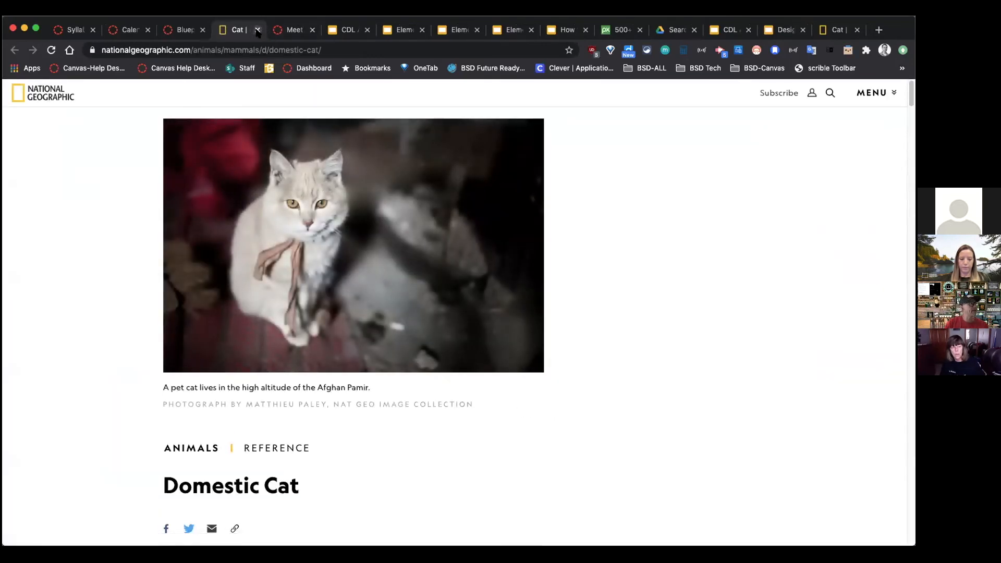
click(257, 30)
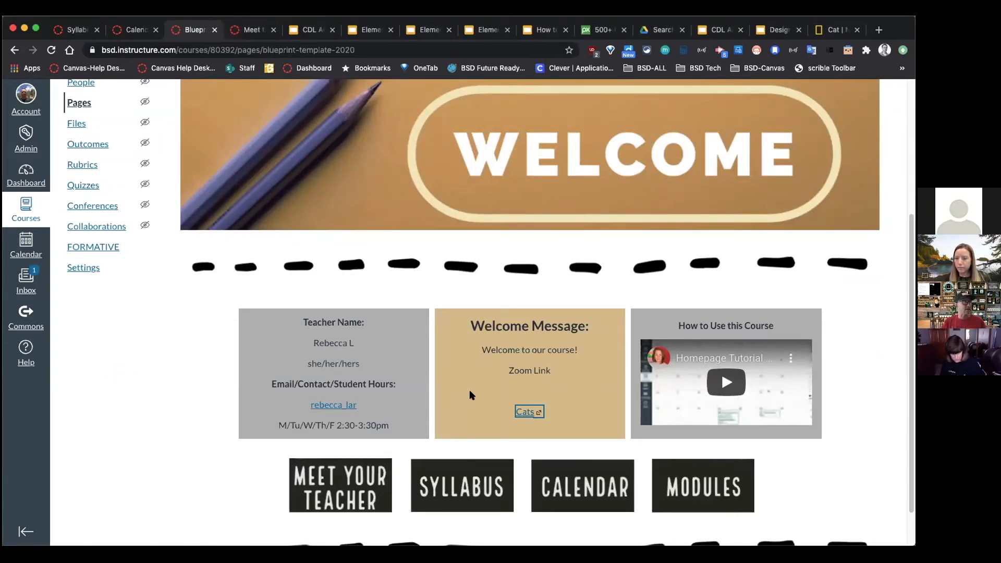
click(342, 482)
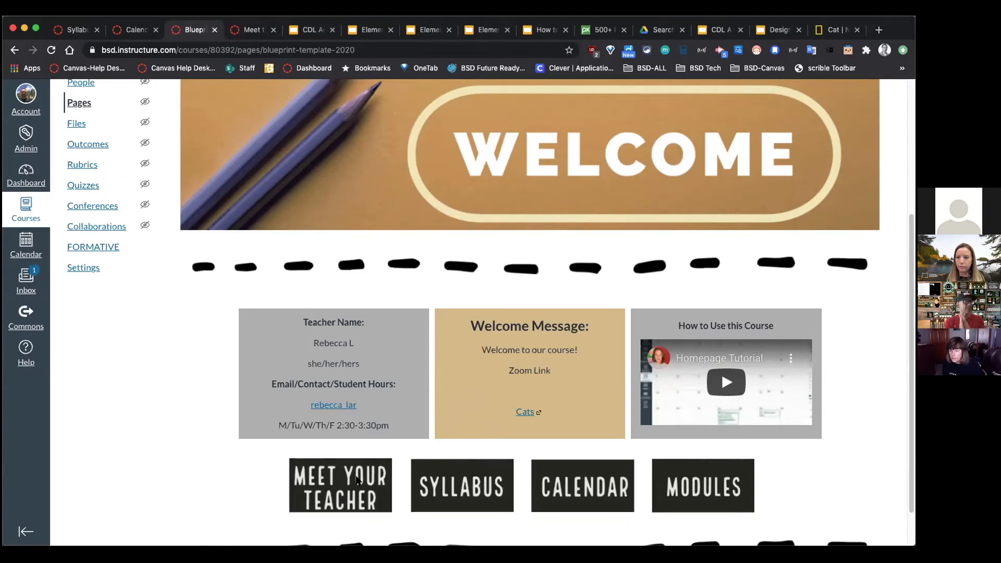
scroll(89, 383, up, 4)
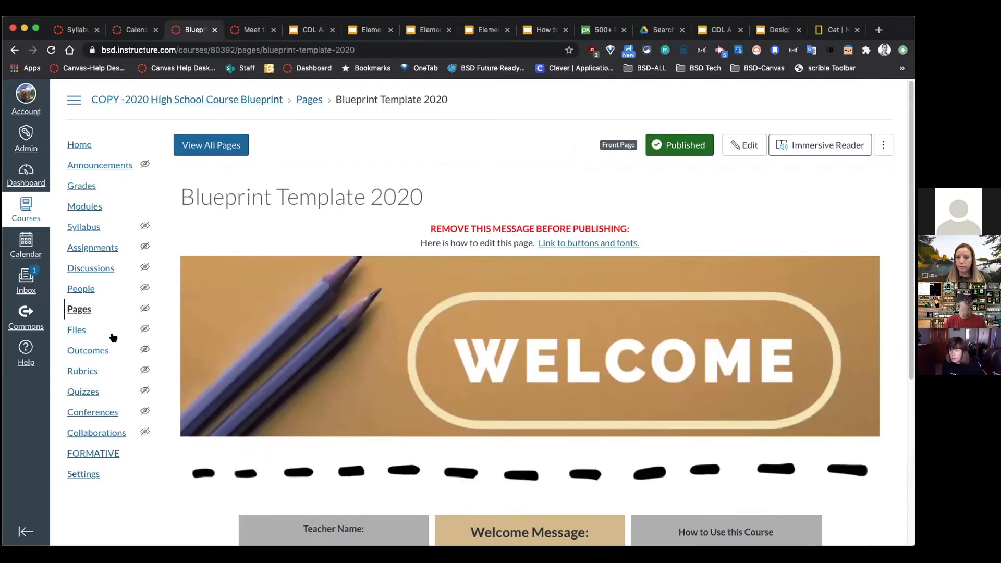
Step: Open the High School blueprint's Modules list and scroll through its modules
click(86, 207)
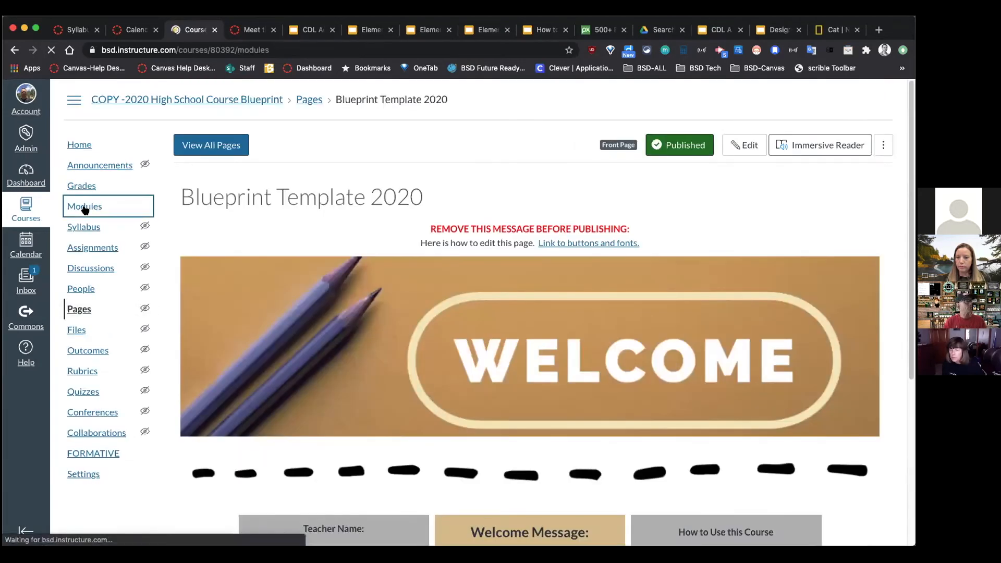
scroll(630, 487, down, 2)
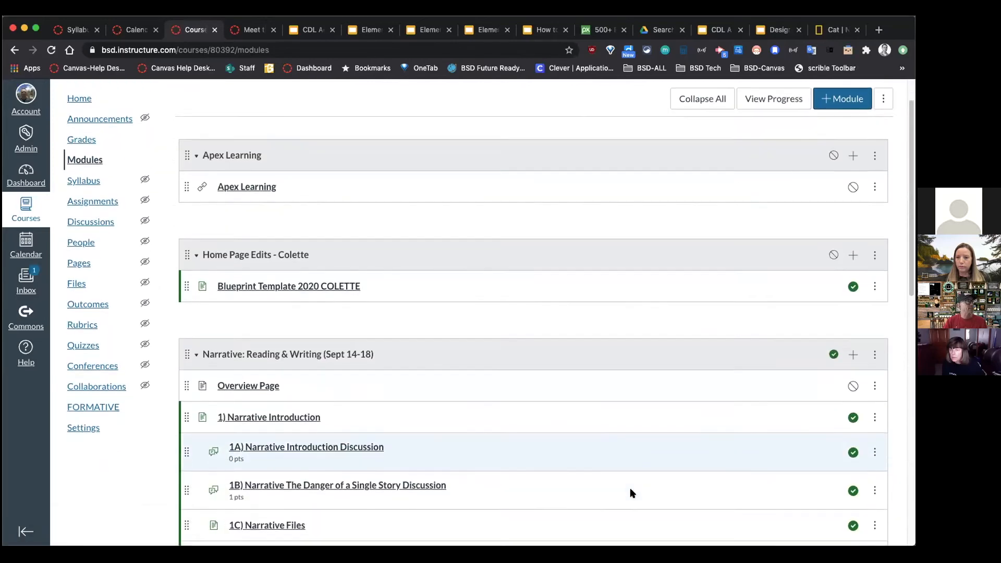
scroll(603, 481, down, 2)
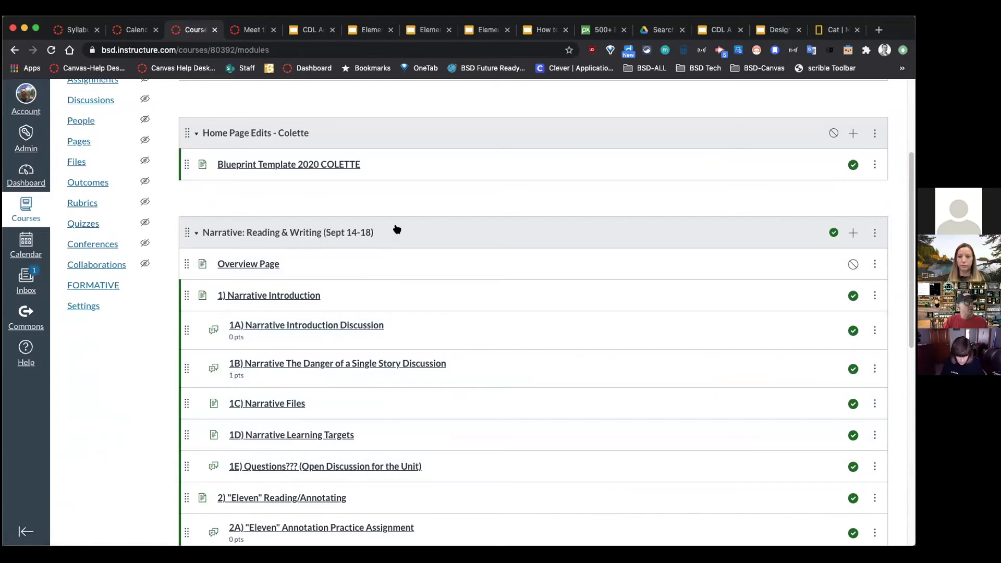
scroll(436, 287, down, 1)
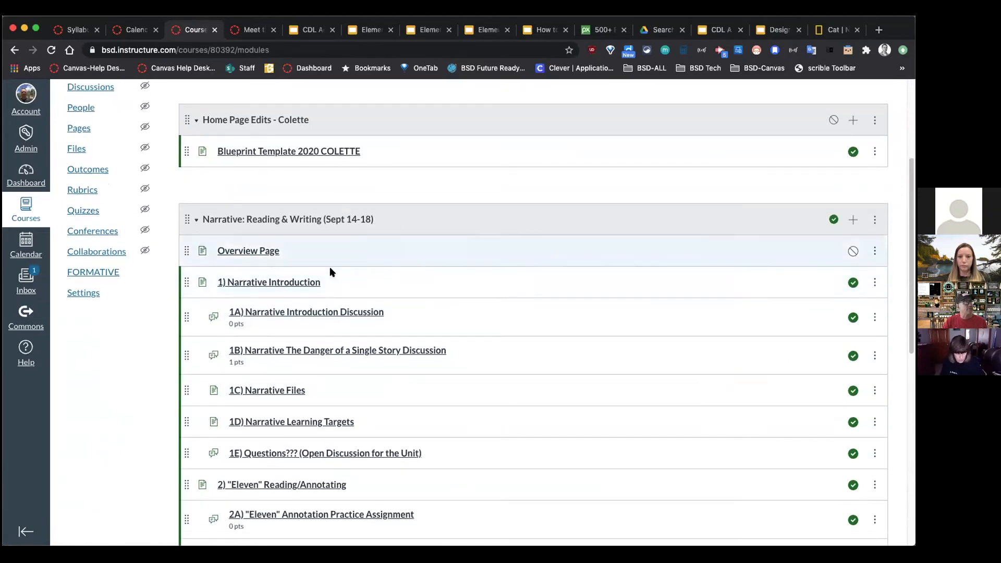
scroll(391, 389, down, 4)
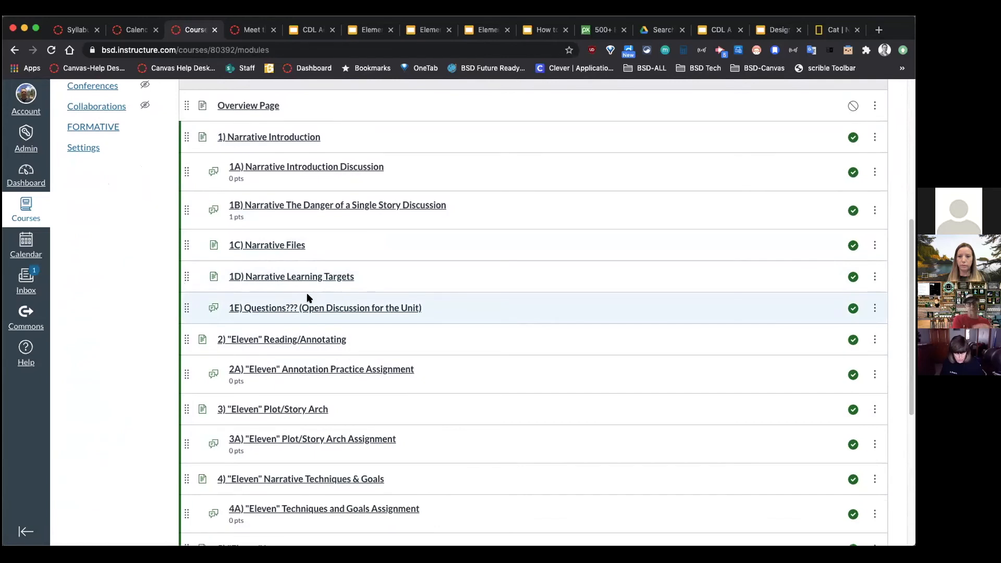
scroll(384, 301, up, 2)
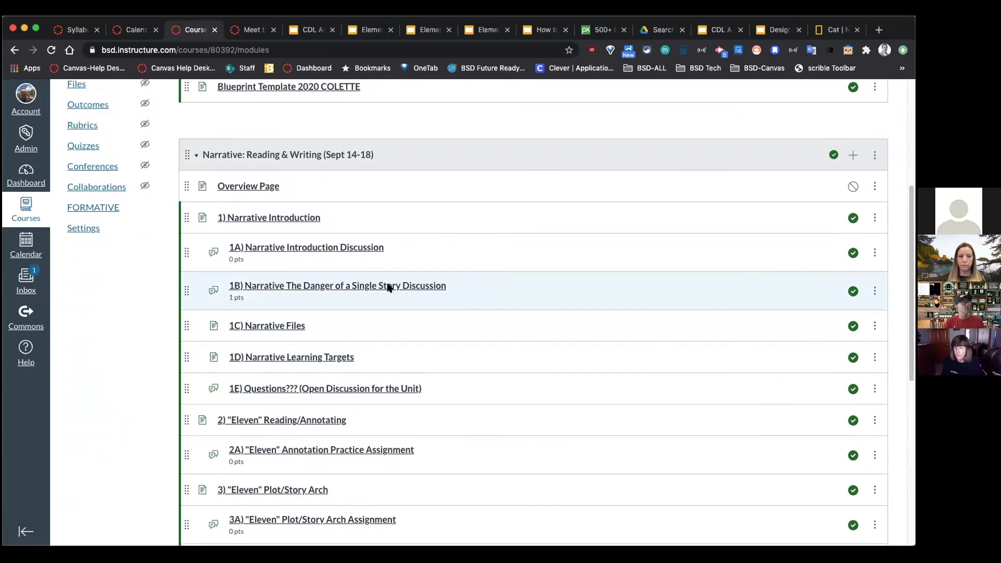
Step: Step from the Overview Page through the next two module items, then return to Modules
click(252, 187)
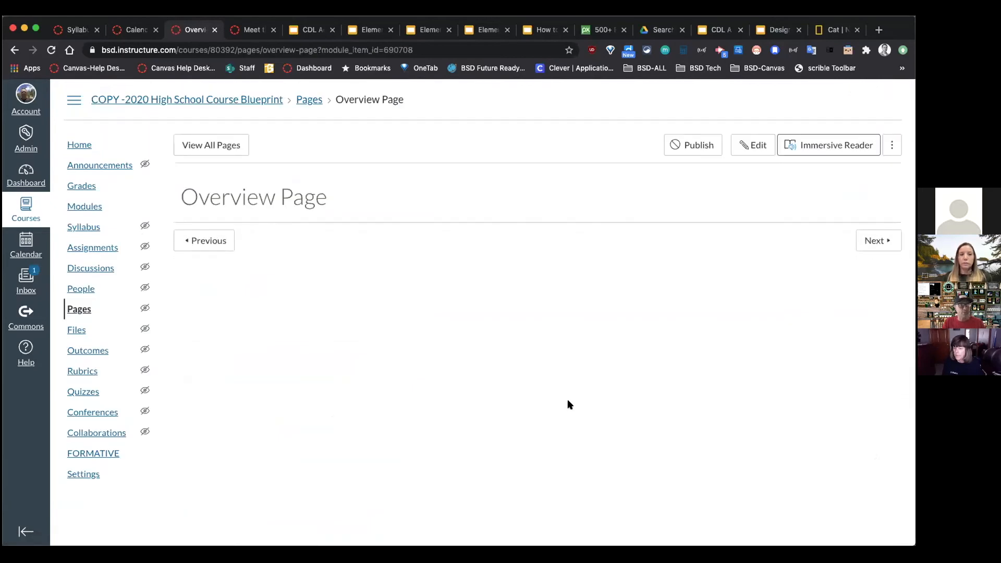
click(864, 242)
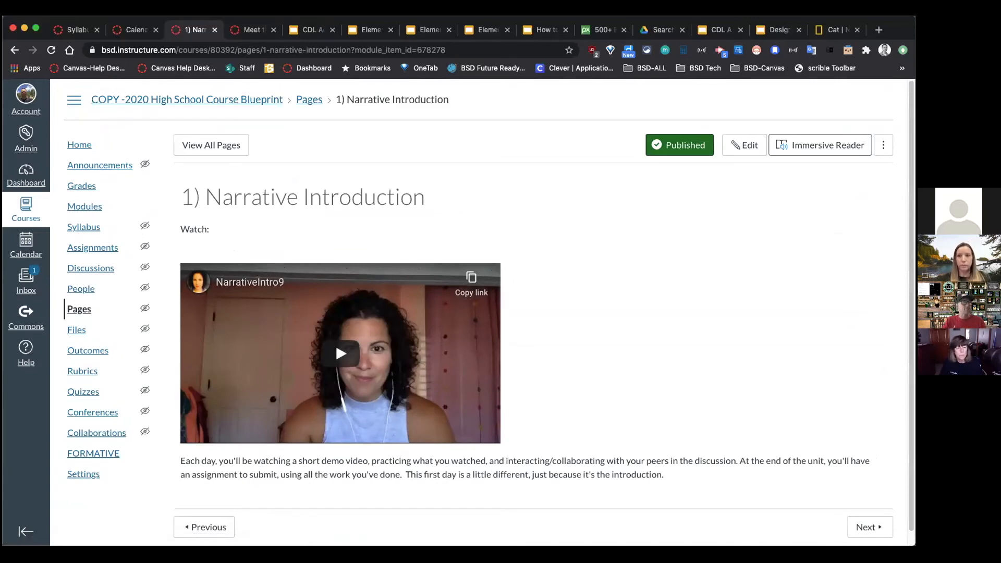
click(869, 527)
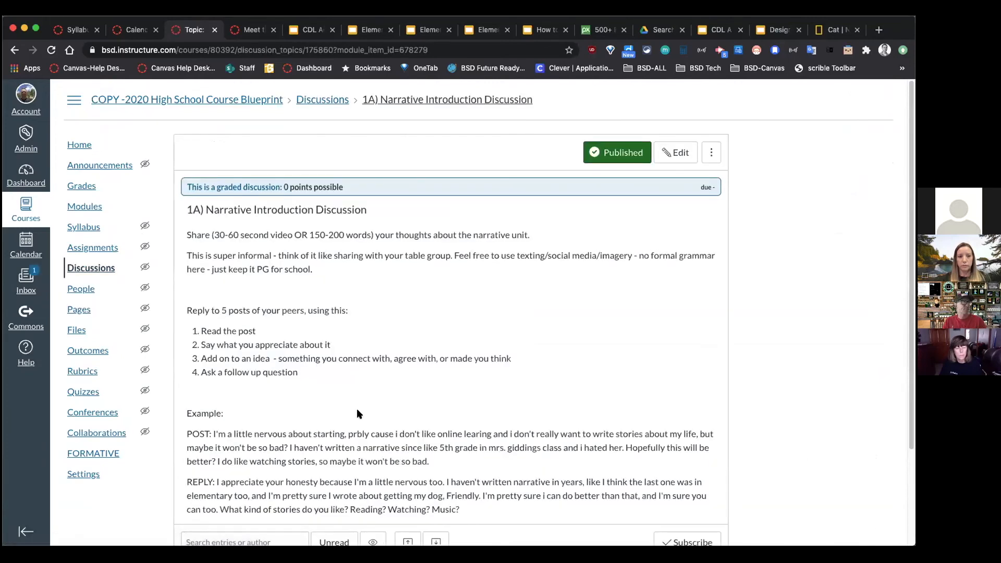
scroll(468, 366, down, 3)
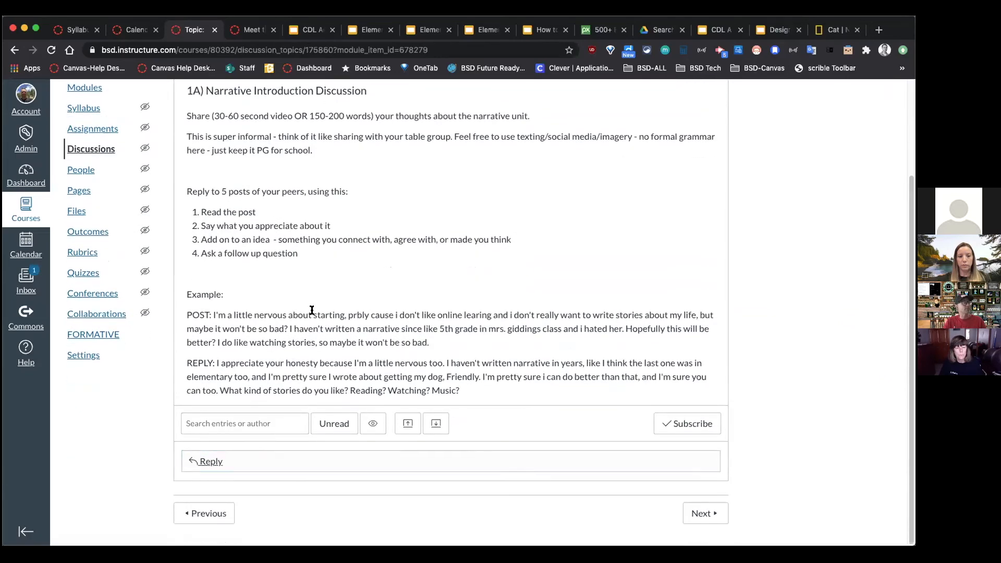
scroll(224, 266, up, 3)
click(84, 207)
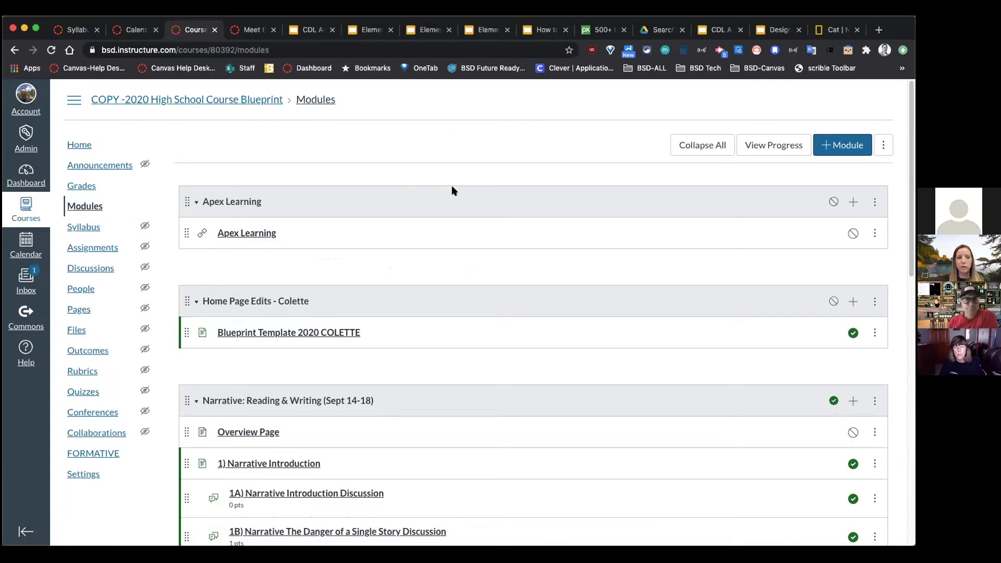
Step: From the Meet the Teacher tab, return to the COPY -2020 Elementary Homeroom Blueprint home page and view its Weekly Agenda
click(250, 30)
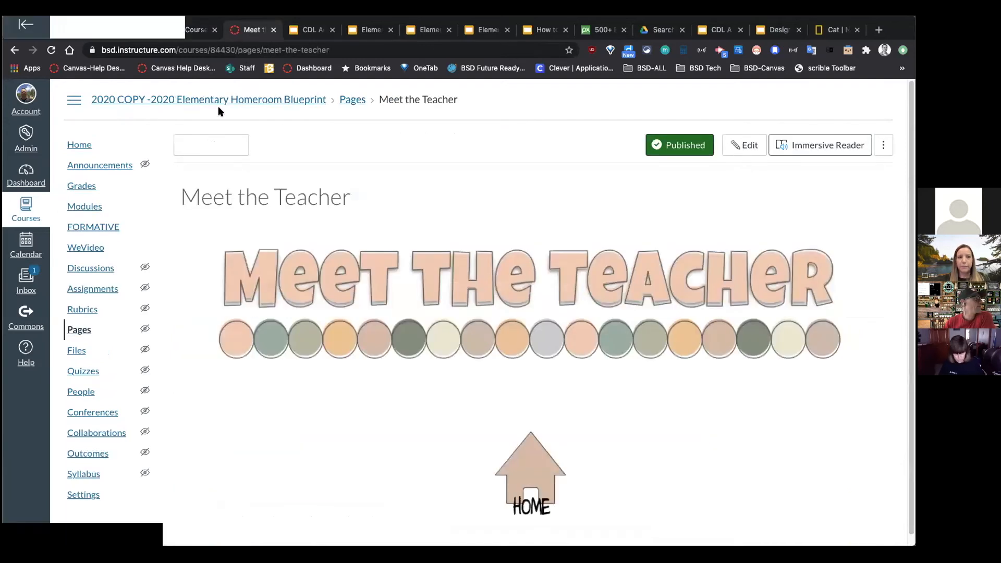
click(81, 145)
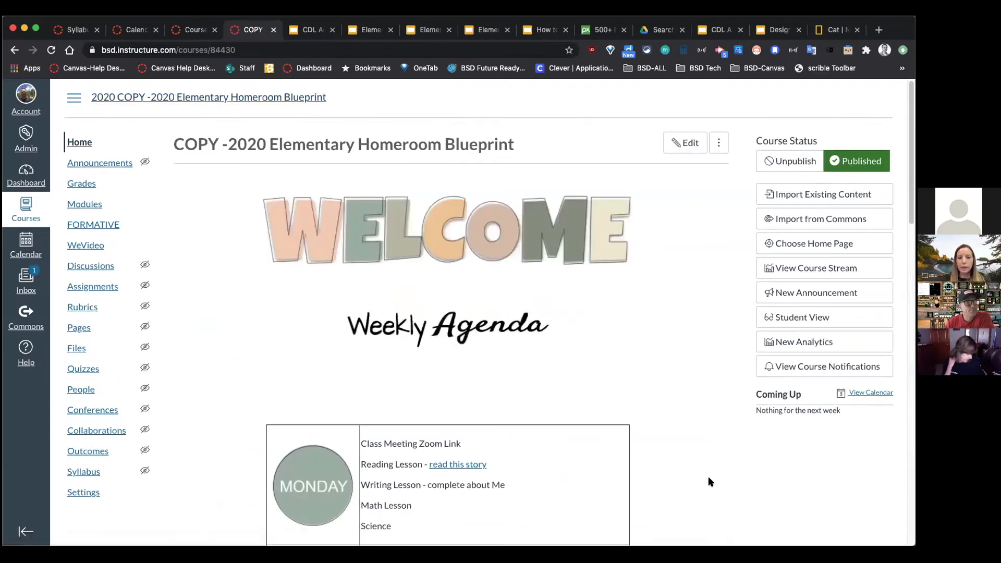
scroll(708, 478, down, 3)
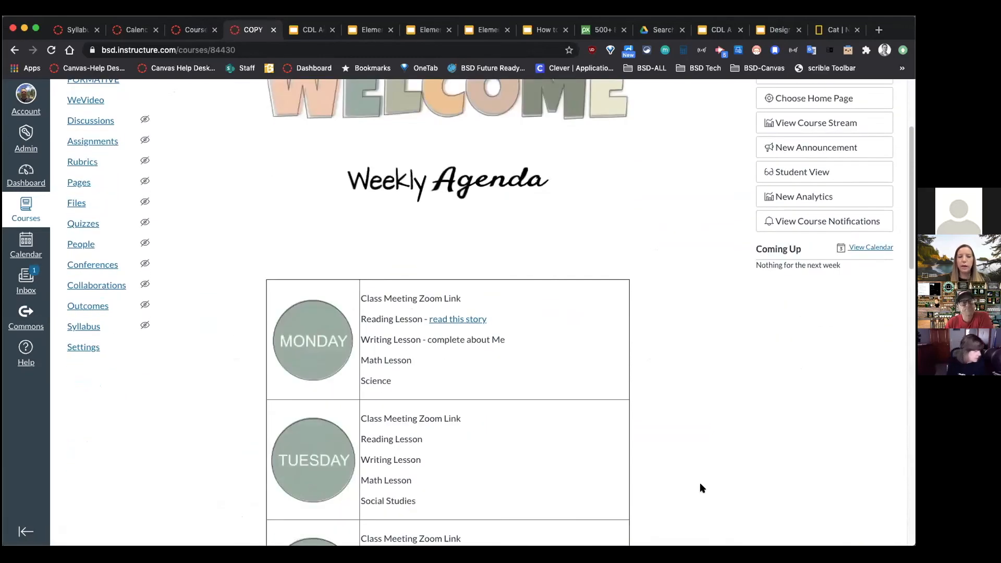
scroll(700, 488, down, 1)
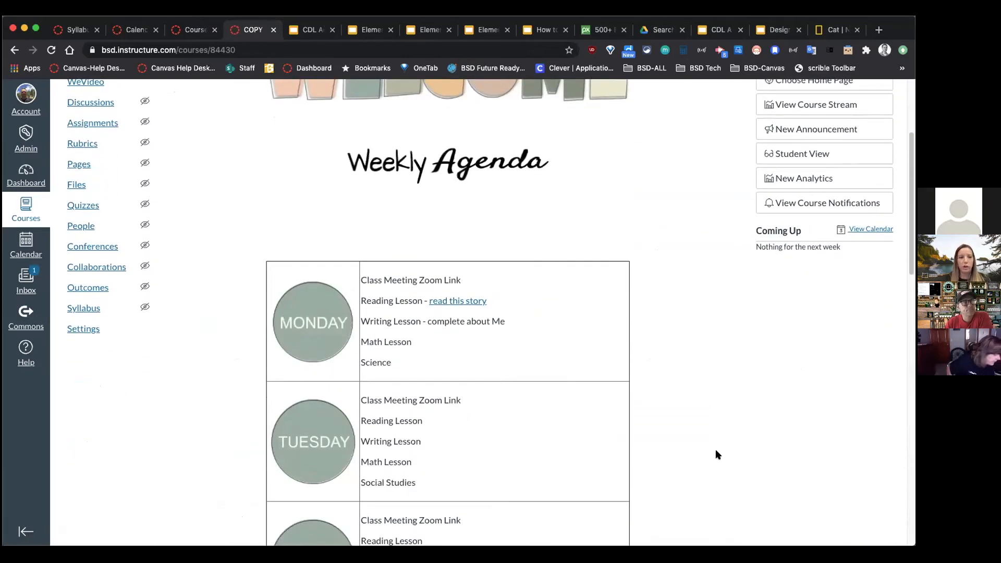
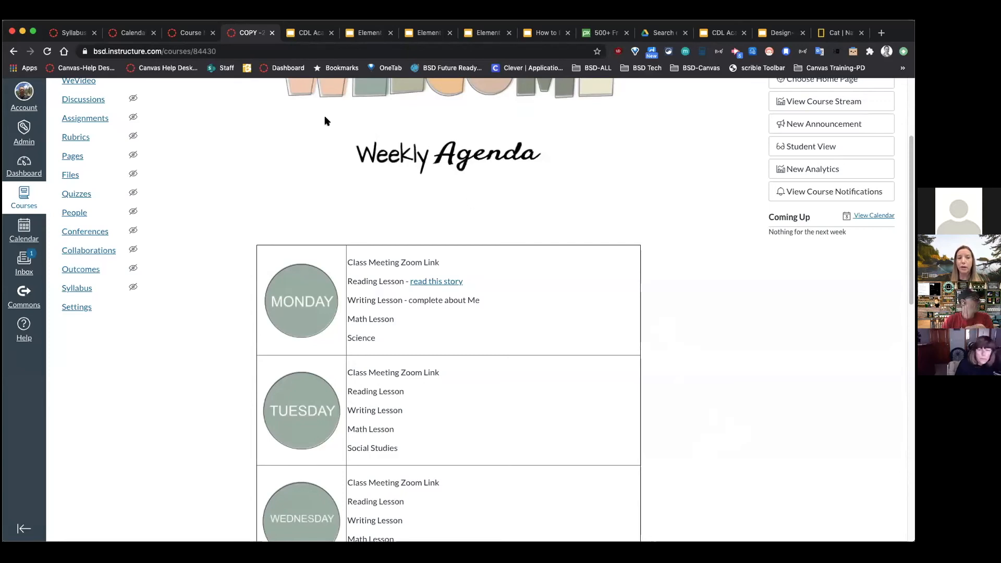
Step: Move the September calendar tab after the course tab and review the home page agenda
click(147, 34)
drag(147, 34, 207, 35)
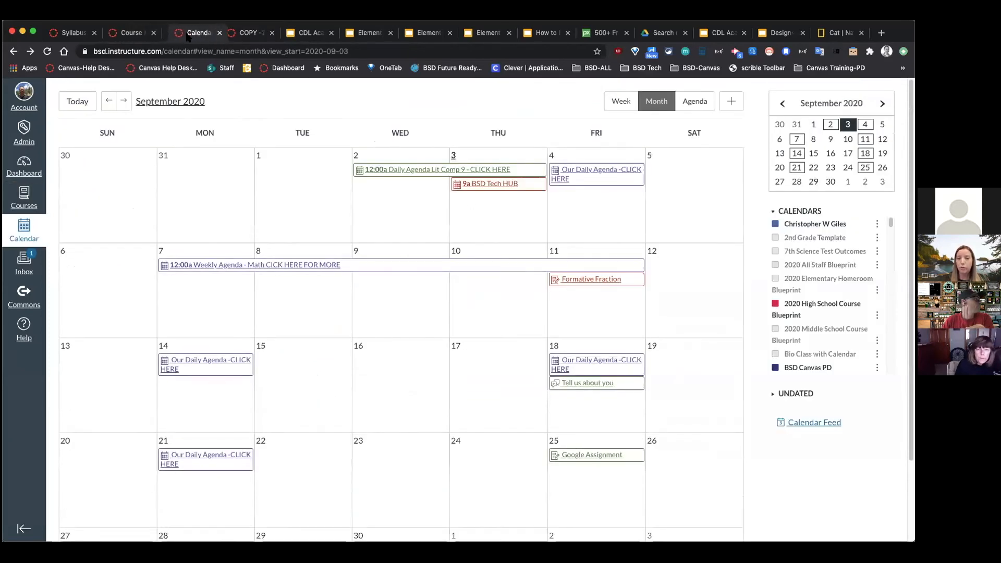
click(252, 35)
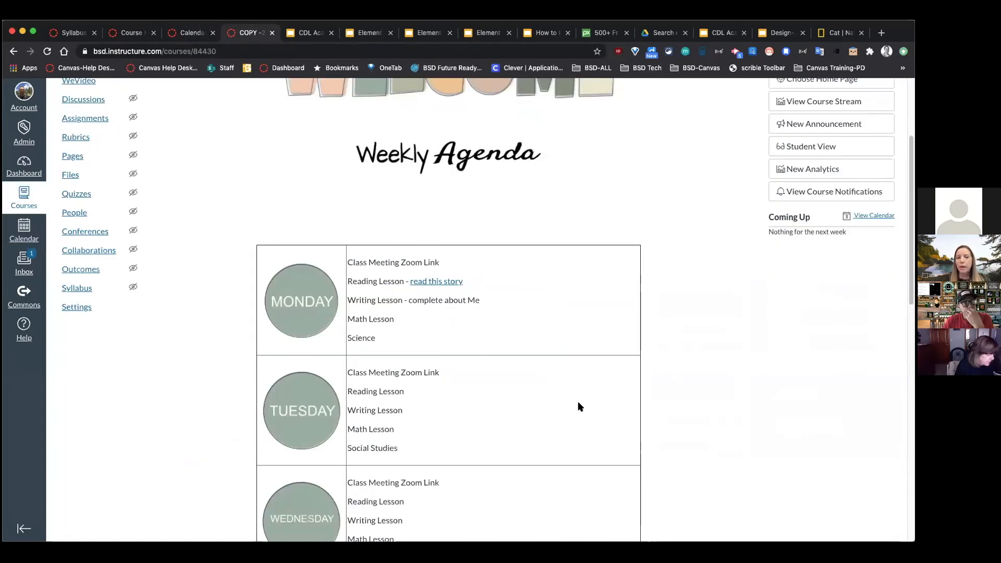
scroll(582, 403, down, 8)
scroll(579, 408, down, 4)
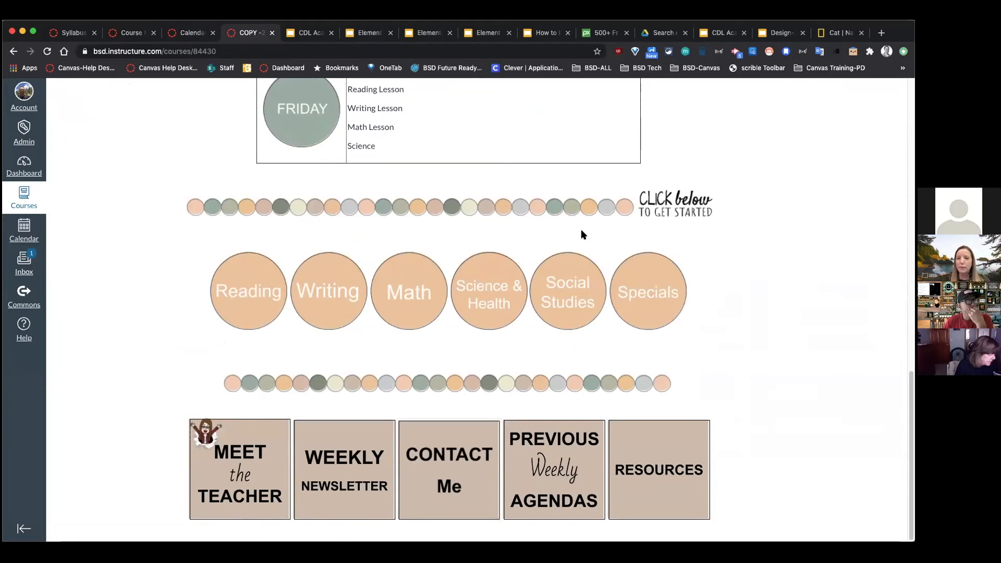
scroll(582, 233, up, 10)
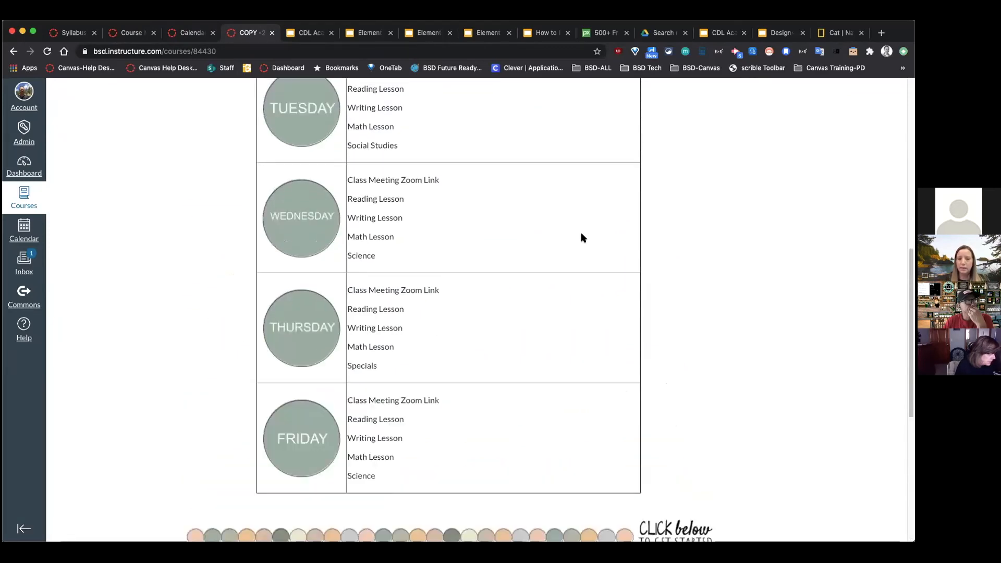
scroll(582, 237, up, 1)
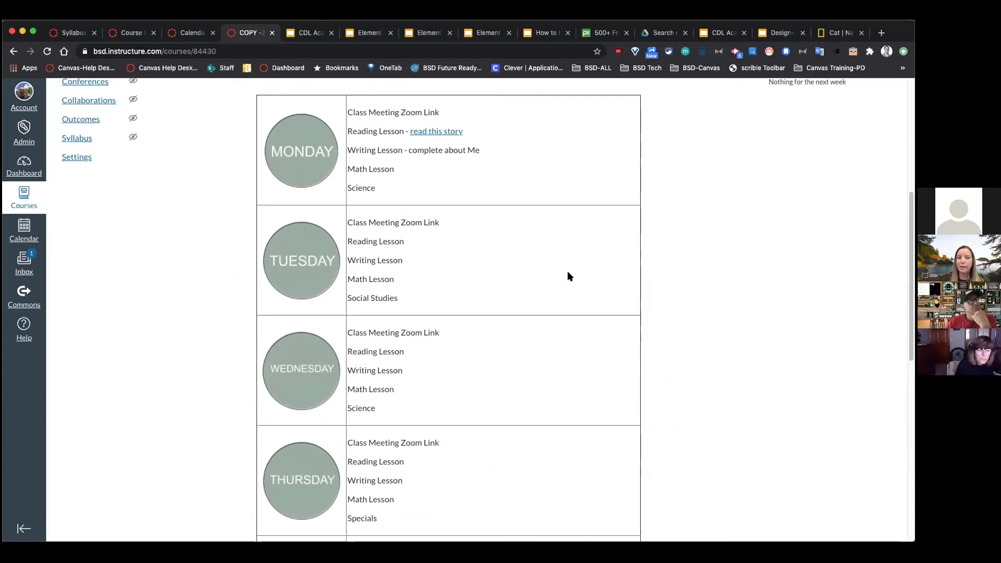
scroll(569, 272, down, 1)
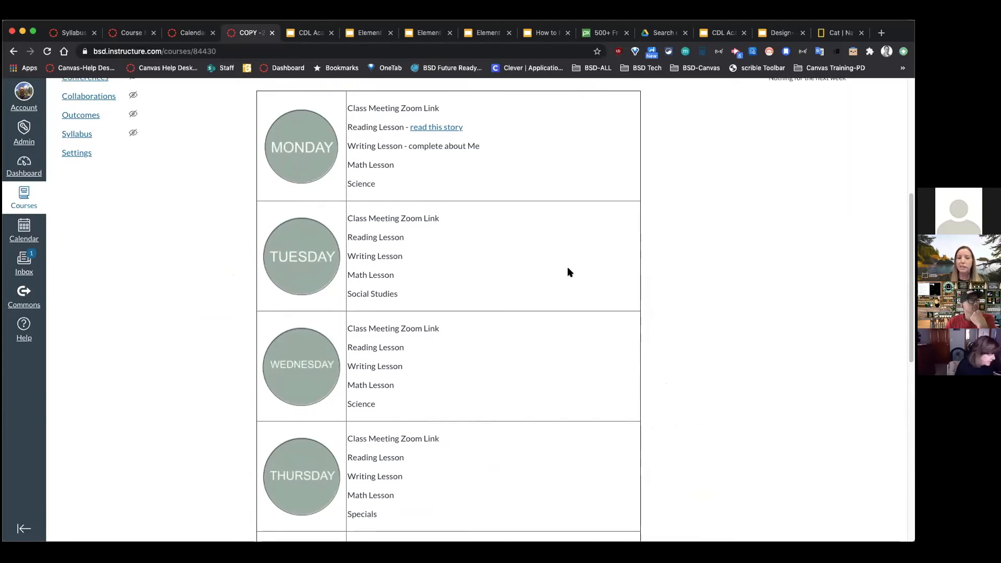
scroll(571, 272, down, 1)
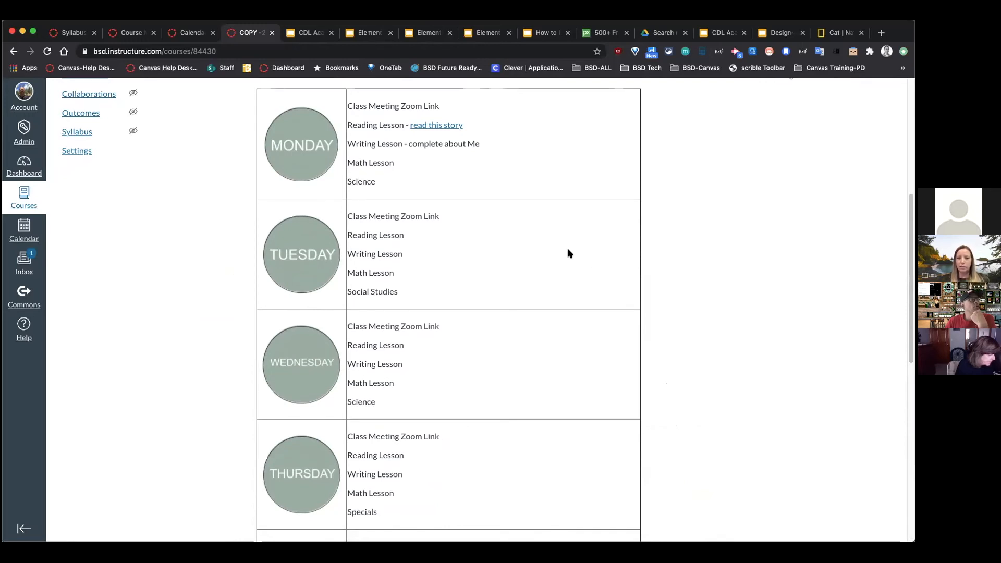
scroll(598, 259, up, 2)
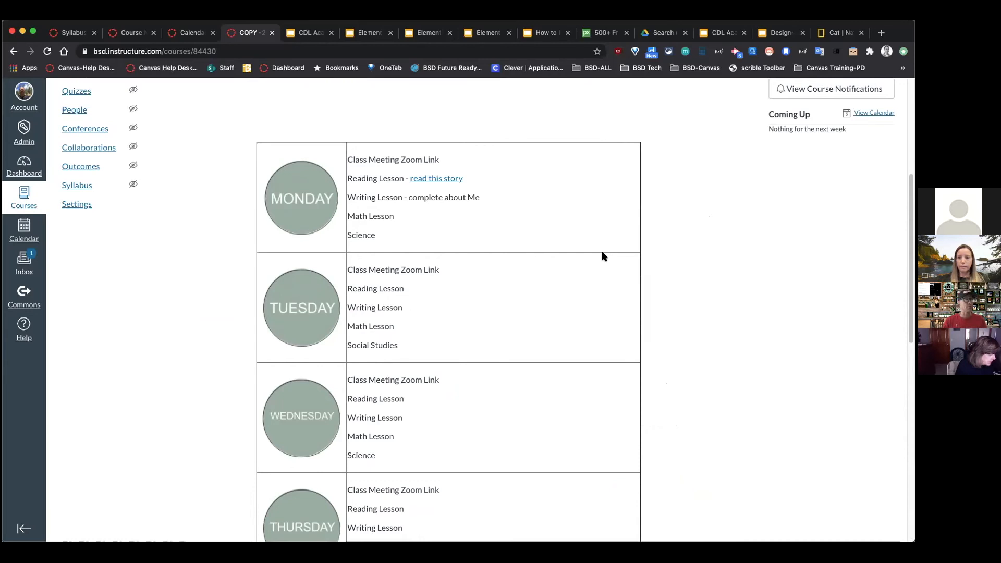
scroll(601, 255, up, 5)
Step: Edit the home page and append '--Fractions' to Monday's Math Lesson
click(705, 117)
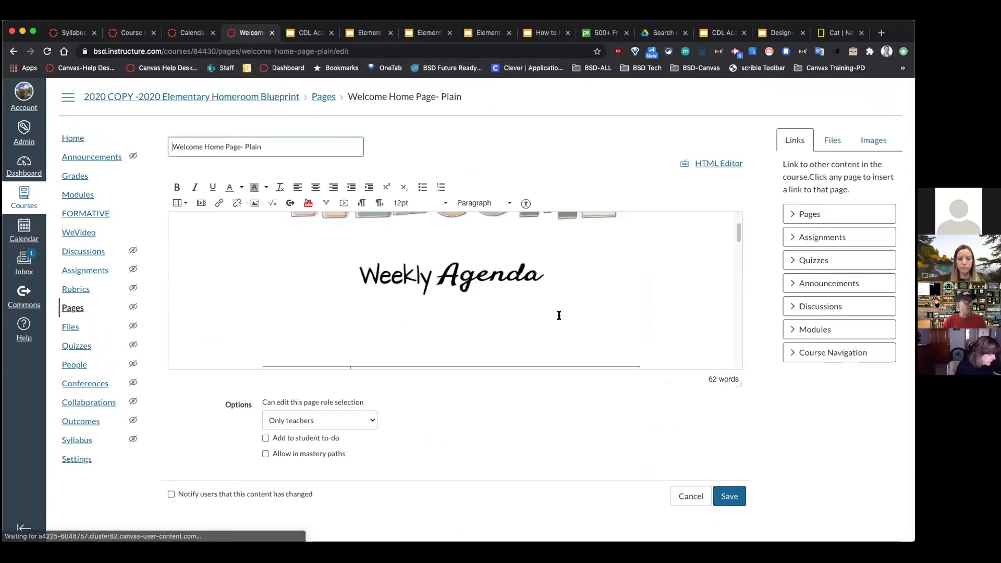
scroll(556, 313, down, 4)
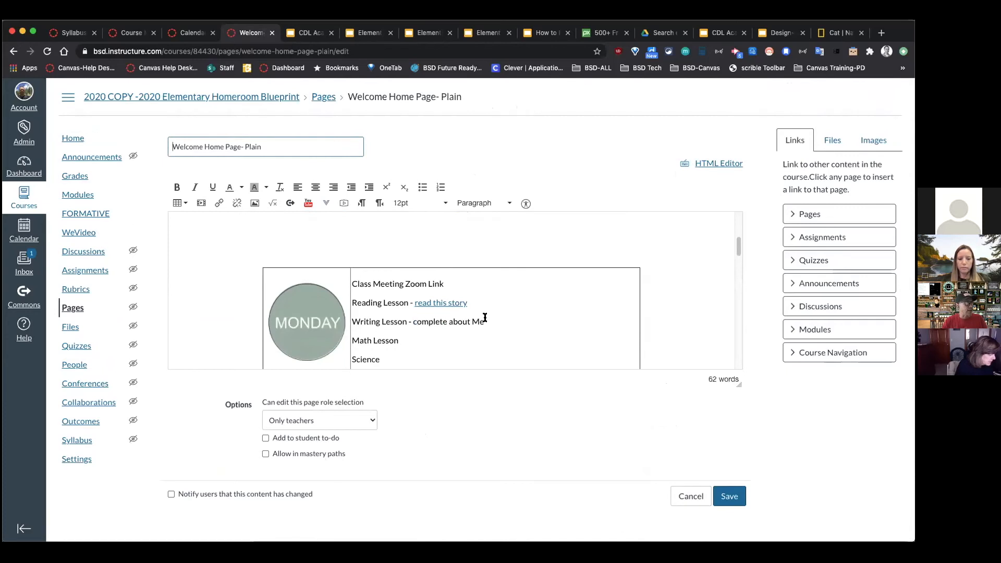
click(416, 341)
text(--mFrac)
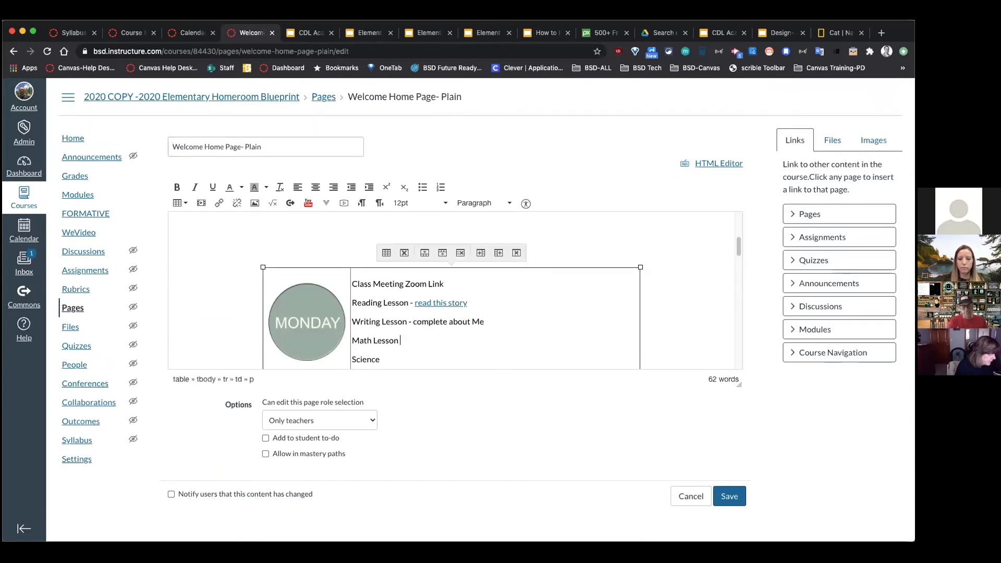
key(BackSpace)
key(BackSpace)
key(BackSpace)
key(BackSpace)
key(BackSpace)
text(Factions)
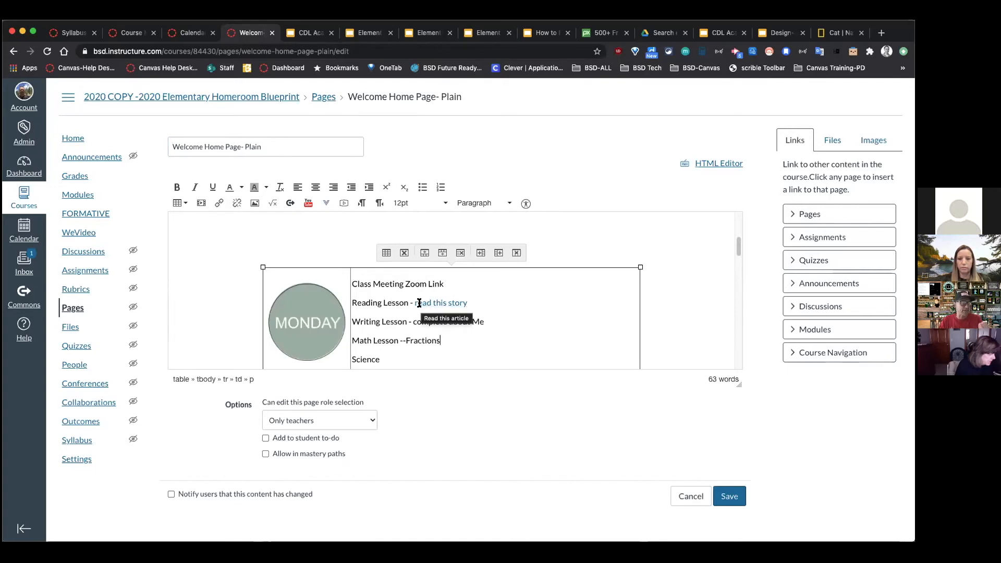
Step: Link 'complete about Me' to the Dogs vs Cats assignment and save the home page
drag(484, 322, 417, 322)
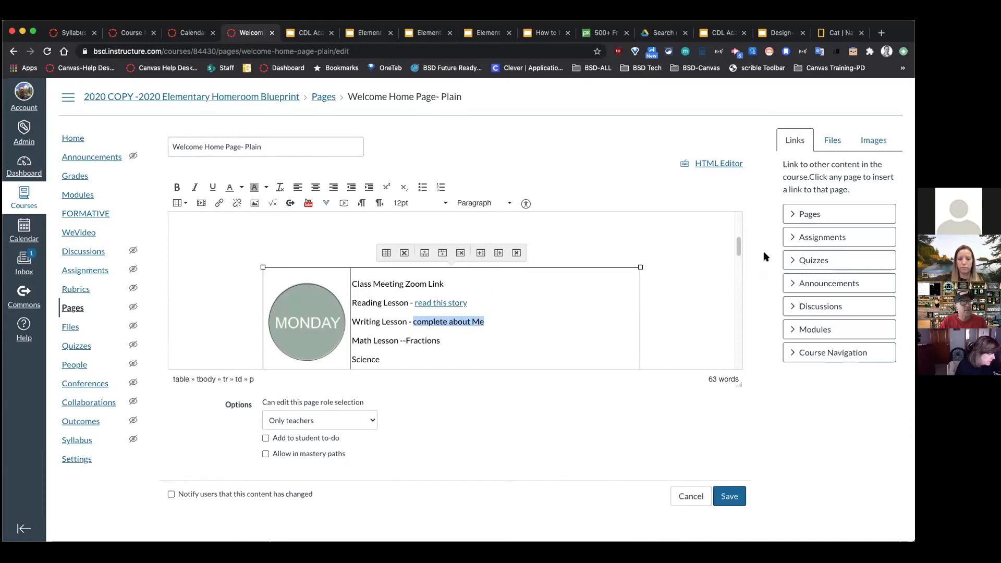
click(805, 239)
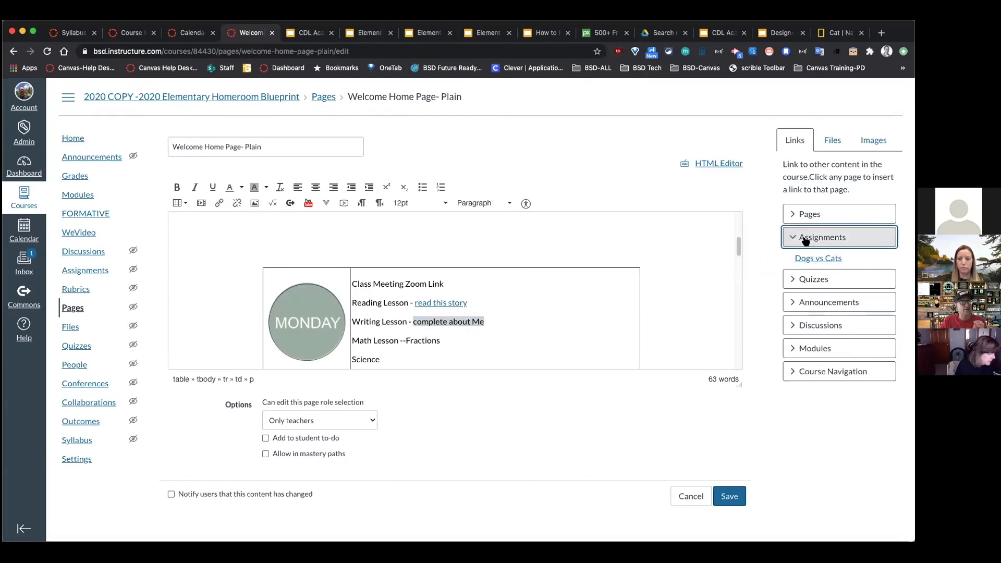
click(820, 260)
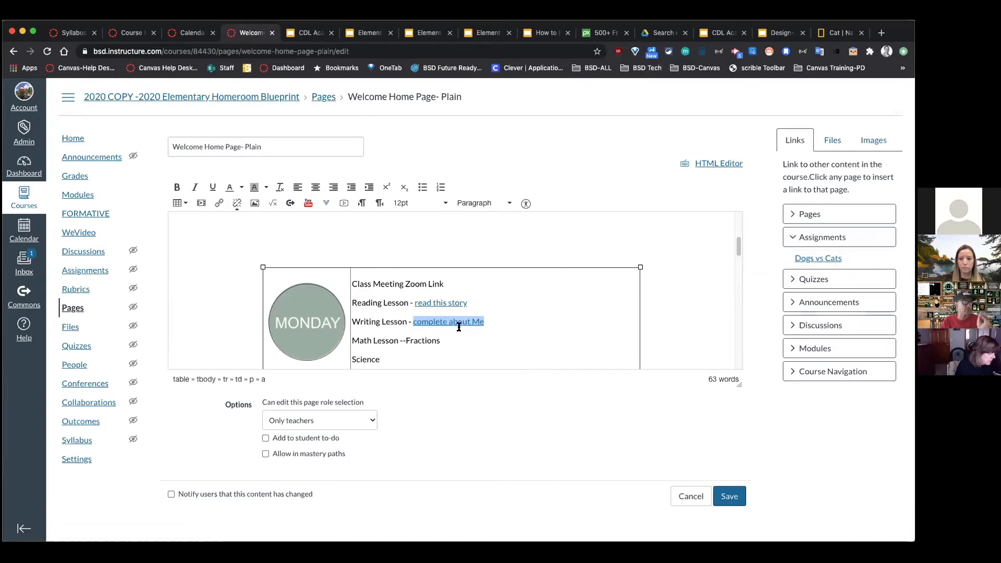
scroll(465, 330, down, 1)
drag(499, 306, 412, 308)
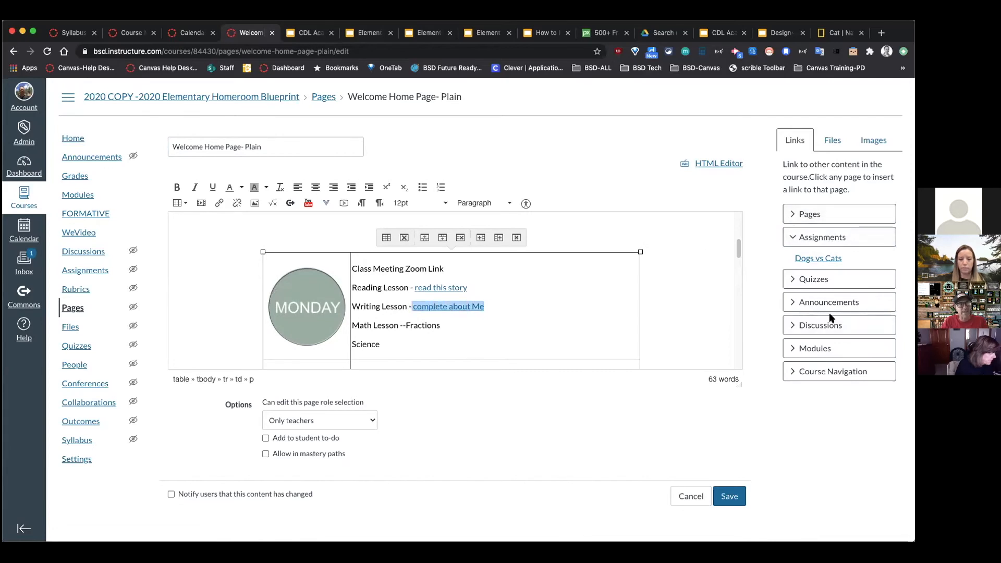
click(812, 279)
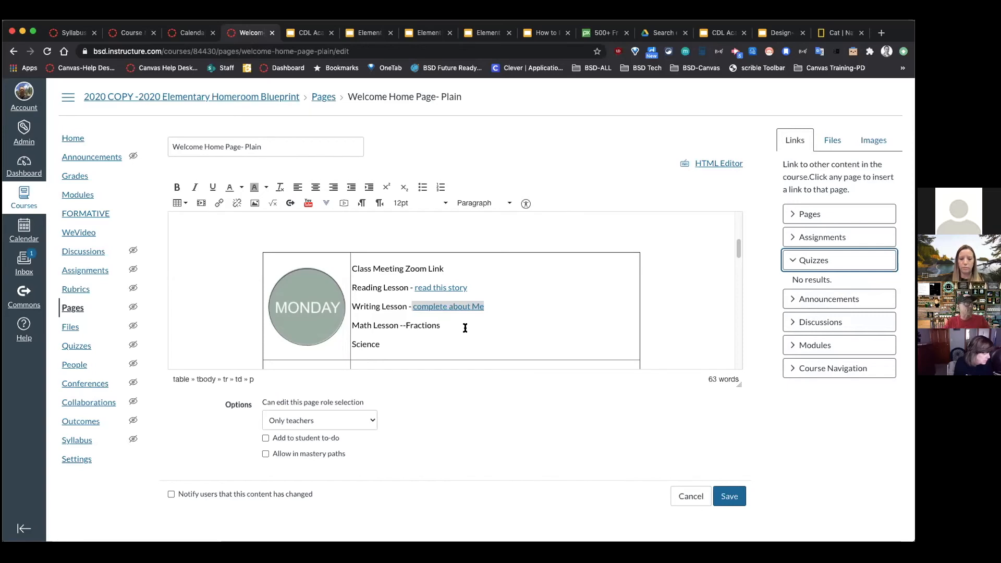
scroll(428, 313, down, 2)
scroll(416, 282, up, 3)
drag(323, 296, 485, 257)
click(730, 496)
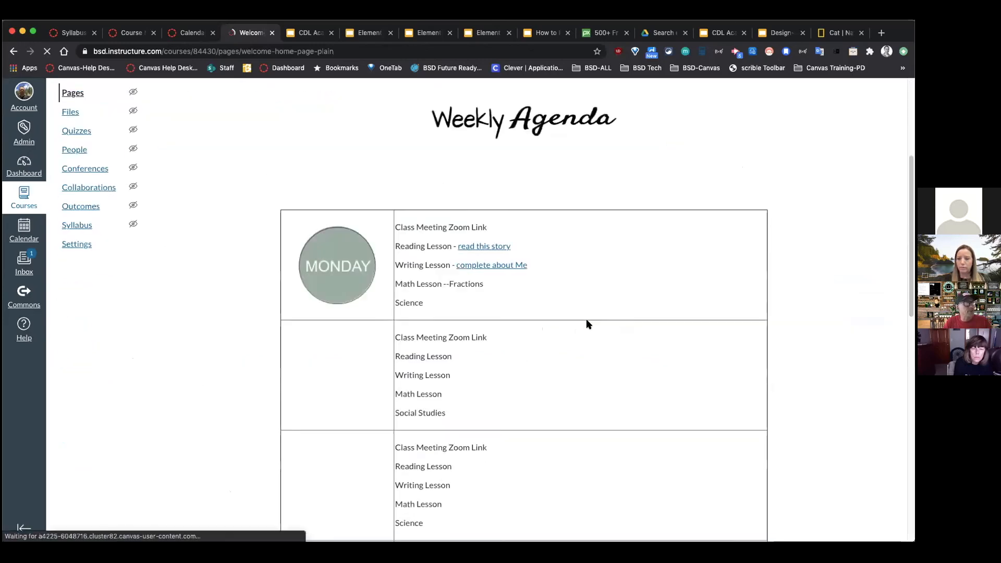
Step: Add a 'Week Sept 21' heading above Week of Sept 14 on Previous Weekly Agendas, save, then reopen the home page editor
scroll(587, 323, down, 10)
click(642, 435)
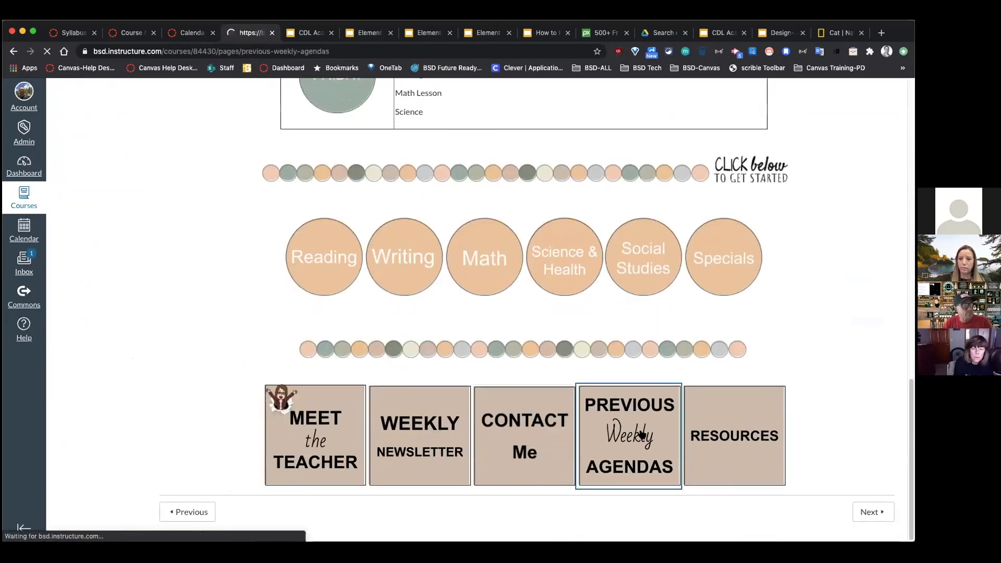
click(753, 137)
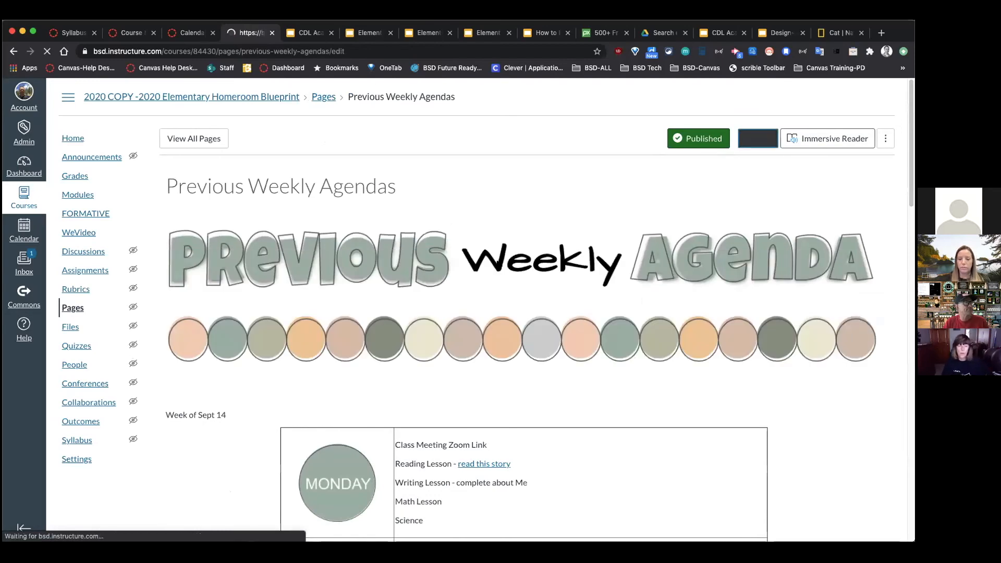
scroll(280, 361, down, 2)
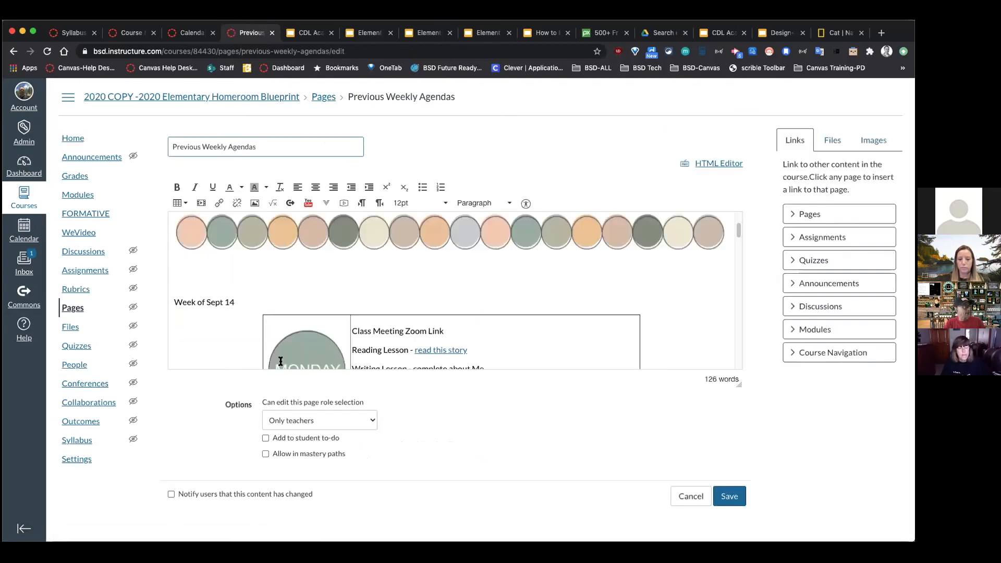
click(231, 285)
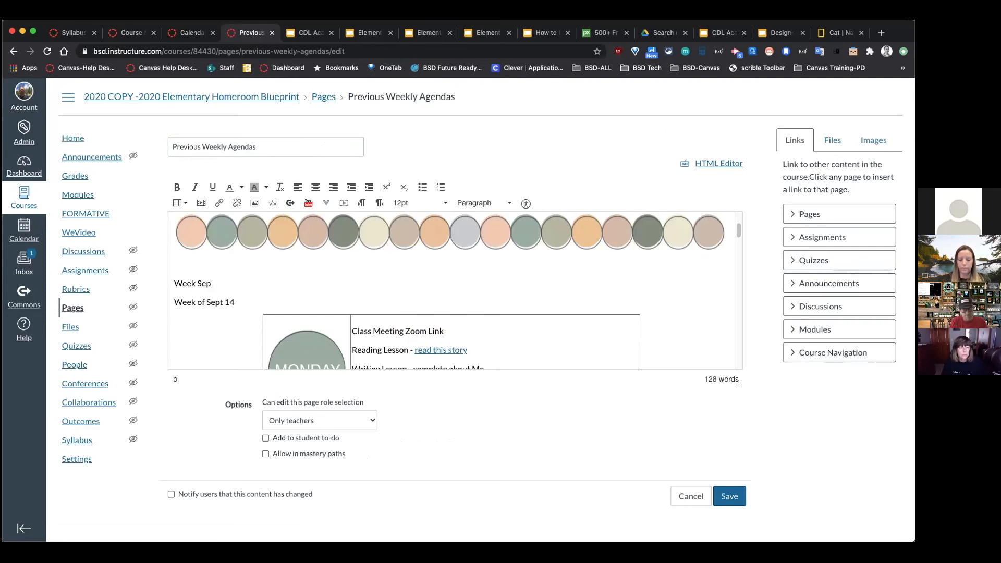
key(Return)
key(Return)
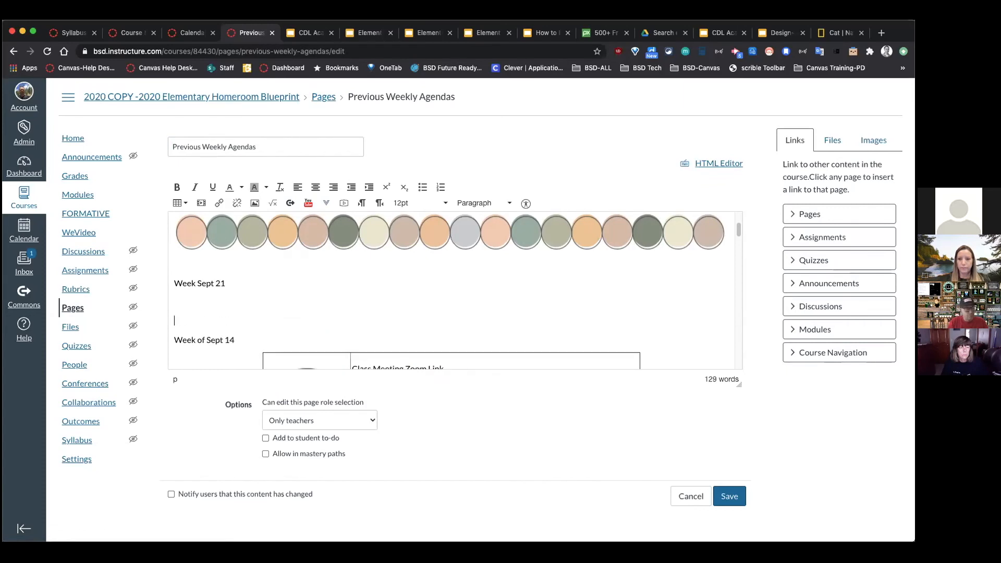
scroll(238, 298, down, 10)
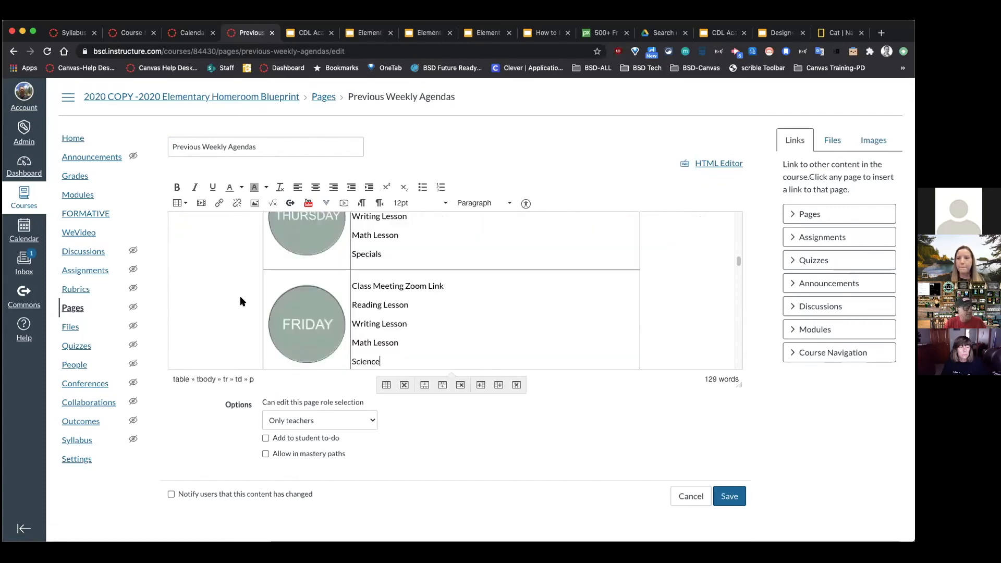
click(728, 497)
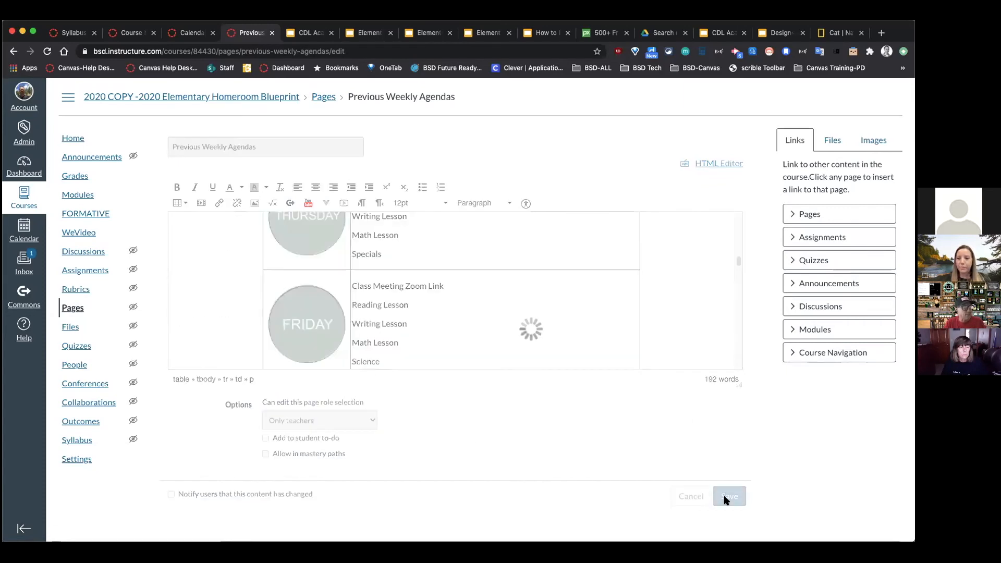
click(67, 137)
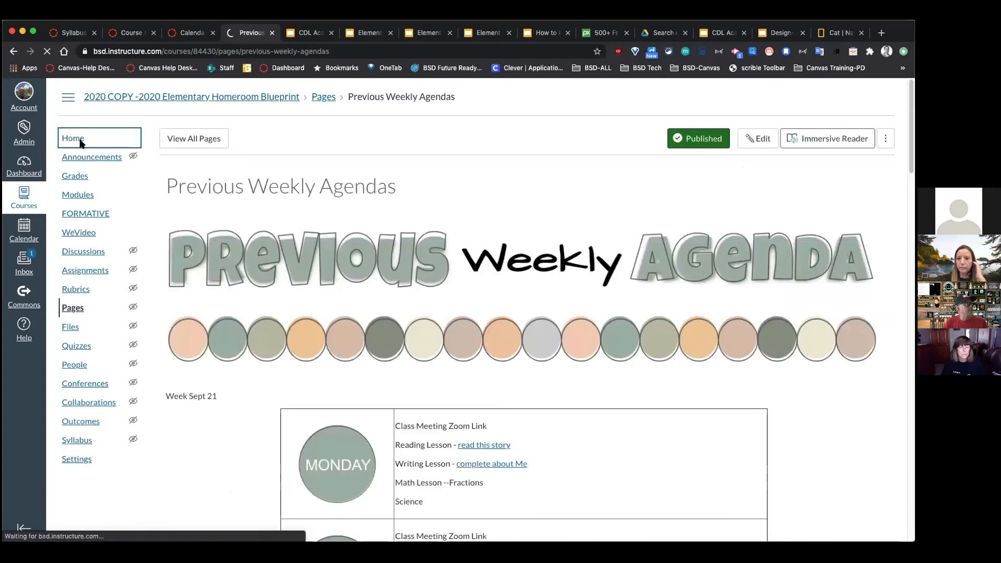
click(707, 138)
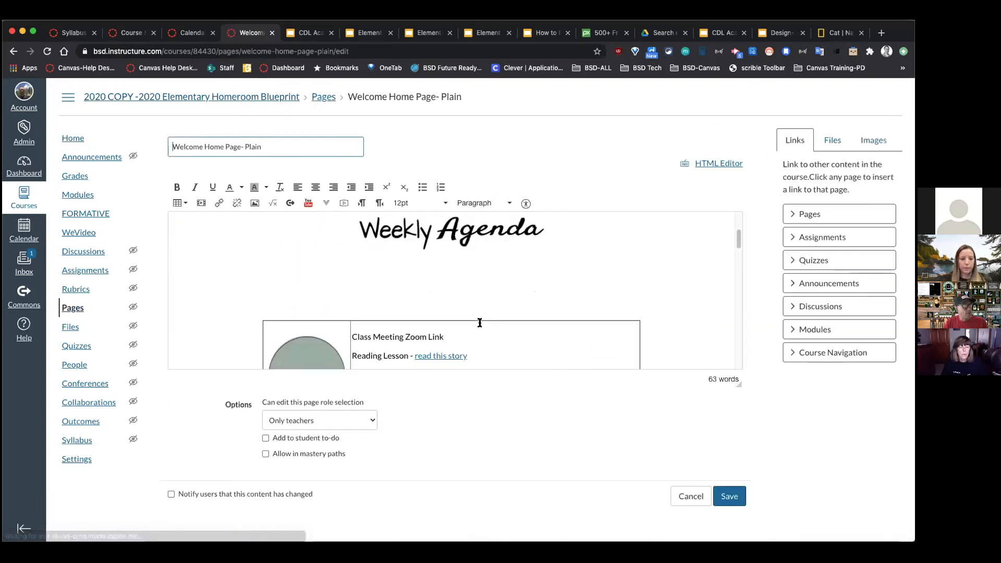
Step: Select Monday's agenda lines, cancel the home page edit, and open the September 2020 calendar
scroll(481, 326, down, 3)
drag(441, 340, 448, 275)
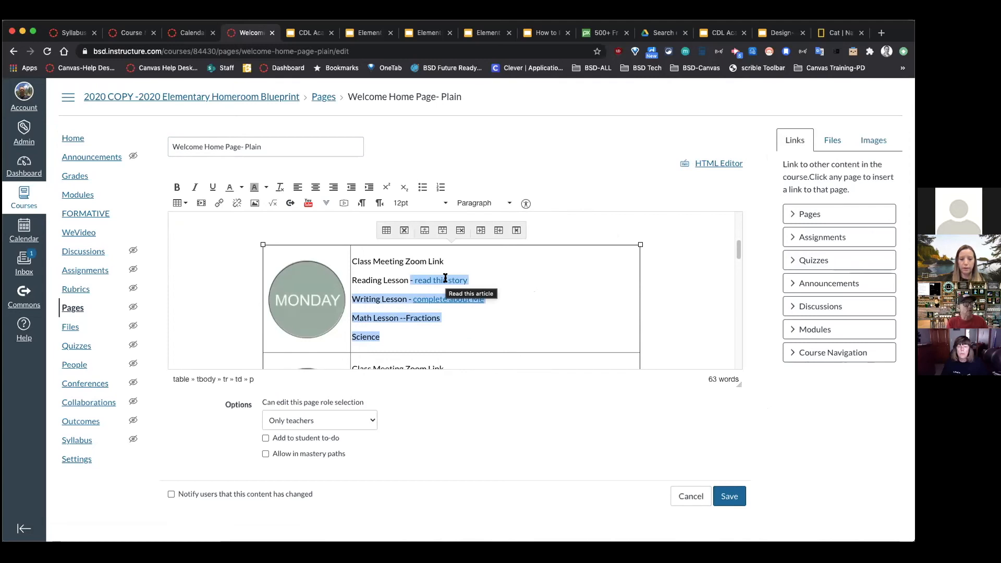
click(556, 305)
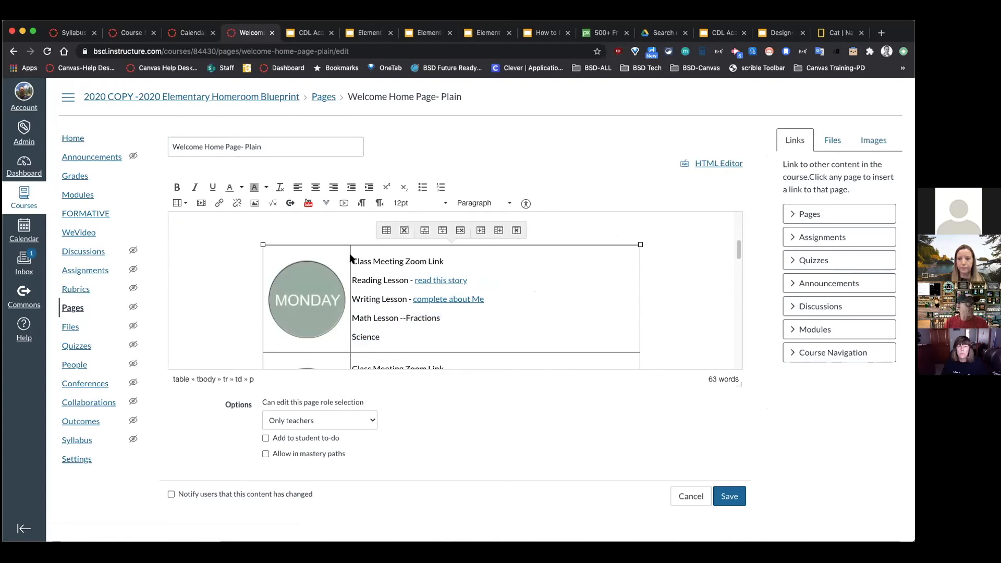
click(409, 329)
click(355, 268)
drag(353, 262, 450, 330)
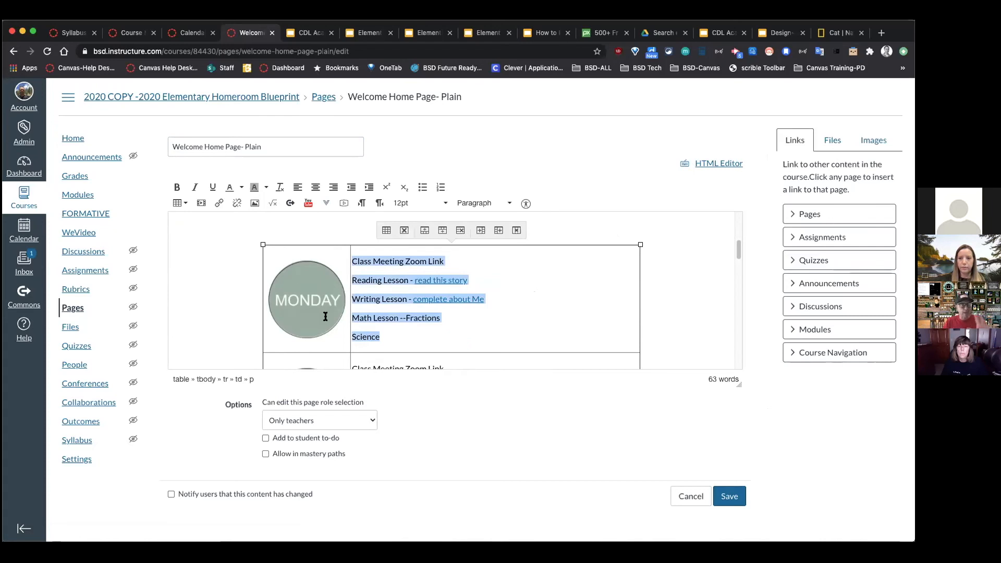
drag(402, 338, 352, 263)
key(ctrl+c)
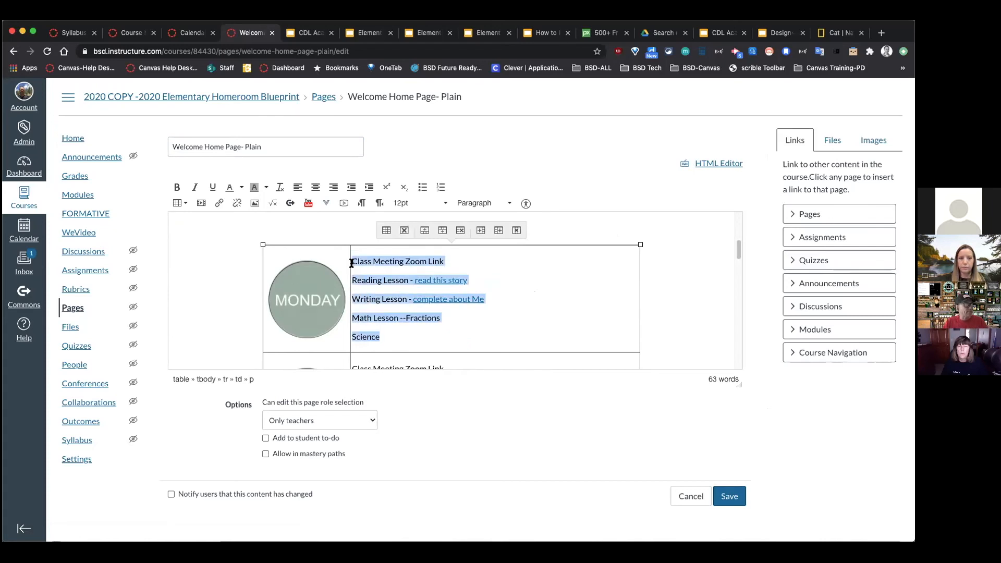
click(692, 496)
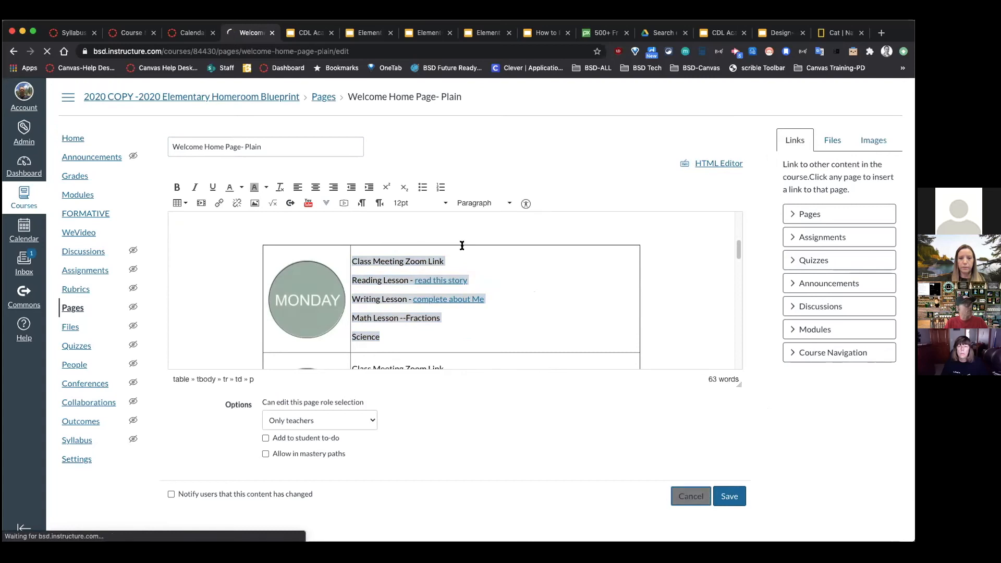
click(187, 27)
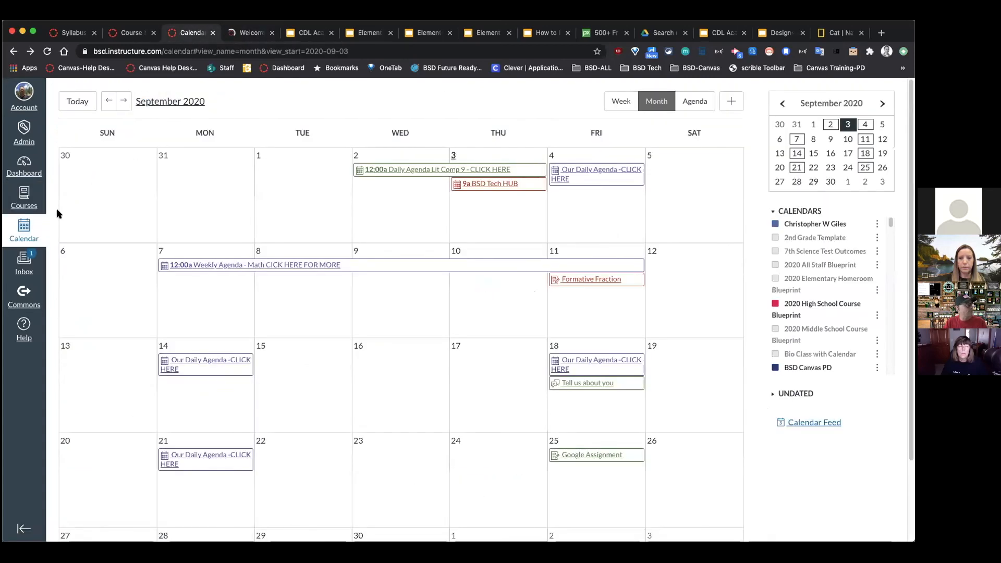
Step: Start a September 14 event titled 'Monday Agenda - CLICK HERE' on the BSD TEST Course calendar
click(193, 391)
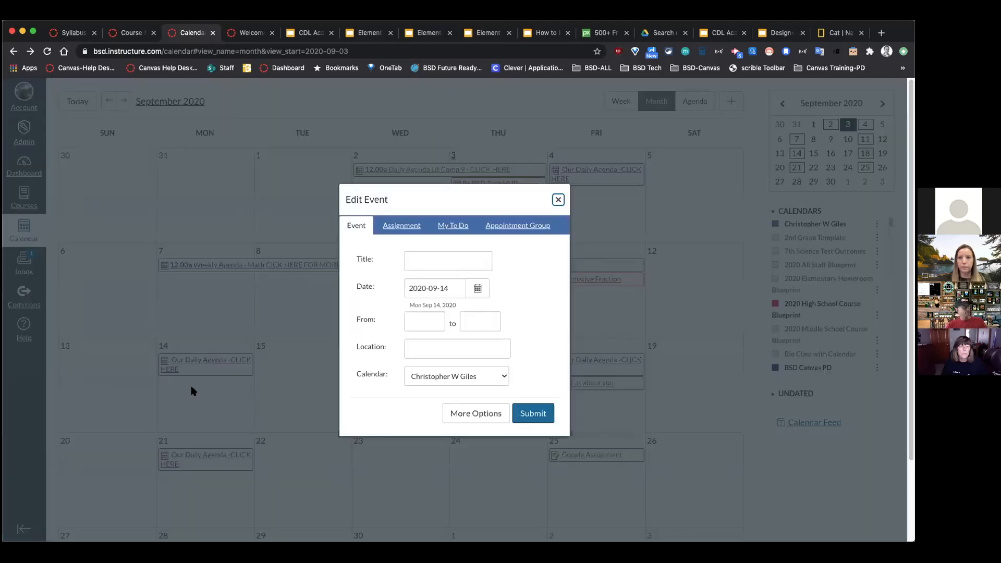
click(418, 256)
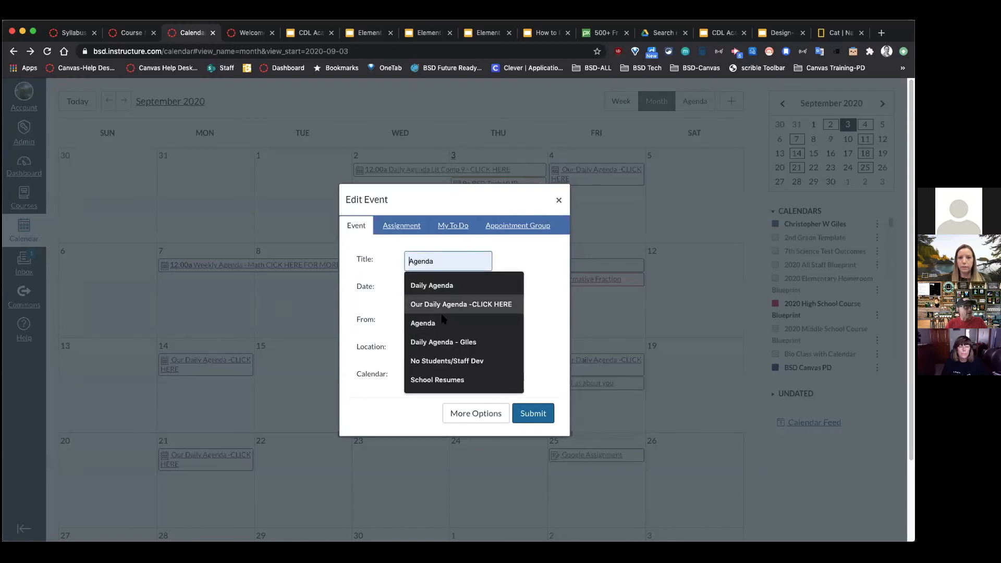
text(Mo)
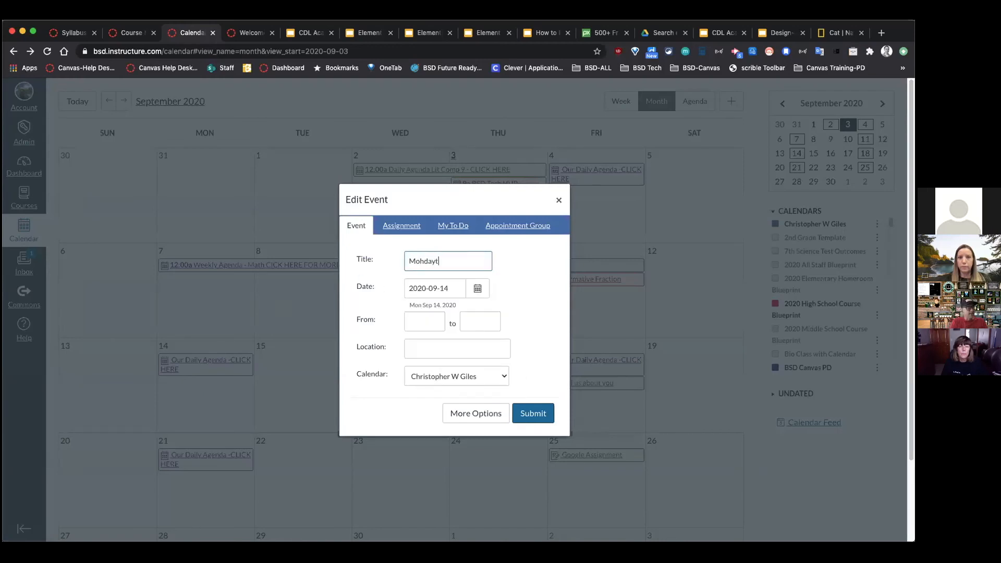
text(nday)
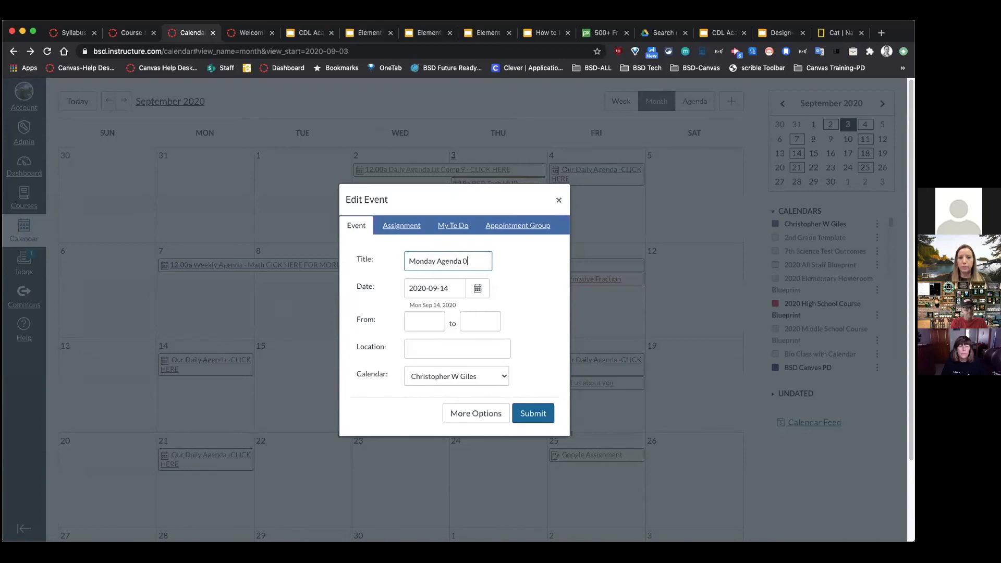
text( Agenda - CLICK HERE)
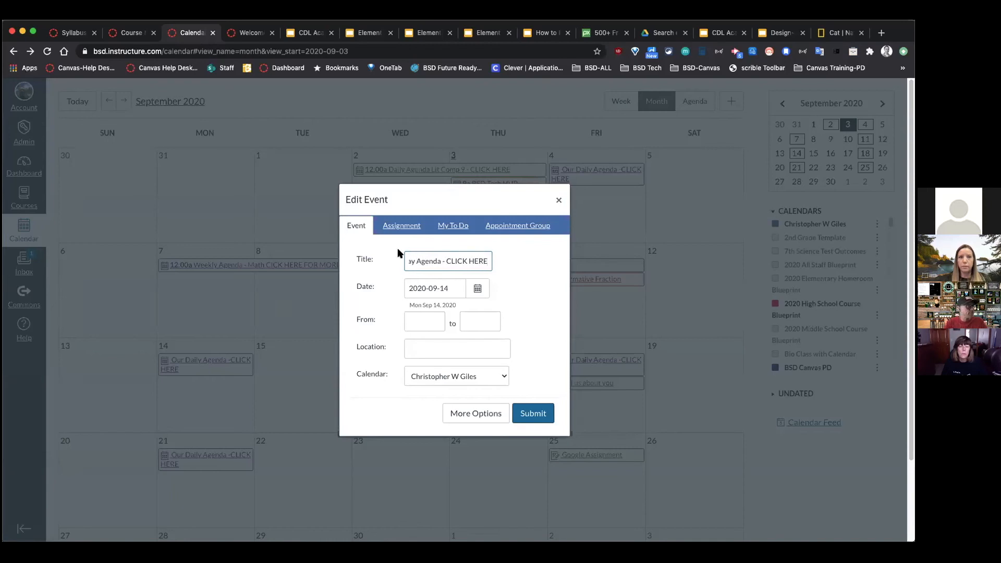
click(501, 376)
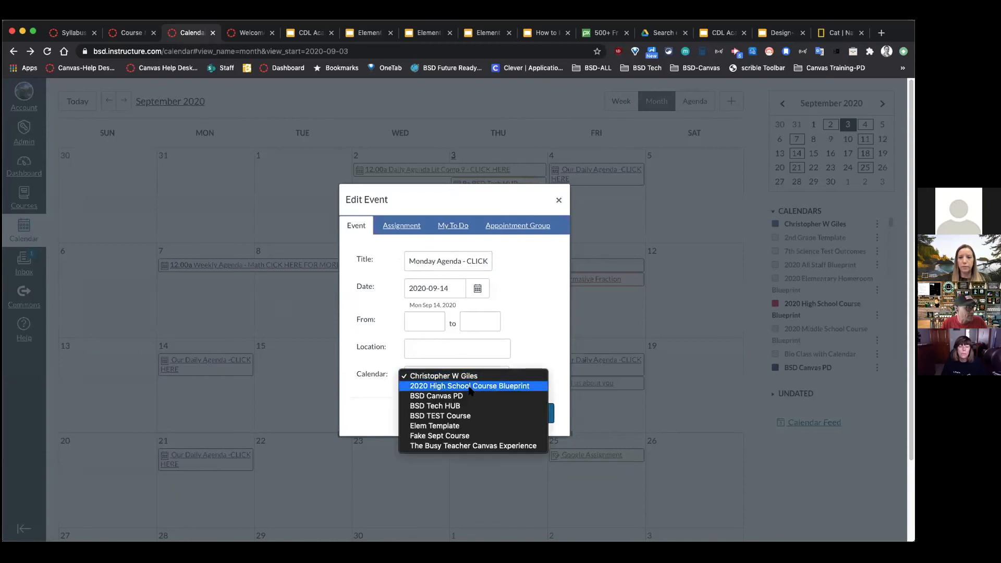
click(459, 416)
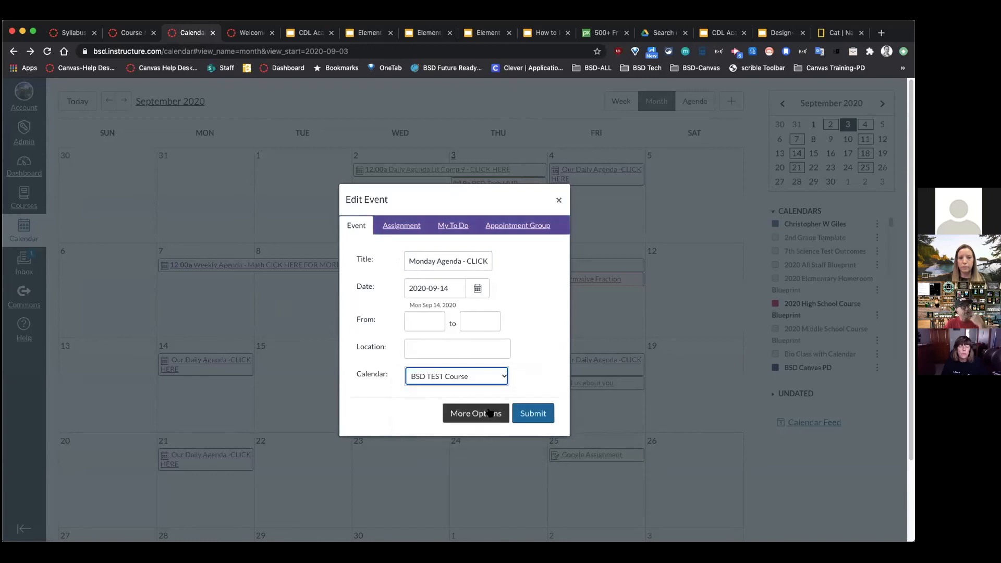
Step: Paste Monday's agenda lines into the event description in the full editor
click(492, 413)
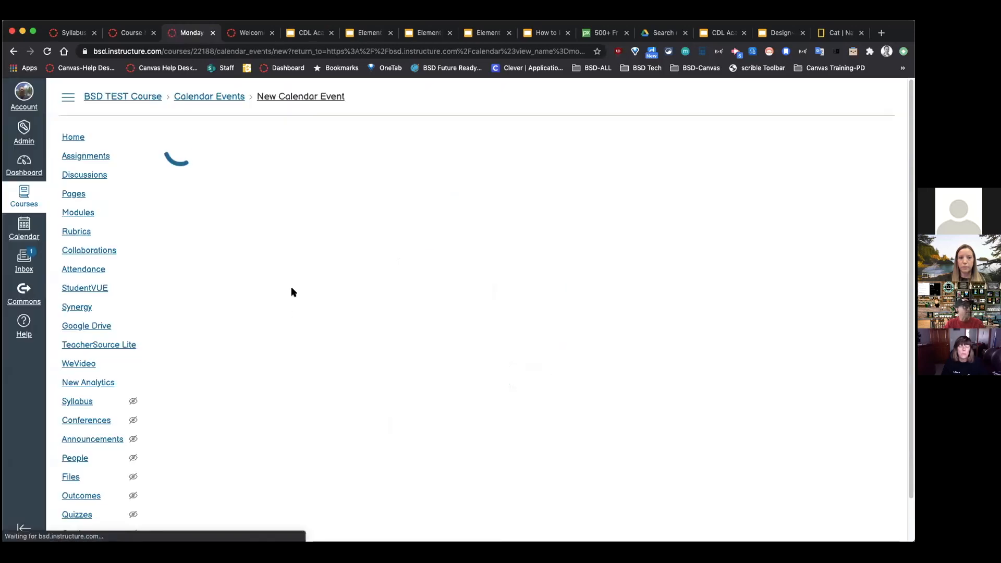
click(255, 244)
key(ctrl+v)
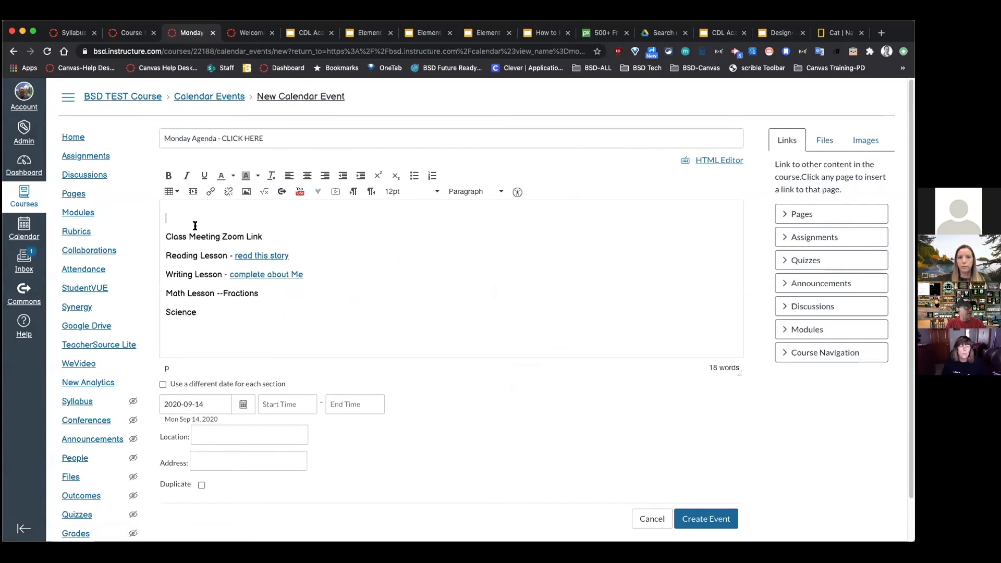
Step: Record a short webcam video and save it into the Monday agenda event
click(331, 191)
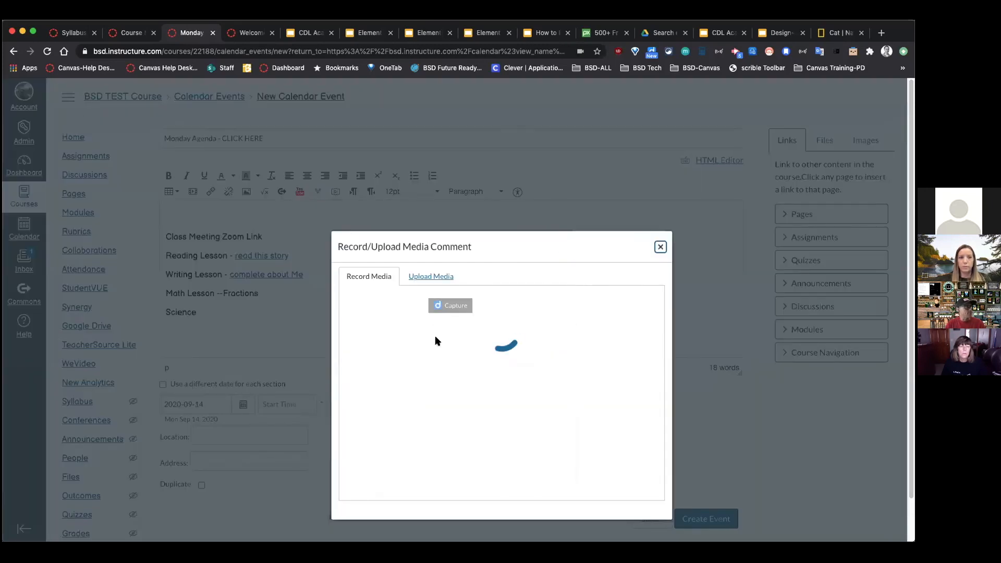
click(505, 485)
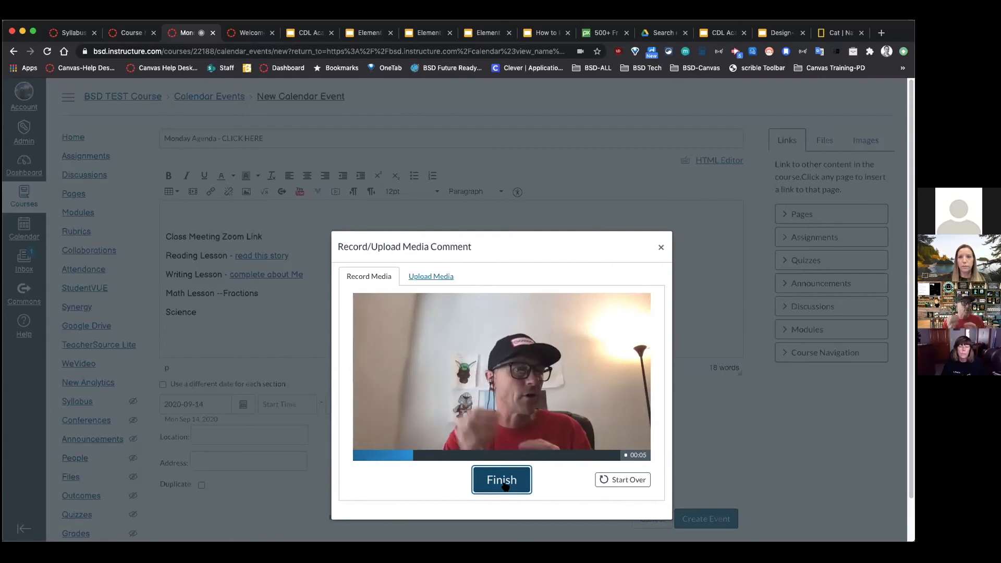
click(511, 482)
click(497, 472)
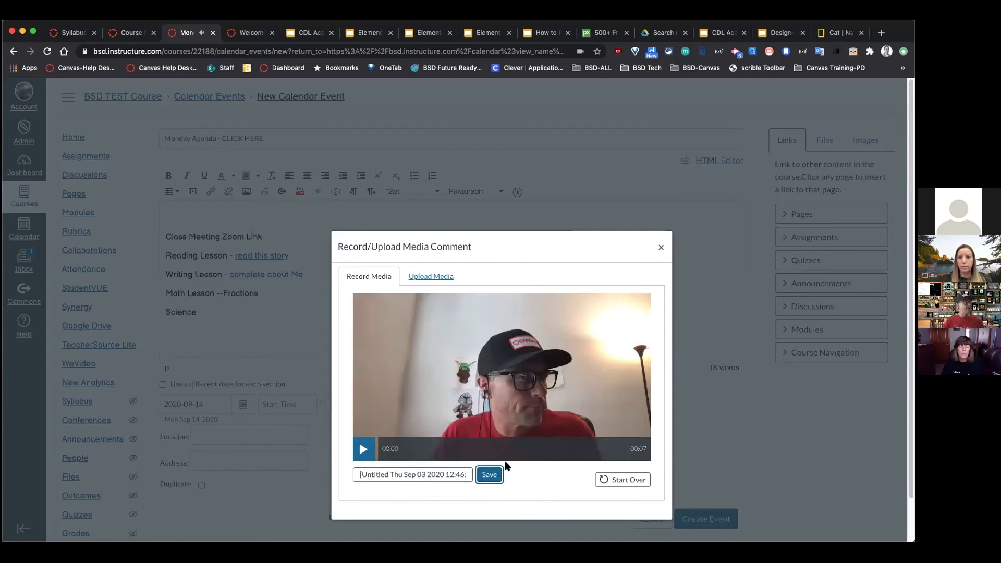
Step: Duplicate the home page tab and use the copy's navigation to reach the course home page
right_click(191, 34)
click(191, 34)
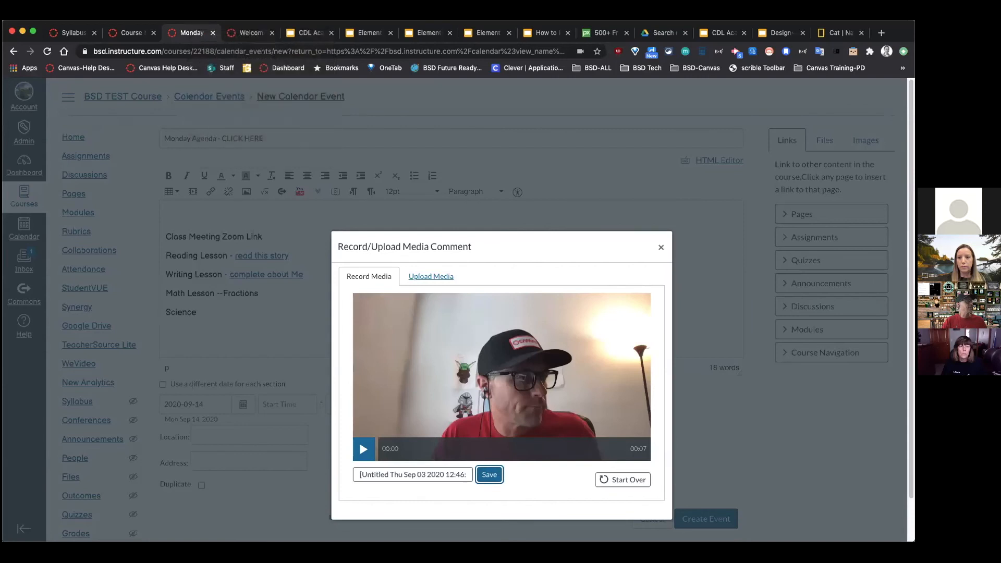
right_click(240, 33)
click(268, 82)
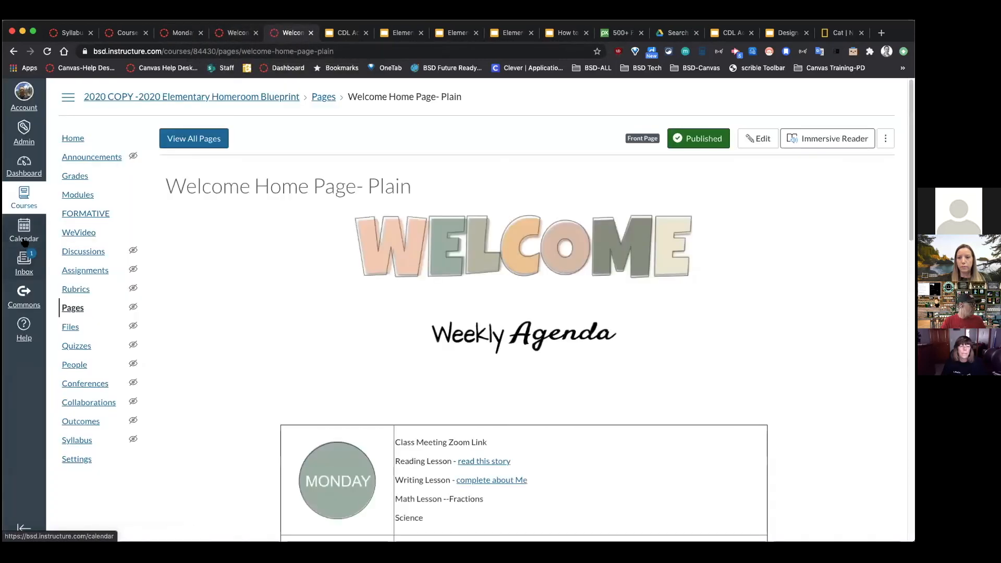
click(25, 242)
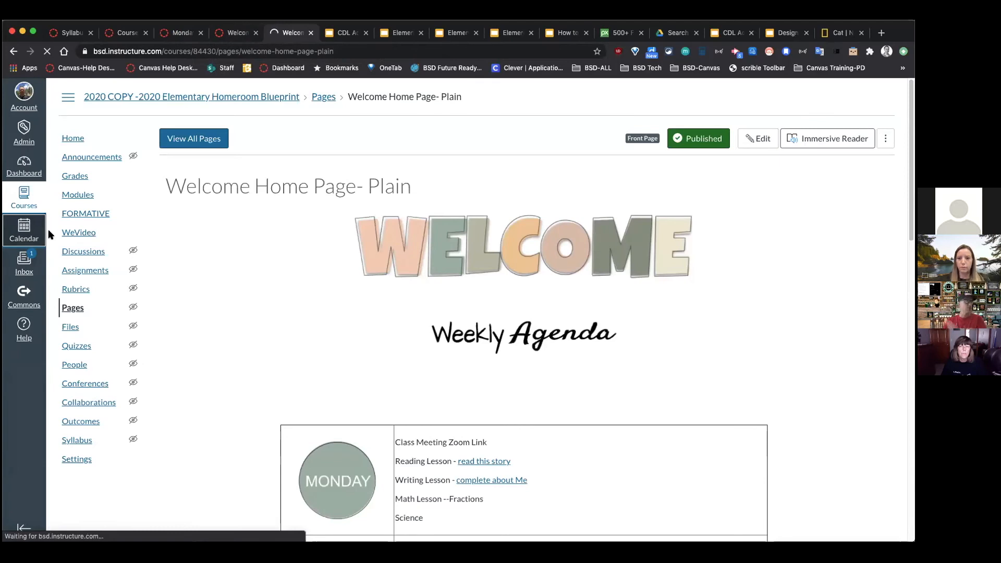
Step: Create the Monday Agenda event, open it from September 14 to check its video, then return to Calendar
click(182, 32)
click(718, 518)
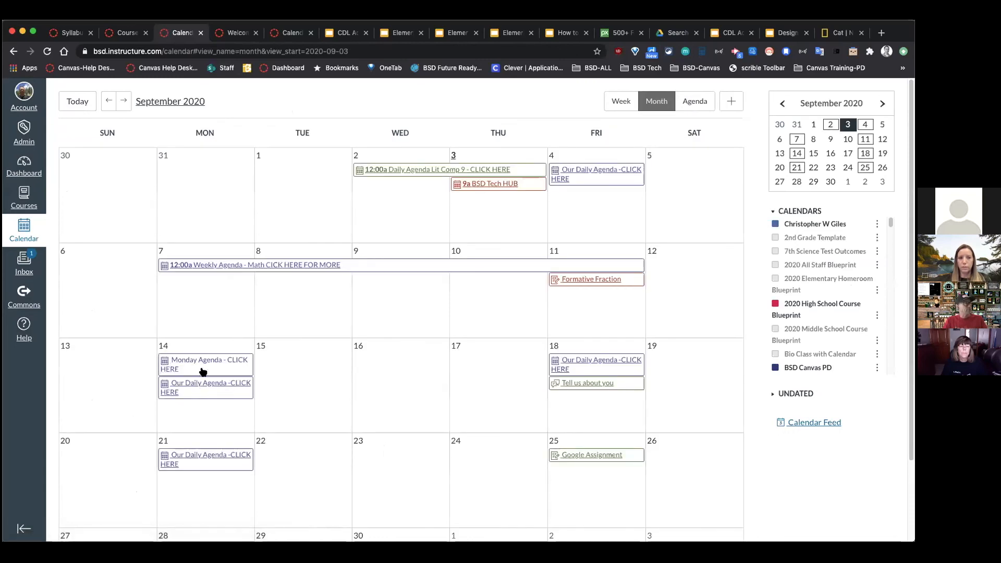
click(206, 366)
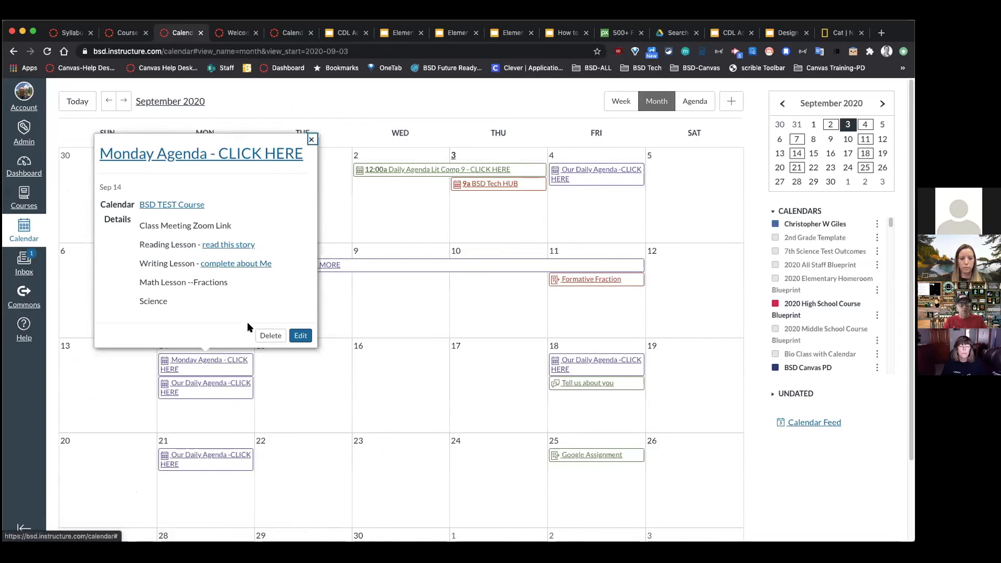
click(200, 154)
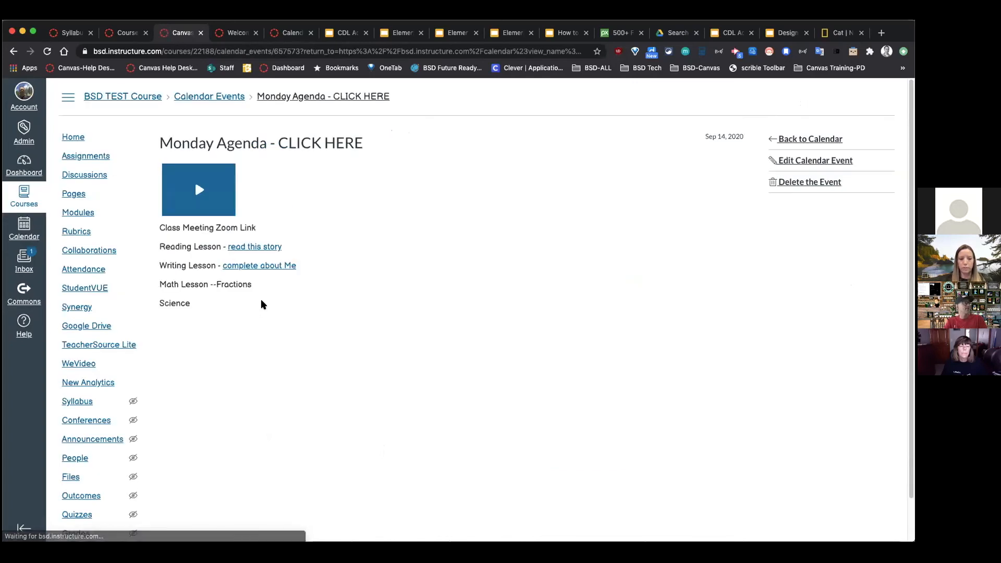
scroll(214, 232, down, 1)
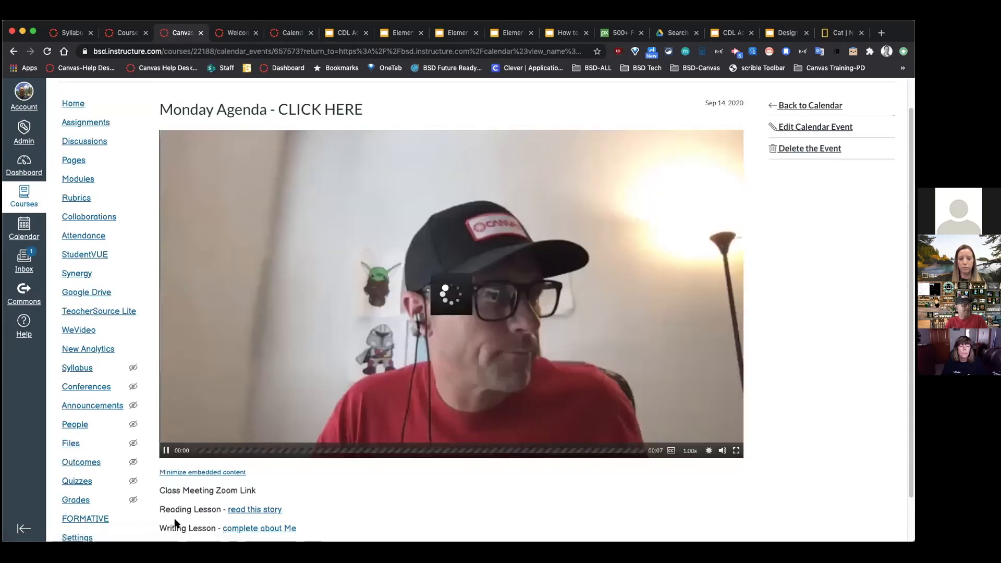
click(166, 451)
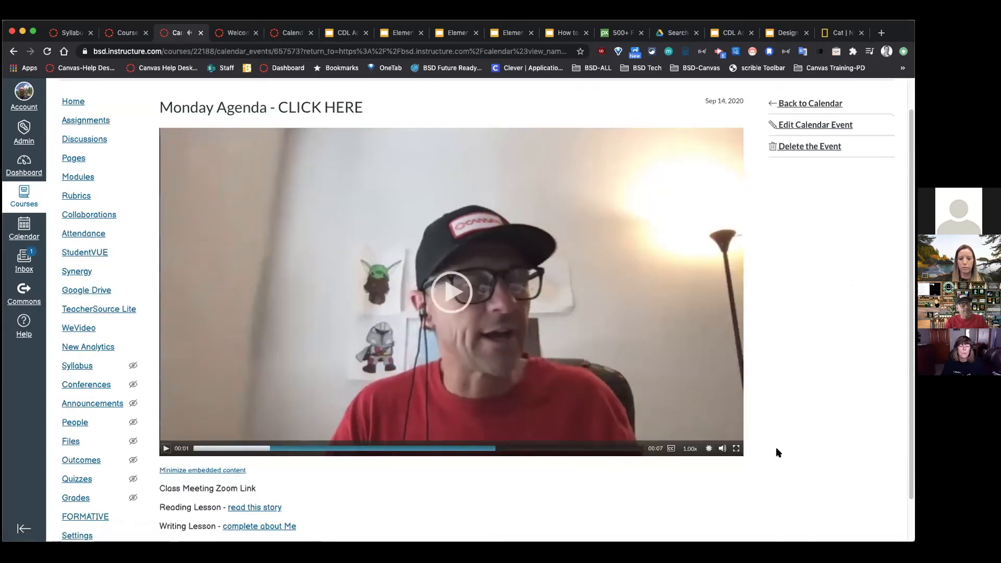
scroll(776, 446, down, 2)
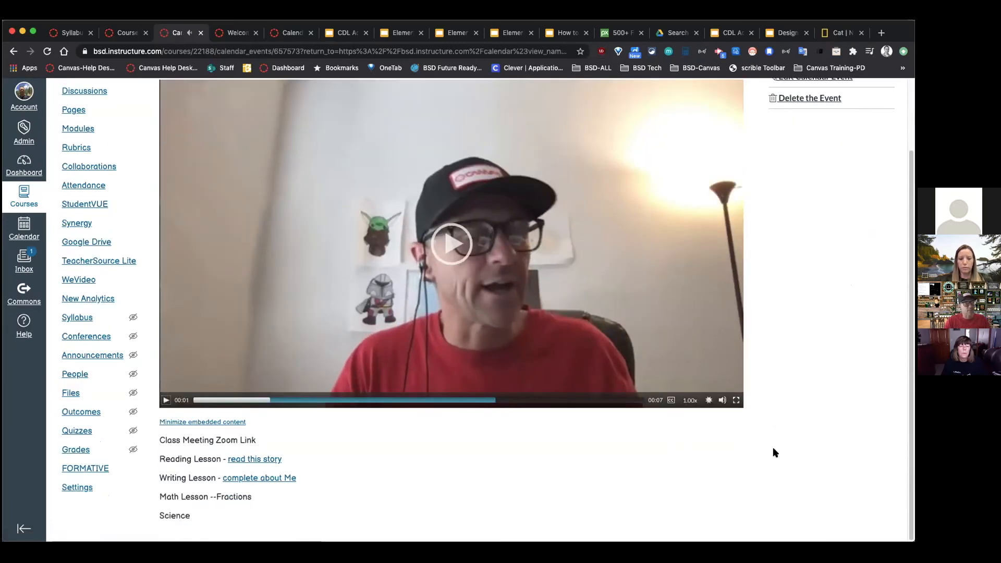
click(22, 225)
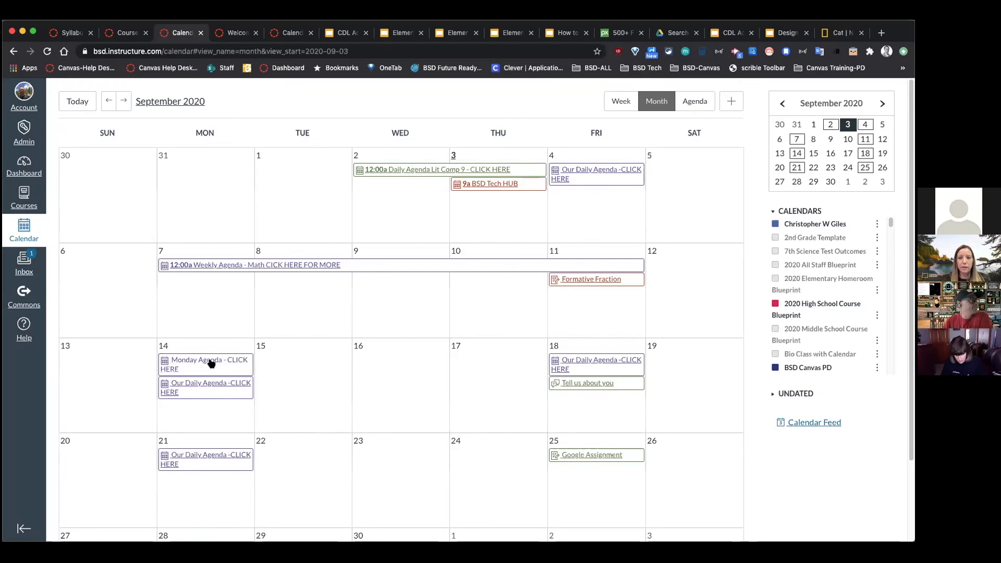
Step: Switch to the Welcome tab, scroll the homeroom home page, and open the course Modules
scroll(273, 349, down, 1)
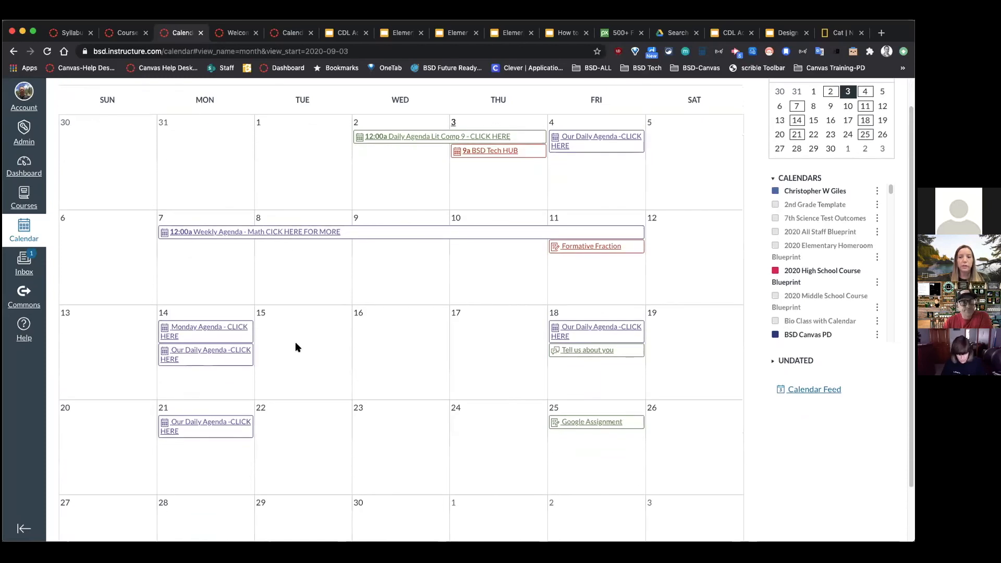
click(237, 33)
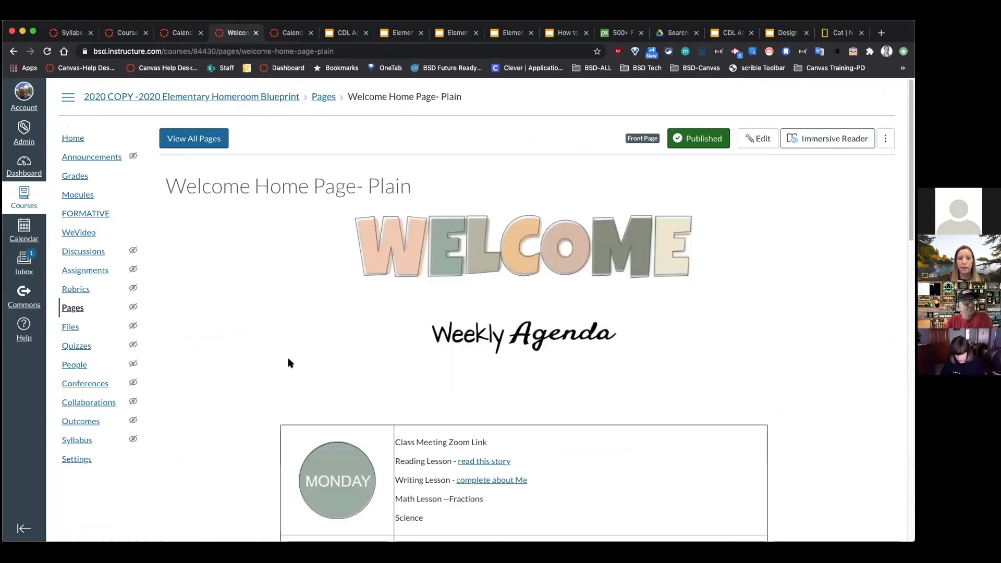
scroll(289, 360, down, 1)
scroll(290, 363, down, 1)
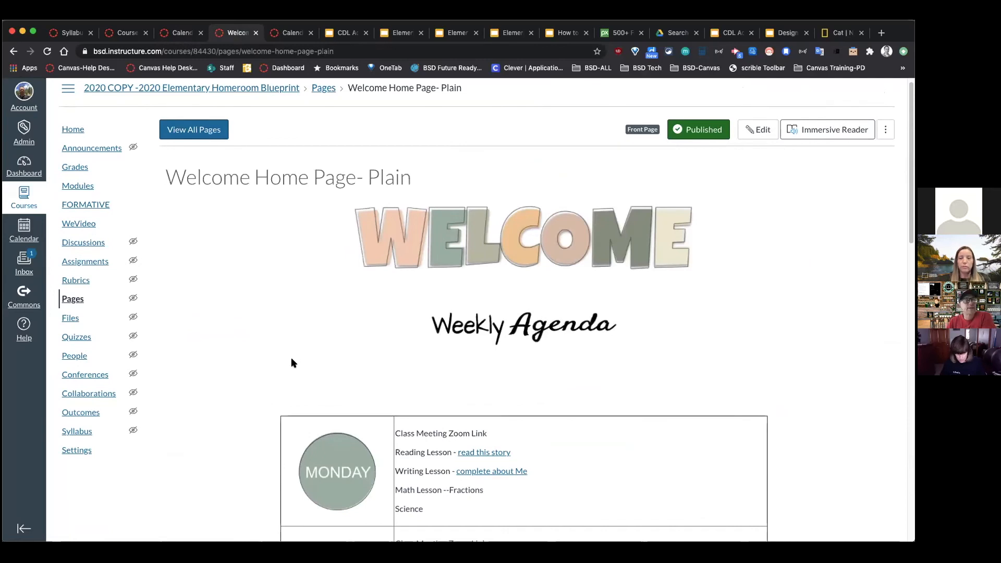
scroll(274, 350, down, 1)
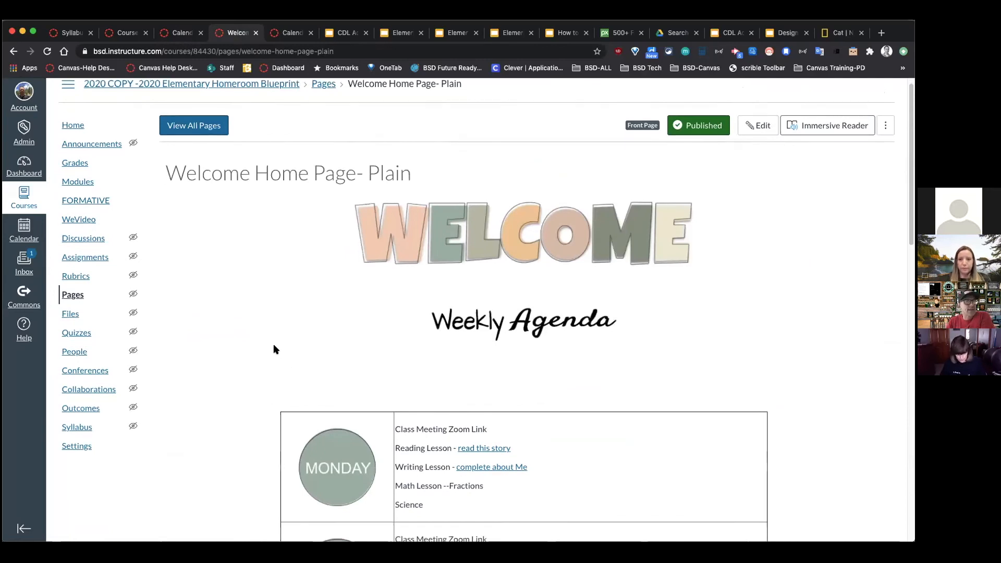
scroll(489, 425, down, 3)
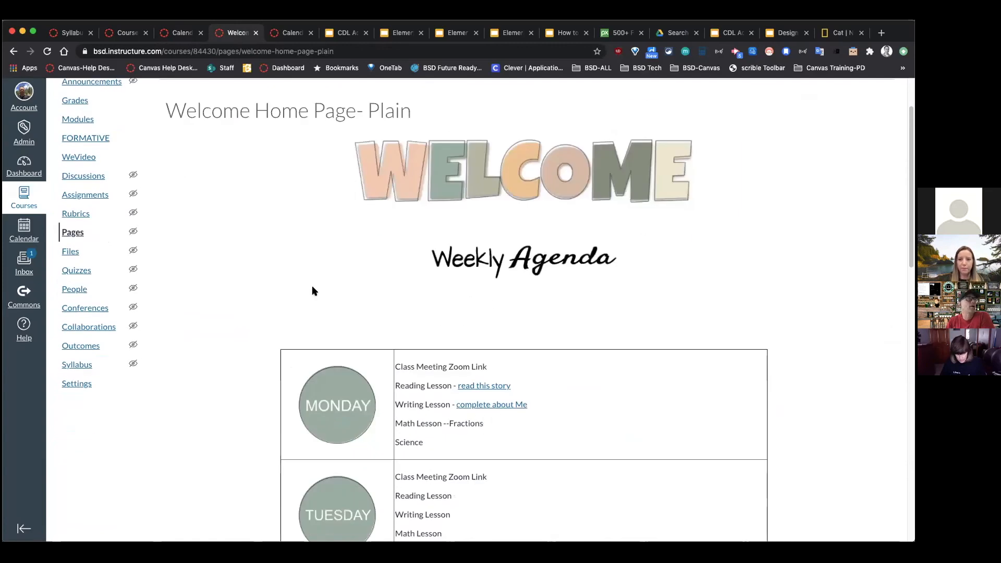
scroll(286, 282, up, 4)
click(82, 193)
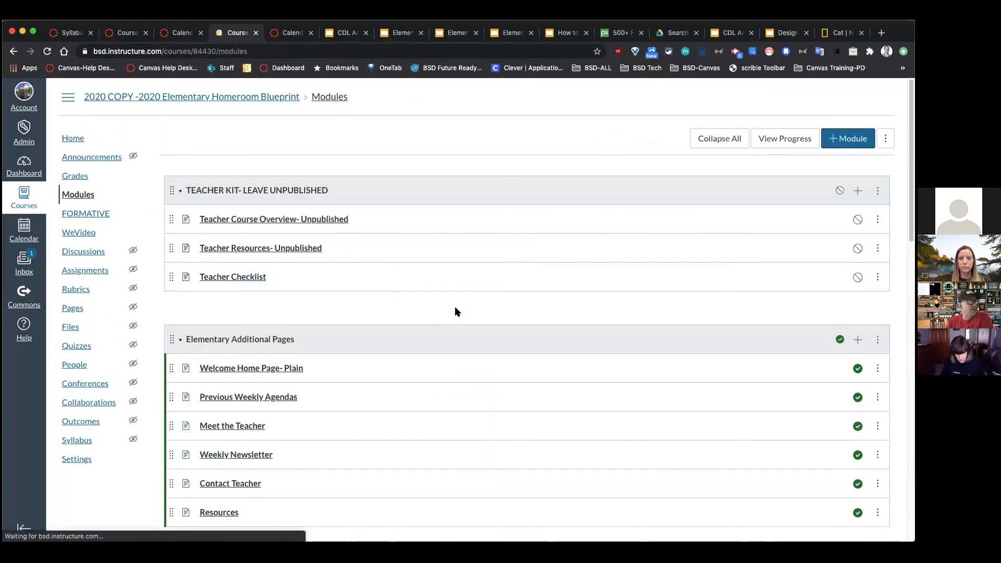
Step: Add a new 'Cats vs Dogs' assignment to the Reading module and open its edit form
scroll(446, 322, down, 5)
scroll(447, 323, down, 2)
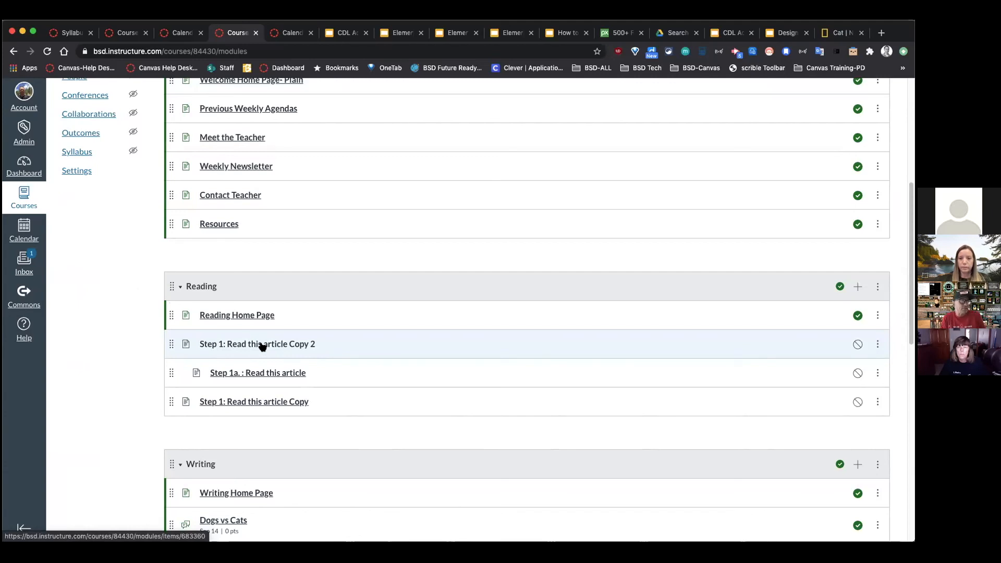
scroll(302, 395, down, 1)
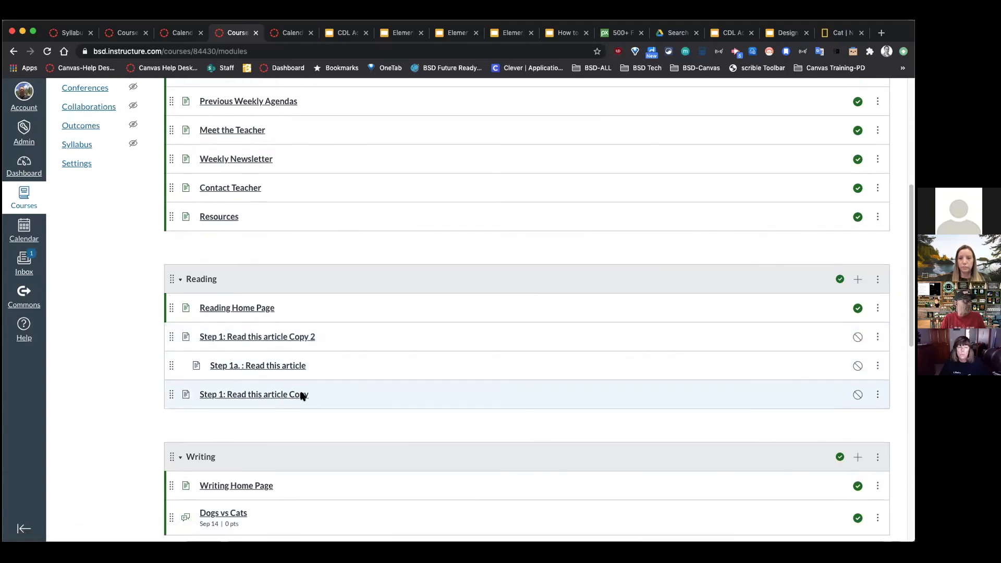
click(858, 280)
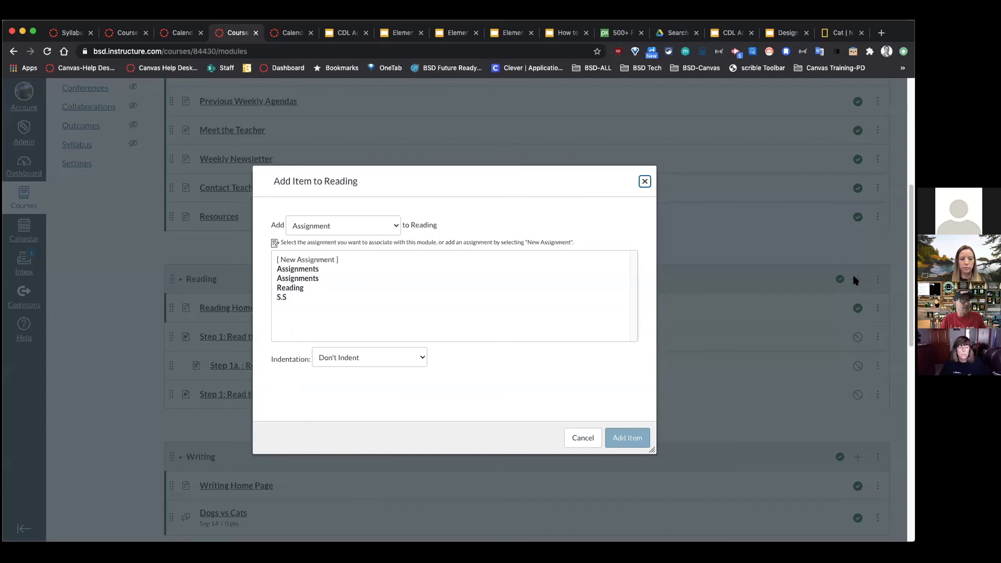
click(315, 260)
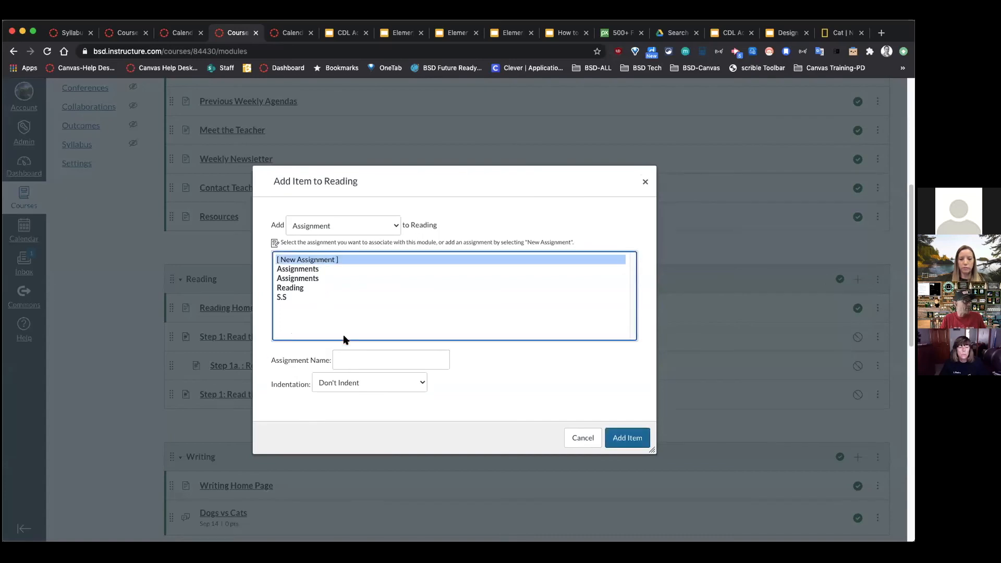
click(360, 359)
text(Cats v)
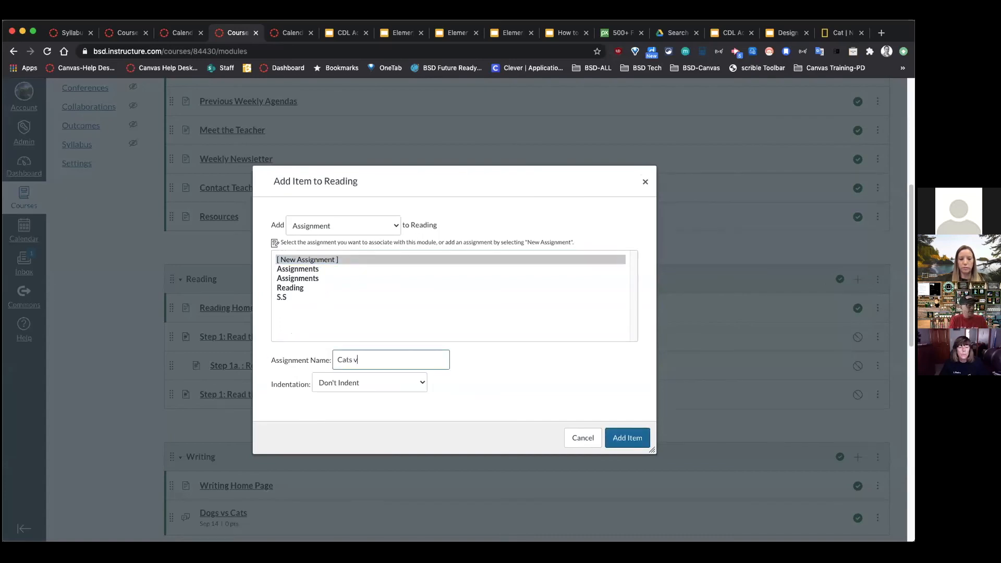
text(s Dob)
key(BackSpace)
text(gs)
key(Return)
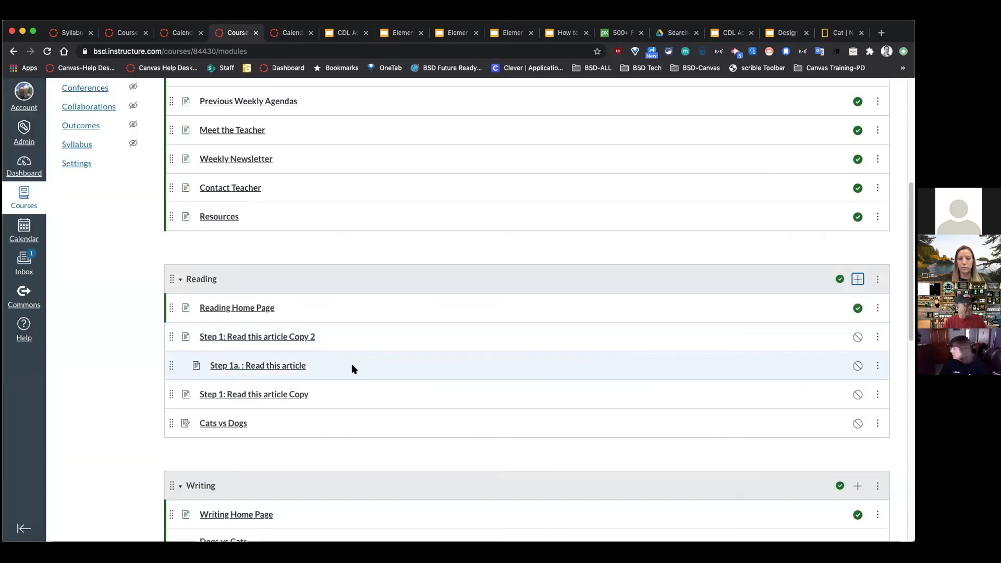
click(222, 425)
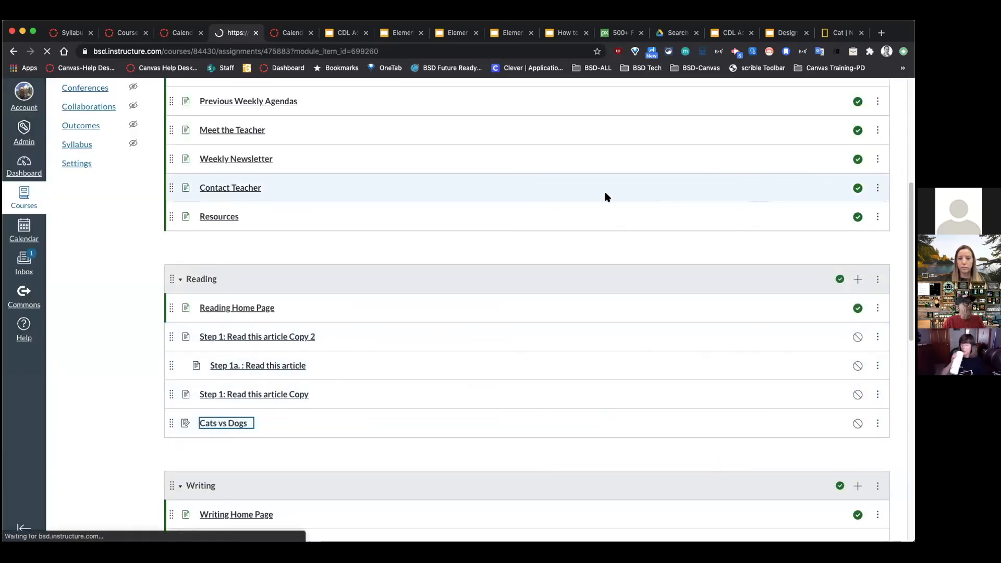
click(705, 146)
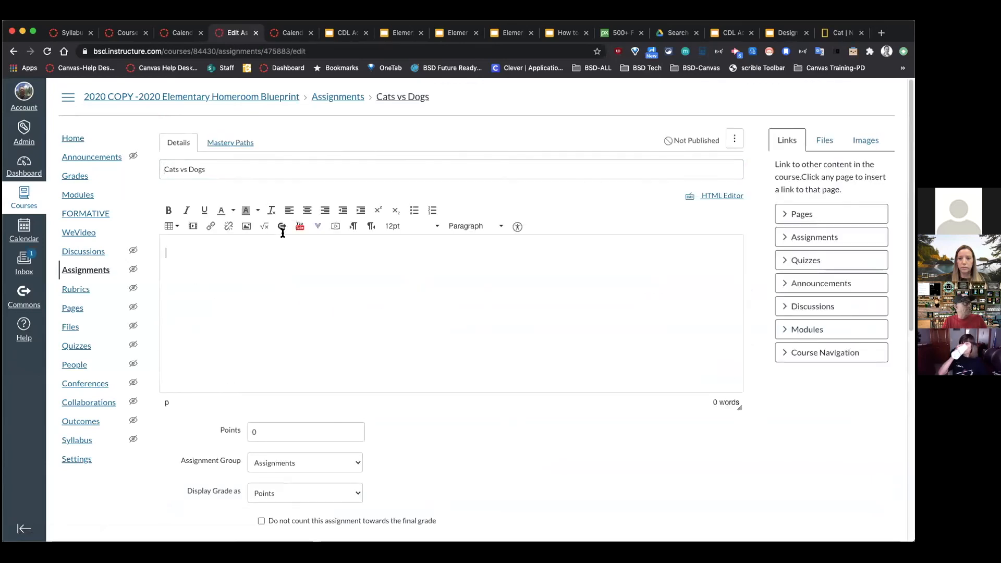
Step: Search YouTube for 'cats vs dogs' and embed 'Two Pets Swap Humans For A Weekend' small
click(300, 226)
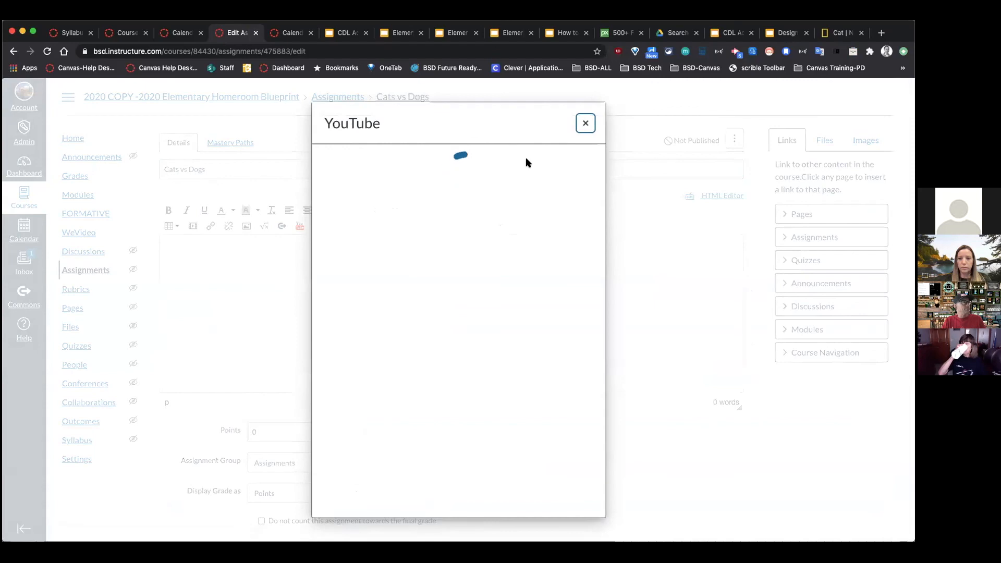
click(505, 187)
text(cats )
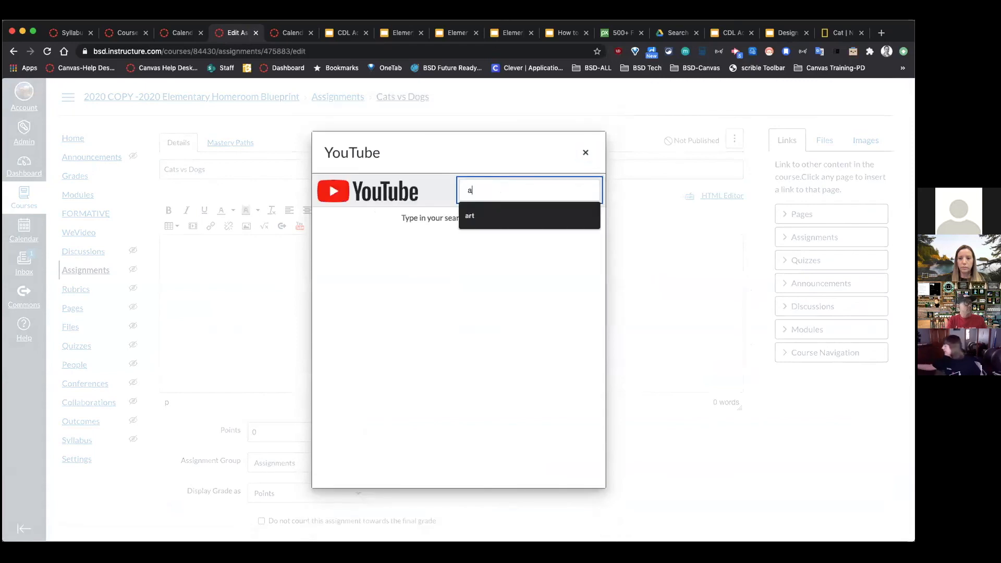
text(vs dogs\)
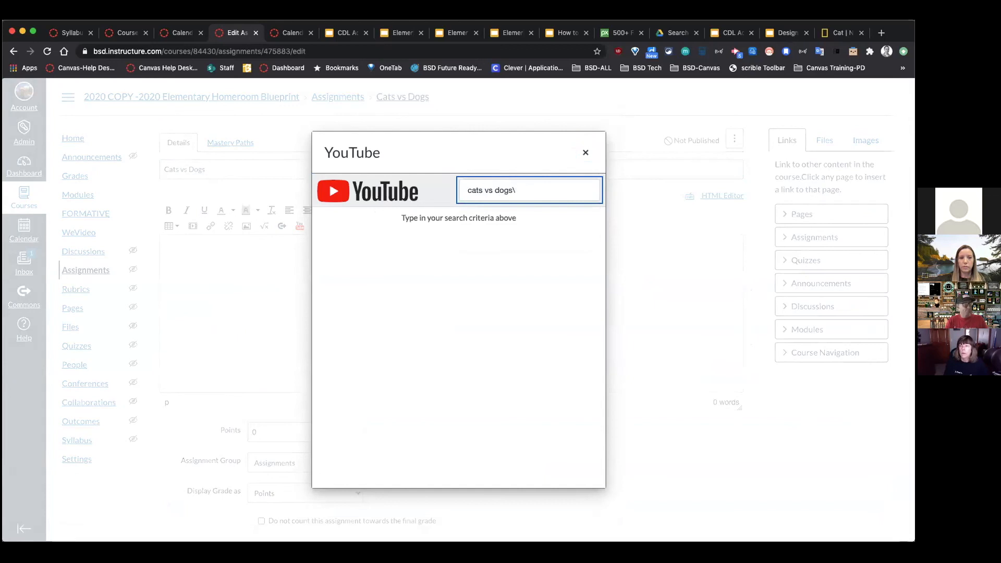
key(BackSpace)
key(Return)
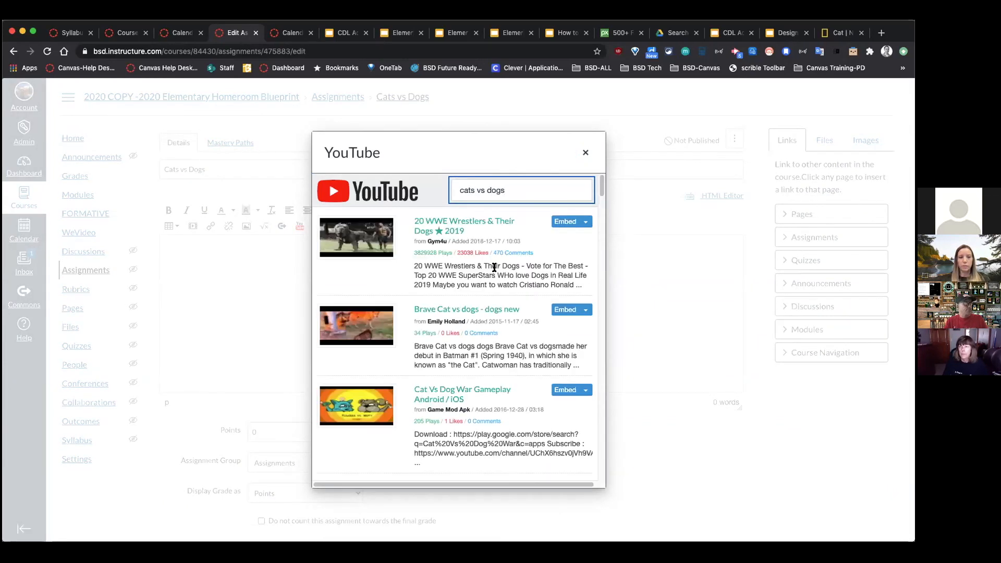
scroll(422, 365, down, 5)
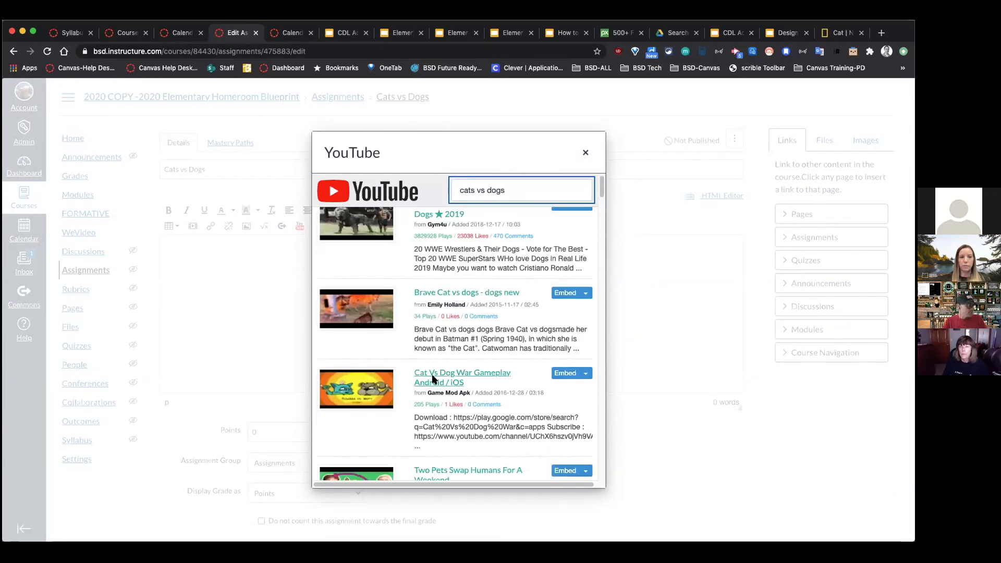
scroll(456, 409, down, 1)
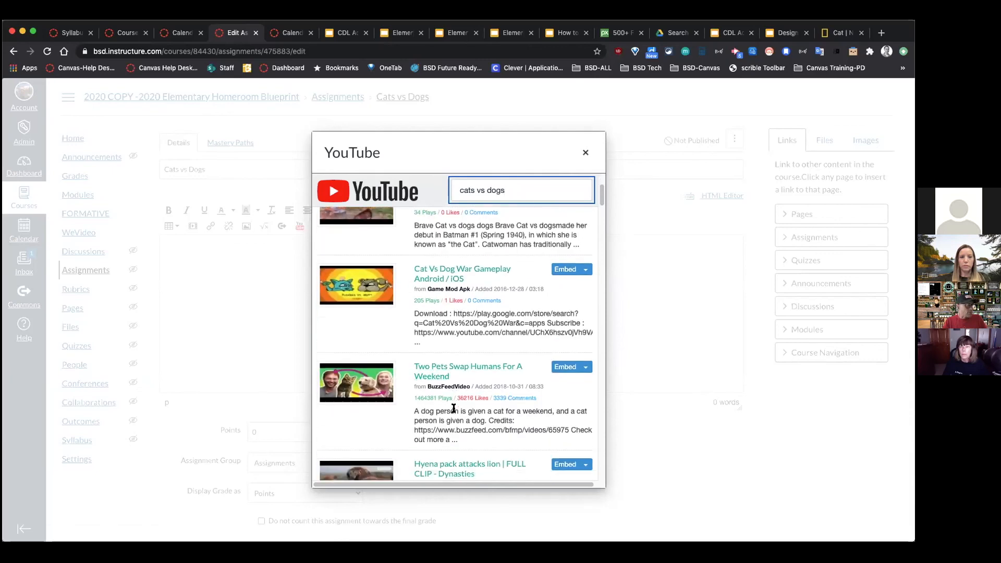
click(583, 366)
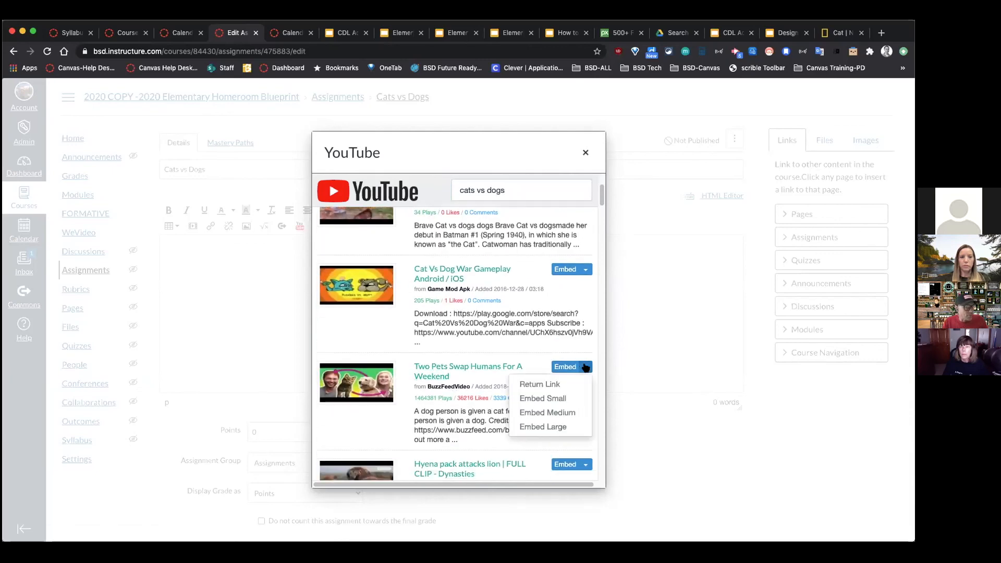
click(573, 396)
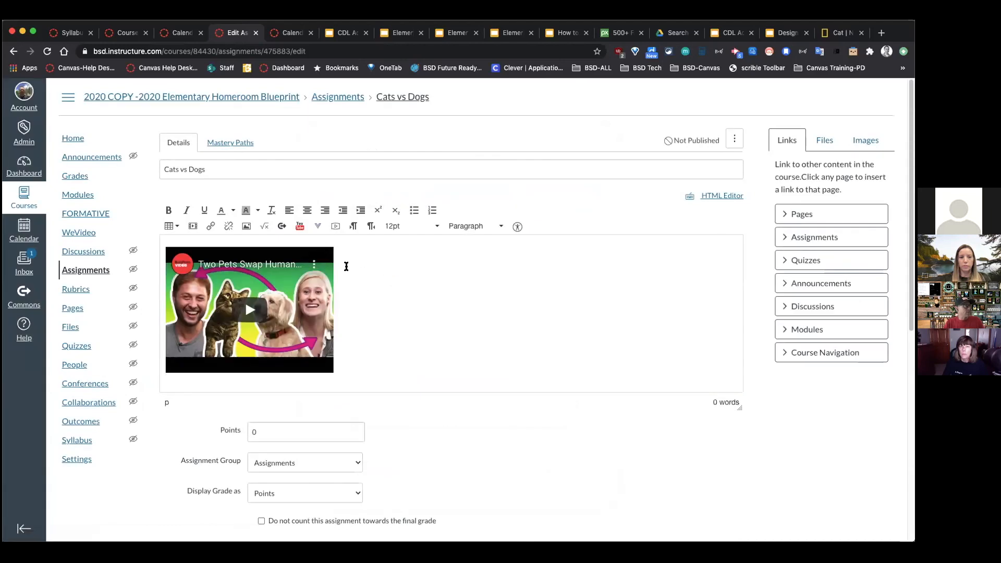
Step: Type 'Watch this video' on a new line below the embedded video
scroll(391, 284, down, 3)
key(Return)
text(swat)
key(BackSpace)
key(BackSpace)
key(BackSpace)
key(BackSpace)
text(W)
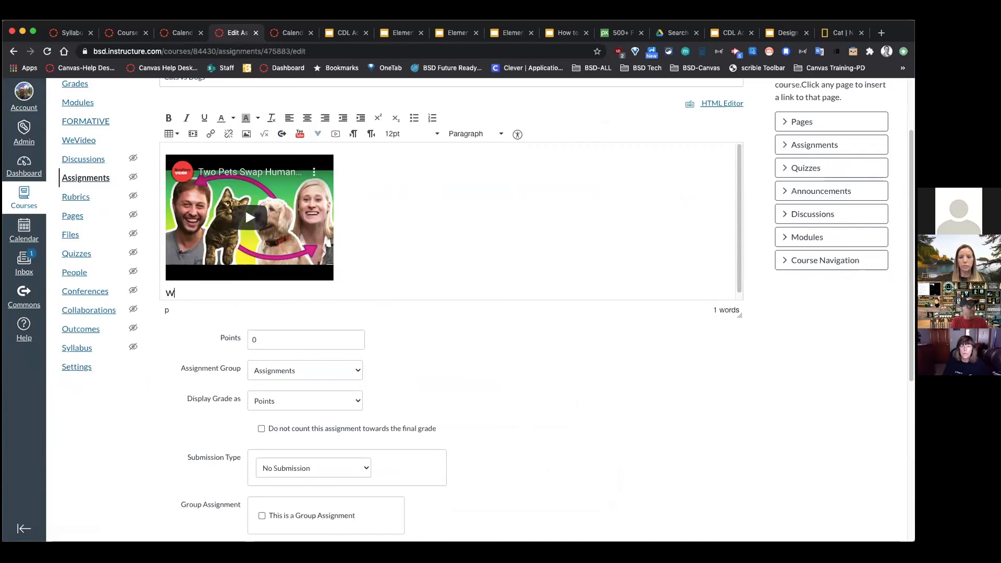
text(atch this vi)
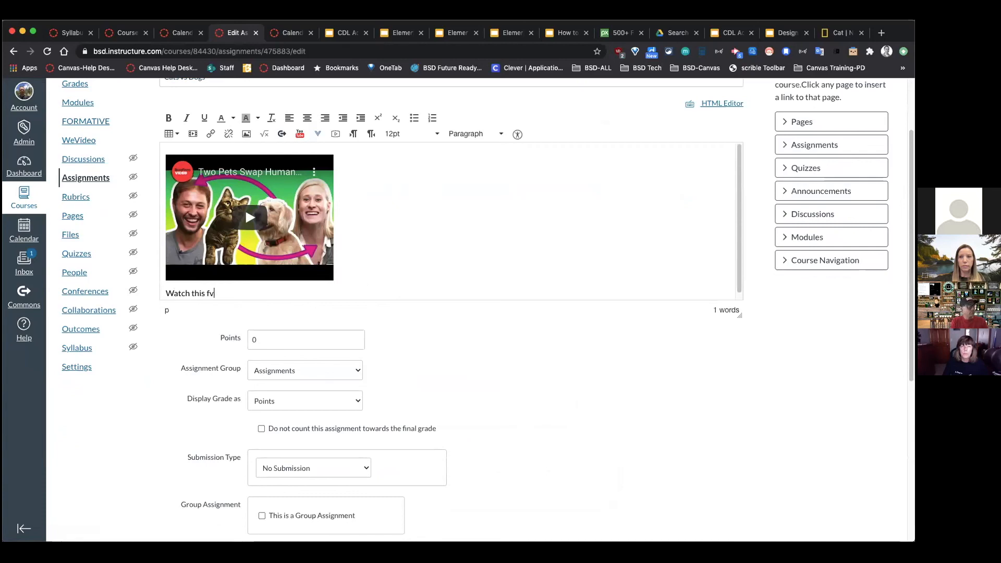
text(deo)
key(Return)
key(Return)
Step: Add the line asking students to respond to the question below, correcting typos with spell-check
text(reaponded)
key(BackSpace)
key(BackSpace)
key(BackSpace)
key(BackSpace)
key(BackSpace)
key(BackSpace)
key(BackSpace)
key(BackSpace)
key(BackSpace)
text(Res[pm)
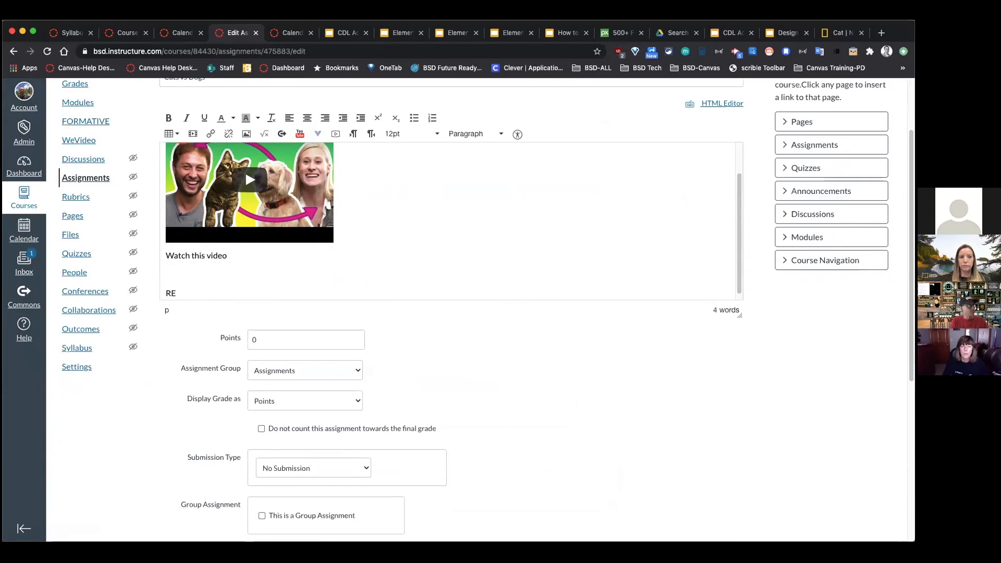
key(BackSpace)
key(BackSpace)
key(BackSpace)
text(ond to thje qiuetsion)
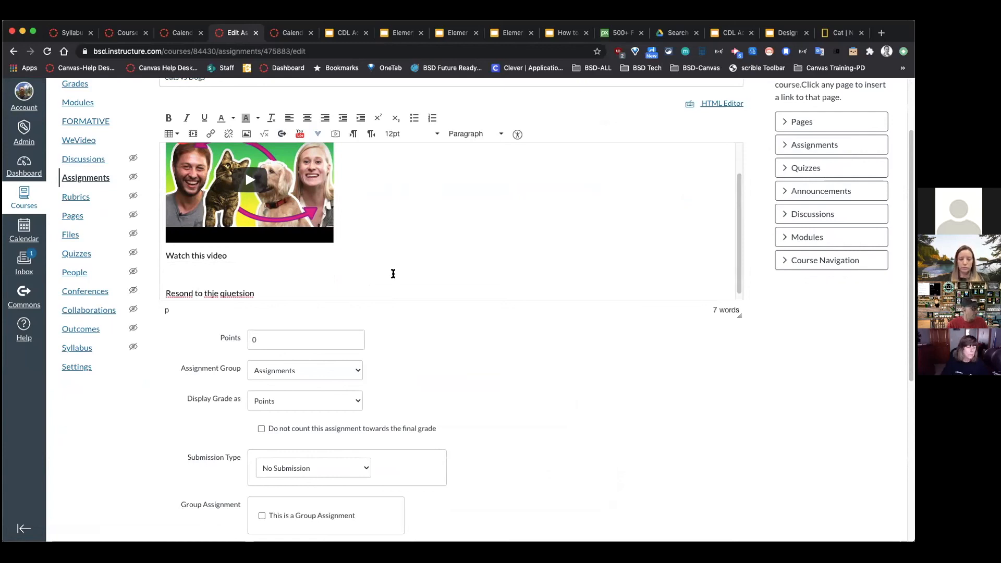
right_click(213, 293)
click(235, 297)
right_click(227, 293)
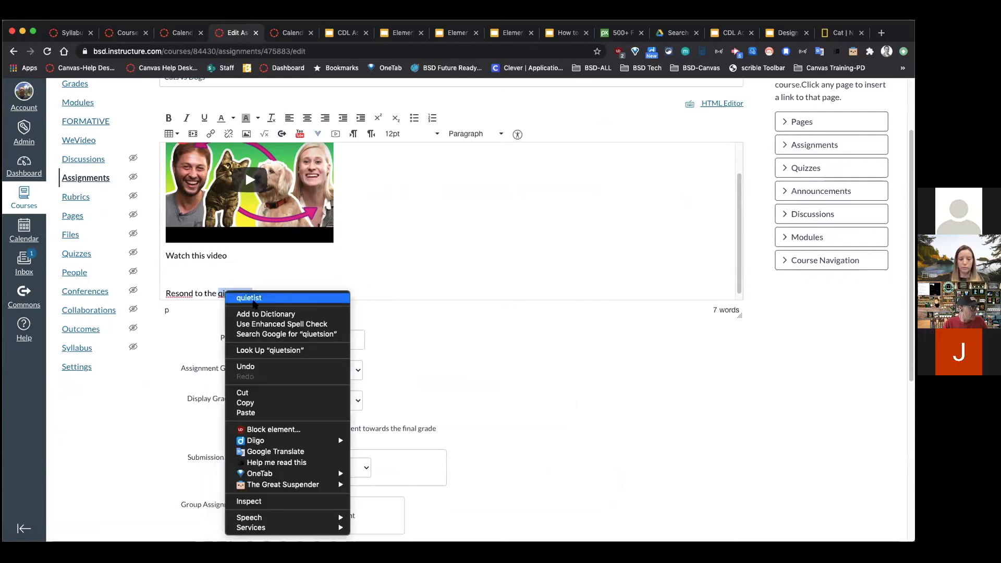
click(255, 302)
key(BackSpace)
key(BackSpace)
key(BackSpace)
key(BackSpace)
key(BackSpace)
key(BackSpace)
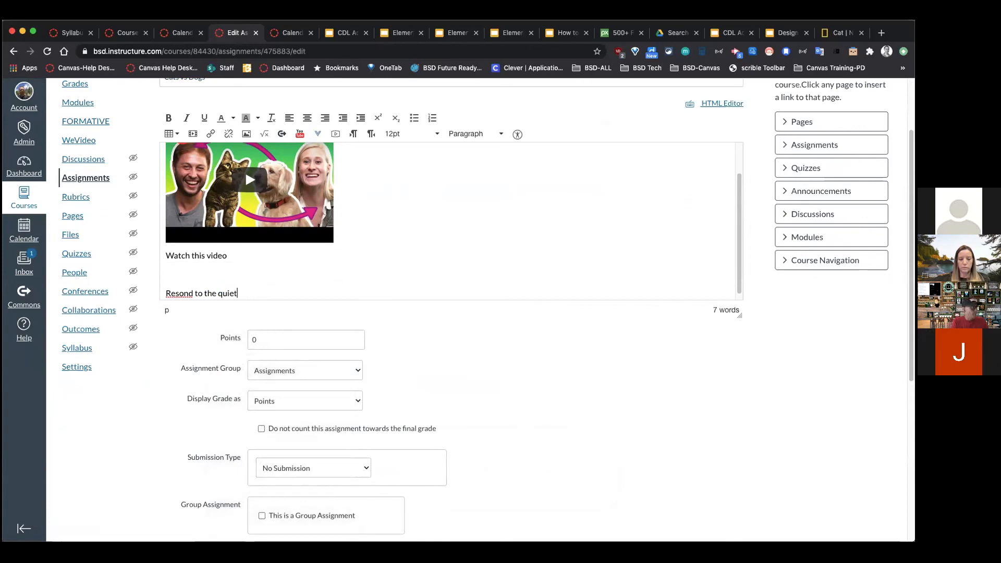
text(estion belwo)
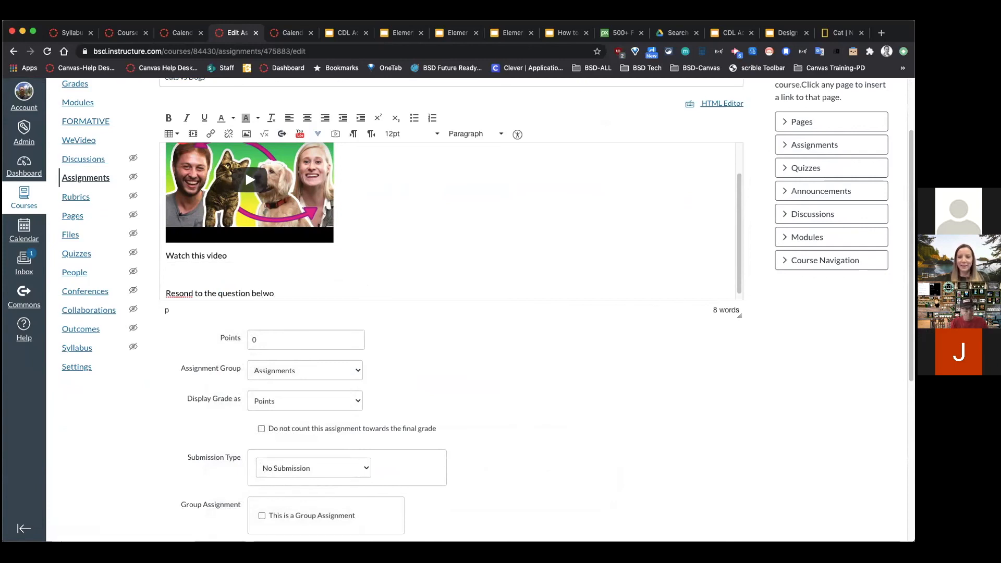
key(BackSpace)
text(o)
scroll(378, 371, down, 1)
scroll(379, 371, down, 2)
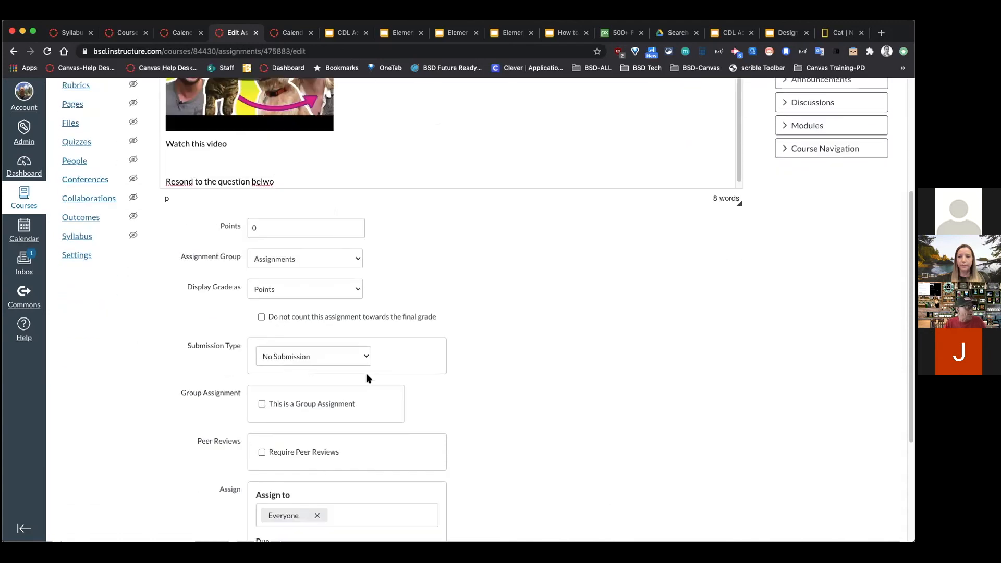
click(295, 359)
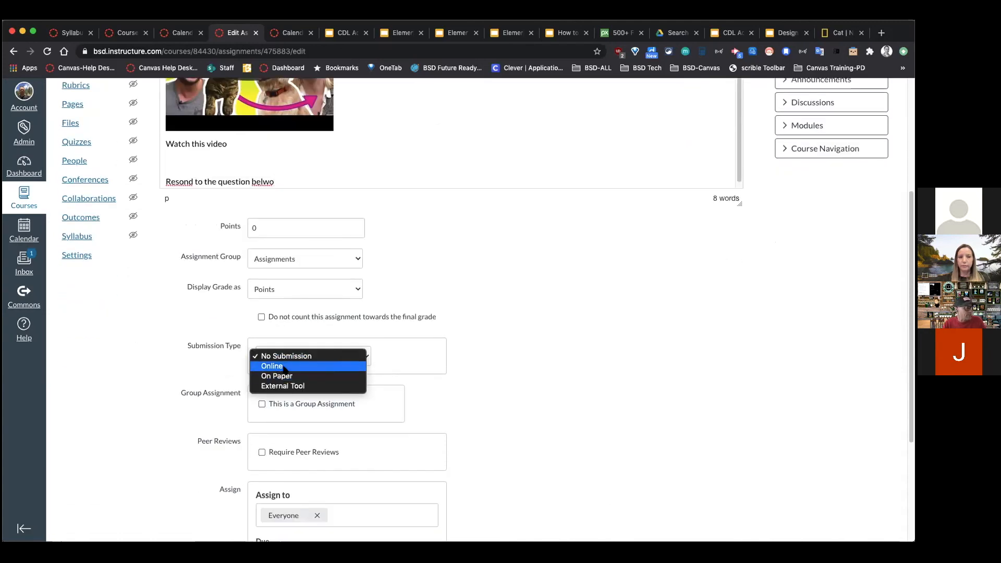
Step: Choose Online submission with Text Entry, set the due date to Sep 7, and Save & Publish
click(287, 366)
click(261, 401)
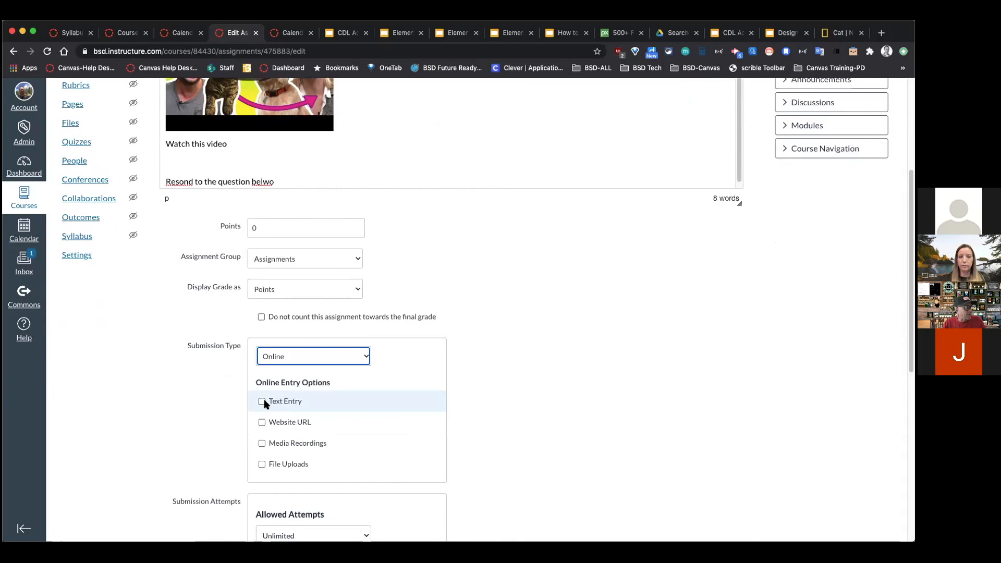
scroll(532, 402, down, 7)
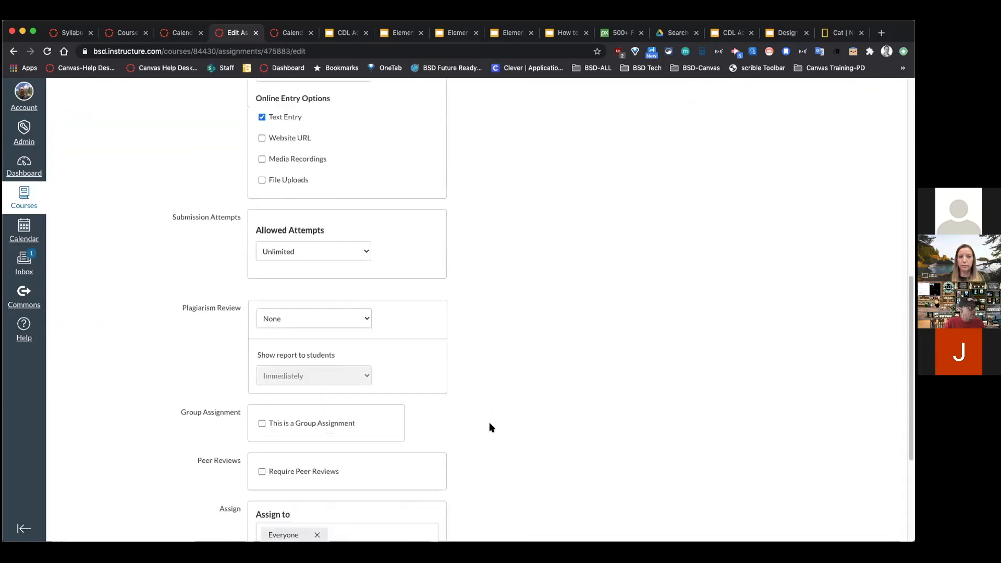
scroll(469, 417, down, 2)
click(426, 380)
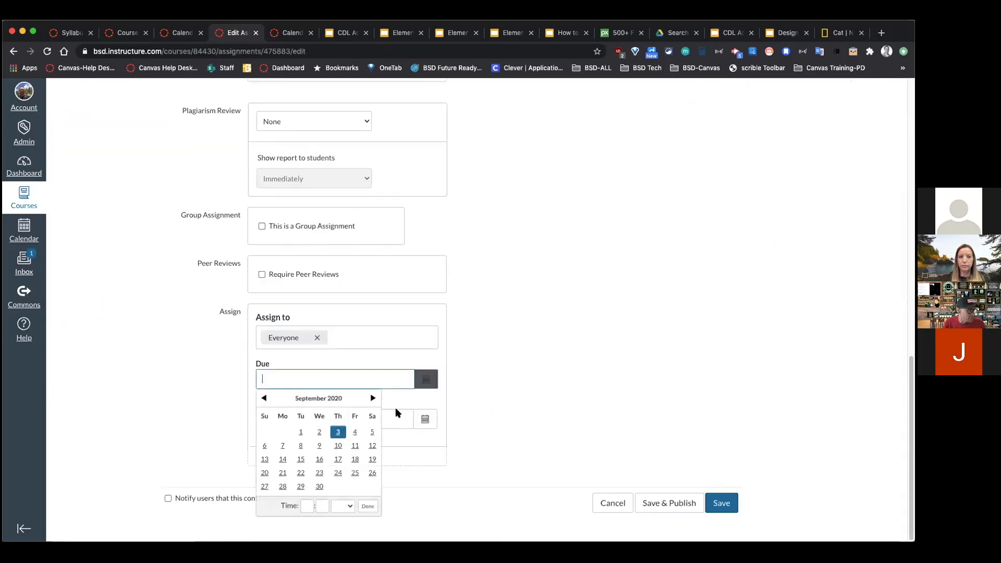
click(283, 446)
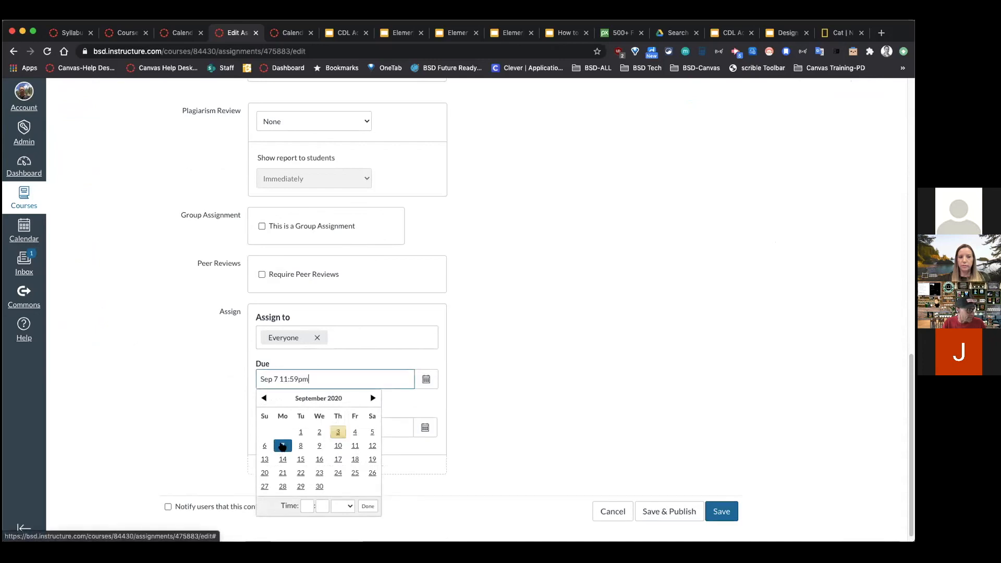
click(661, 516)
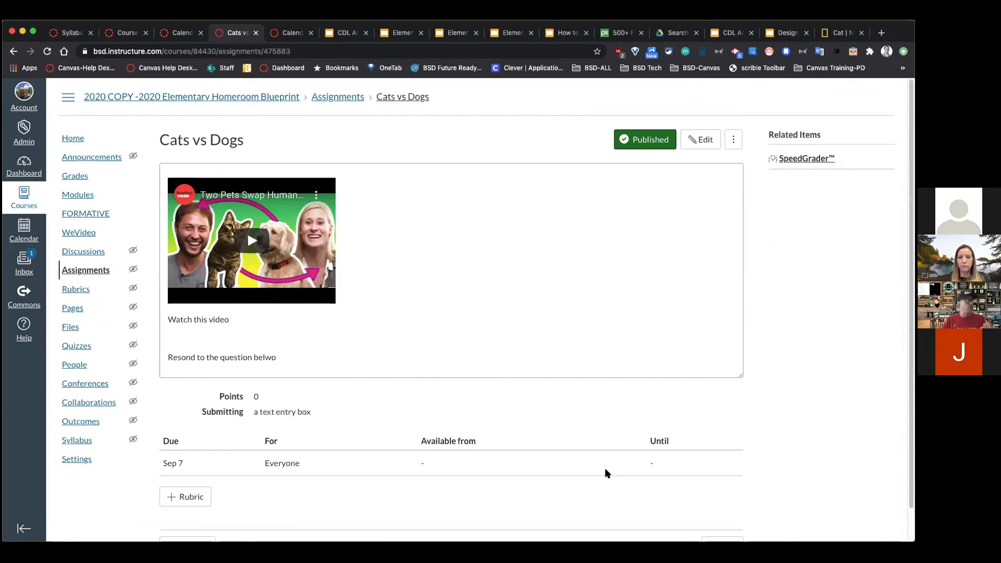
Step: Play and pause the embedded video to check that it works
click(252, 241)
click(186, 294)
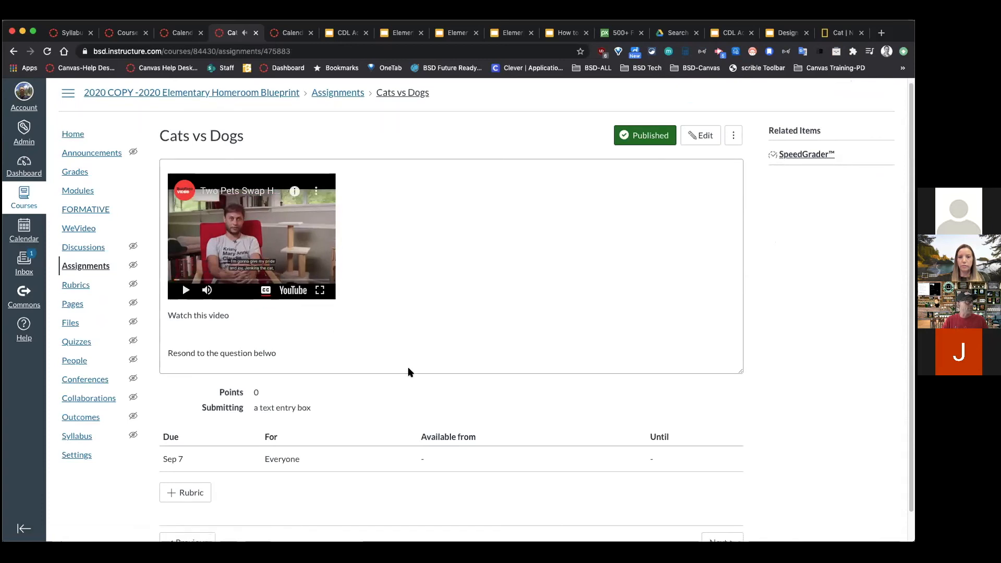
scroll(402, 399, down, 2)
scroll(561, 376, up, 1)
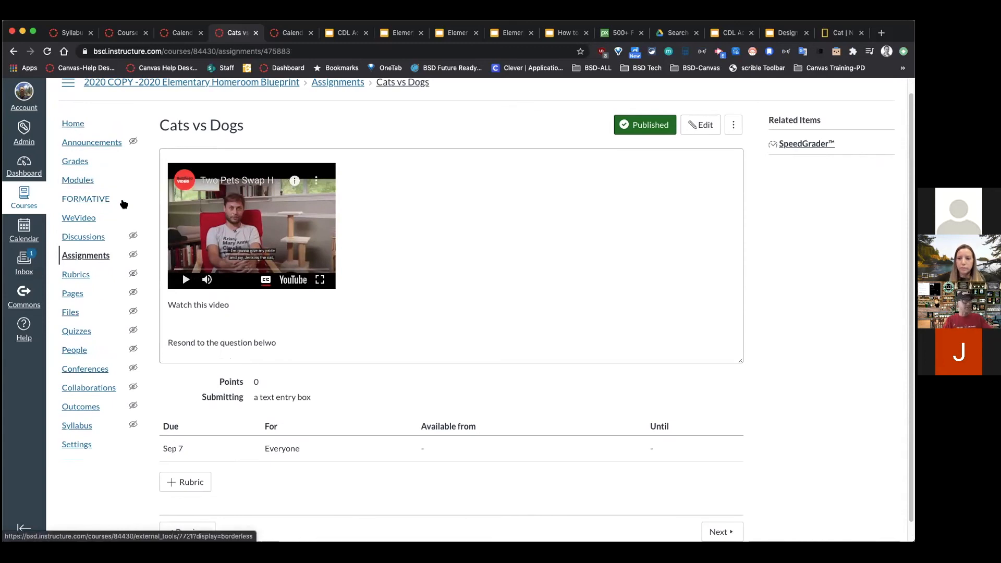
Step: Edit the course home page and replace 'read this story' with 'Cats vs Dogs'
click(78, 122)
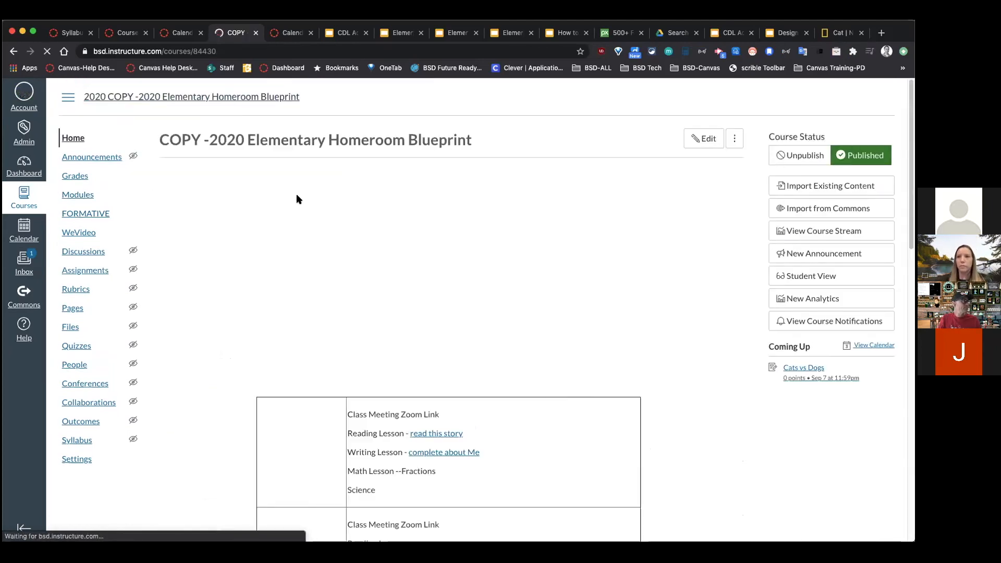
click(704, 138)
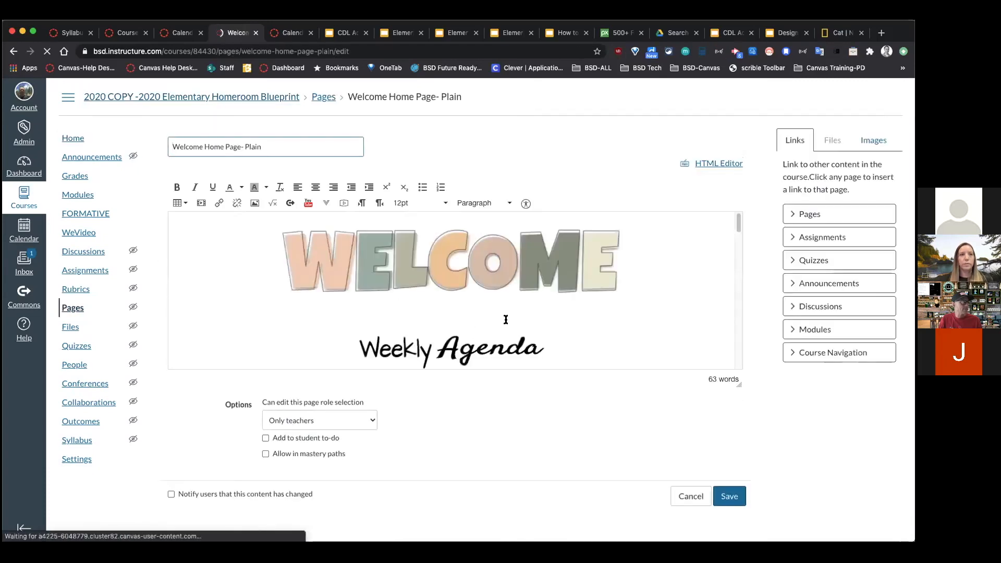
scroll(536, 309, down, 5)
scroll(502, 306, up, 3)
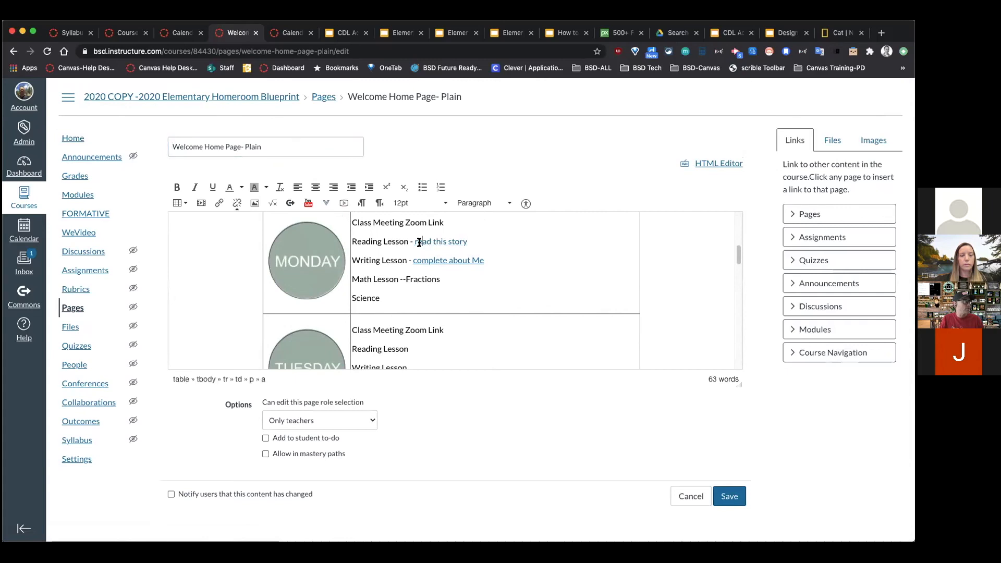
drag(468, 241, 414, 243)
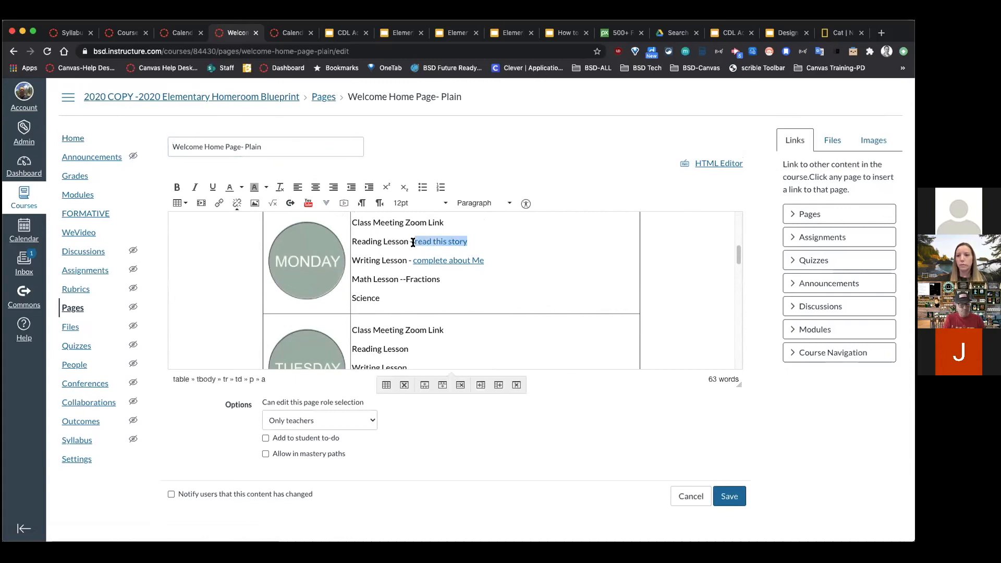
text(Cagt)
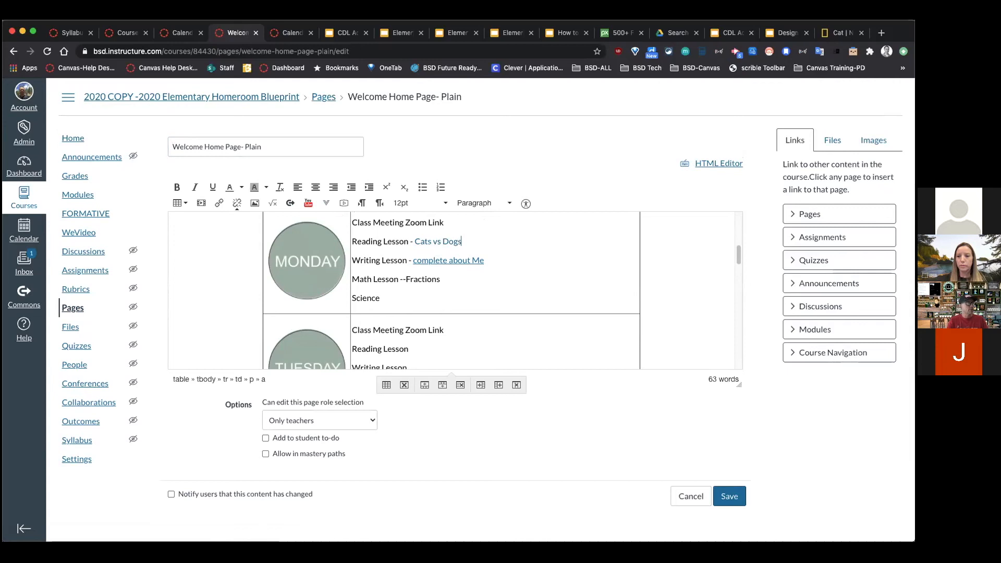
Step: Link the 'Cats vs Dogs' text to the Cats vs Dogs assignment from the Assignments links list
drag(463, 241, 414, 240)
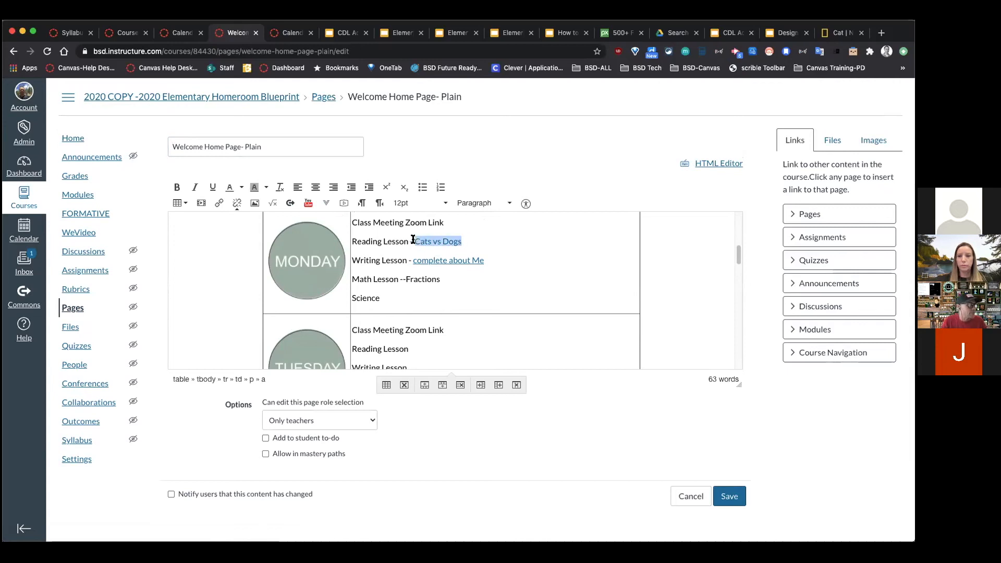
click(796, 238)
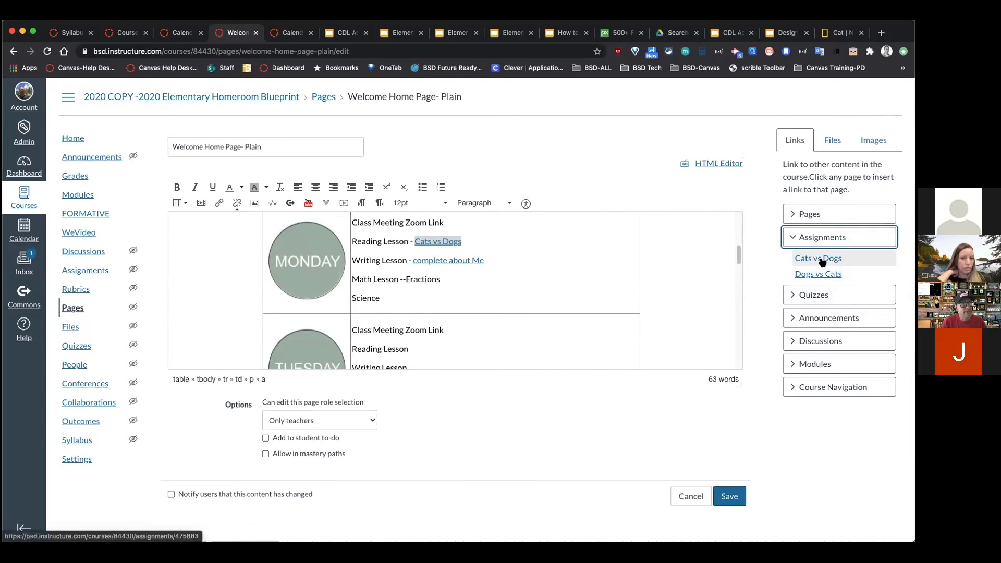
click(819, 259)
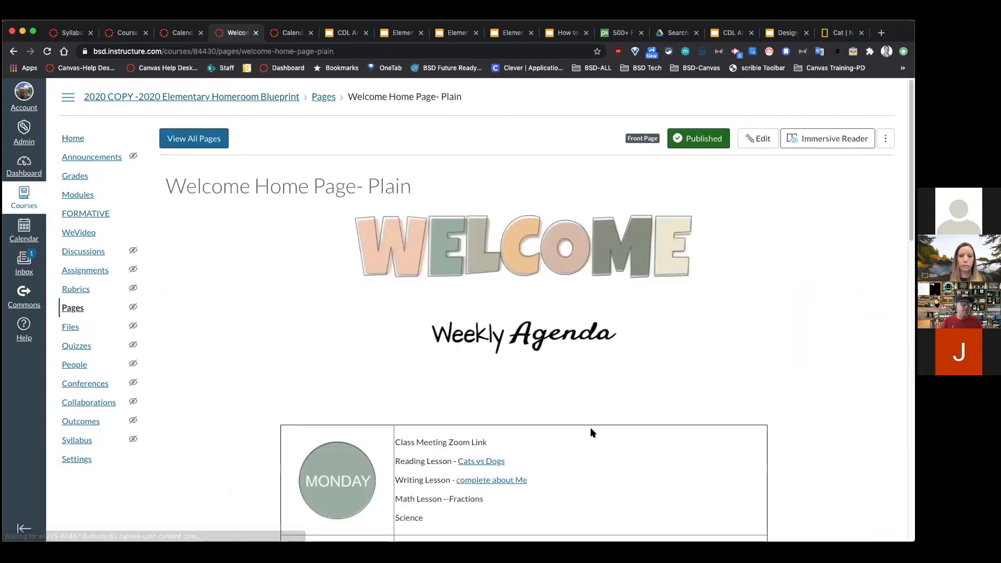
scroll(591, 432, down, 3)
Step: Test the Cats vs Dogs agenda link, look over Modules, then return to Home
click(479, 296)
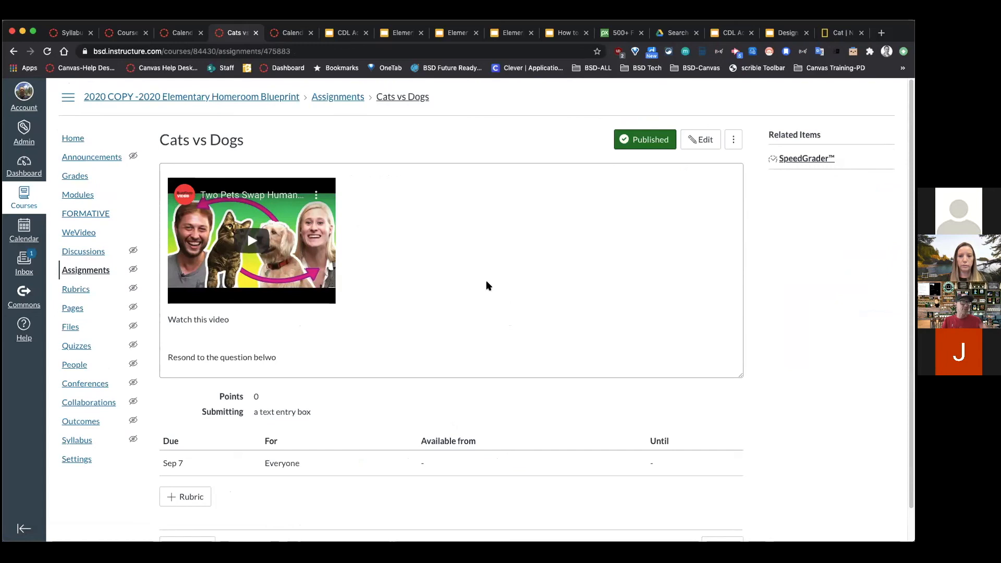
click(85, 195)
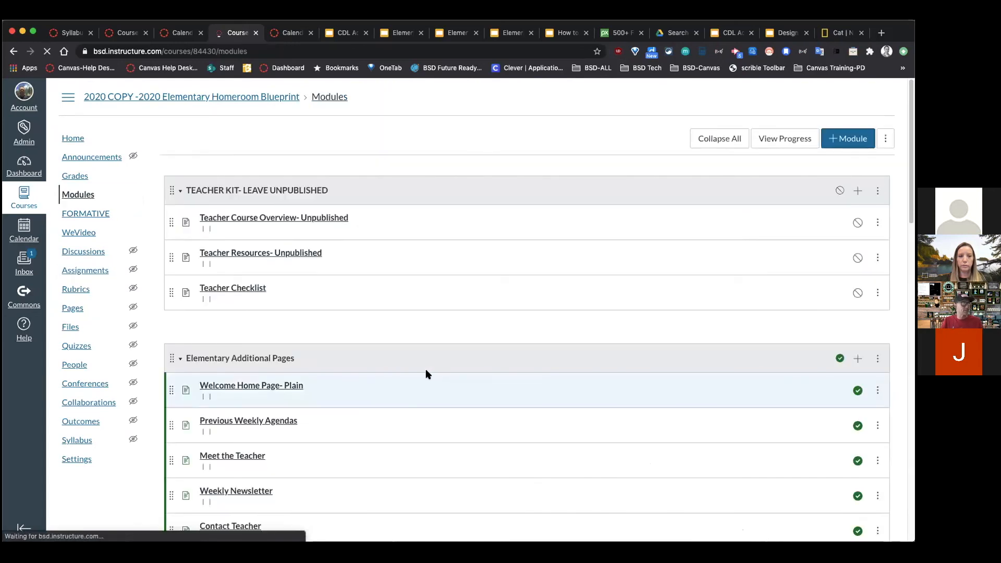
scroll(425, 372, down, 3)
scroll(424, 370, down, 2)
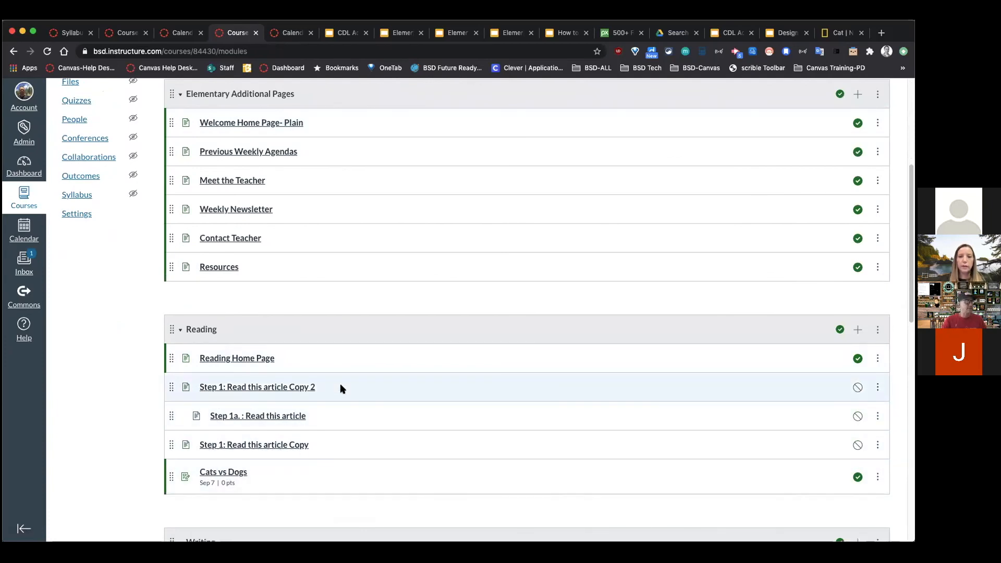
scroll(339, 376, up, 5)
click(66, 140)
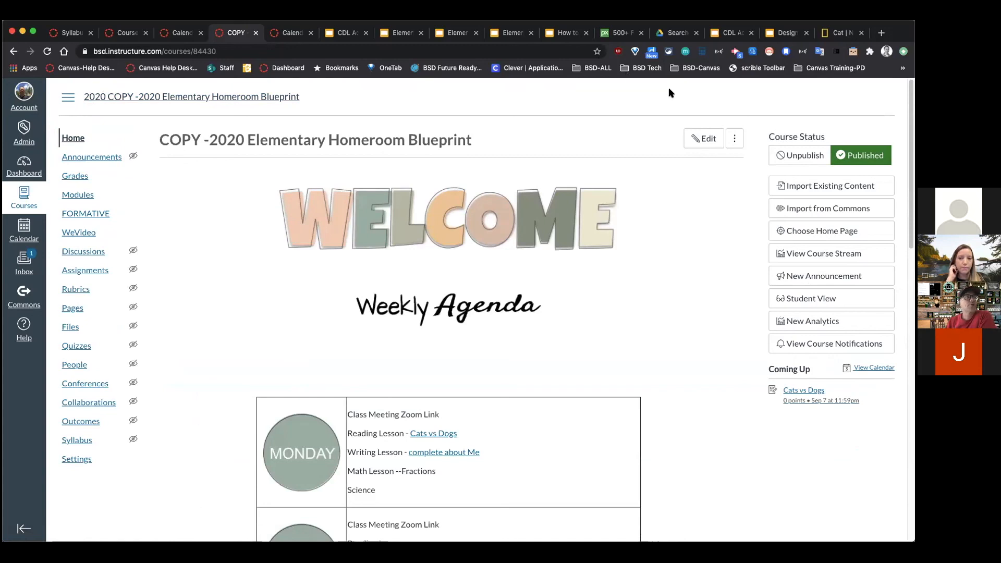
Step: Reopen the home page editor, try a 'Wed' line under Science, then leave unsaved for Assignments
click(696, 145)
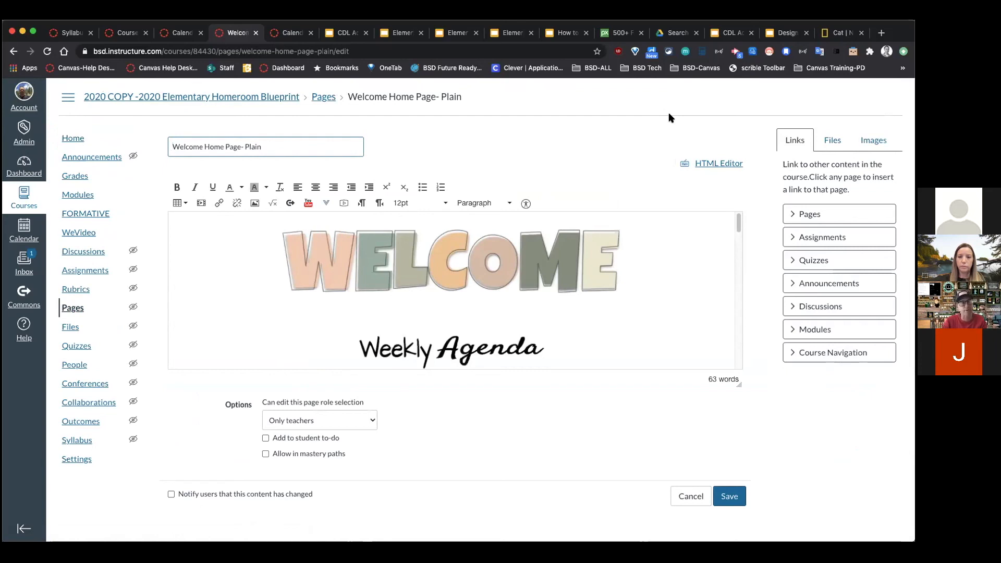
click(882, 140)
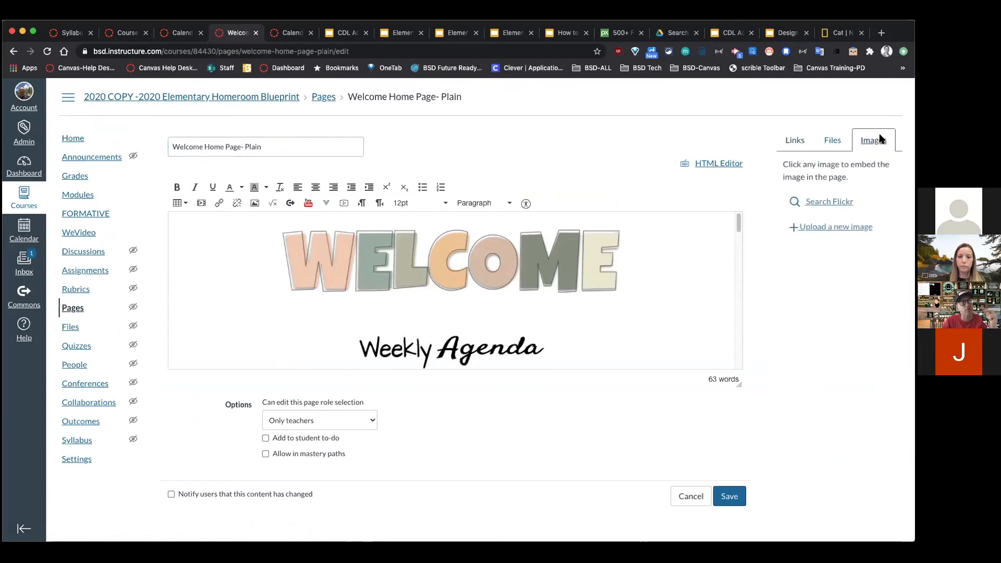
click(612, 330)
scroll(611, 330, down, 5)
click(437, 333)
key(Return)
text(Wed)
key(BackSpace)
key(BackSpace)
key(BackSpace)
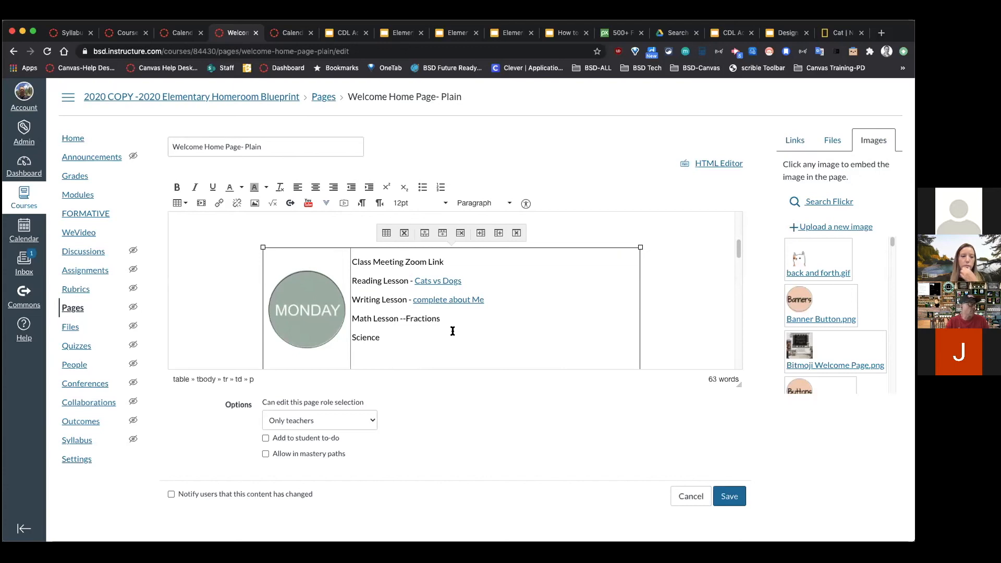
click(83, 271)
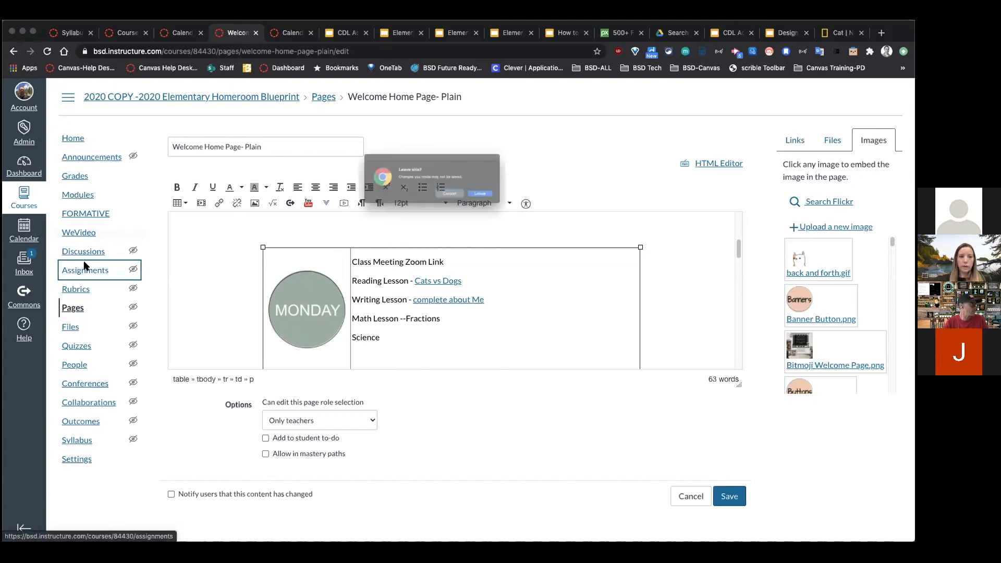
click(511, 204)
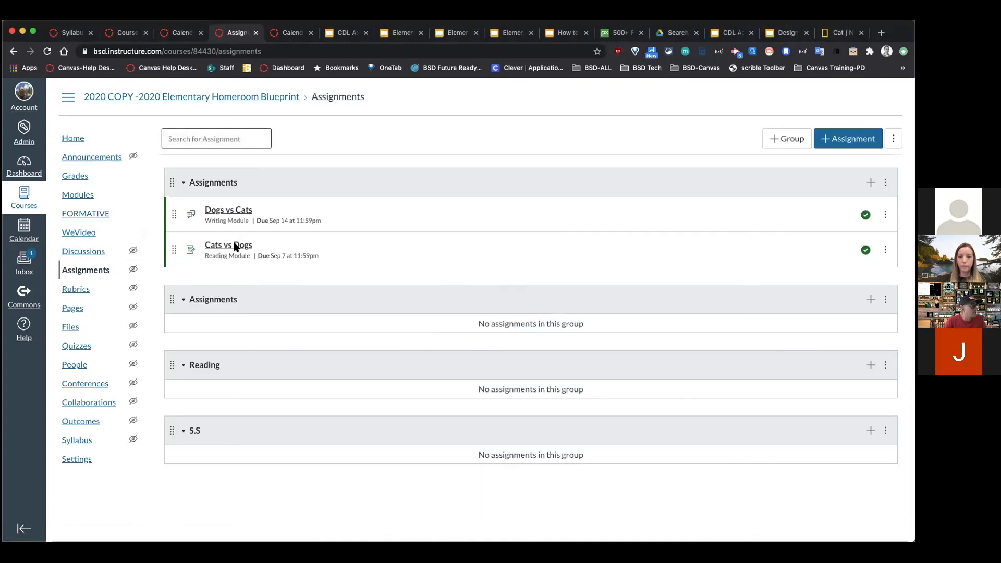
Step: Edit Cats vs Dogs and add a 'Zoom Lesson' line above the response prompt
click(234, 245)
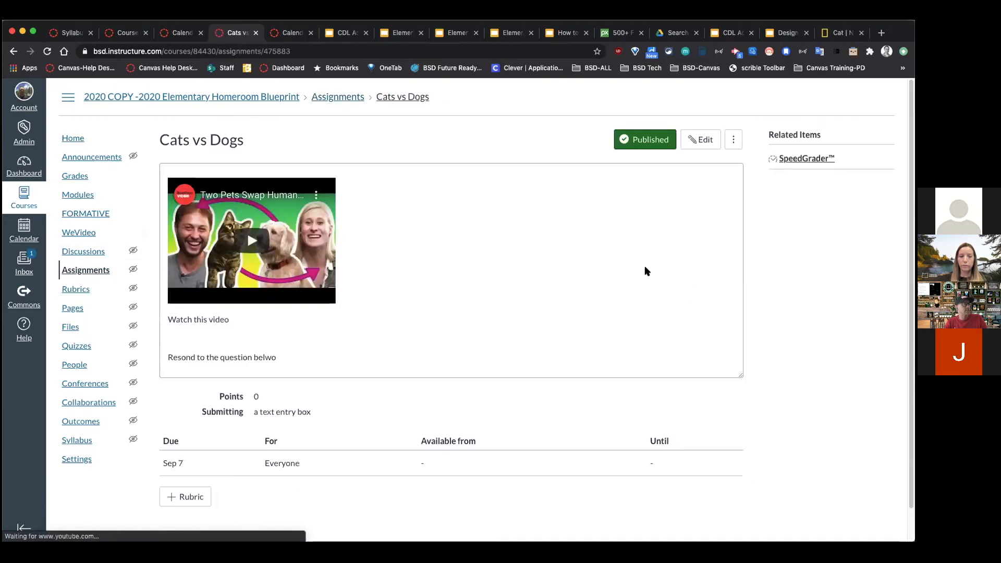
click(702, 140)
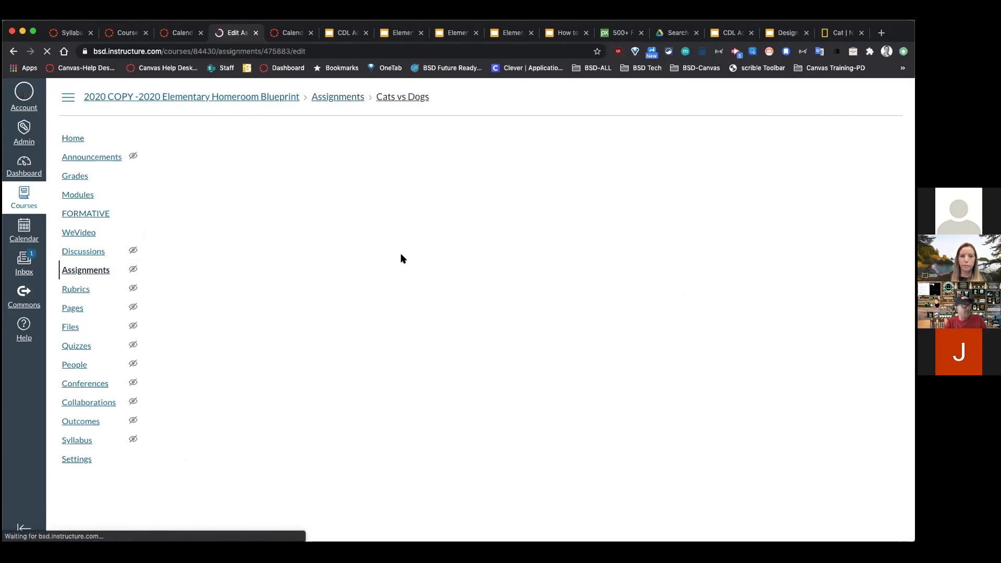
scroll(411, 294, down, 3)
click(317, 336)
key(Return)
text(Zoom Lessio)
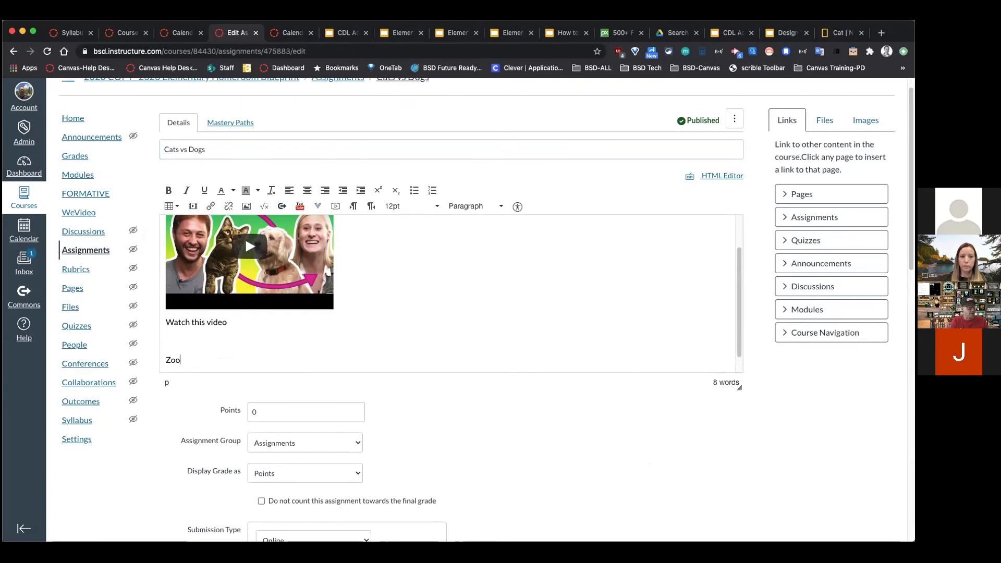
key(BackSpace)
key(BackSpace)
text(on)
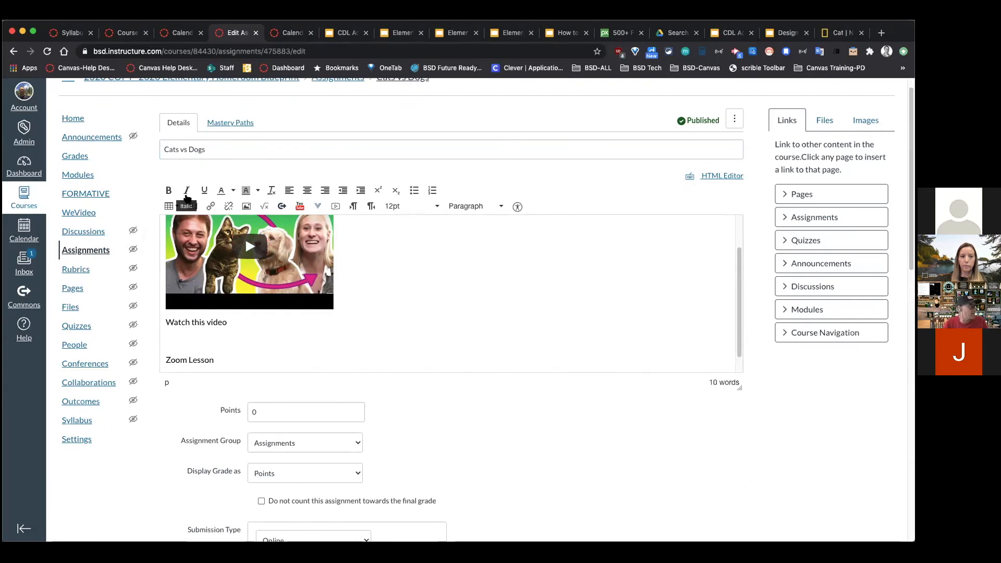
Step: Dismiss the embed media window, then choose Upload Media and Select Video File
click(191, 208)
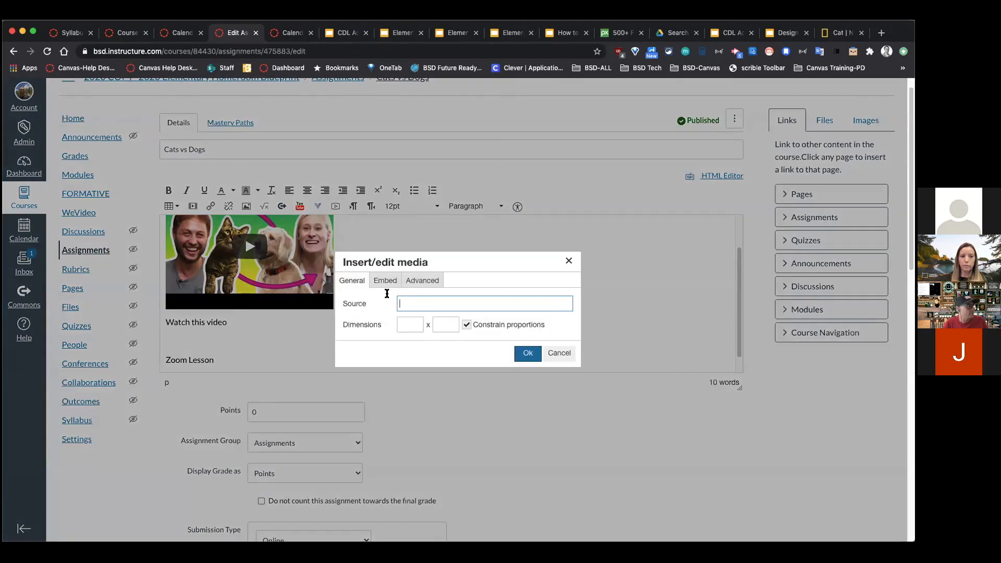
click(560, 353)
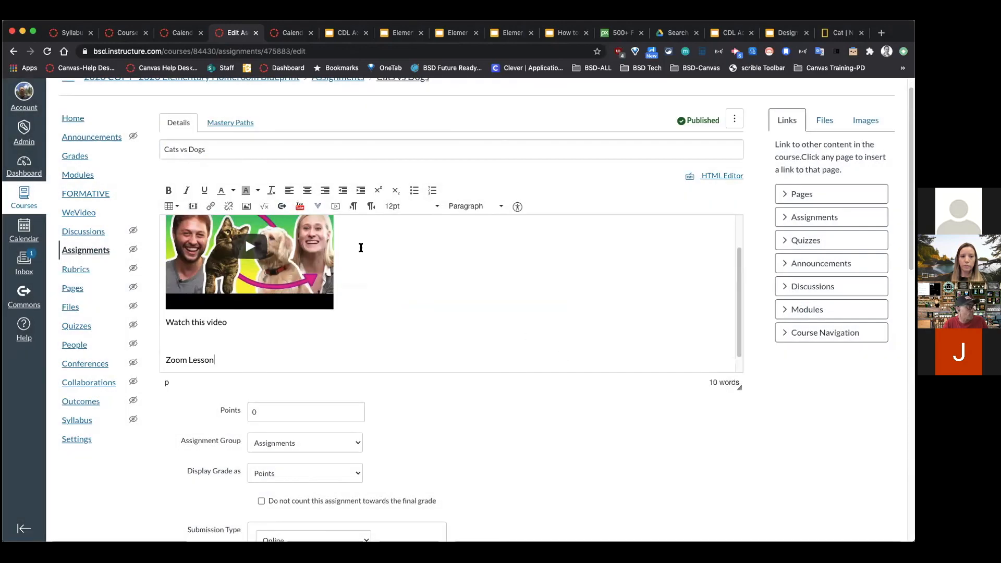
click(332, 207)
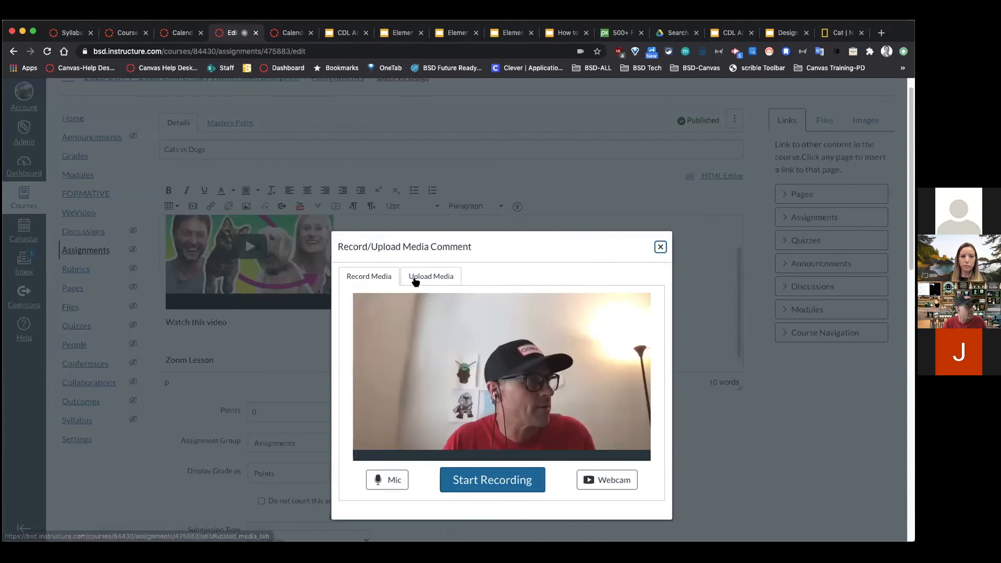
click(420, 277)
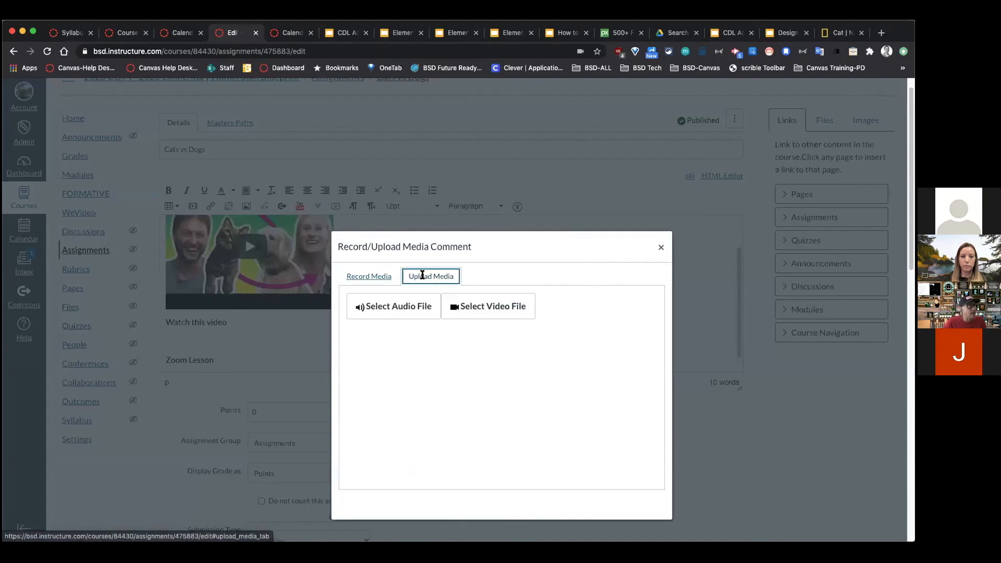
click(455, 309)
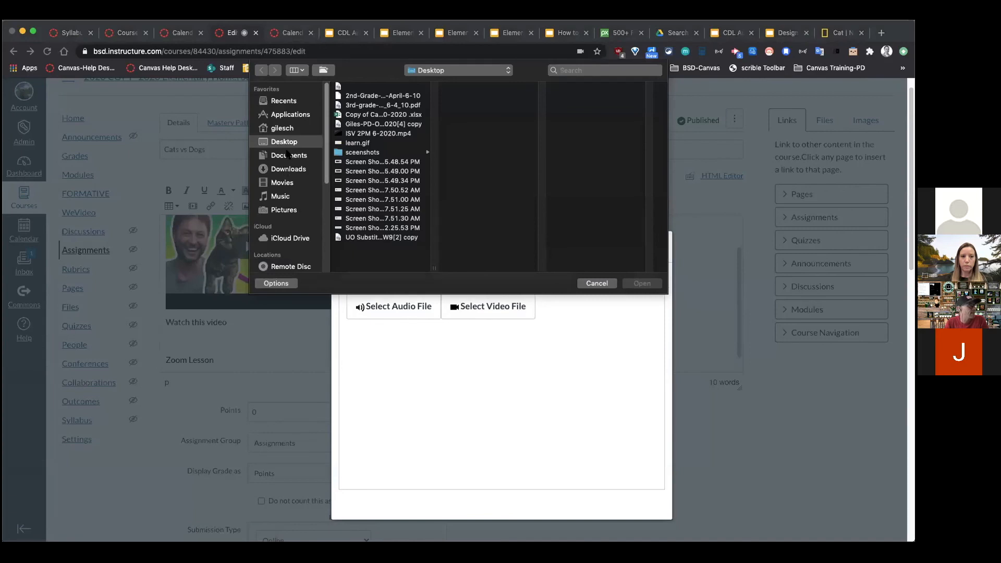
Step: Pick zoom_0.mp4 from the Documents > Zoom recording folder and start uploading it
click(287, 169)
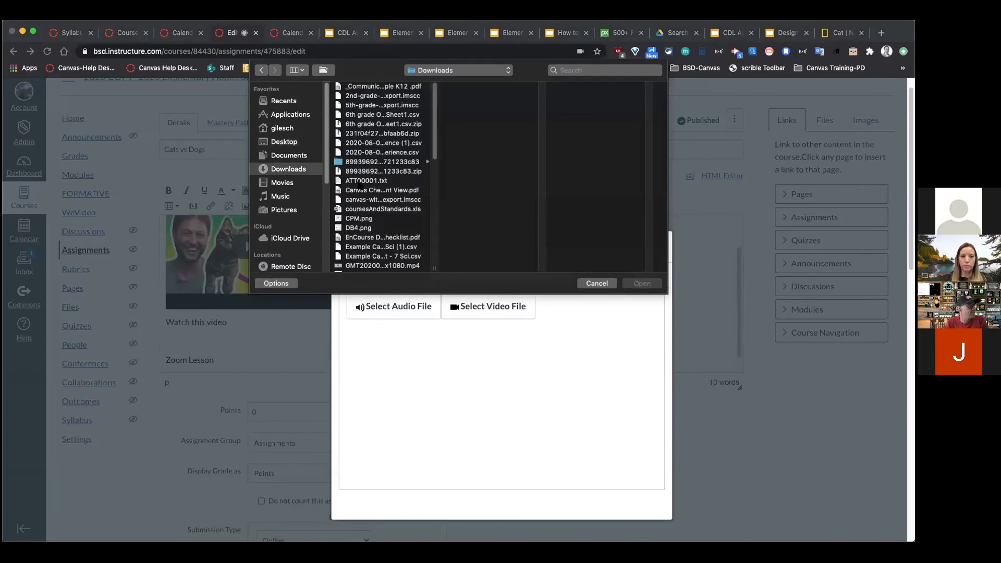
click(285, 156)
click(361, 125)
scroll(499, 251, down, 10)
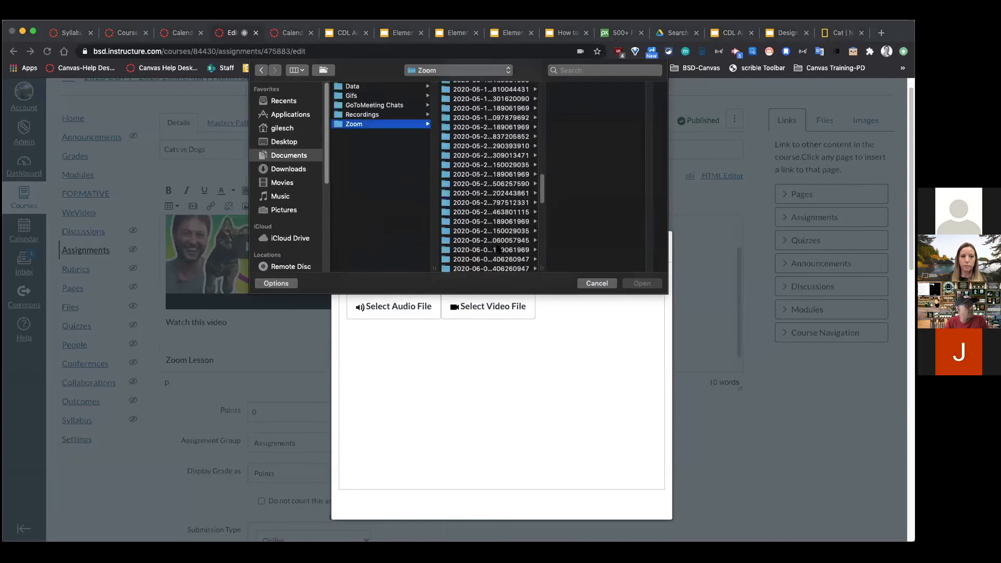
click(499, 250)
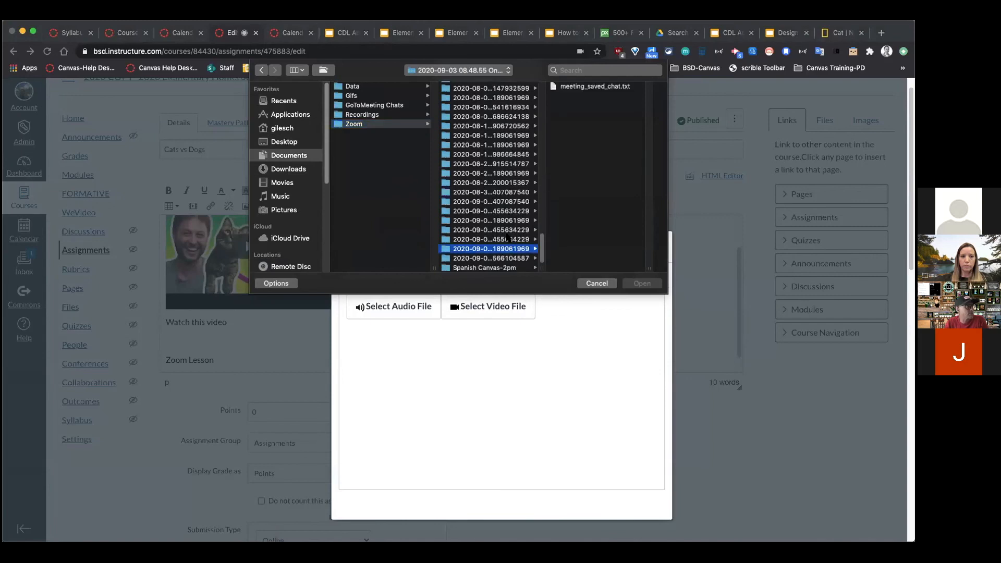
click(507, 239)
click(576, 125)
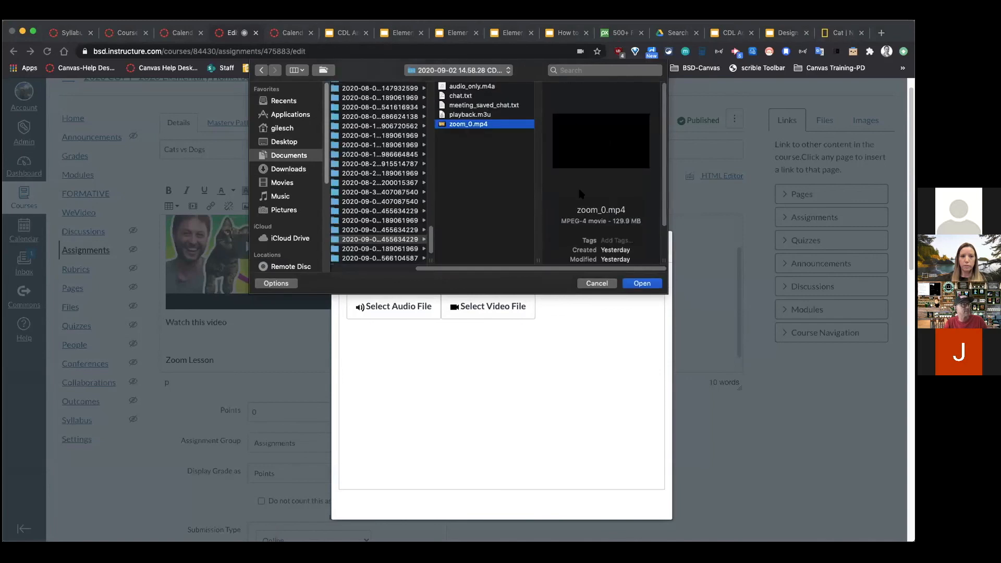
click(642, 283)
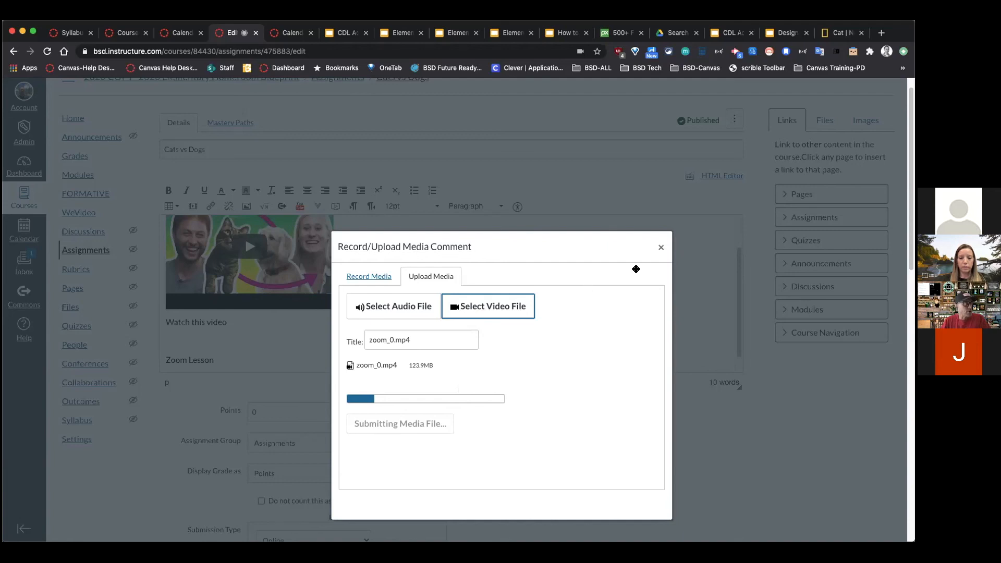
Step: Close the media window during the upload and cancel out of the assignment editor
click(660, 247)
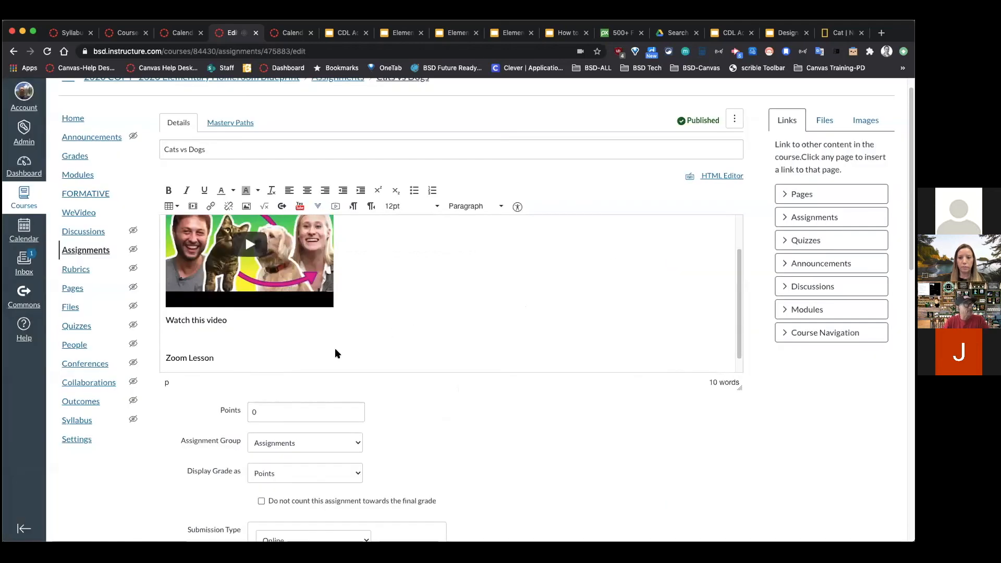
drag(238, 358, 166, 358)
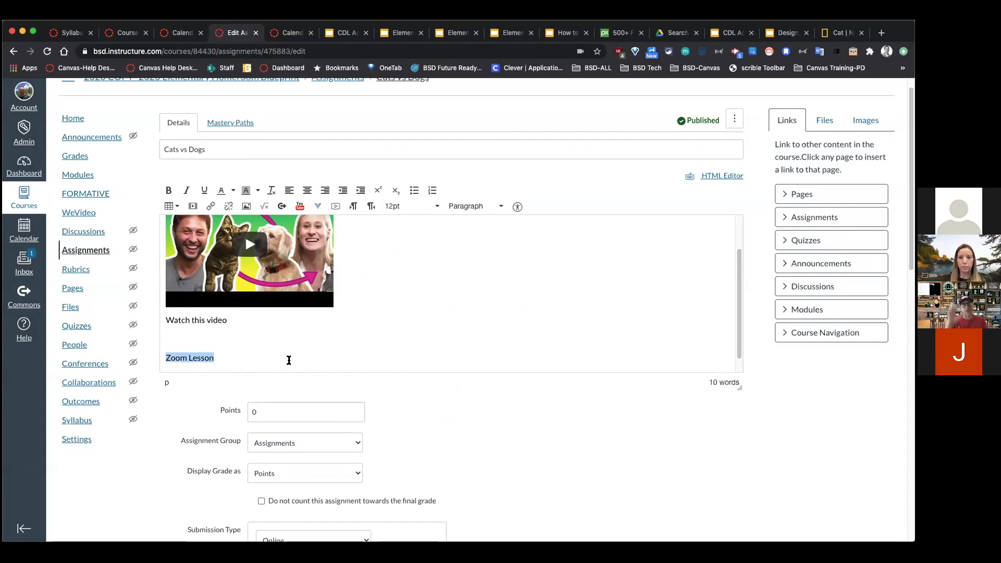
scroll(706, 434, down, 15)
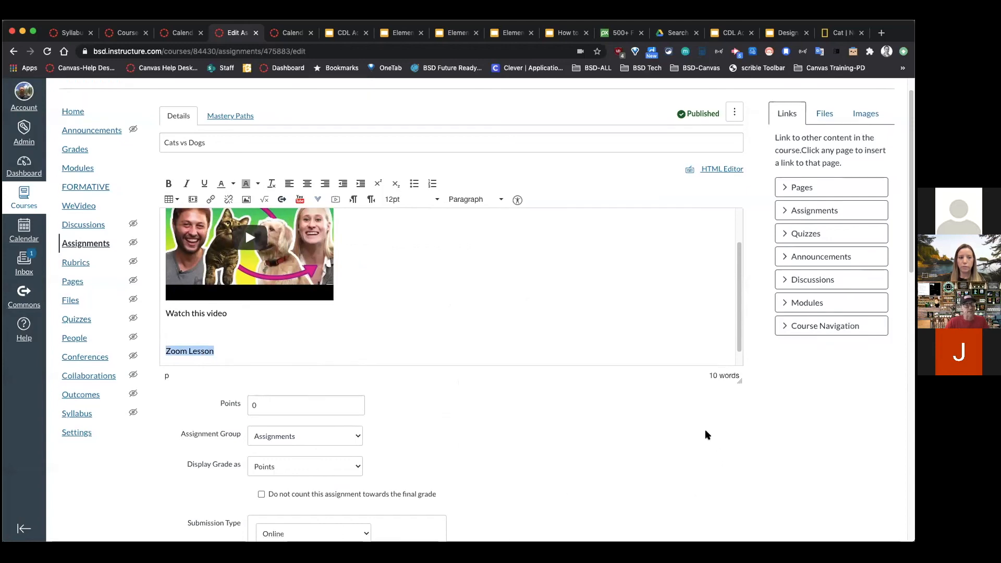
click(696, 503)
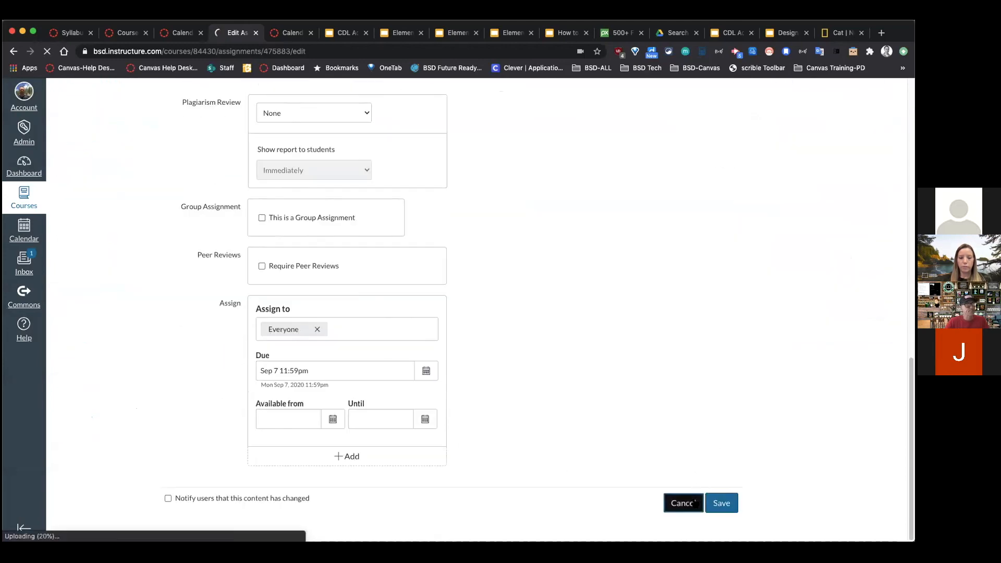